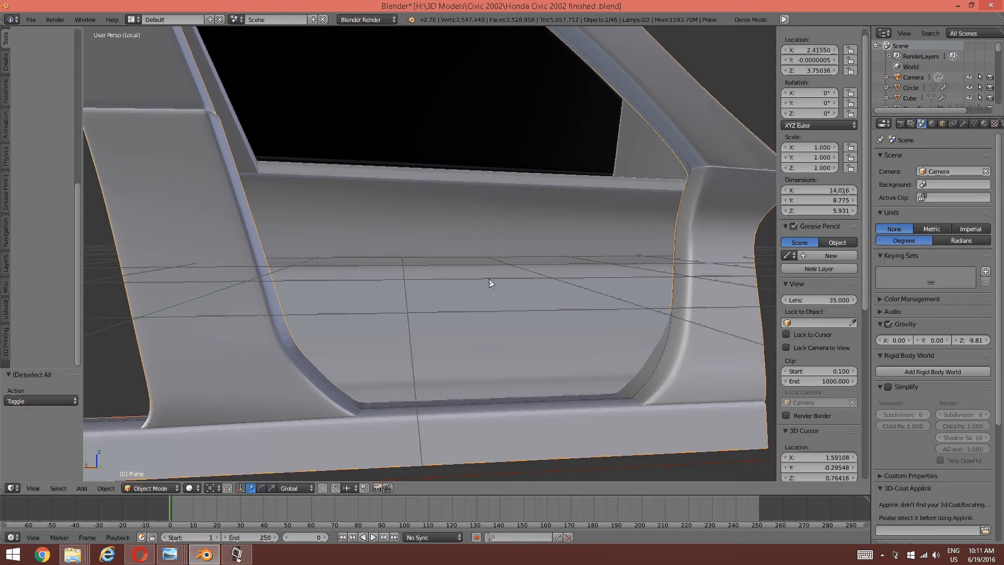
- Select the front door, check the reference photo maxresdefault (4).jpg of its interior panel in Windows Photo Viewer, and return to Blender
right_click(488, 278)
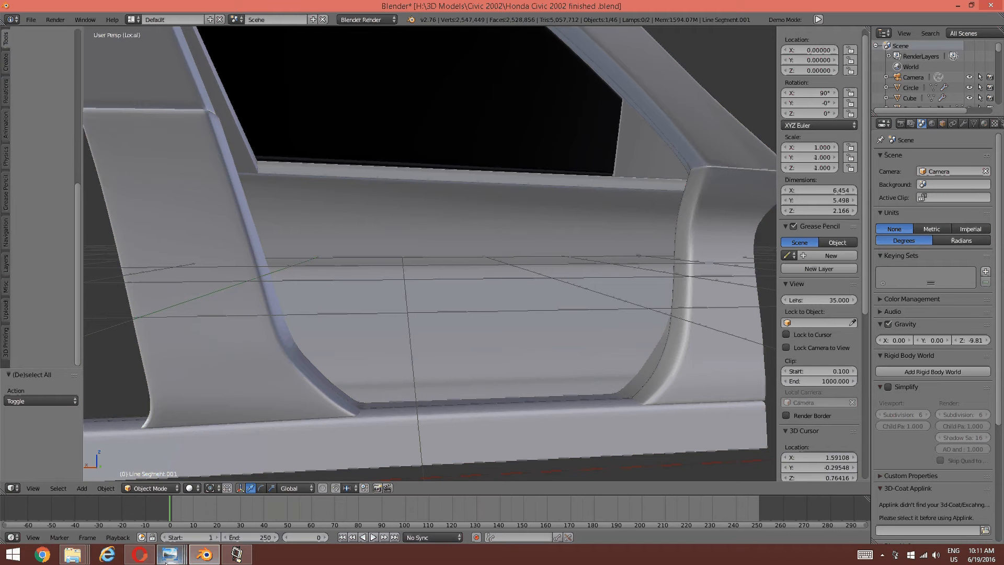
mouse_move(170, 554)
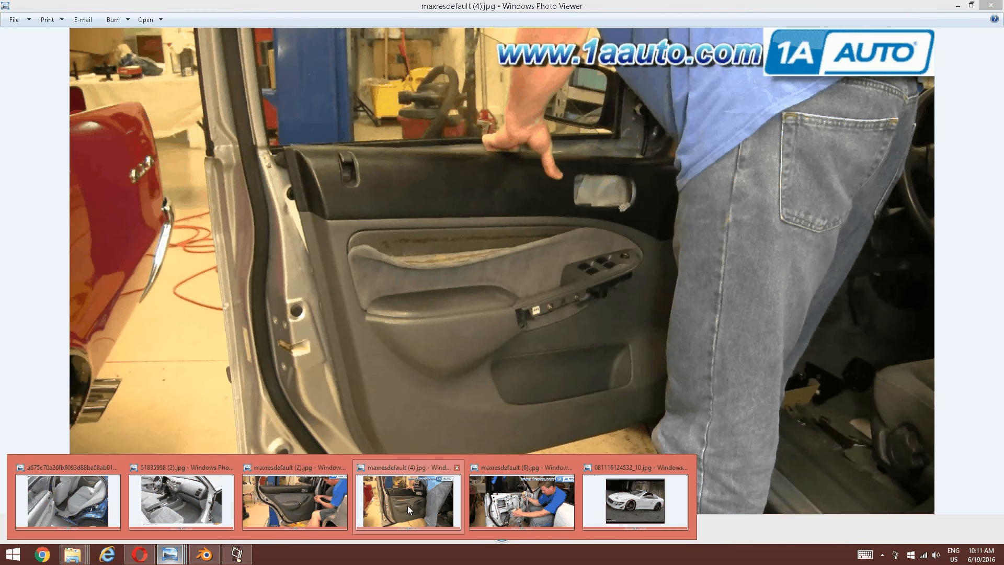
left_click(406, 505)
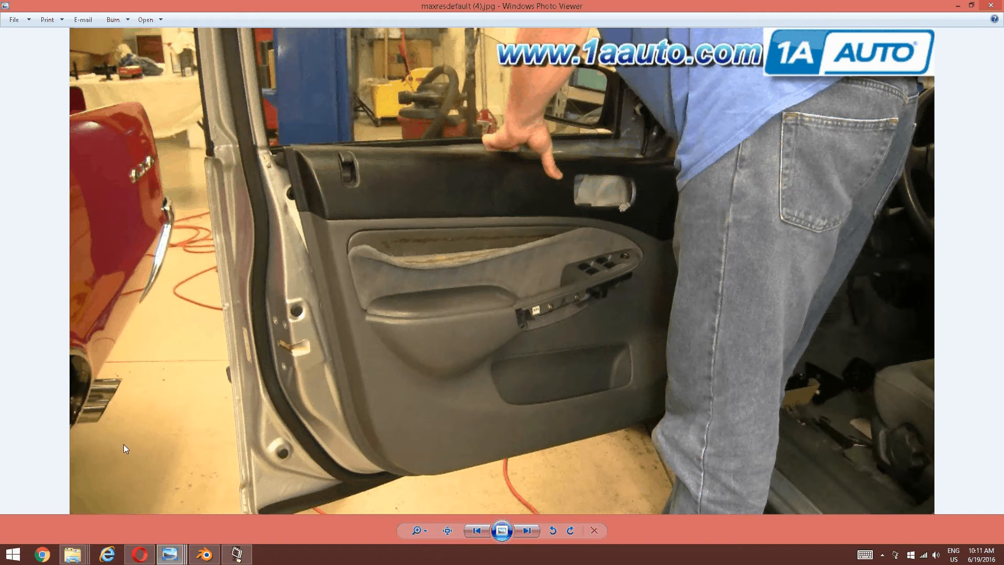
left_click(204, 553)
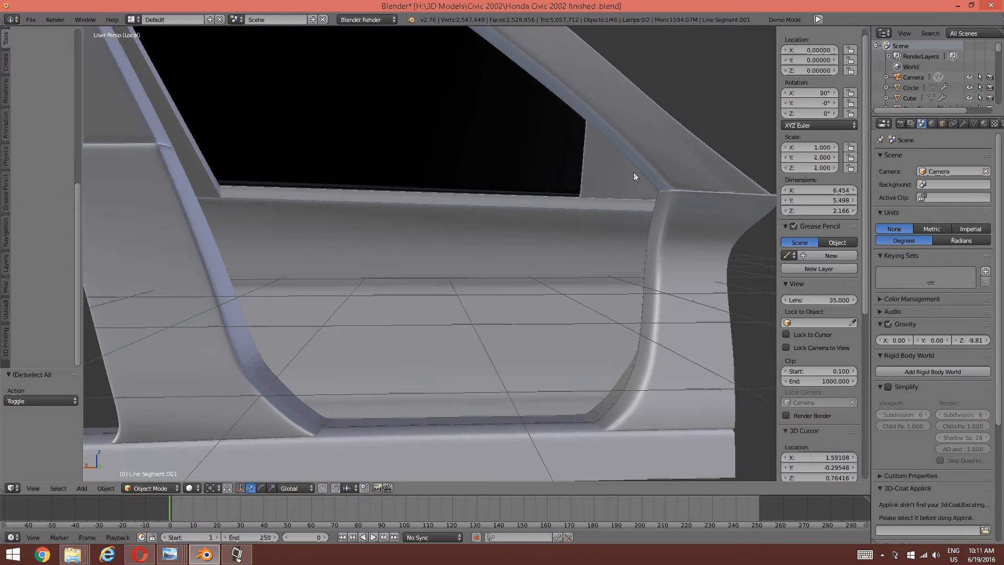
- Invert the selection and hide every body part except the front door
scroll(359, 284, "up", 3)
scroll(358, 284, "down", 3)
middle_click_drag(357, 285, 402, 268)
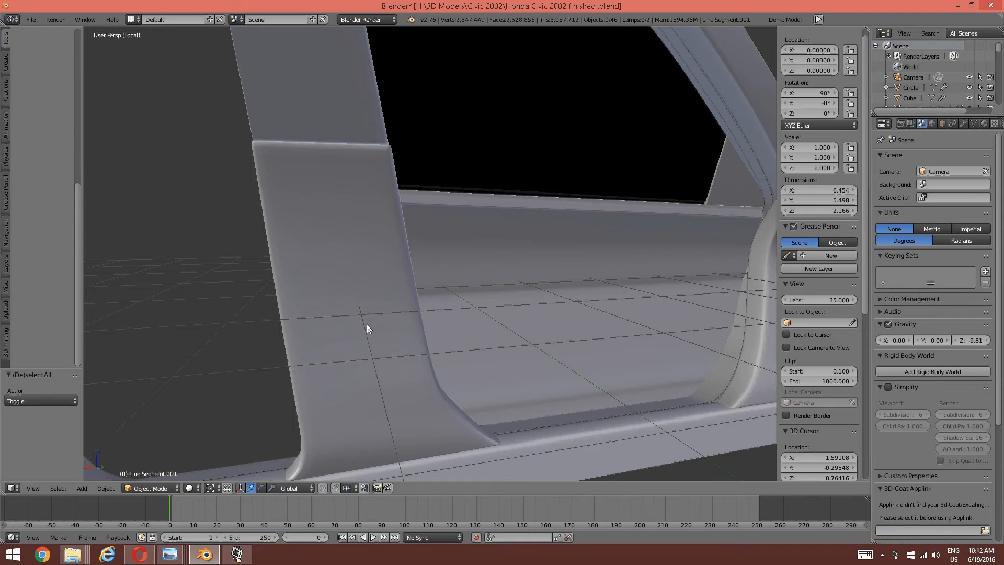
scroll(366, 327, "down", 8)
scroll(212, 321, "up", 8)
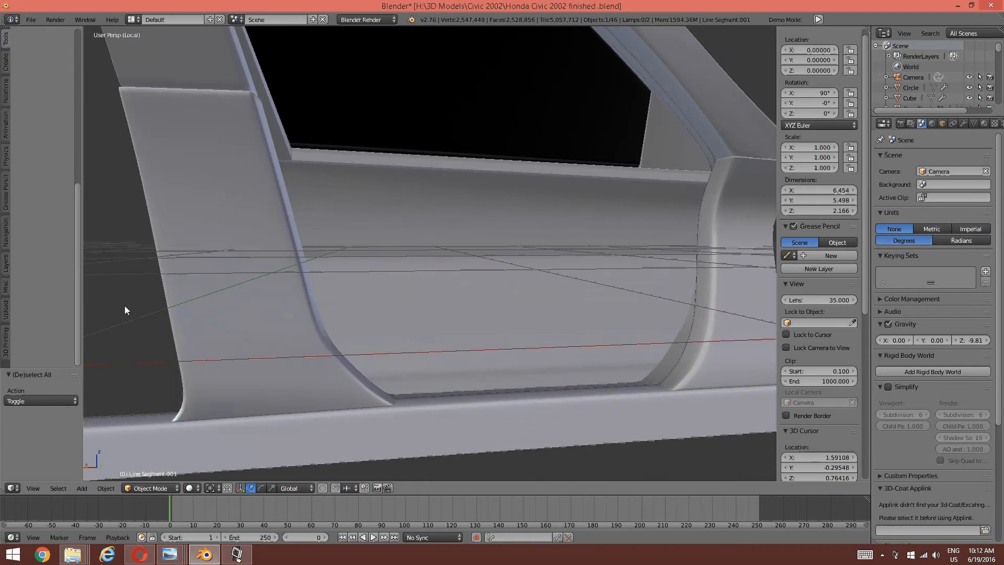
key("ctrl+i")
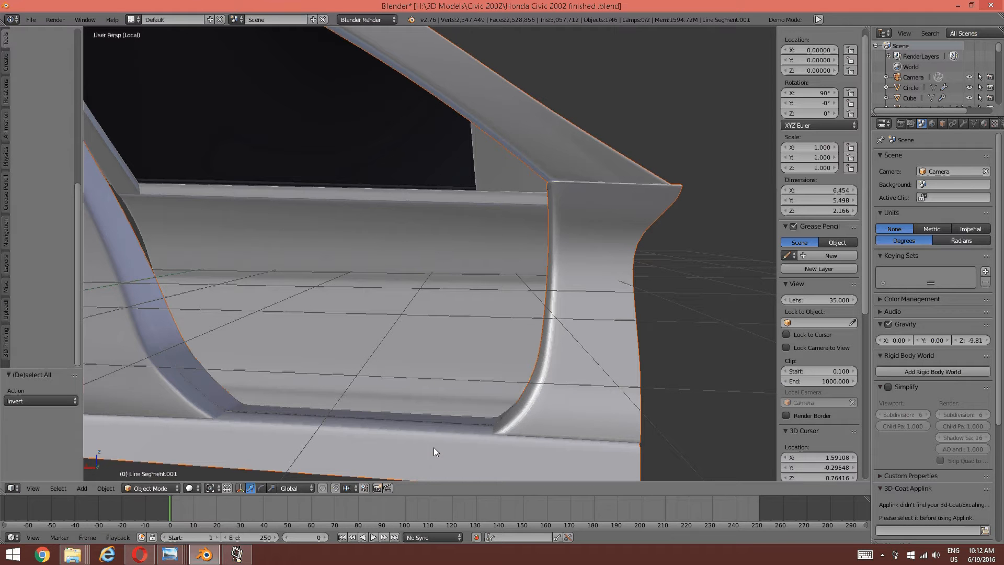
key("h")
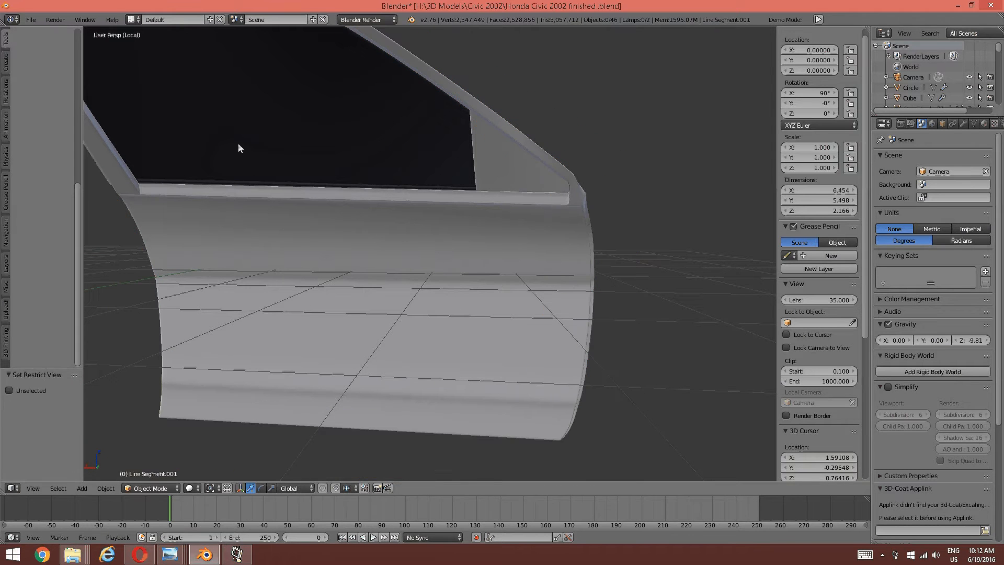
- Select the front door's outer mesh and enter Edit Mode on it
middle_click_drag(404, 517, 410, 520)
middle_click_drag(261, 283, 302, 287)
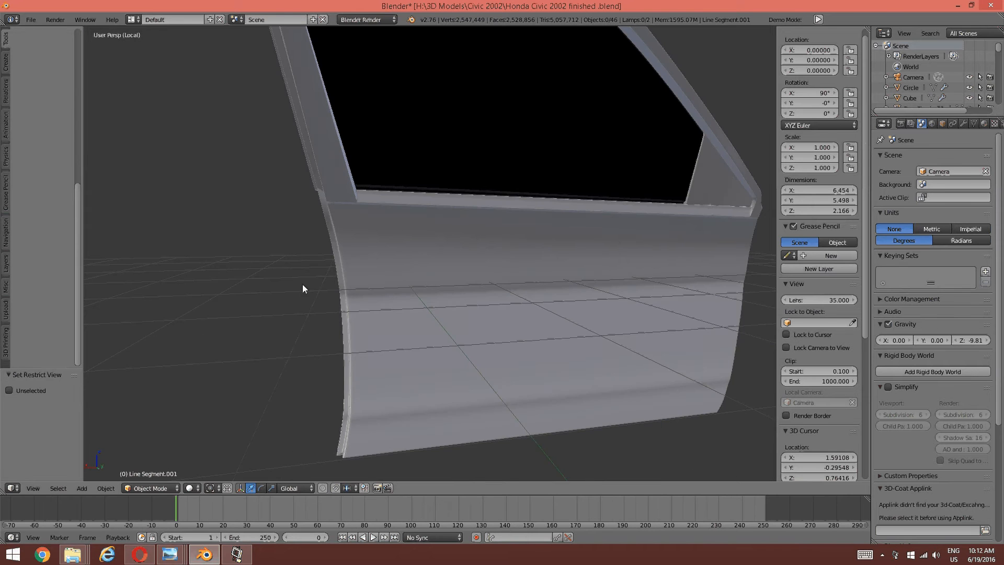
scroll(444, 217, "up", 5)
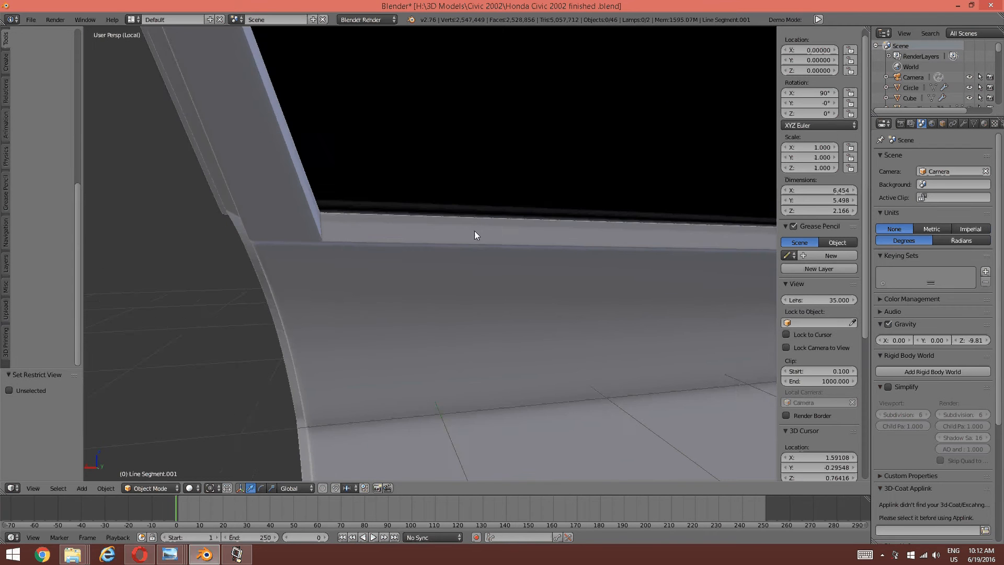
right_click(341, 288)
key("Tab")
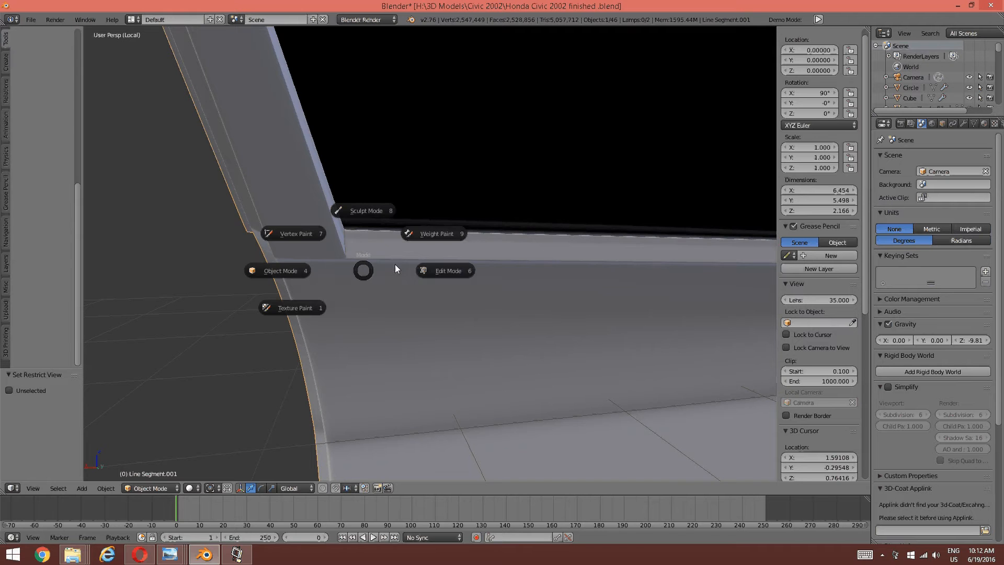
left_click(522, 242)
scroll(526, 242, "down", 4)
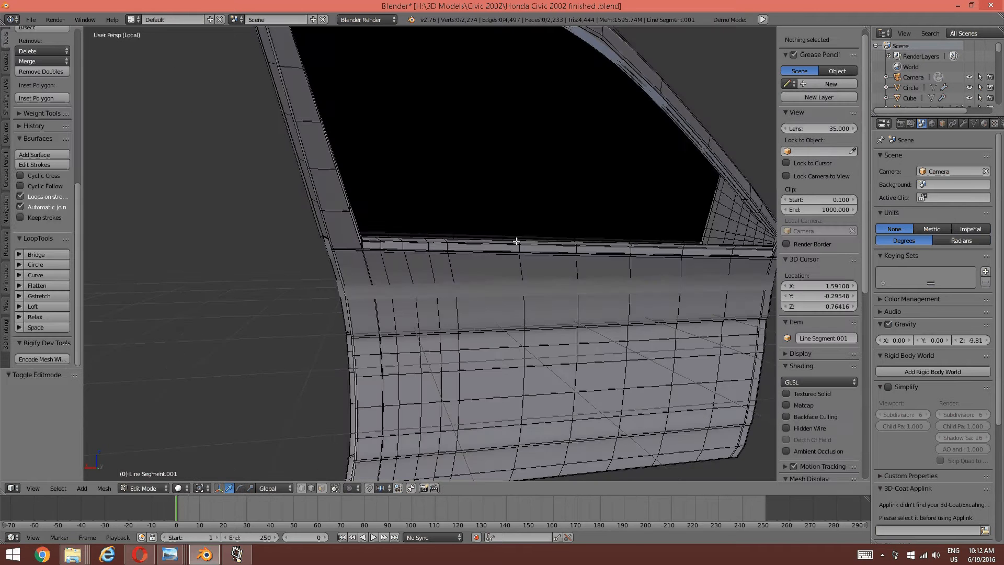
middle_click_drag(515, 242, 365, 264)
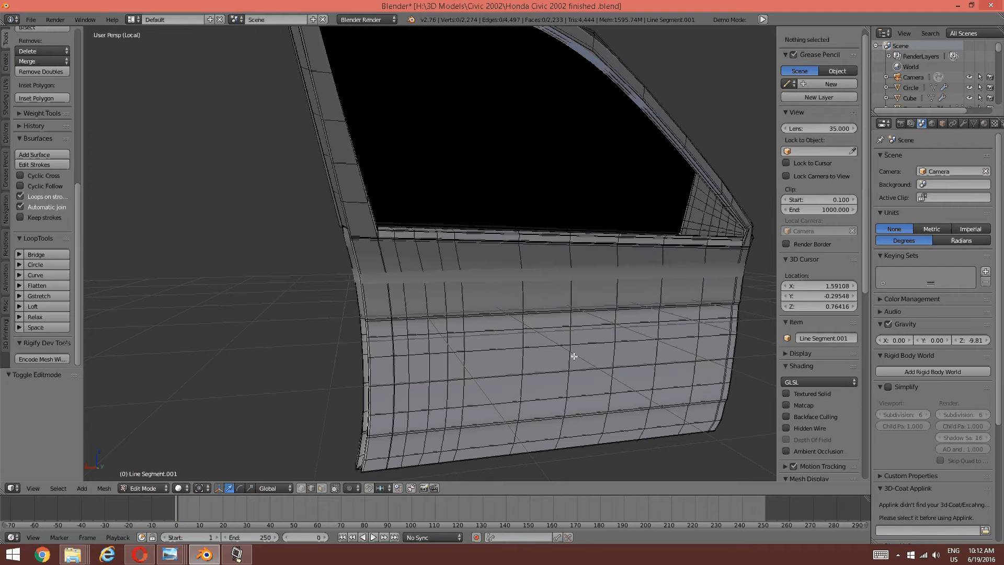
- Switch to face selection and select a block of four adjacent faces in the middle of the door below the window
right_click(556, 343)
key("ctrl+Tab")
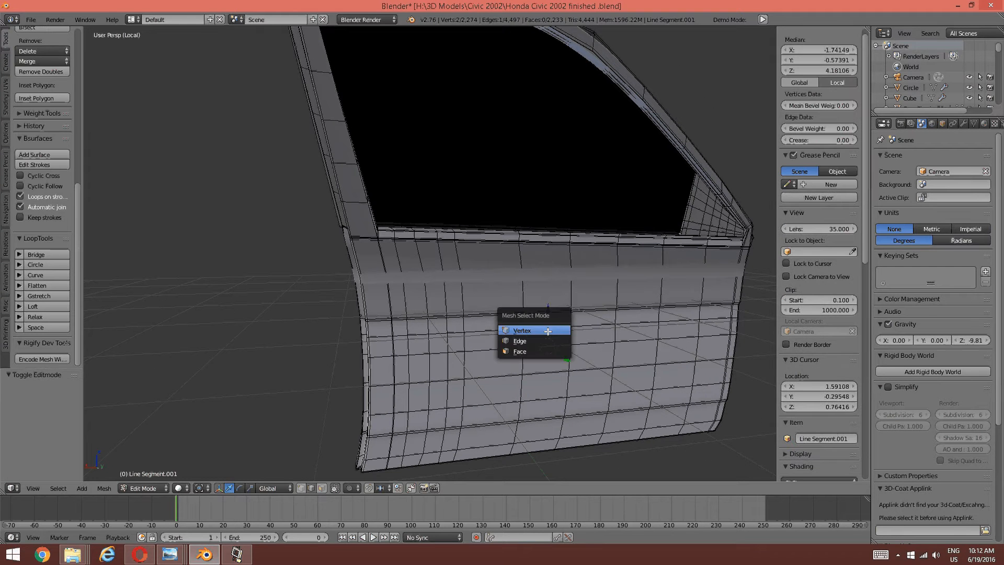
left_click(520, 352)
right_click(546, 334)
right_click(547, 317, "shift")
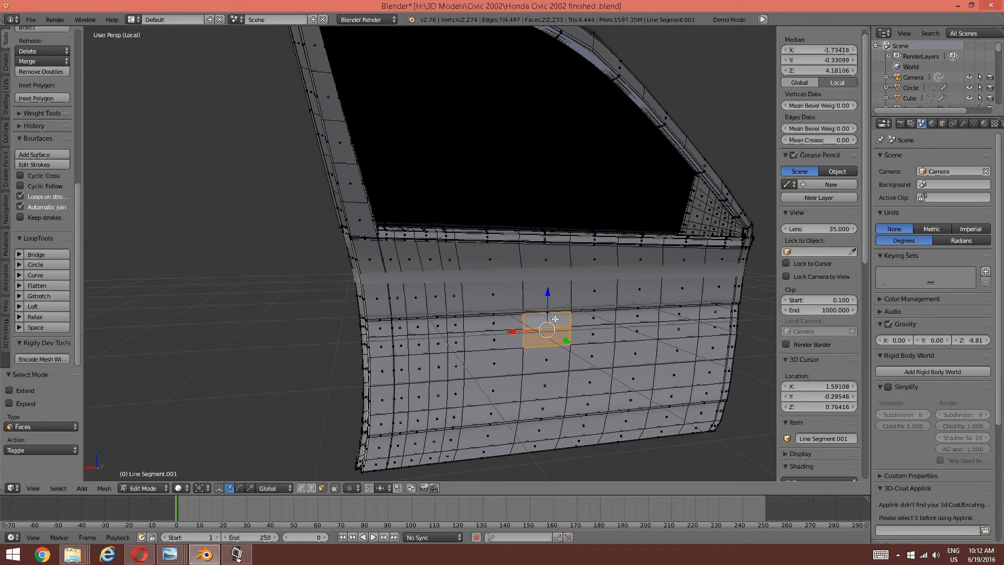
right_click(582, 319, "shift")
right_click(582, 337, "shift")
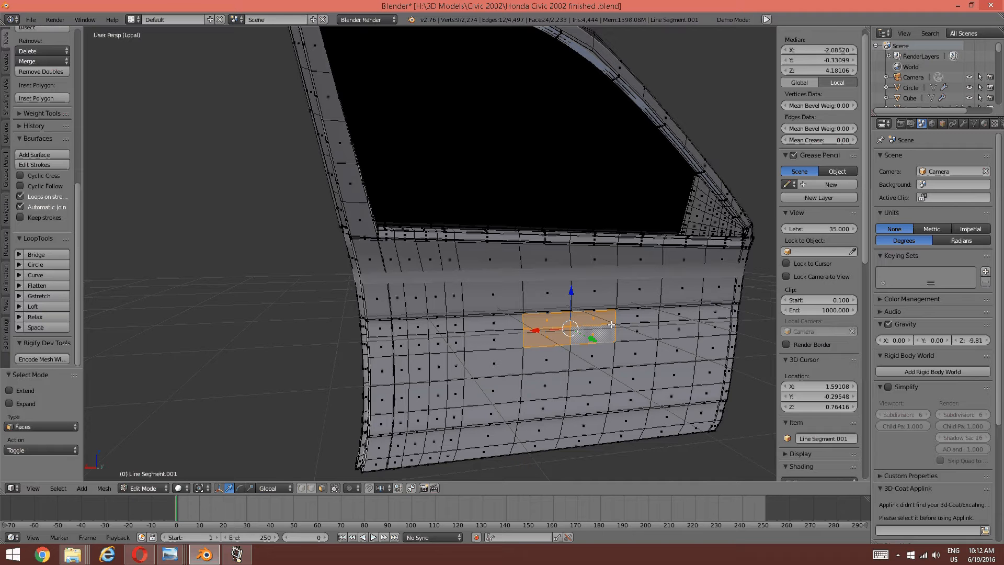
- Snap the 3D cursor to the selected door faces, deselect everything, and return to Object Mode
key("shift+s")
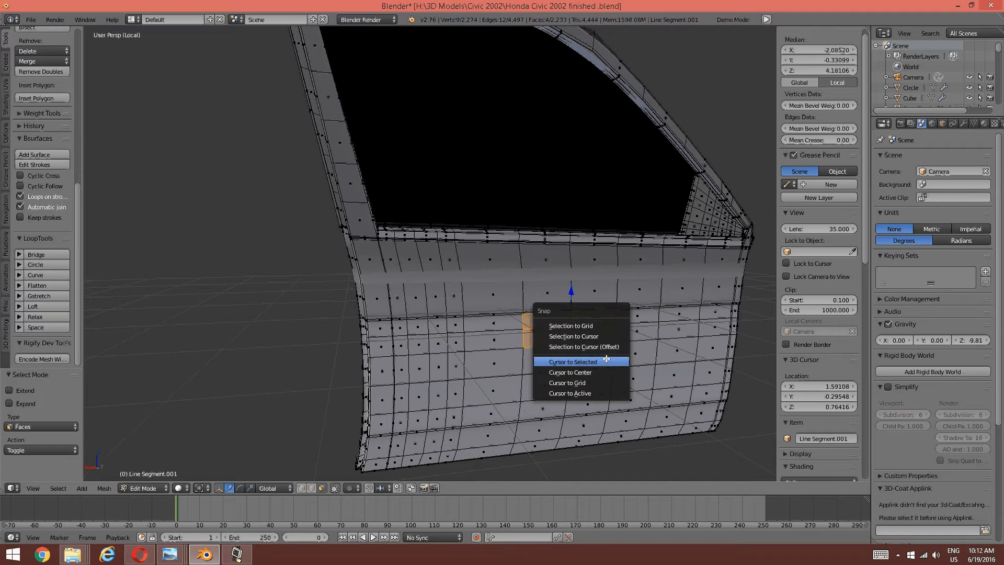
left_click(603, 346)
key("a")
scroll(583, 306, "up", 4)
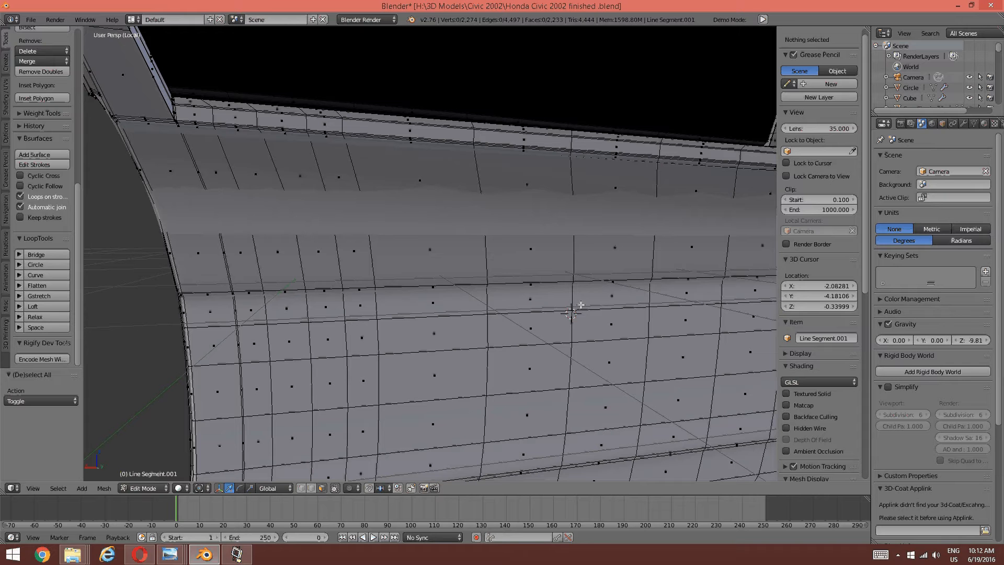
key("space")
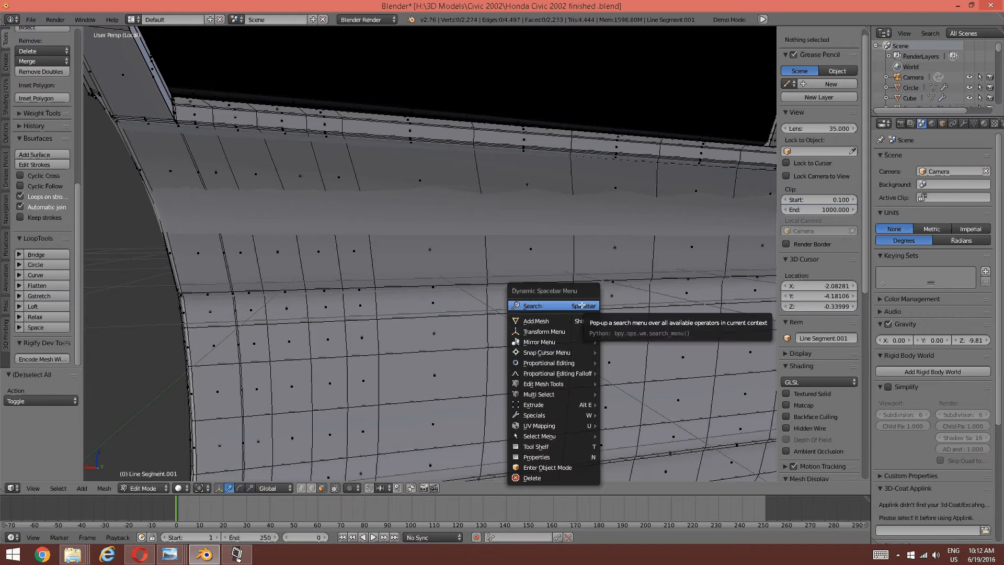
key("Tab")
left_click(147, 248)
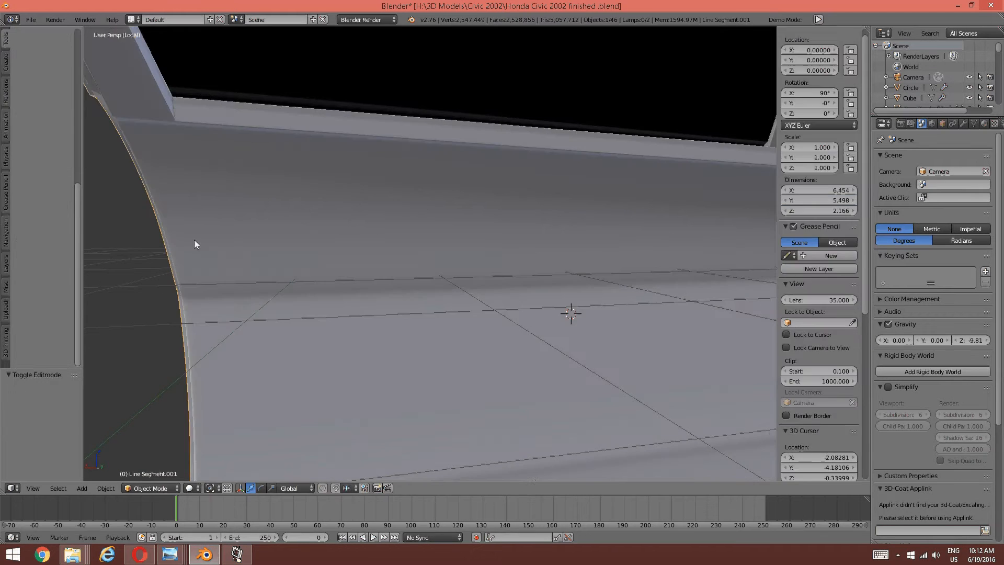
- Add a plane mesh at the 3D cursor on the door
key("space")
mouse_move(584, 273)
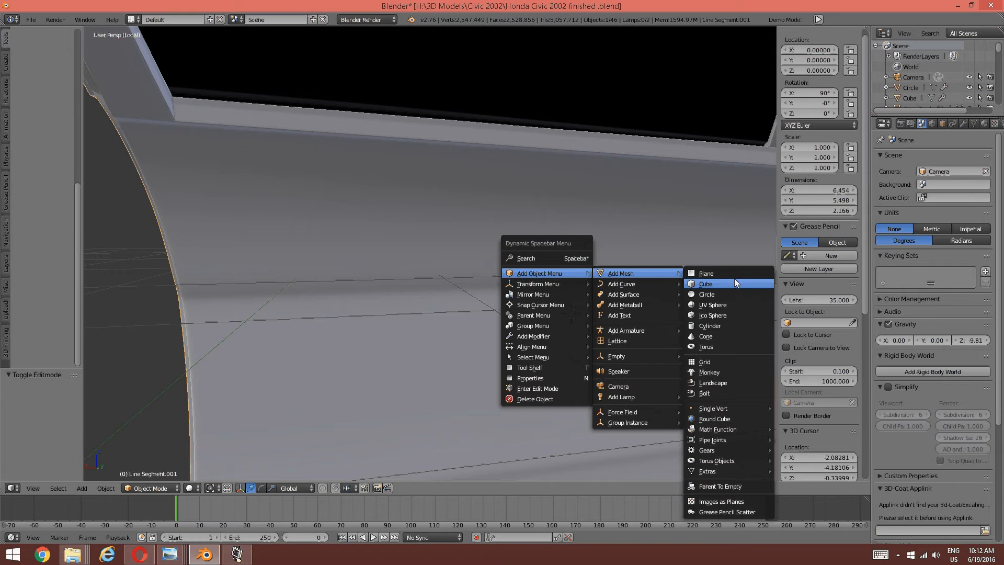
left_click(733, 274)
middle_click_drag(732, 275, 556, 276)
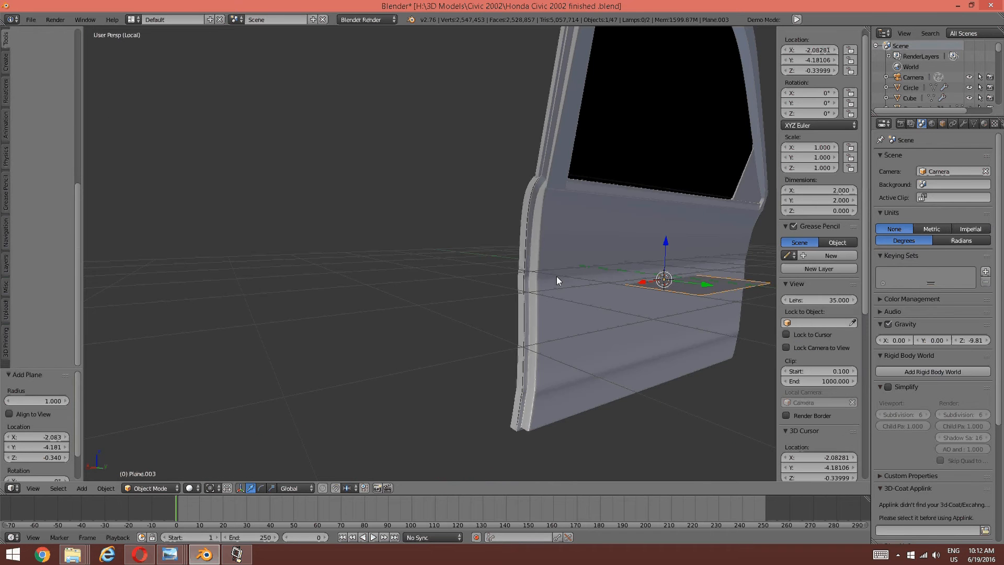
- In the right orthographic view, rotate the new plane 90° so it stands upright, parallel to the door
key("KP_3")
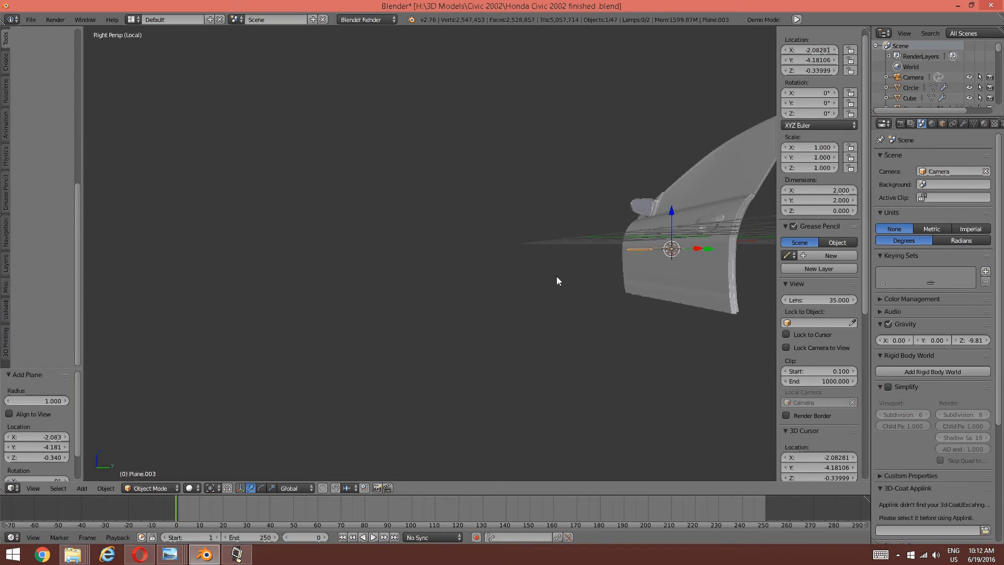
key("KP_5")
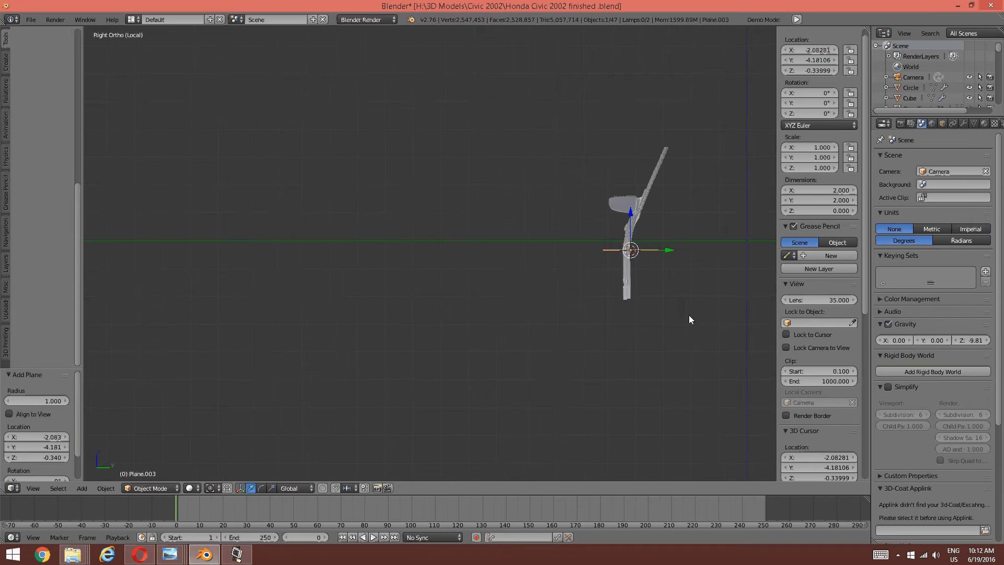
middle_click_drag(689, 315, 259, 360, "shift")
scroll(121, 413, "up", 4)
middle_click_drag(121, 413, 415, 251, "shift")
scroll(541, 294, "up", 5)
scroll(448, 246, "up", 1)
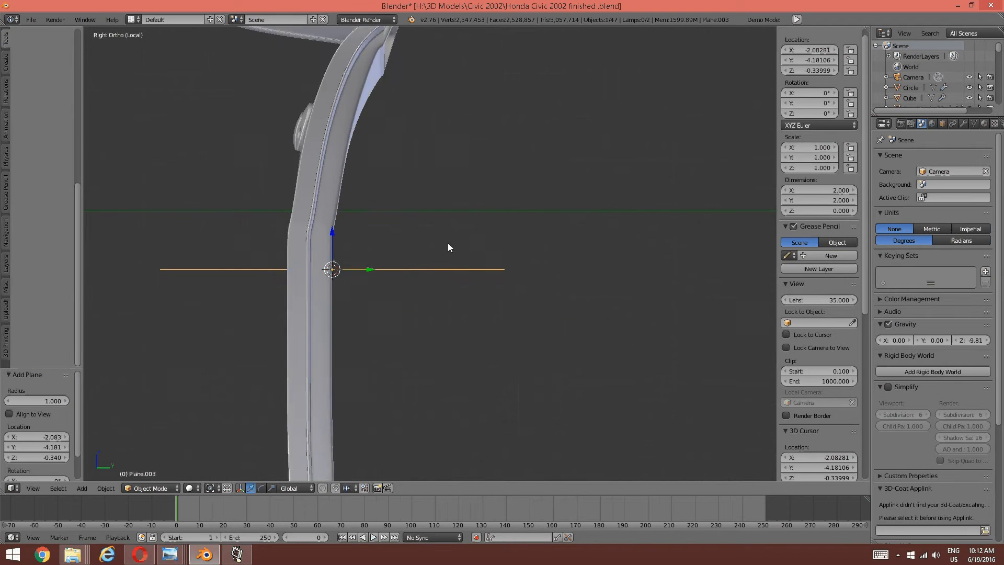
key("r")
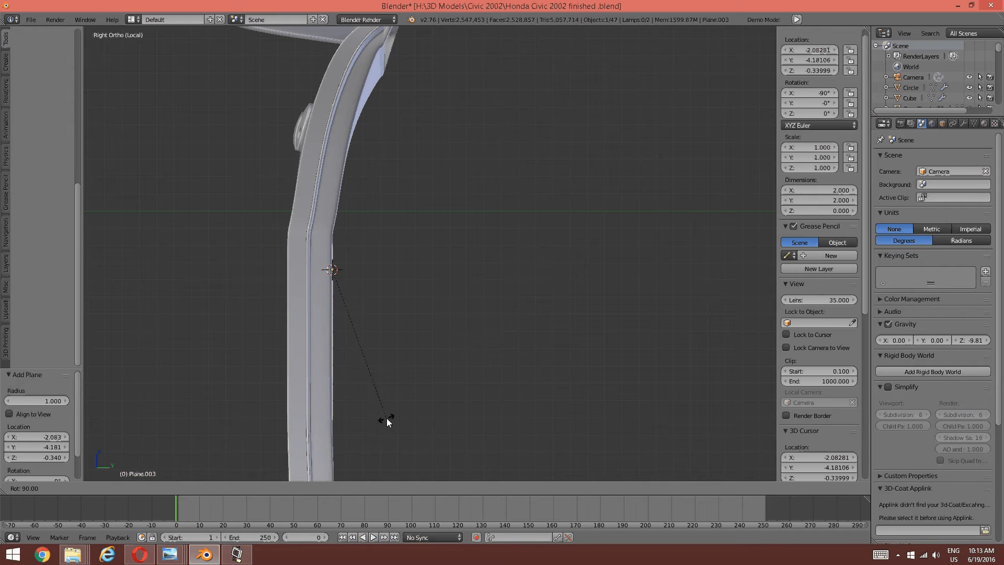
left_click(386, 419)
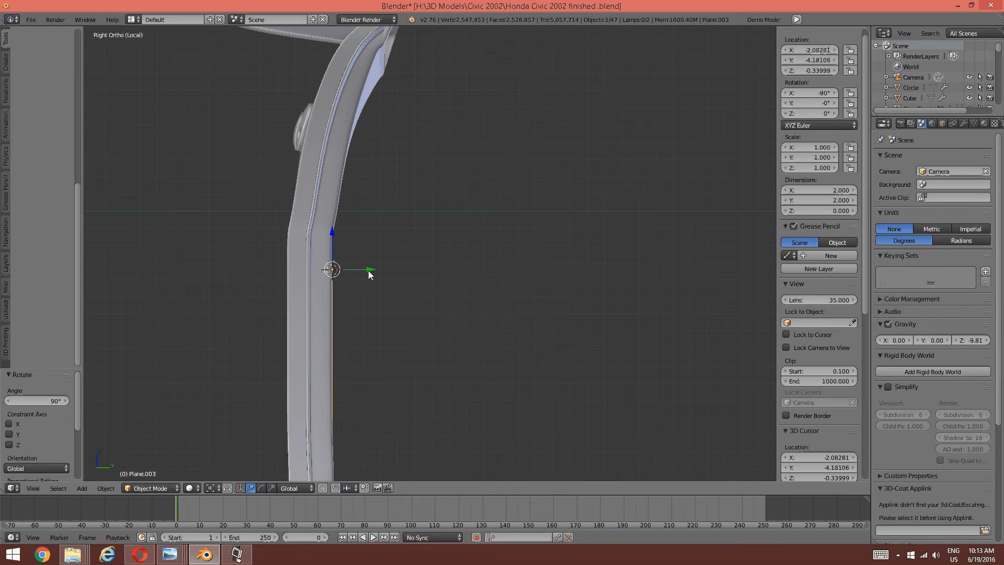
- Move the plane about 0.376 units along Y off the door's inner side and enter Edit Mode on it
left_click_drag(368, 270, 434, 297)
middle_click_drag(618, 197, 460, 250)
key("Tab")
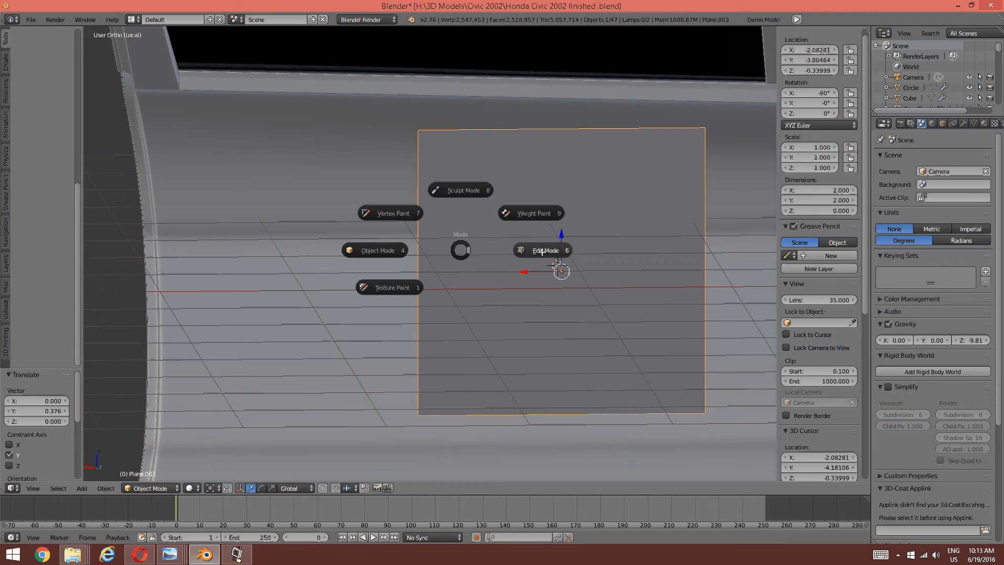
left_click(518, 247)
middle_click_drag(506, 277, 560, 260)
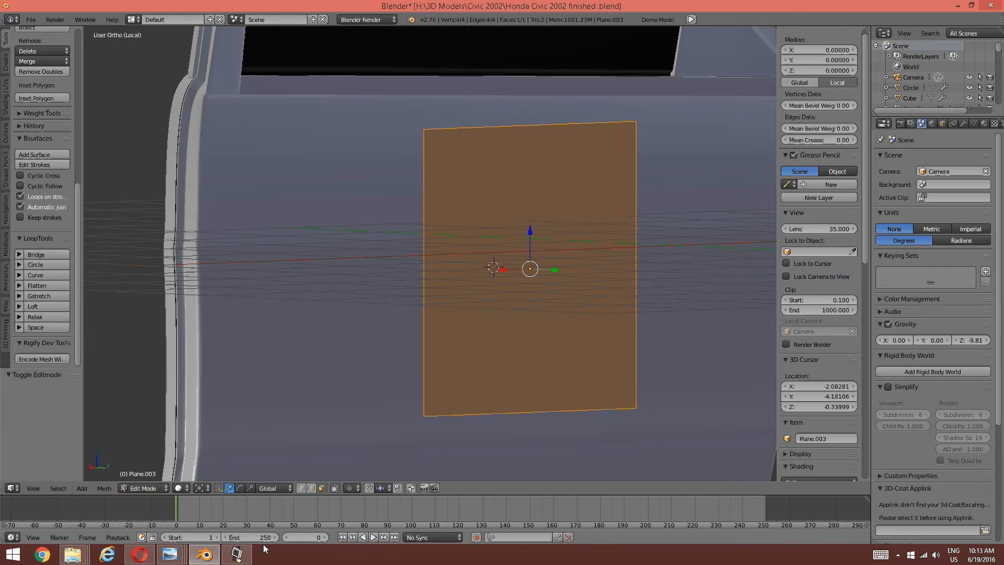
- Examine the door reference photos maxresdefault (6).jpg and maxresdefault (4).jpg in Windows Photo Viewer, and return to Blender
left_click(171, 554)
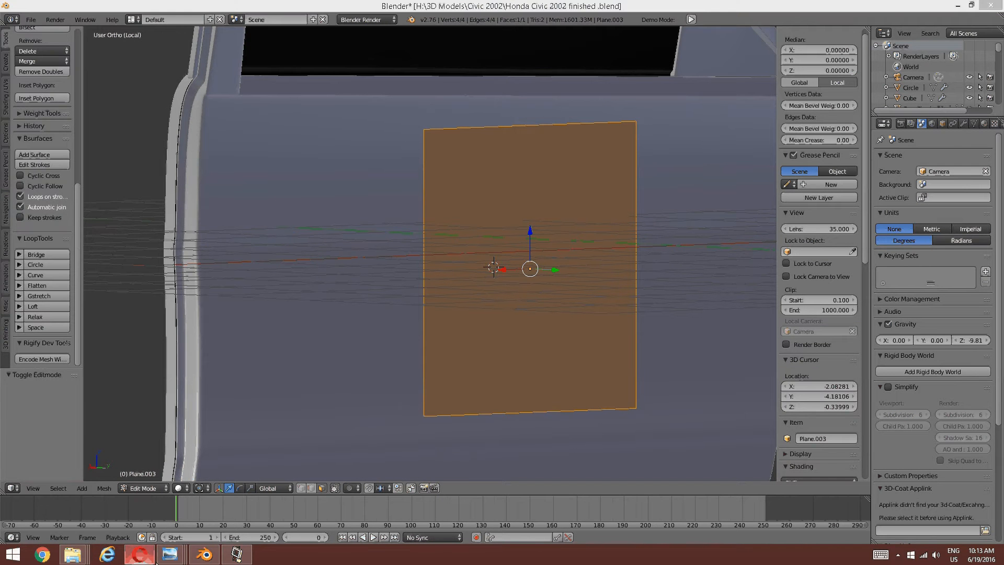
mouse_move(169, 554)
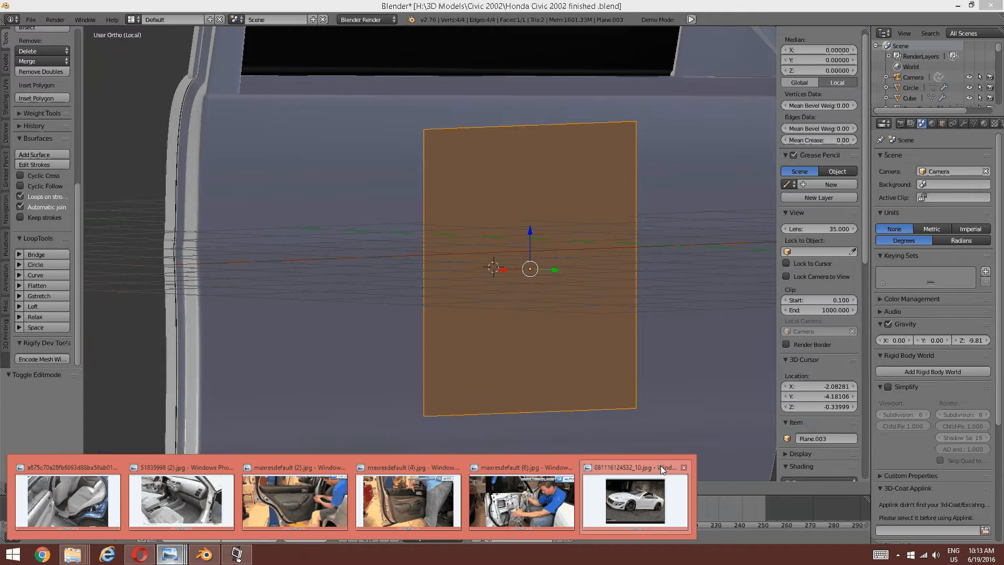
left_click(500, 502)
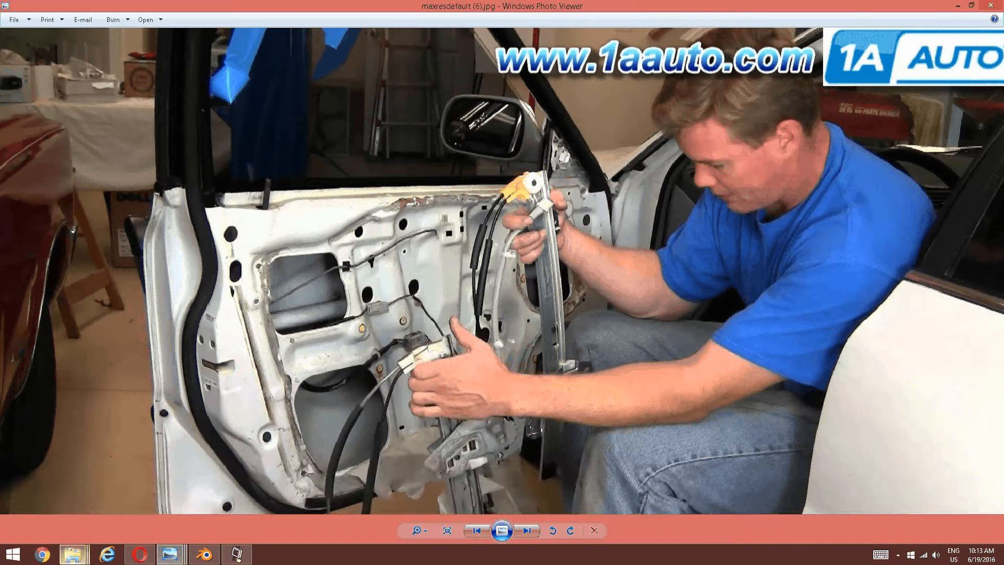
mouse_move(174, 560)
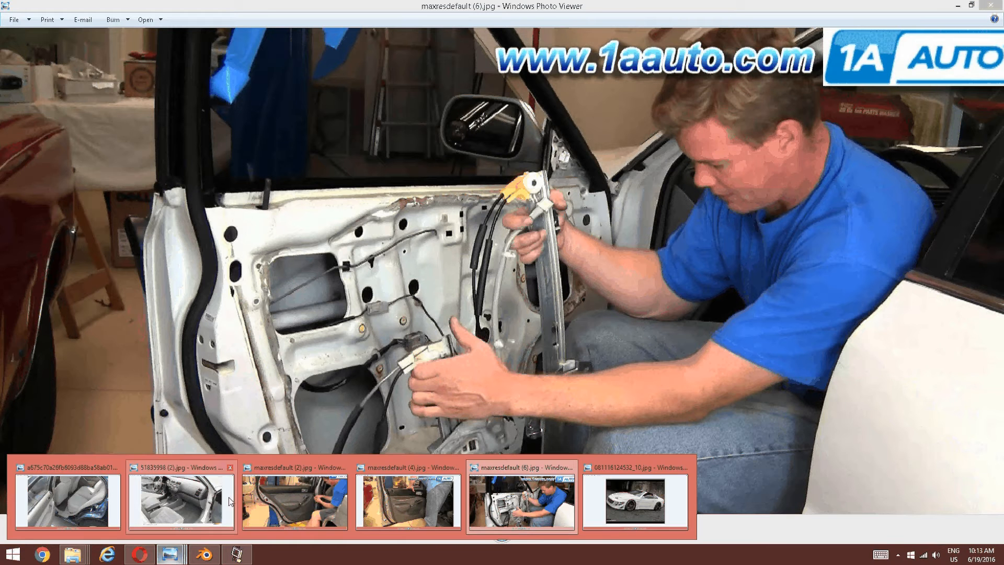
left_click(408, 500)
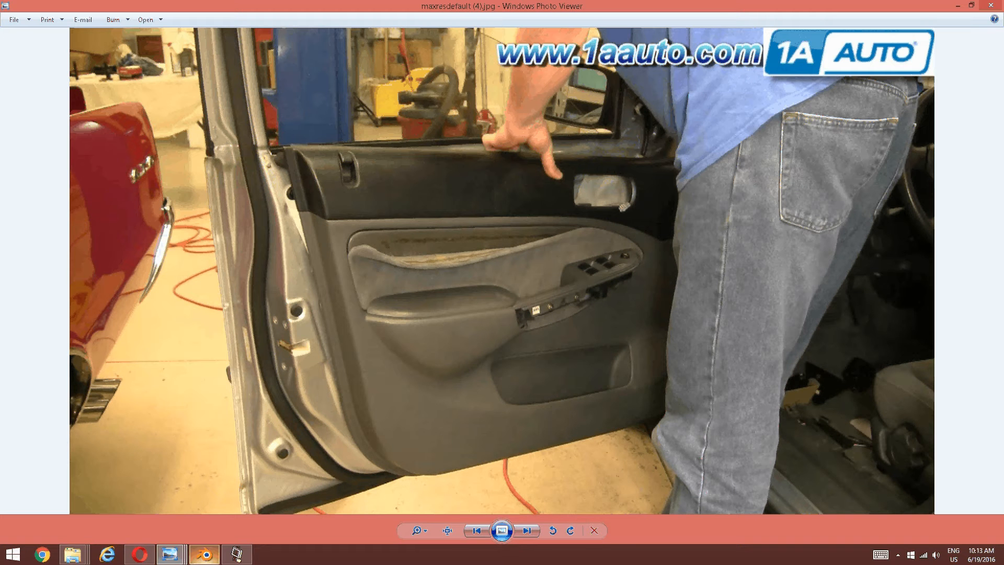
left_click(204, 554)
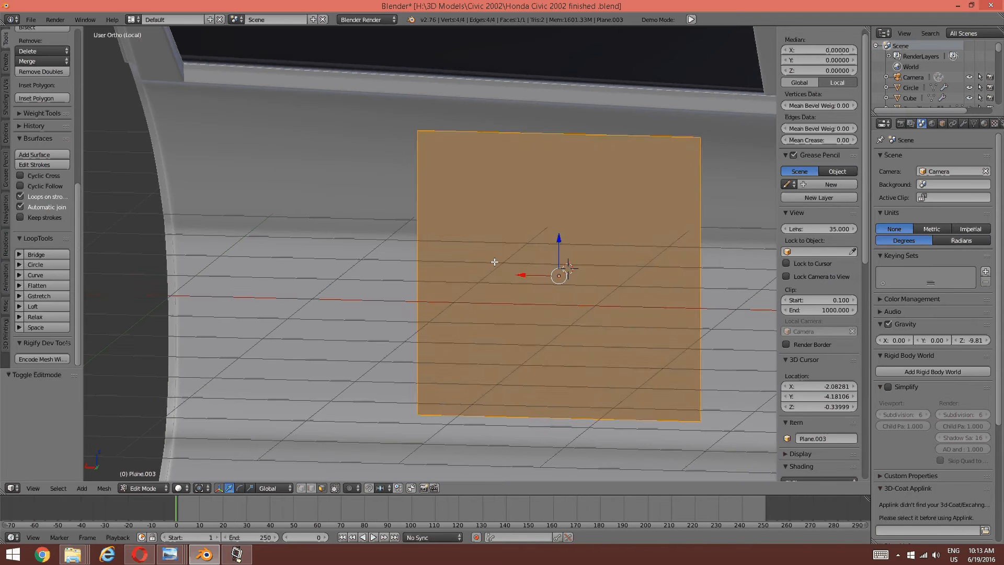
- Deselect the plane's mesh, align to the back orthographic view and set the mesh selection mode to Vertex
key("a")
key("KP_7")
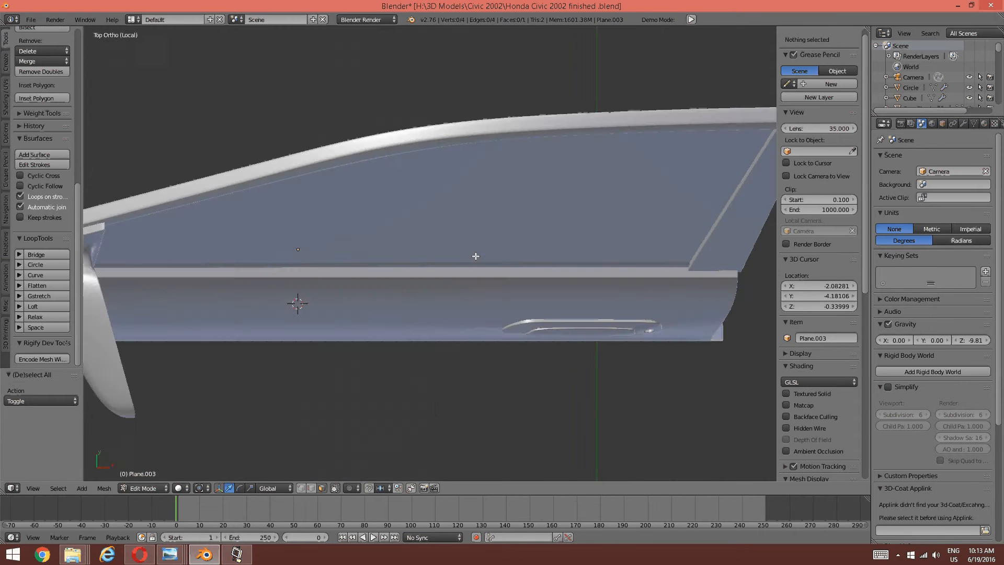
key("KP_1")
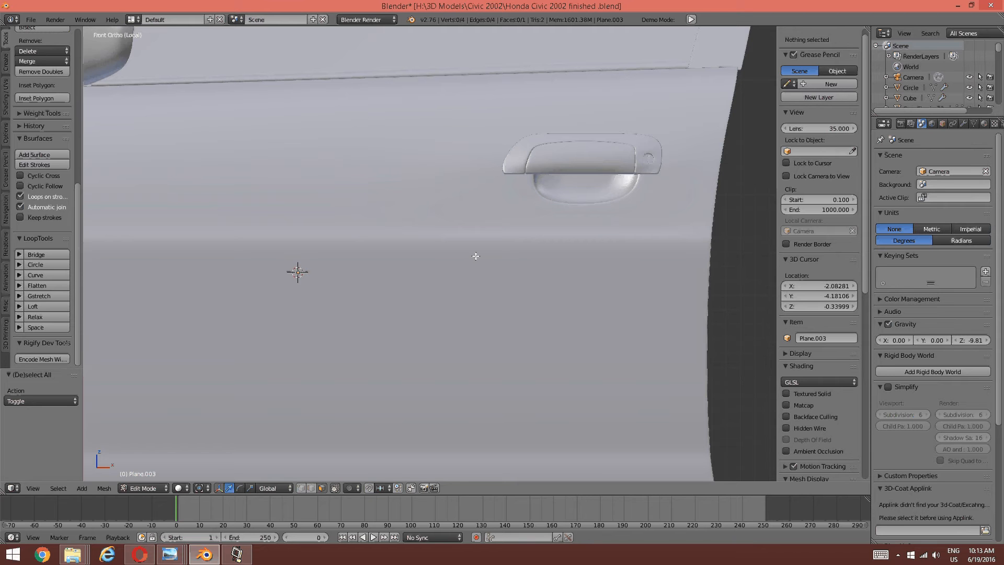
key("ctrl+KP_1")
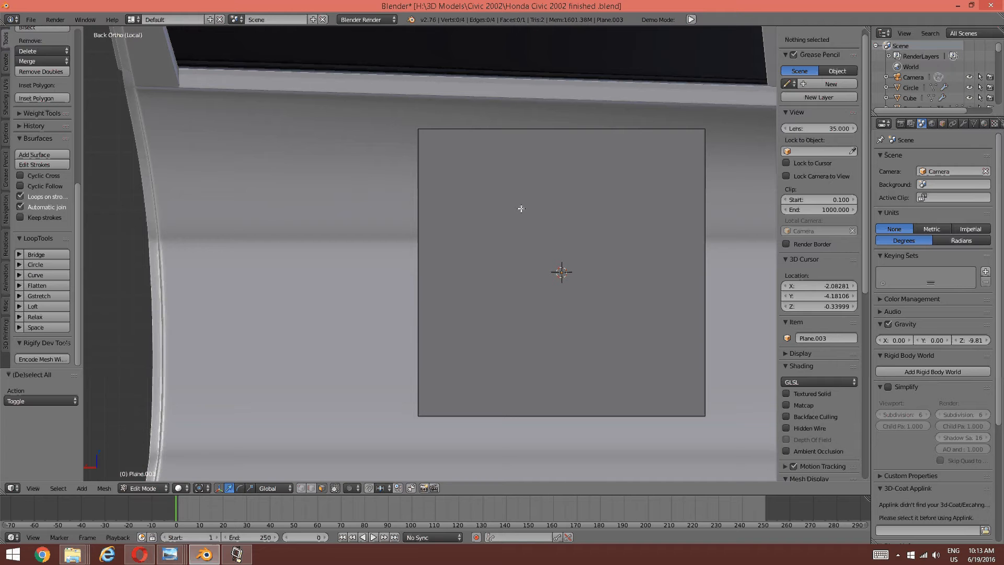
key("ctrl+Tab")
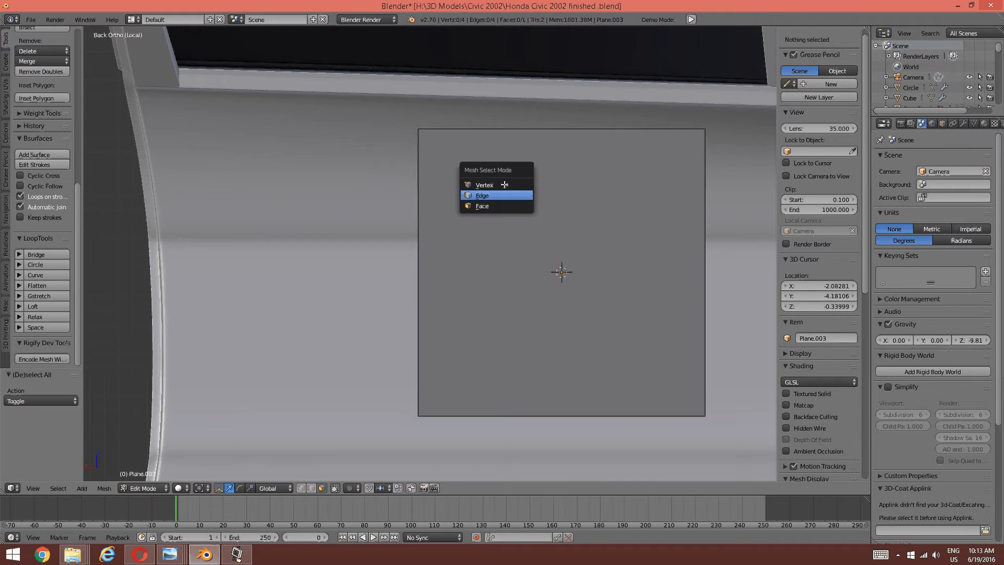
middle_click_drag(314, 203, 376, 243, "shift")
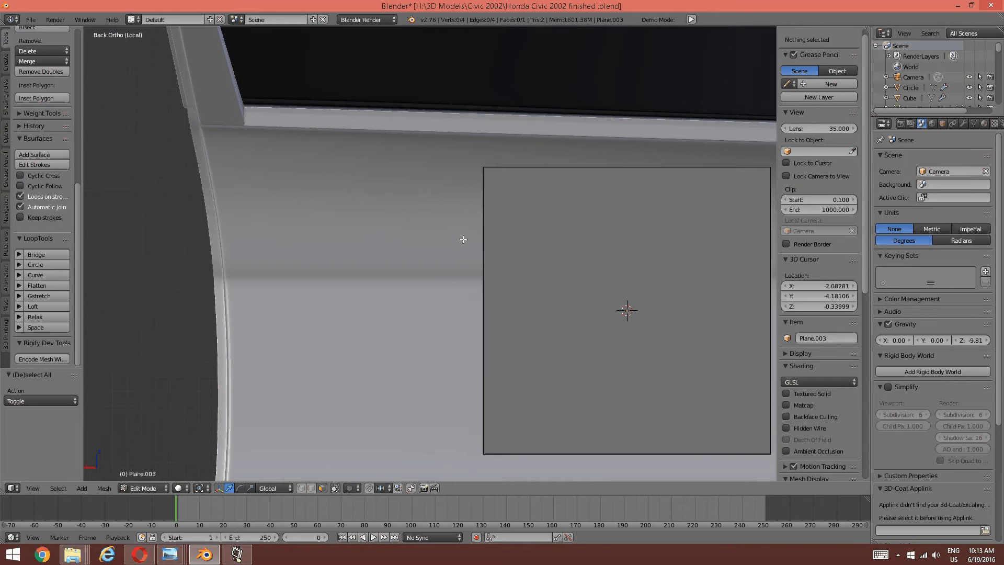
key("ctrl+Tab")
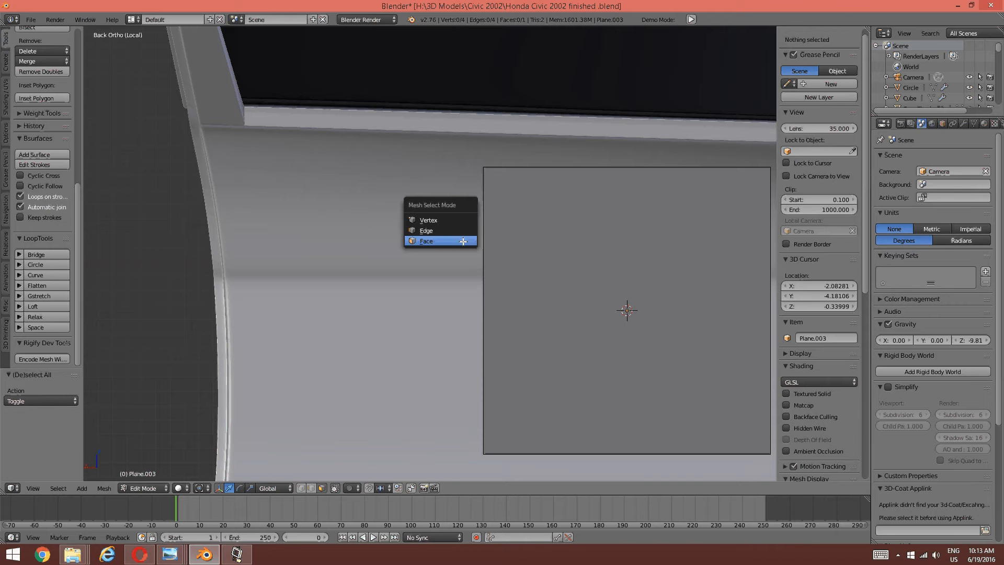
left_click(432, 220)
- Move the plane's upper rear vertex about 1.65 along X and 0.37 along Z to the rear end of the window sill
right_click(466, 170)
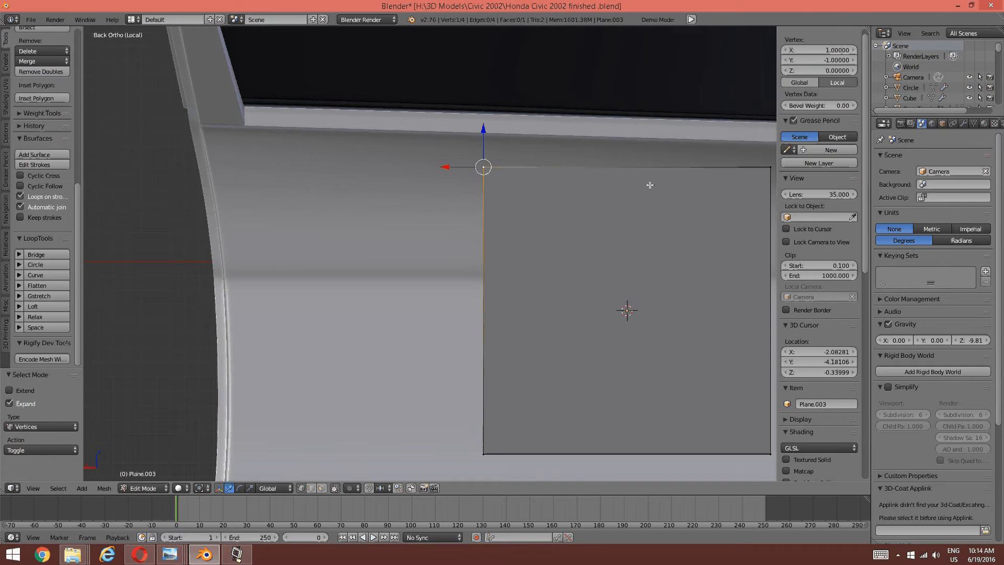
middle_click_drag(650, 185, 586, 235, "shift")
key("g")
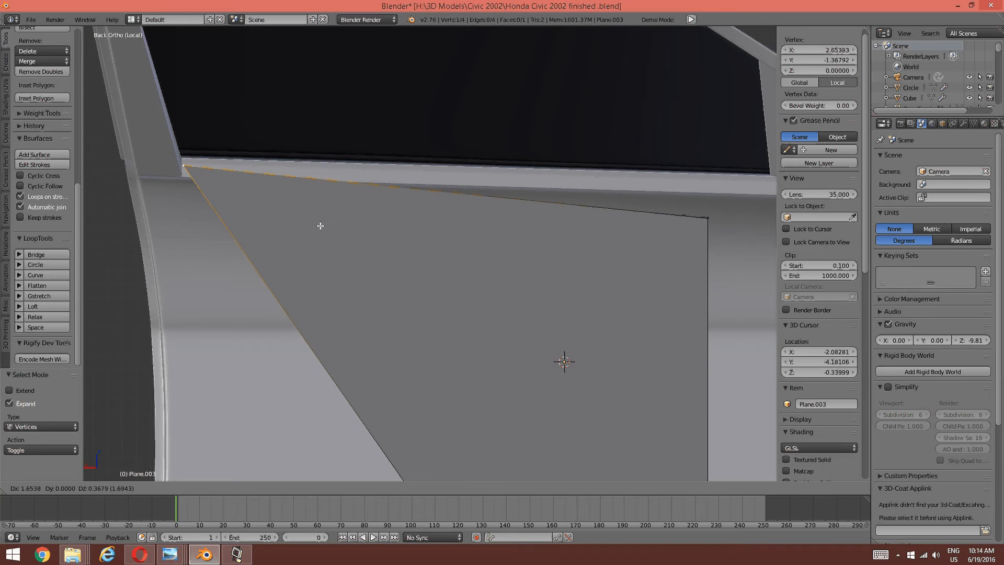
left_click(317, 226)
- Move the plane's upper front vertex about -1.446 along X and 0.222 along Z to the front end of the window sill
middle_click_drag(570, 222, 271, 200, "shift")
key("a")
right_click(413, 199)
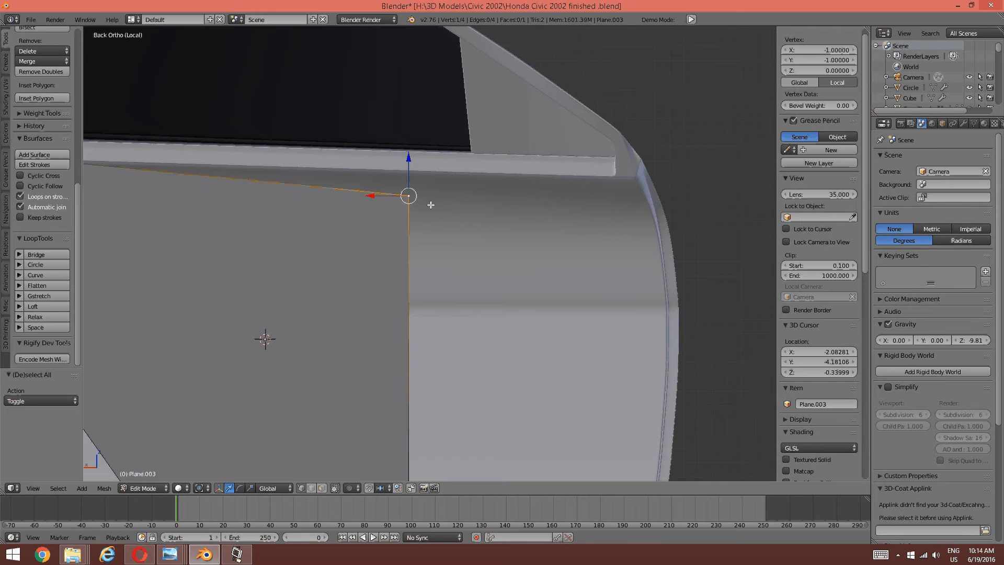
key("g")
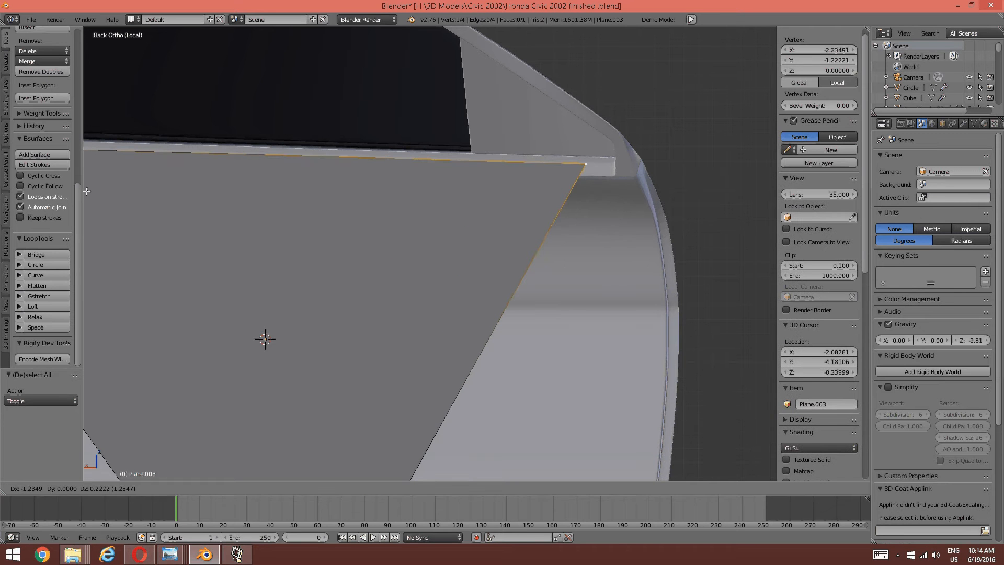
left_click(116, 192)
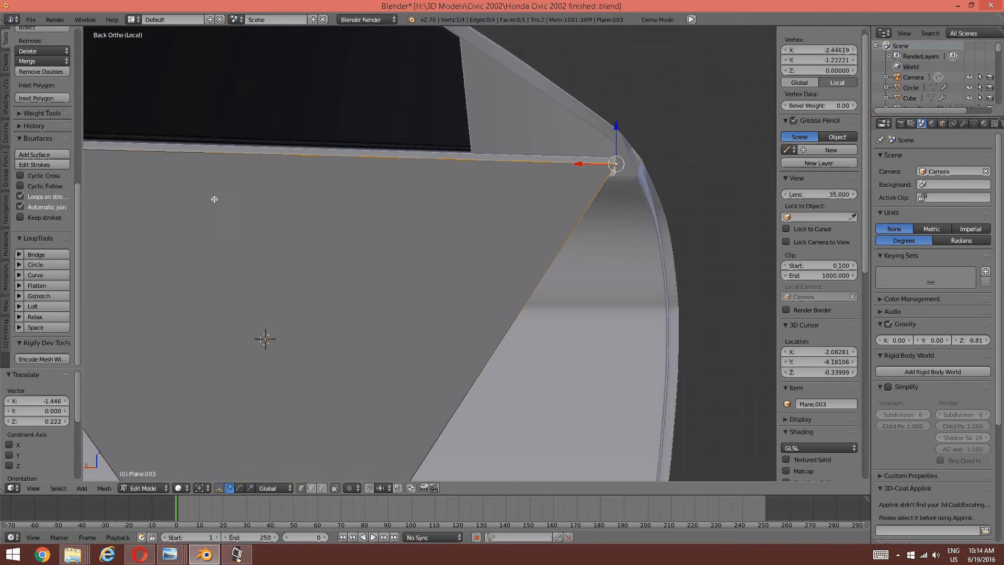
- Move the plane's lower rear vertex about 1.175 along X and -0.519 along Z toward the door's lower rear corner
scroll(457, 197, "down", 1)
middle_click_drag(457, 197, 518, 170, "shift")
middle_click_drag(322, 249, 531, 128, "shift")
scroll(512, 157, "down", 1)
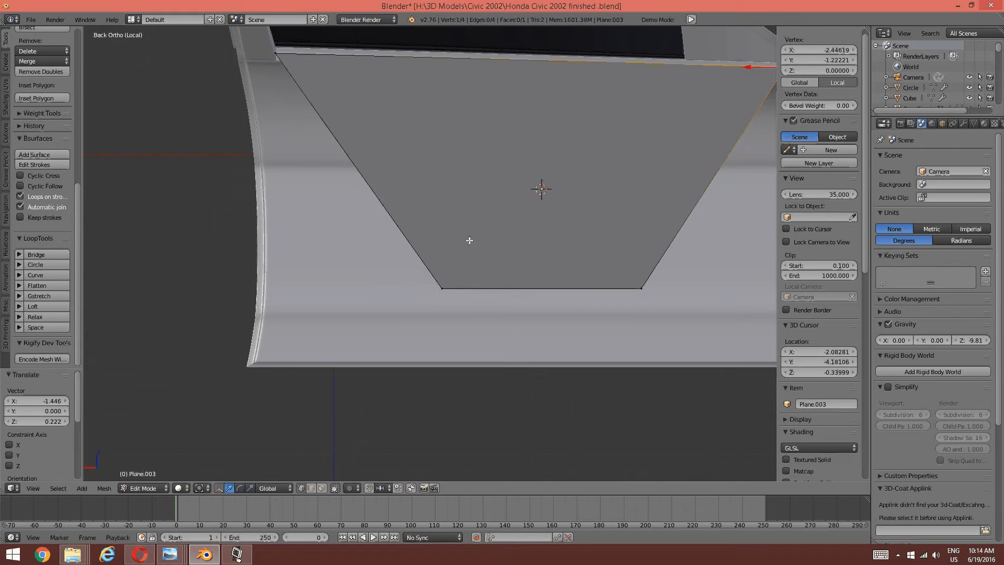
key("a")
right_click(443, 287)
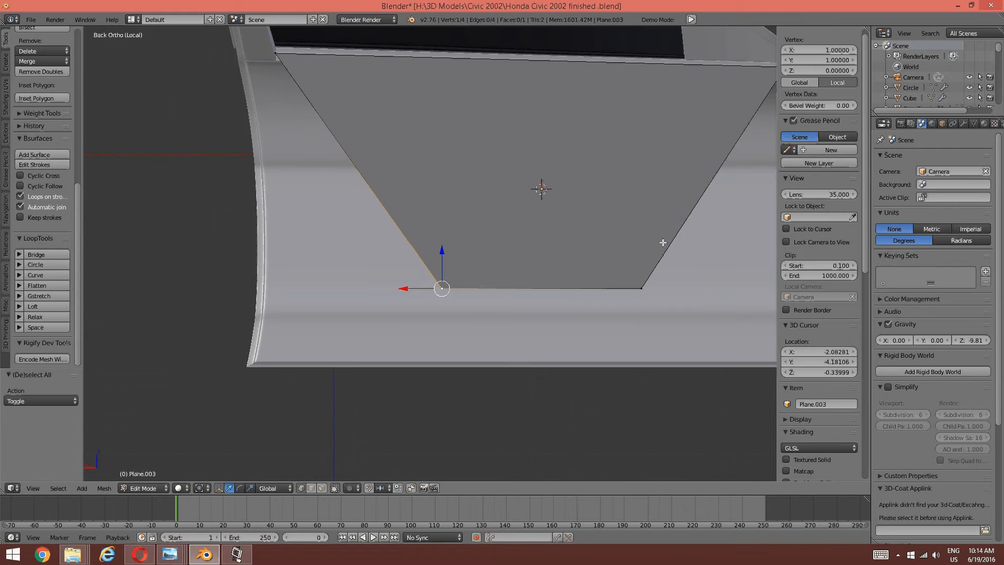
key("g")
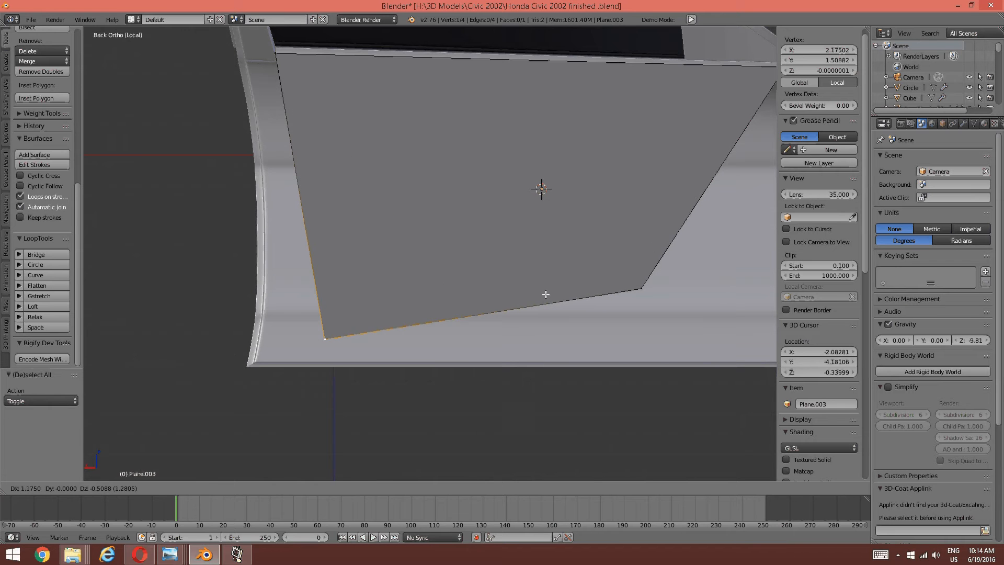
left_click(545, 293)
- Check the panel's lower outline in the reference photo maxresdefault (4).jpg in Windows Photo Viewer, and return to Blender
mouse_move(169, 550)
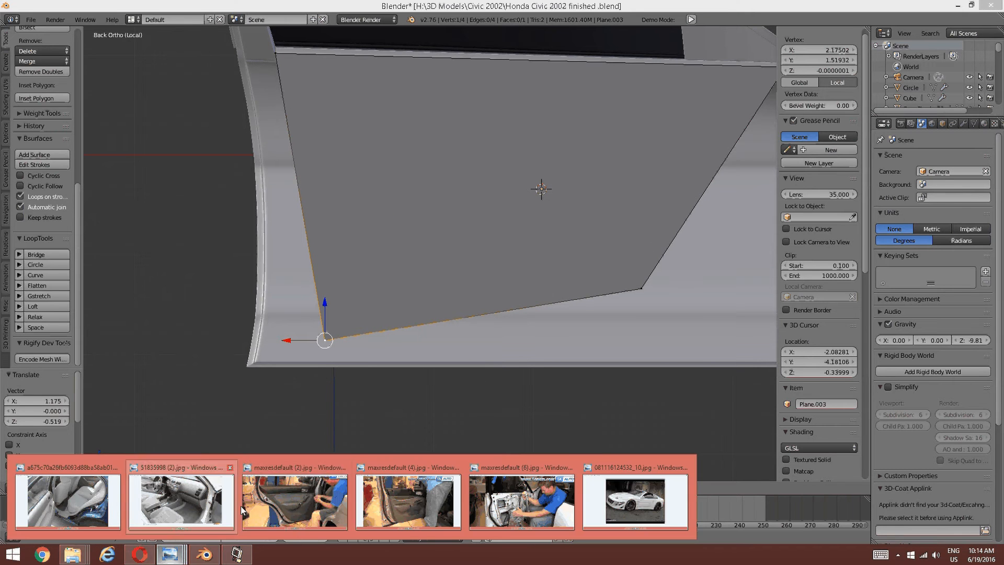
mouse_move(306, 499)
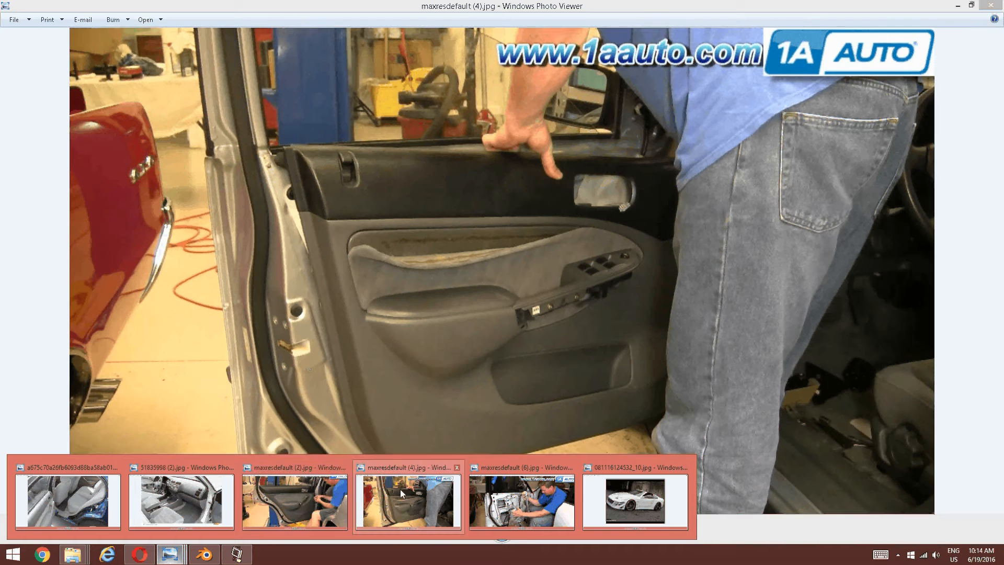
left_click(400, 488)
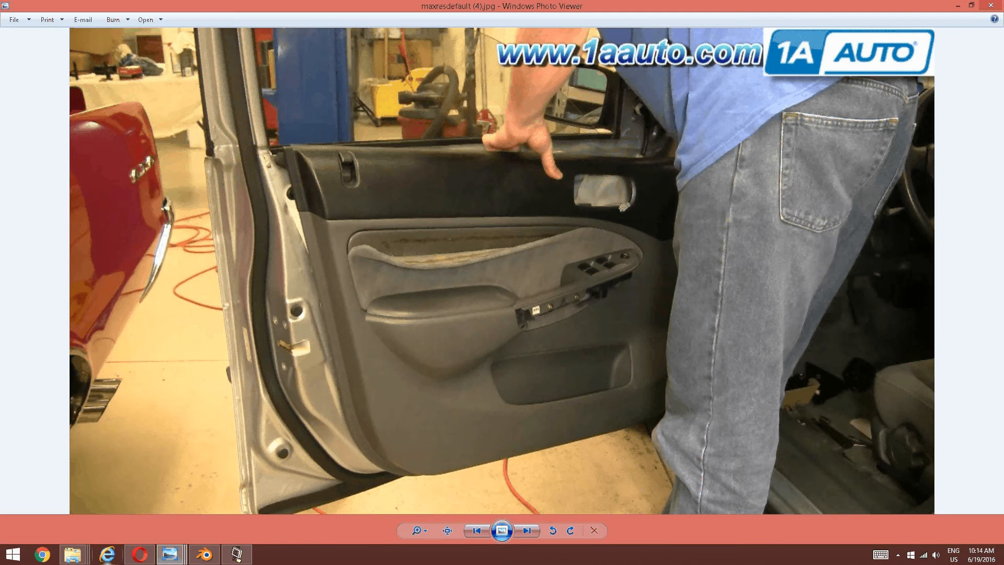
left_click(199, 555)
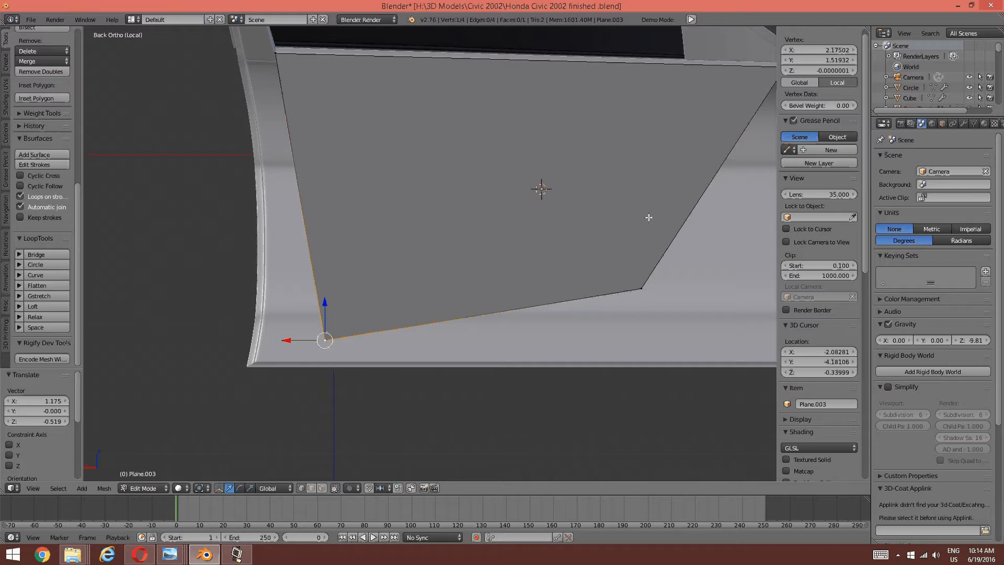
- Move the plane's lower front vertex about -1.311 along X and -0.498 along Z toward the door's lower front corner
middle_click_drag(648, 217, 318, 233, "shift")
key("a")
right_click(298, 302)
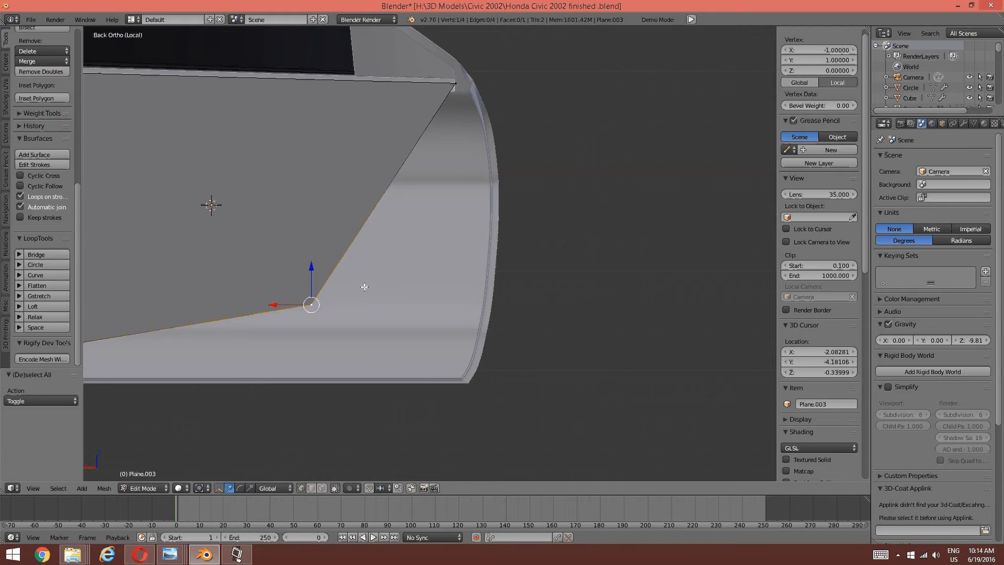
key("g")
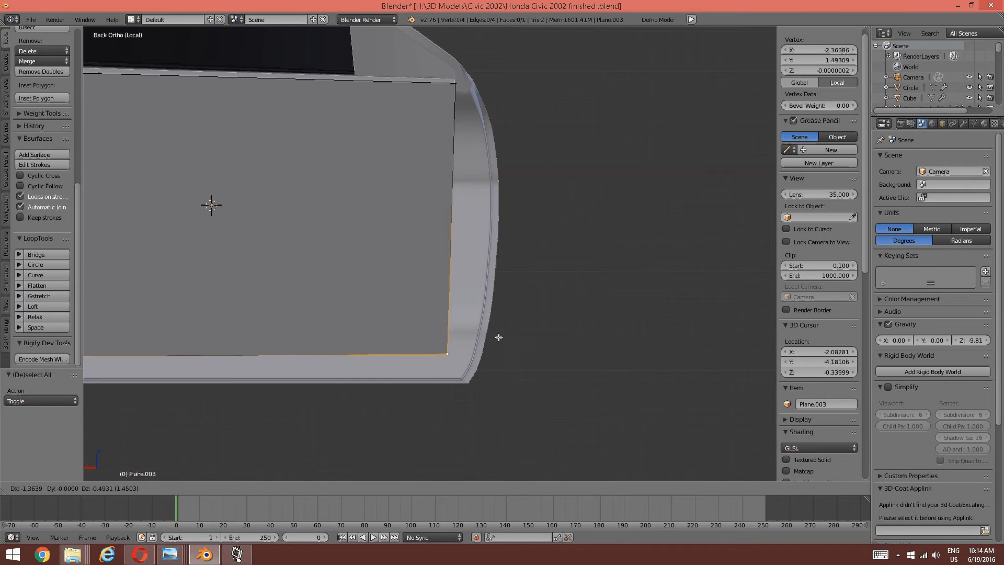
left_click(494, 338)
- Select both bottom vertices of the plane and scale them along Z to level the bottom edge
middle_click_drag(332, 379, 567, 361, "shift")
right_click(230, 338, "shift")
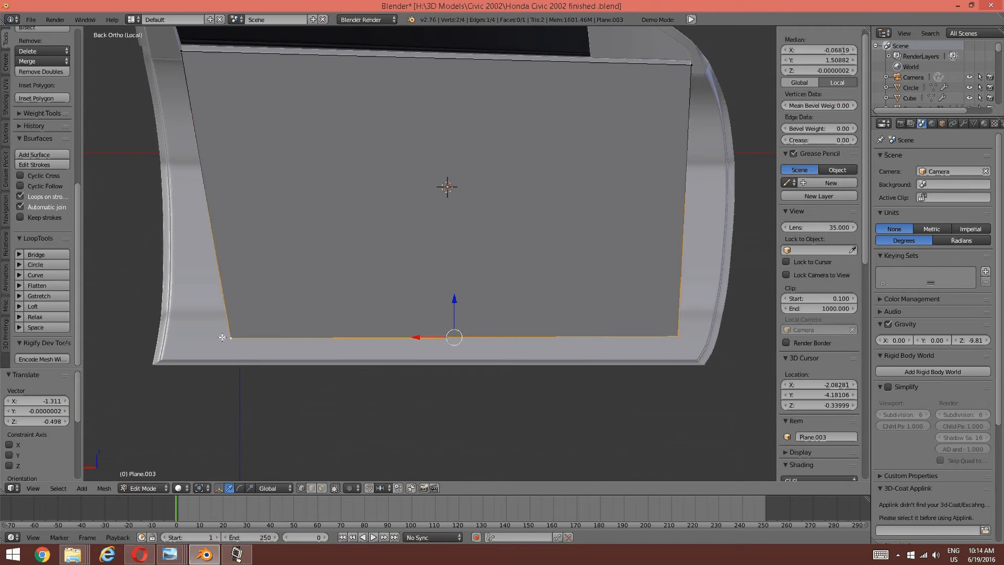
left_click(250, 487)
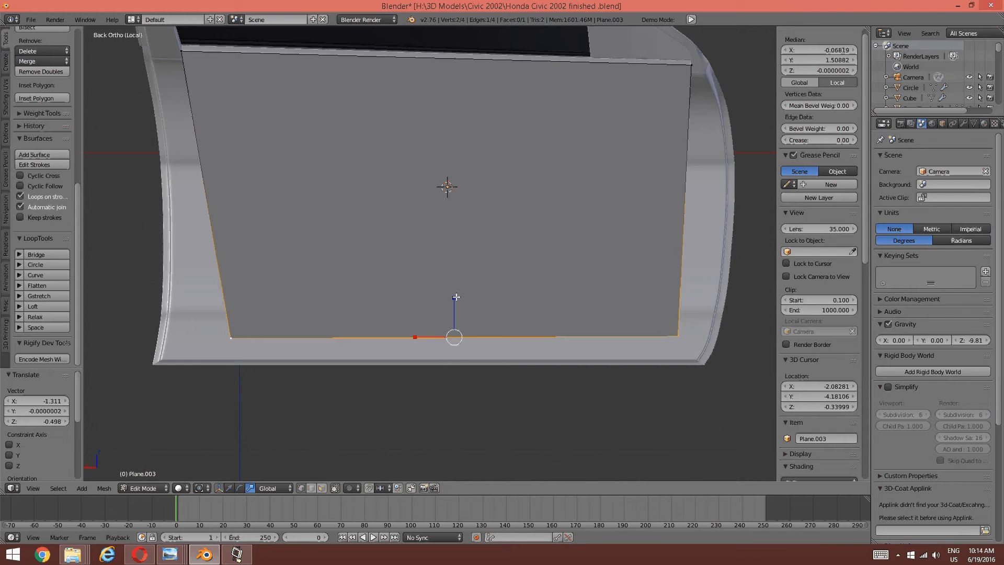
left_click_drag(454, 298, 449, 350)
left_click_drag(454, 296, 451, 330)
left_click_drag(453, 295, 437, 350)
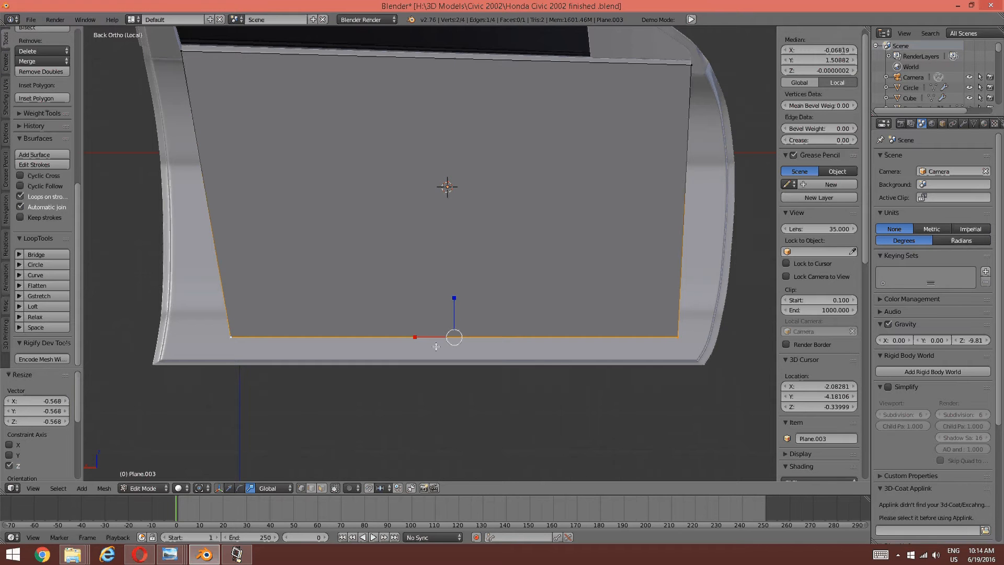
- Deselect the plane's mesh, return to Object Mode and reveal the hidden objects around the door
middle_click_drag(378, 106, 387, 143, "shift")
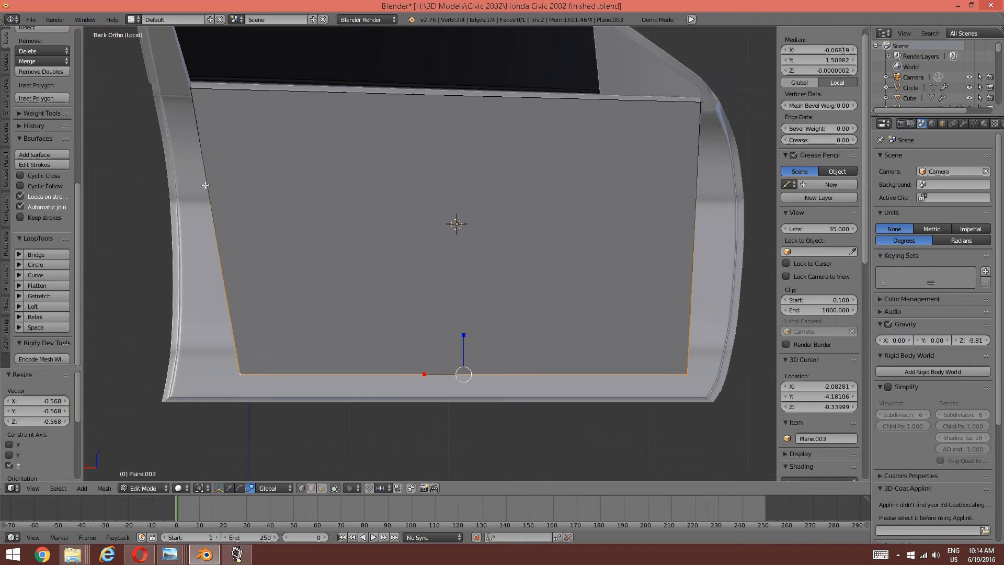
middle_click_drag(262, 192, 272, 235)
key("a")
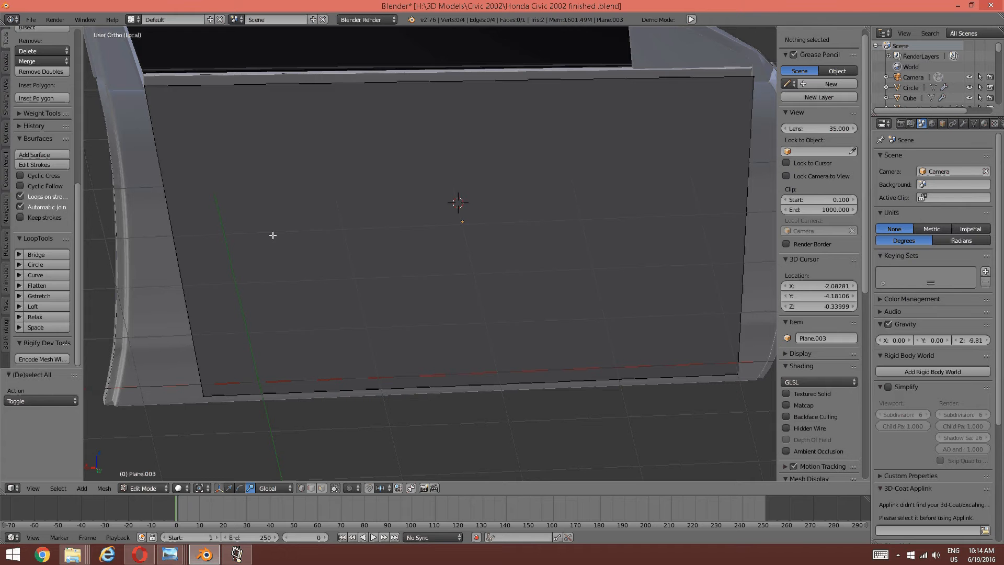
key("alt+h")
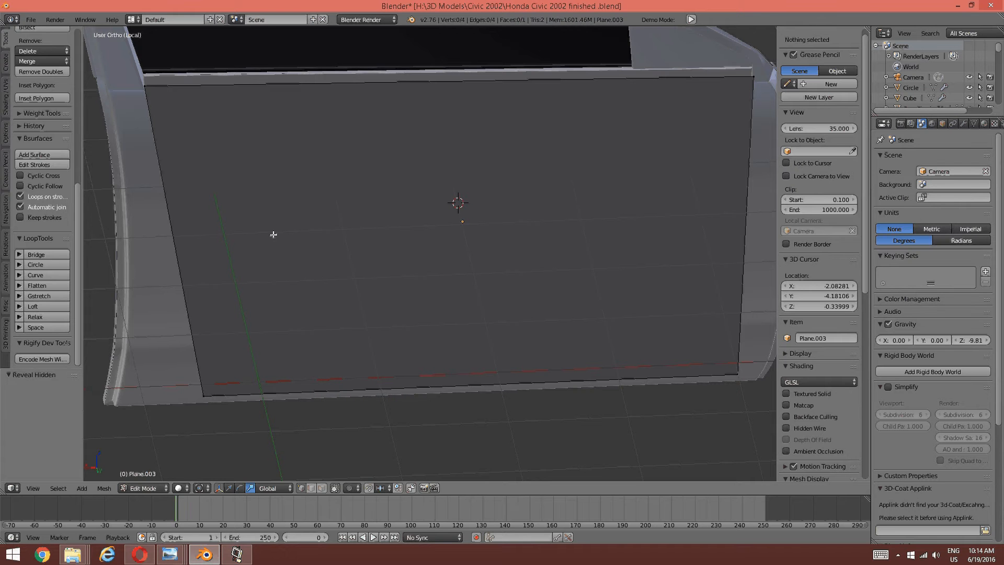
scroll(457, 201, "down", 1)
key("Tab")
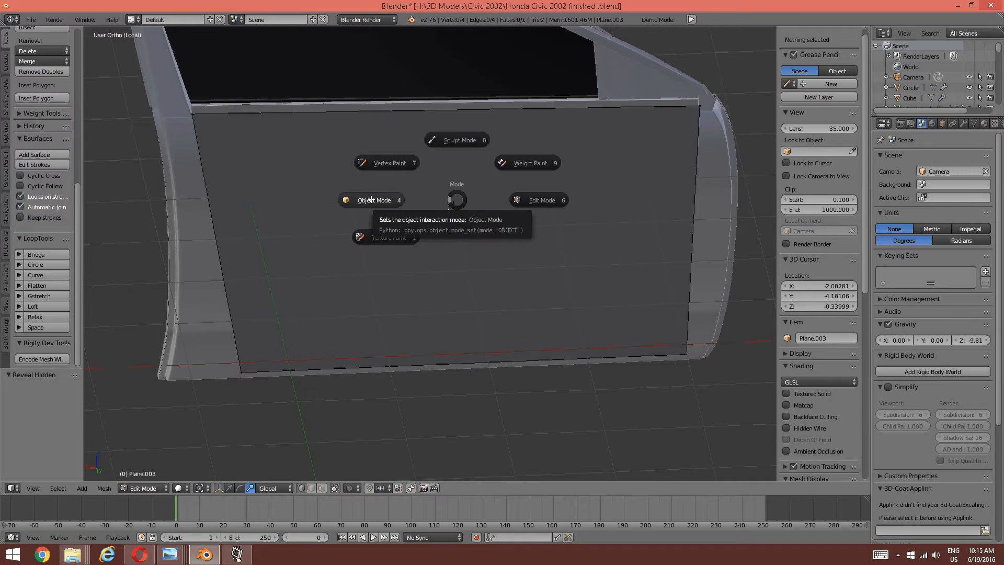
left_click(372, 196)
key("alt+h")
middle_click_drag(383, 188, 222, 271)
scroll(299, 305, "up", 3)
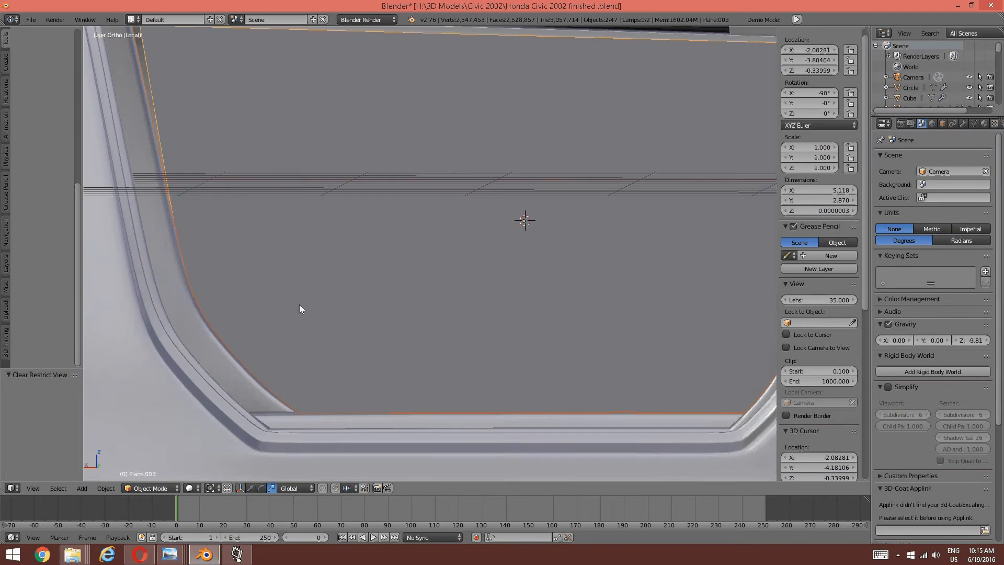
- Switch the viewport to wireframe shading and select the front door object Line Segment.001
key("z")
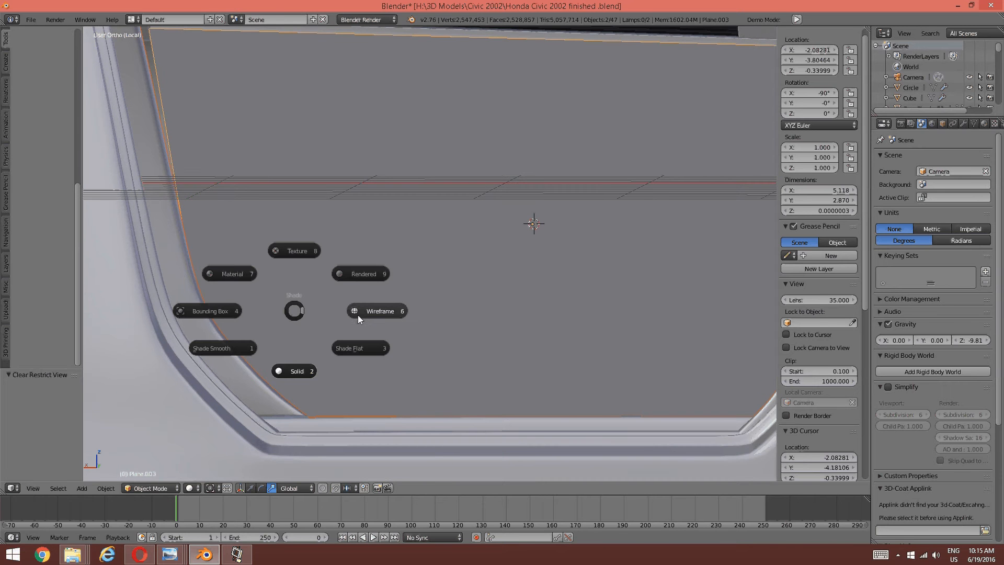
left_click(385, 310)
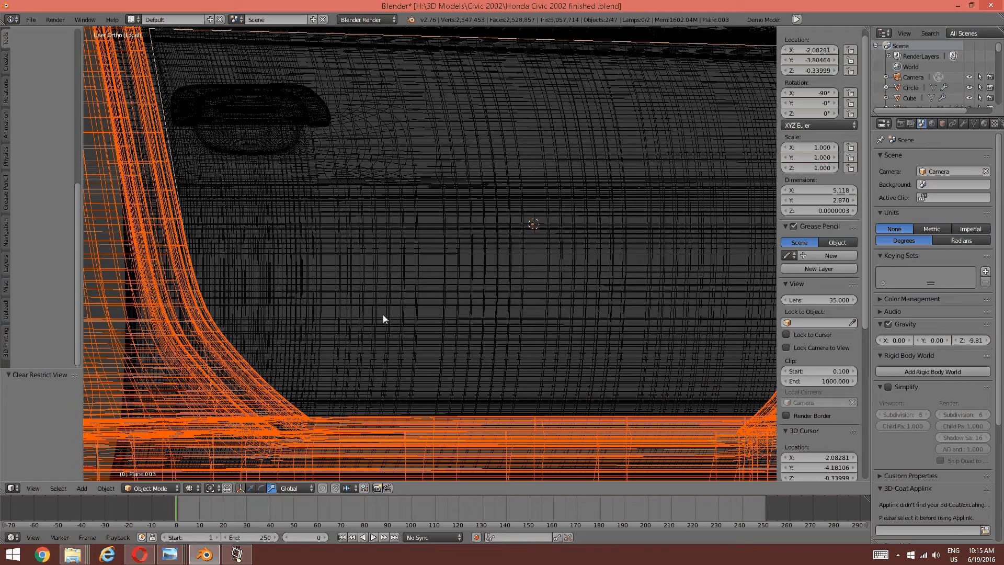
key("ctrl+KP_1")
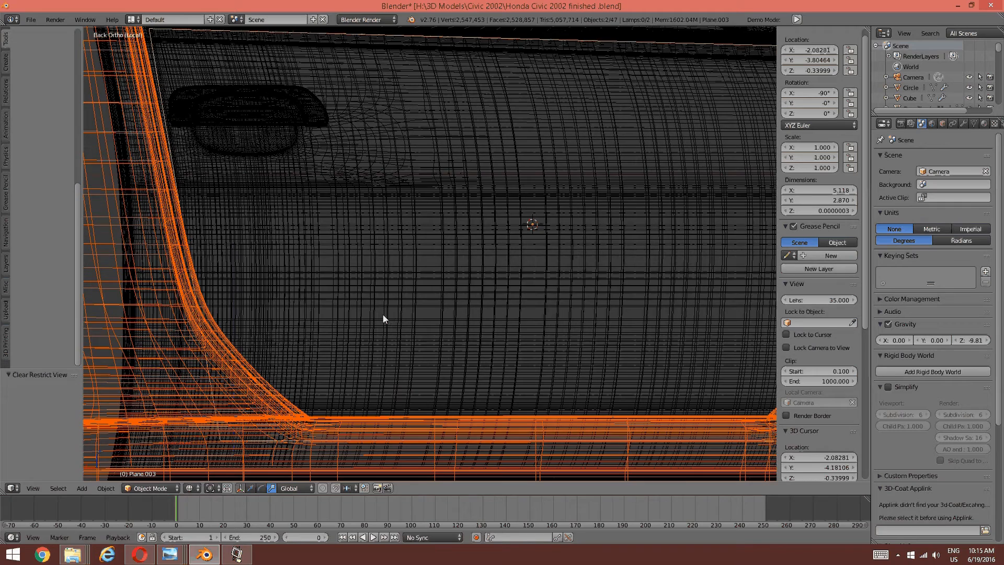
right_click(332, 308)
right_click(237, 361)
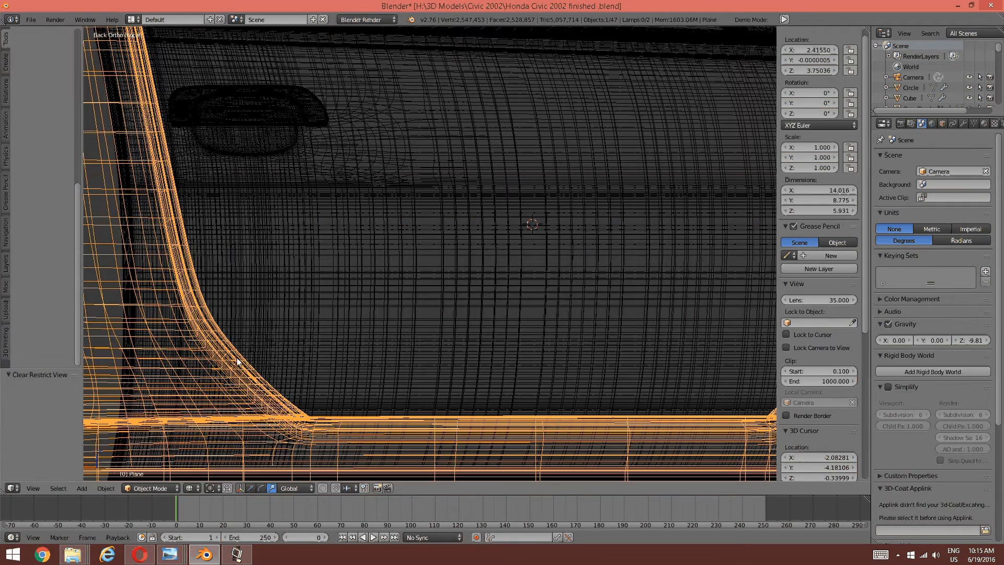
middle_click_drag(247, 126, 233, 243)
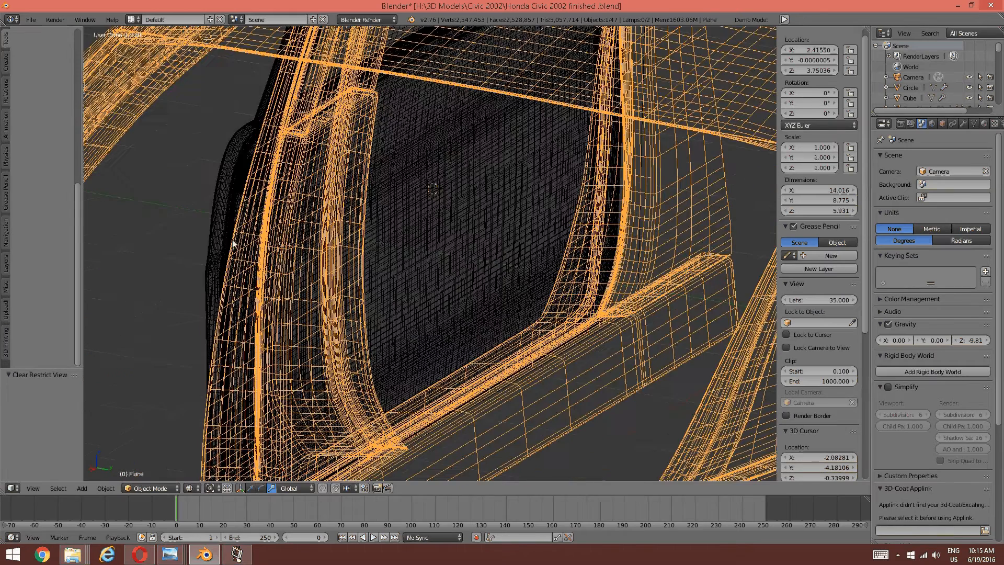
right_click(544, 264)
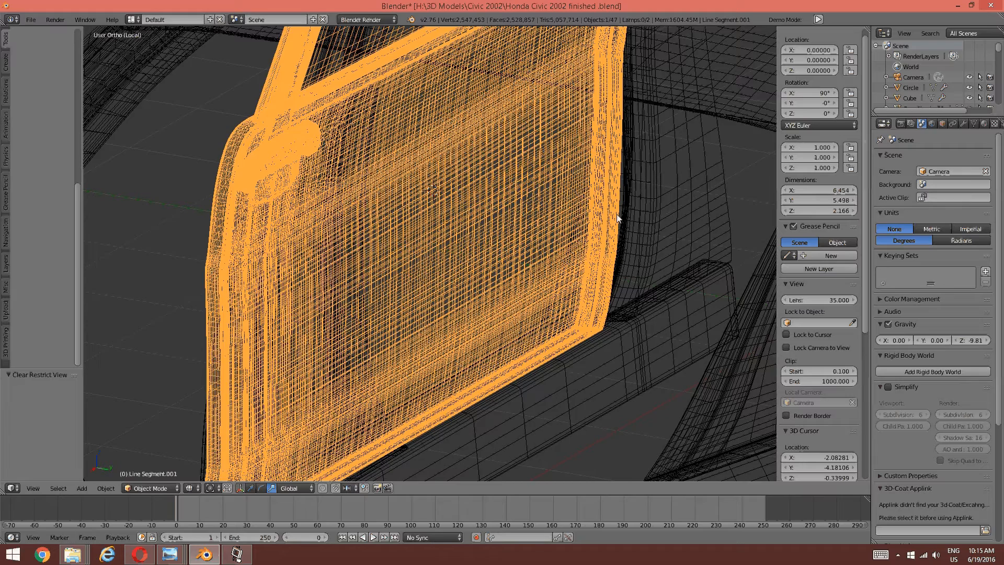
middle_click_drag(616, 214, 358, 243)
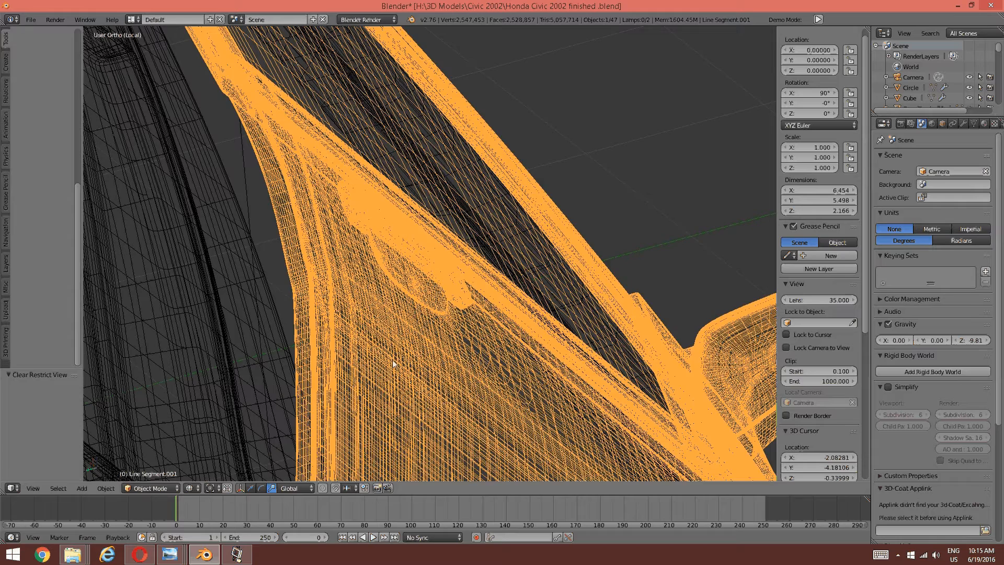
- Deselect the door, return the viewport to solid shading and select the plane Plane.003
key("a")
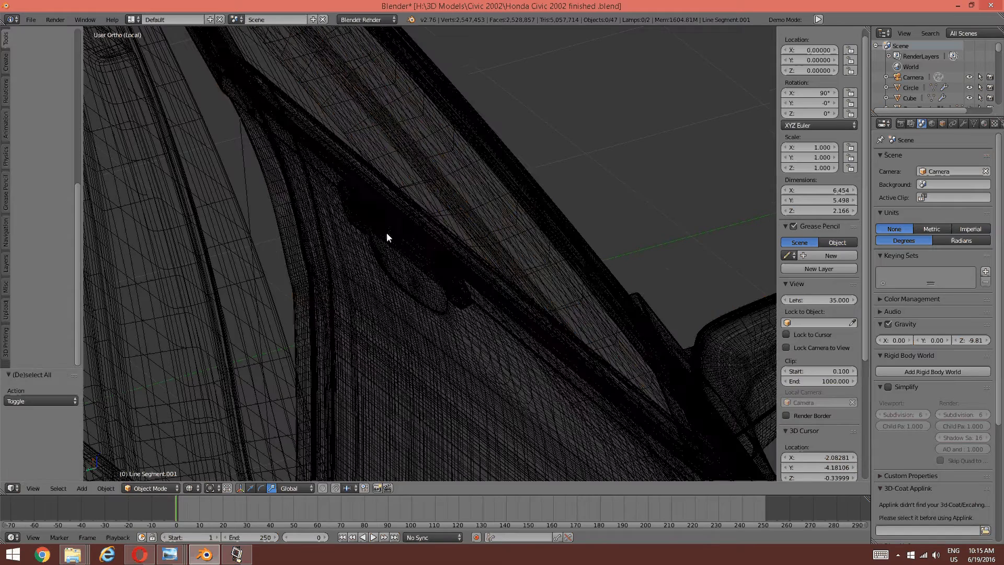
key("z")
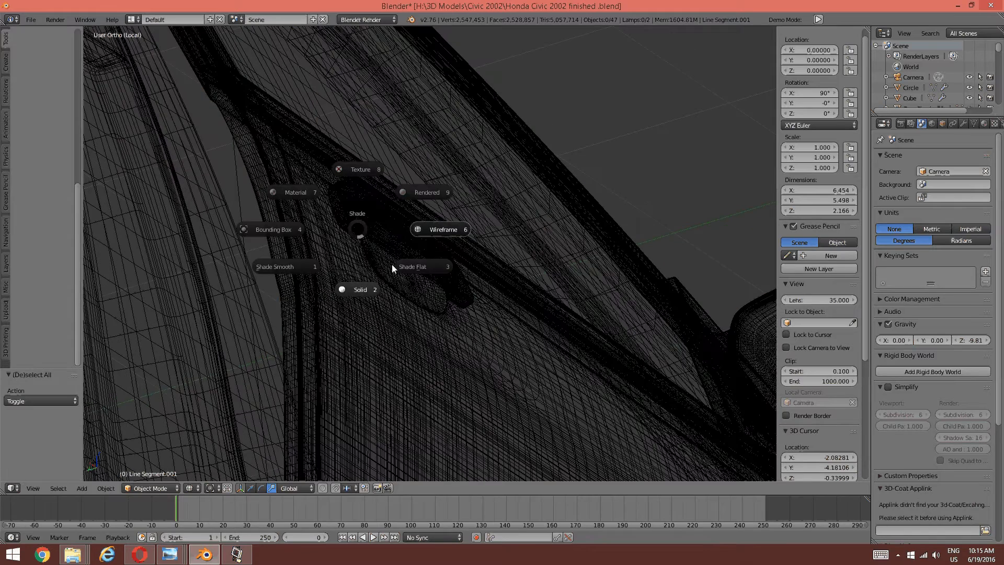
left_click(436, 228)
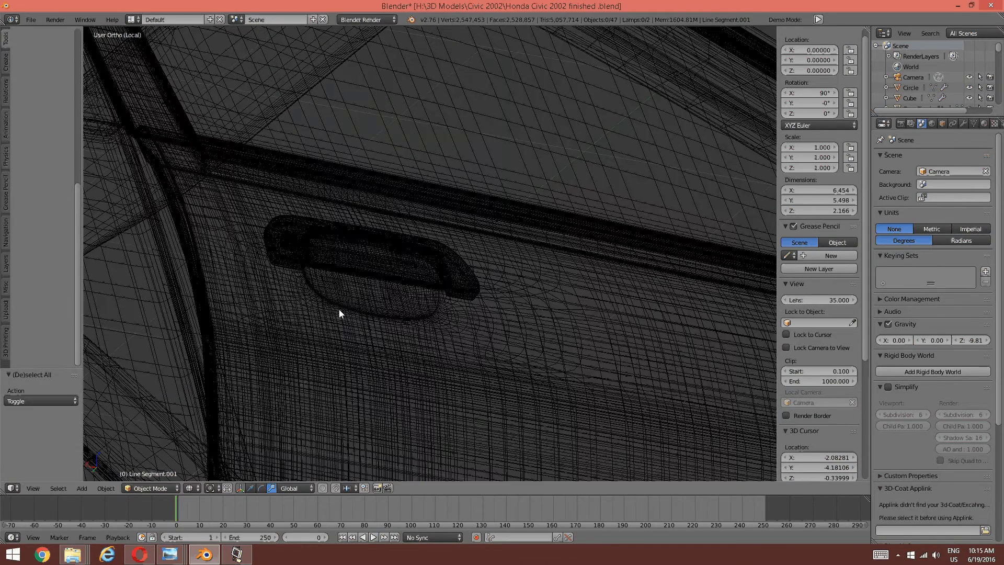
key("z")
left_click(343, 369)
right_click(352, 286)
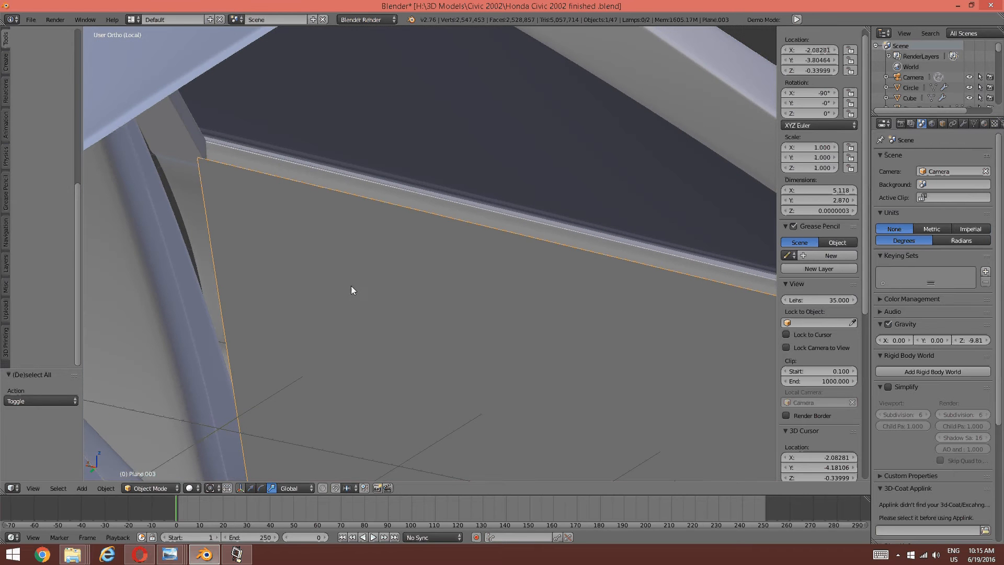
- Show the scene in wireframe shading from the back view and enter Edit Mode on the plane
key("ctrl+Tab")
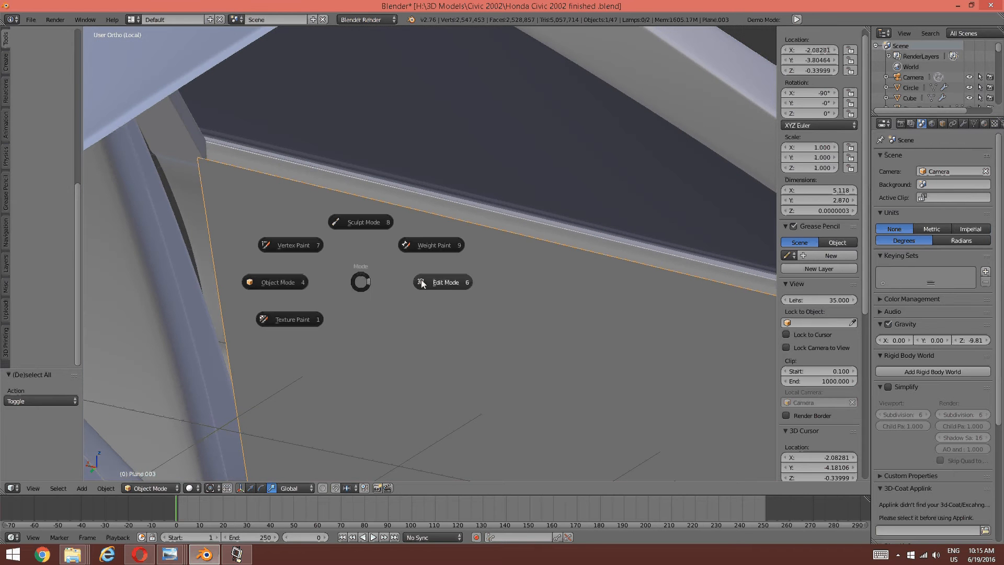
left_click(359, 282)
key("z")
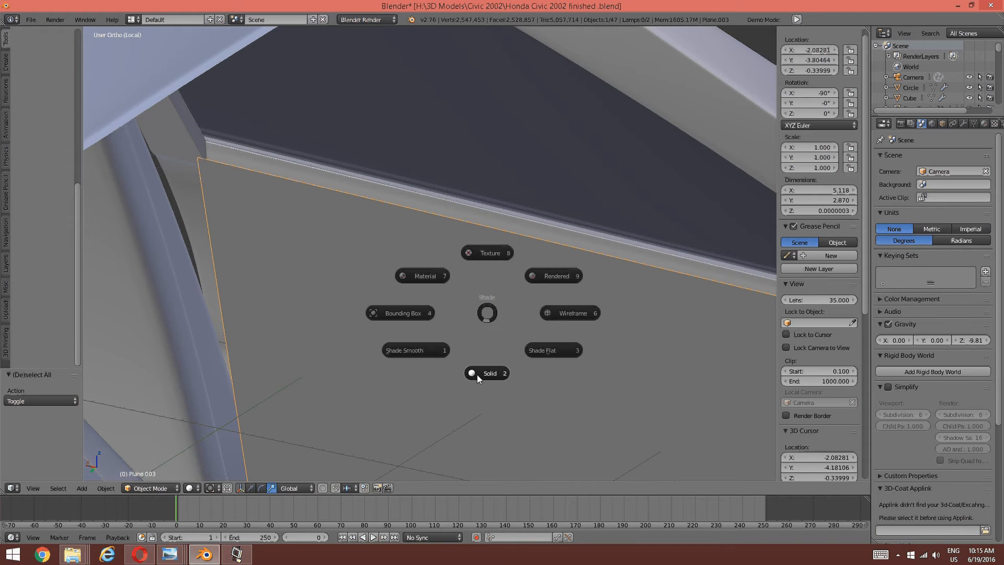
left_click(575, 312)
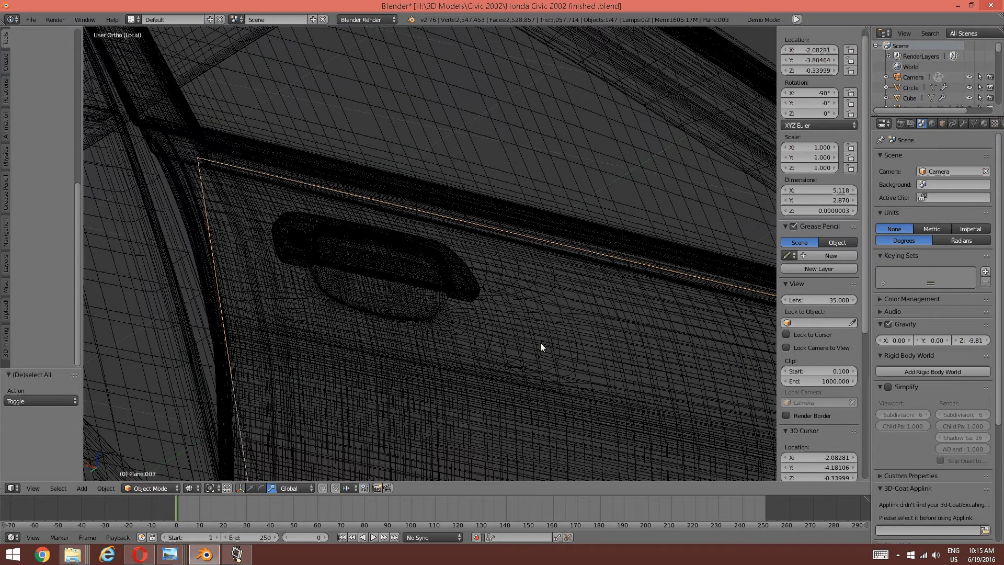
key("ctrl+KP_1")
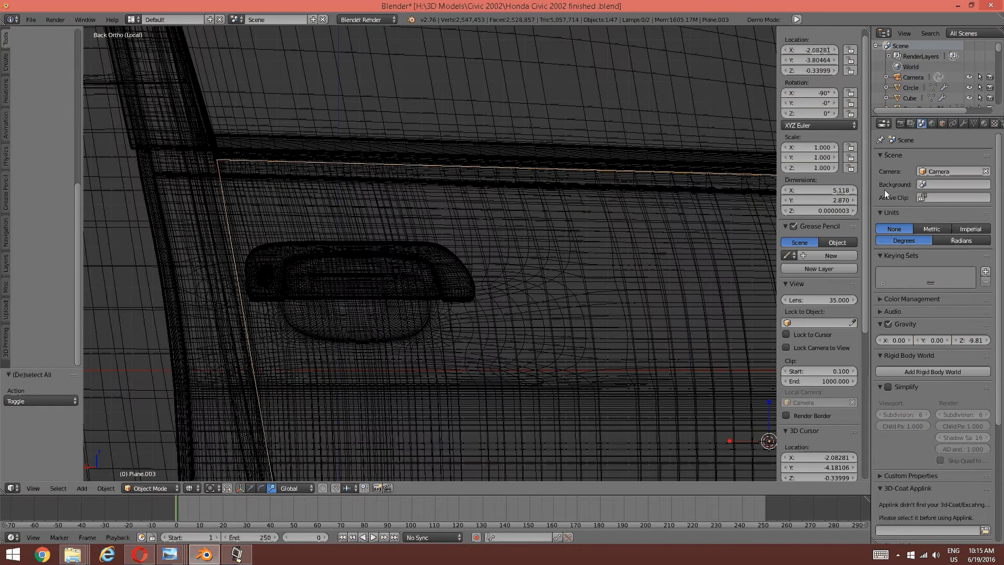
key("Tab")
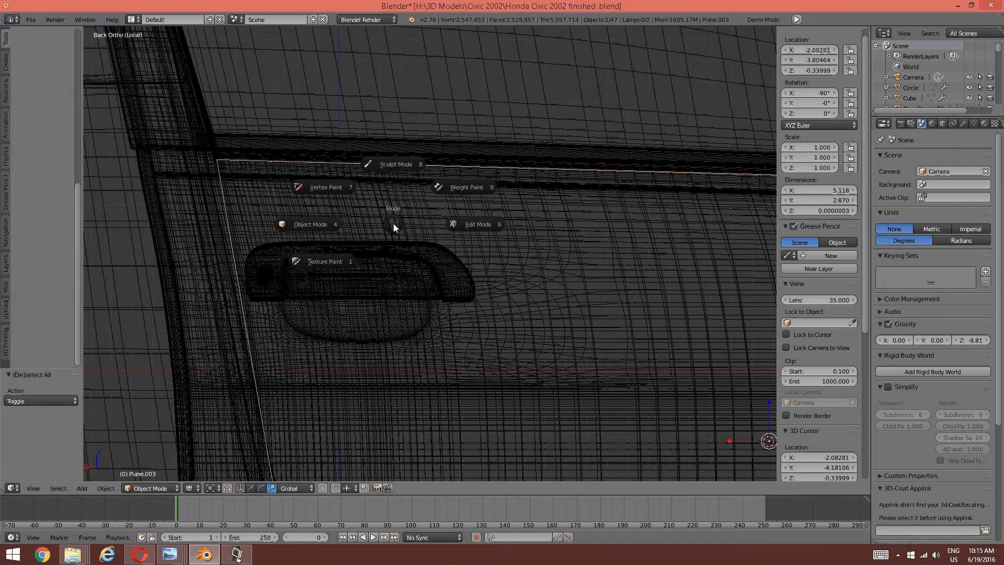
left_click(479, 224)
- Select the plane's lower rear vertex and show the door frame in solid shading for comparison
scroll(485, 165, "down", 3)
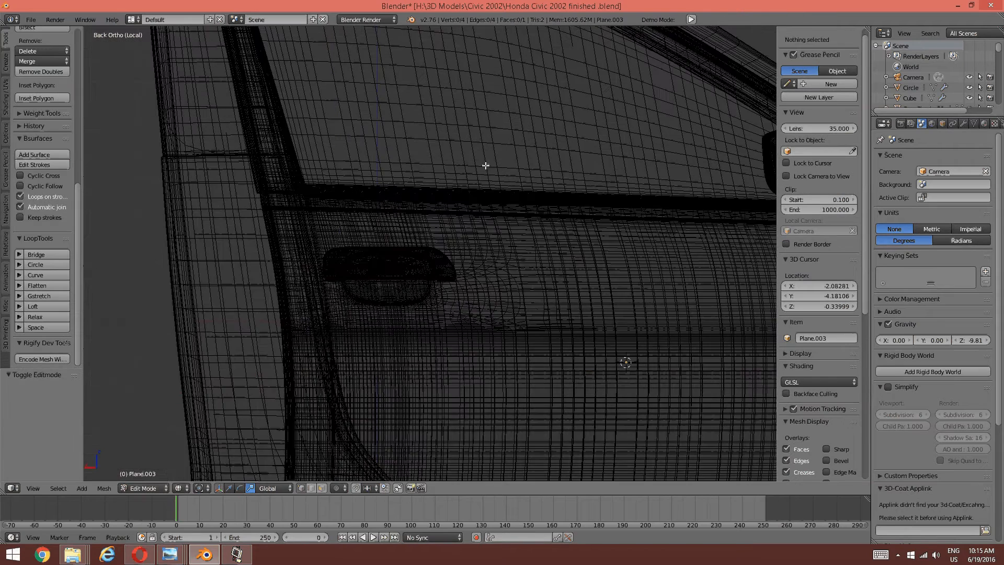
middle_click_drag(451, 235, 406, 56, "shift")
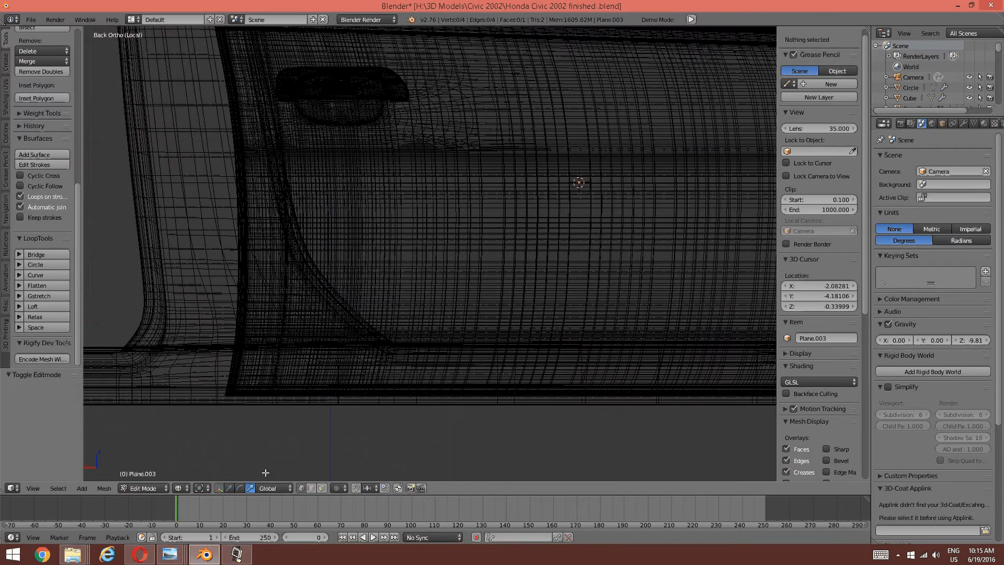
right_click(320, 361)
middle_click_drag(518, 326, 484, 330, "shift")
key("z")
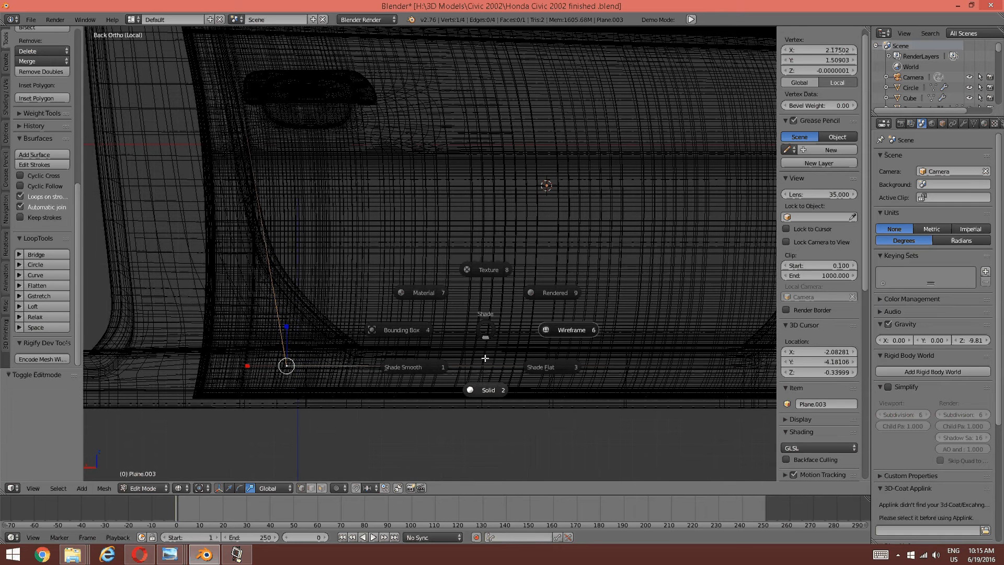
left_click(485, 358)
key("z")
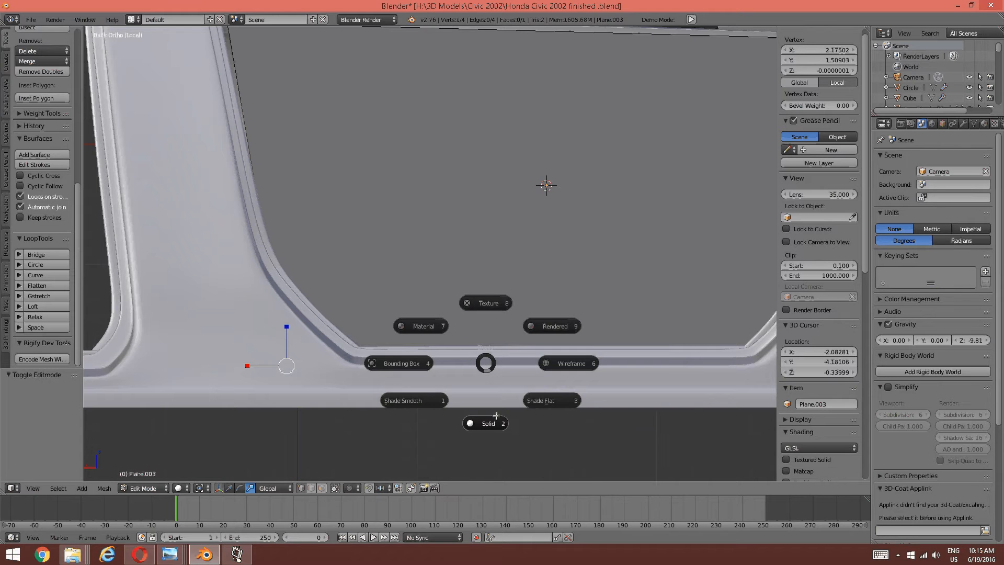
left_click(490, 427)
- Switch to wireframe shading and add the plane's lower front vertex to the selection
middle_click_drag(455, 231, 385, 246, "shift")
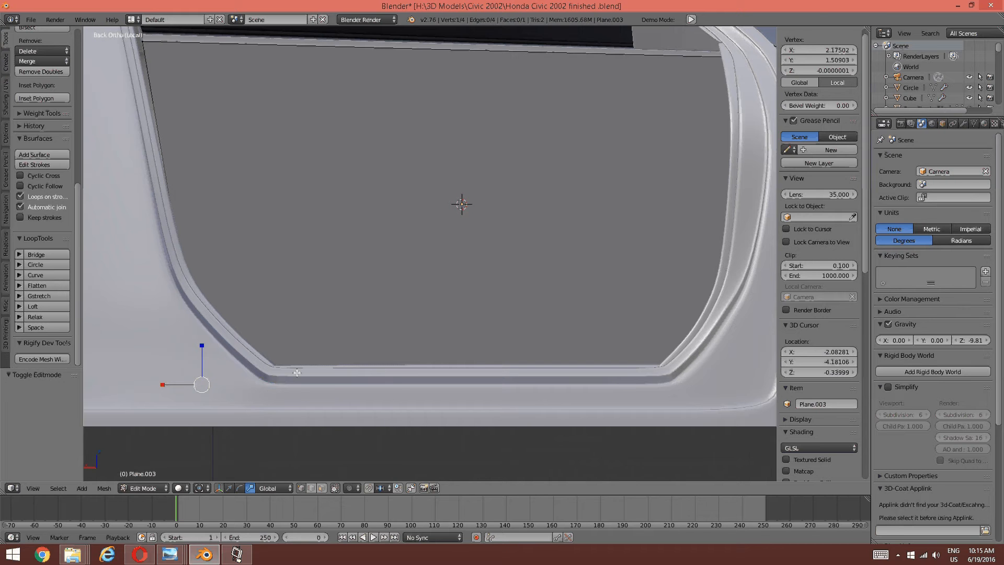
key("z")
left_click(393, 372)
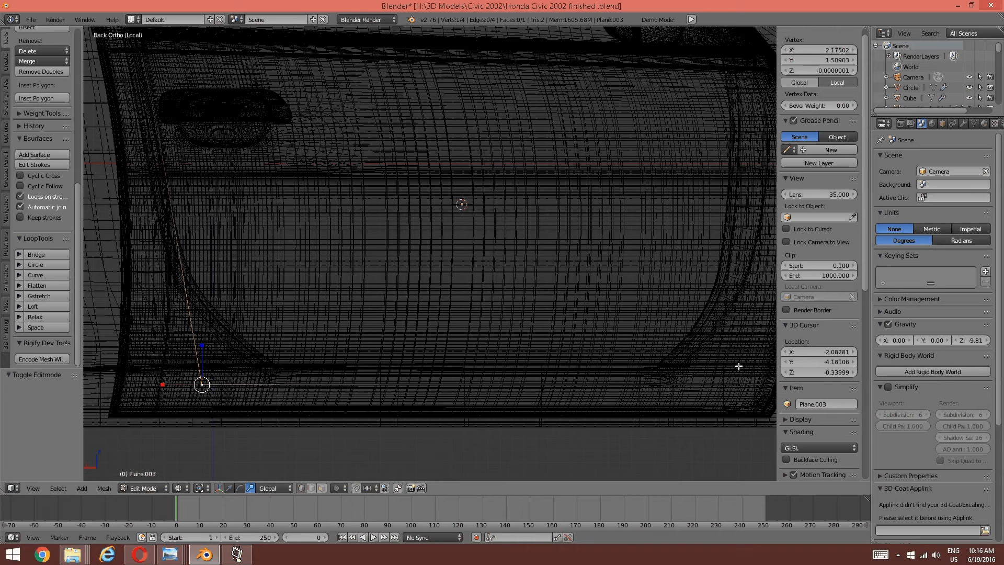
middle_click_drag(739, 365, 645, 339, "shift")
right_click(653, 359, "shift")
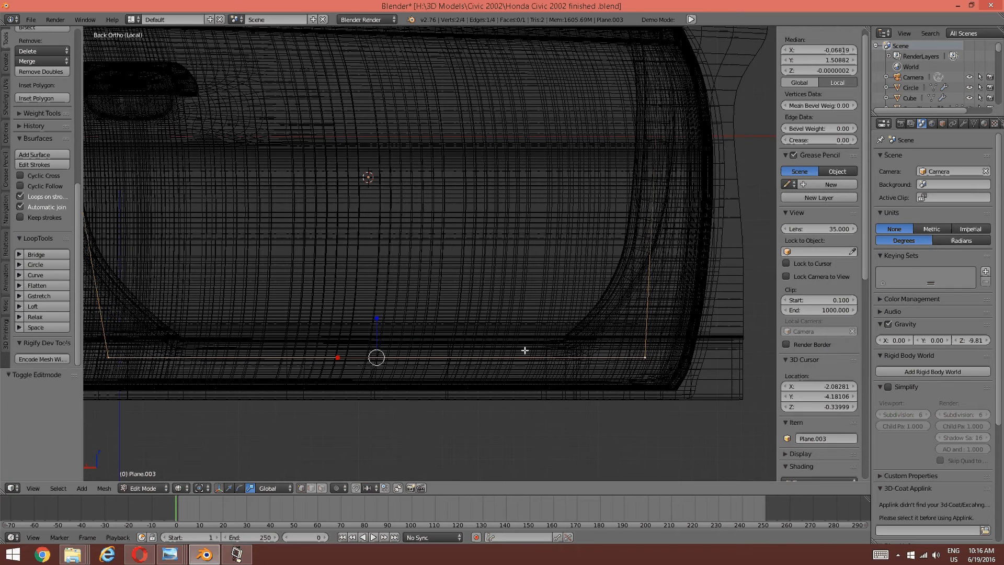
- Return to solid shading and raise the plane's bottom edge 0.184 along Z to the door's inner outline
key("z")
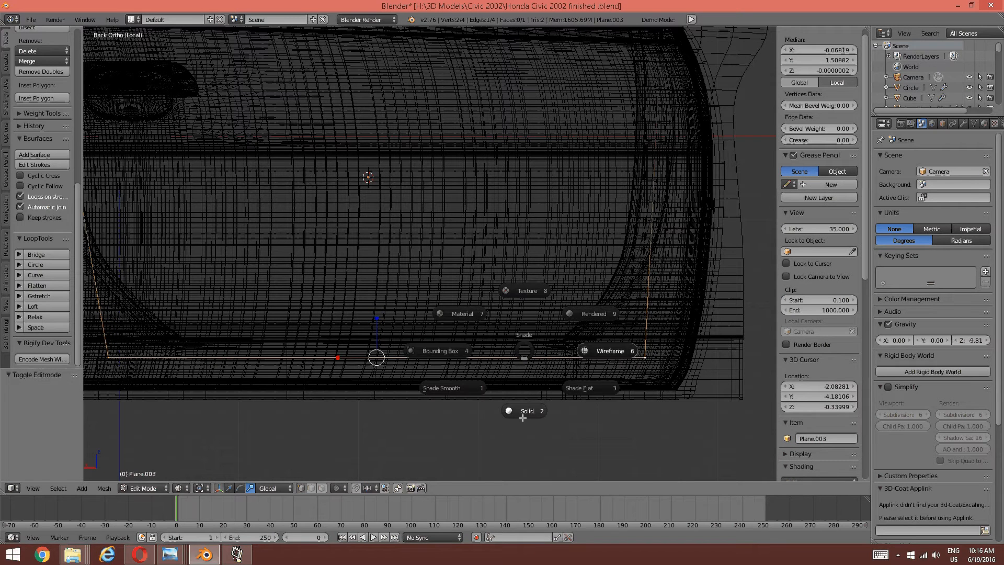
left_click(523, 409)
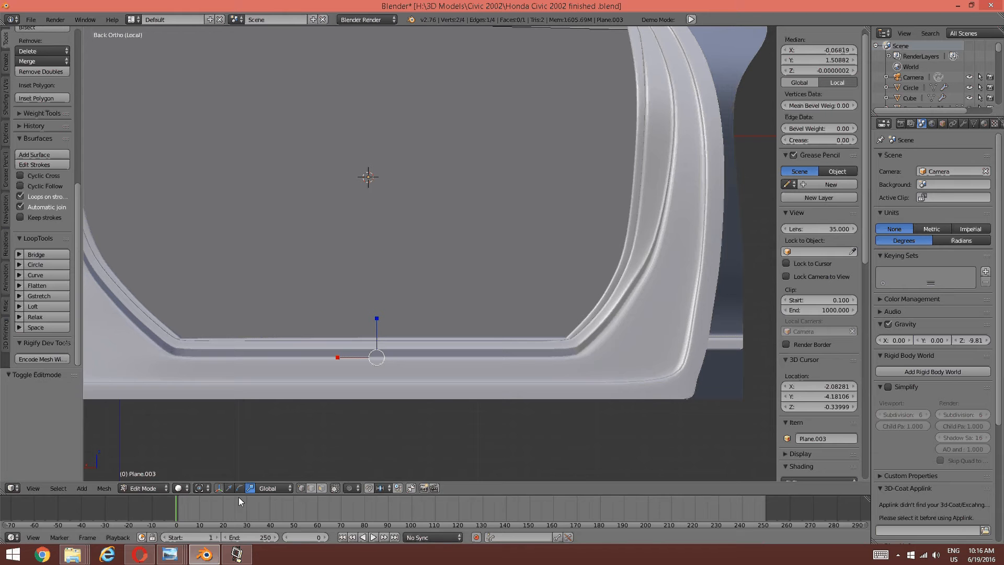
left_click(228, 487)
left_click_drag(376, 316, 361, 296)
middle_click_drag(157, 308, 236, 315, "shift")
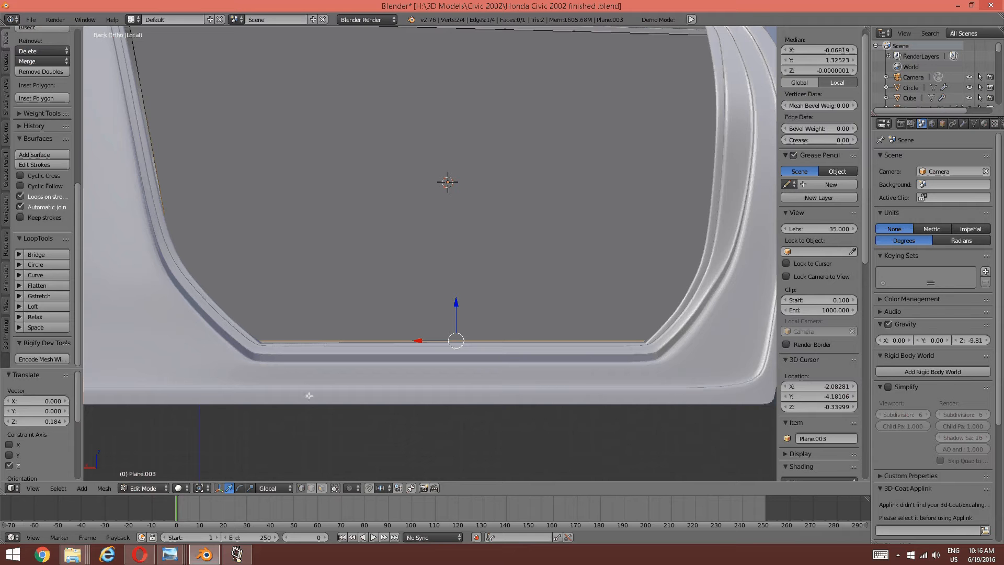
- In wireframe shading, move the plane's lower rear vertex forward along X to the outline's lower rear corner and deselect it
key("z")
left_click(269, 362)
right_click(184, 341)
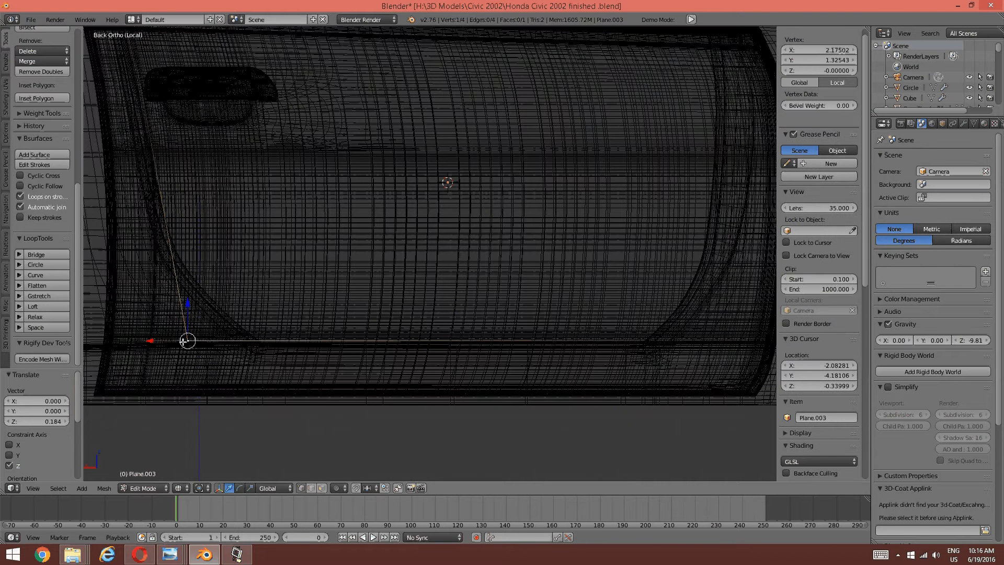
key("g")
key("x")
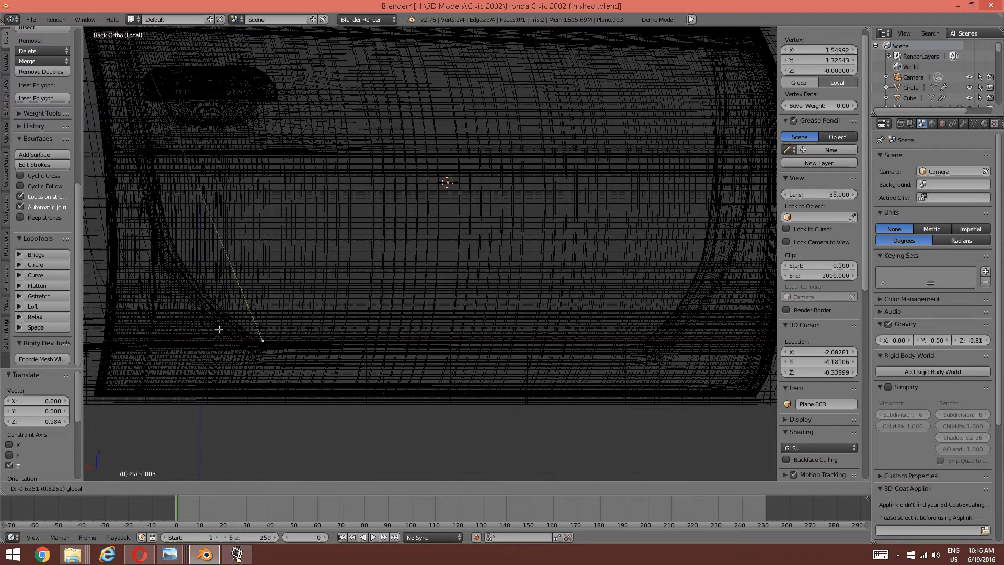
left_click(225, 328)
key("a")
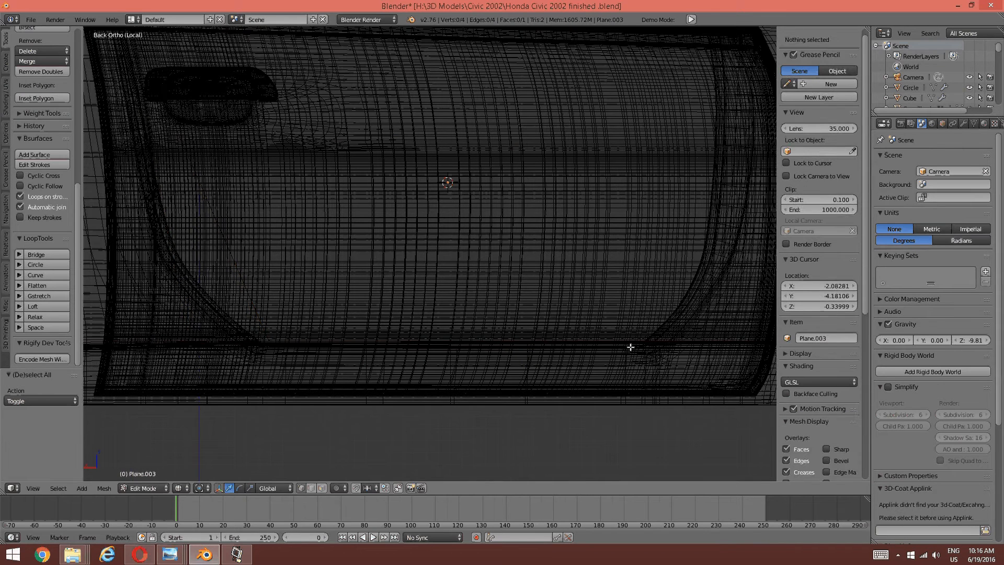
- Move the plane's lower front vertex about 0.699 along X to the outline's lower front corner and deselect it
middle_click_drag(665, 347, 598, 343, "shift")
right_click(657, 348)
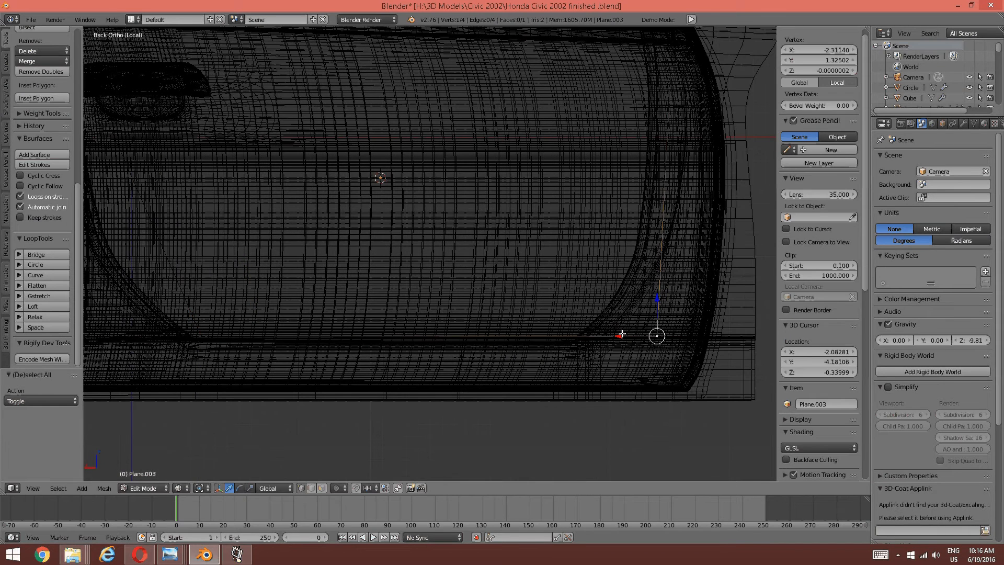
key("g")
key("x")
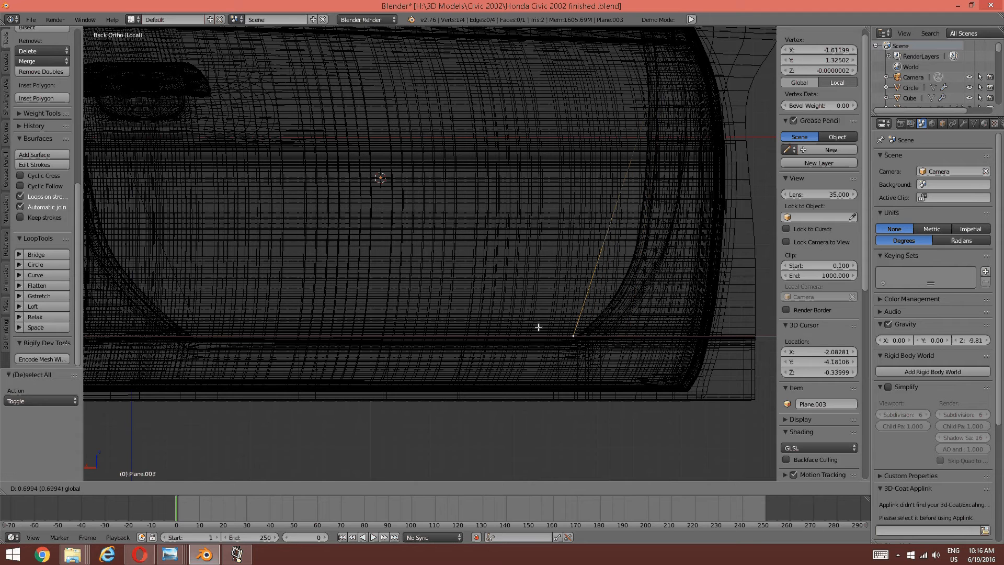
left_click(538, 327)
scroll(307, 287, "up", 3, "ctrl")
key("a")
- Return to solid shading and shift the plane's lower rear vertex 0.044 along X to meet the door outline
key("z")
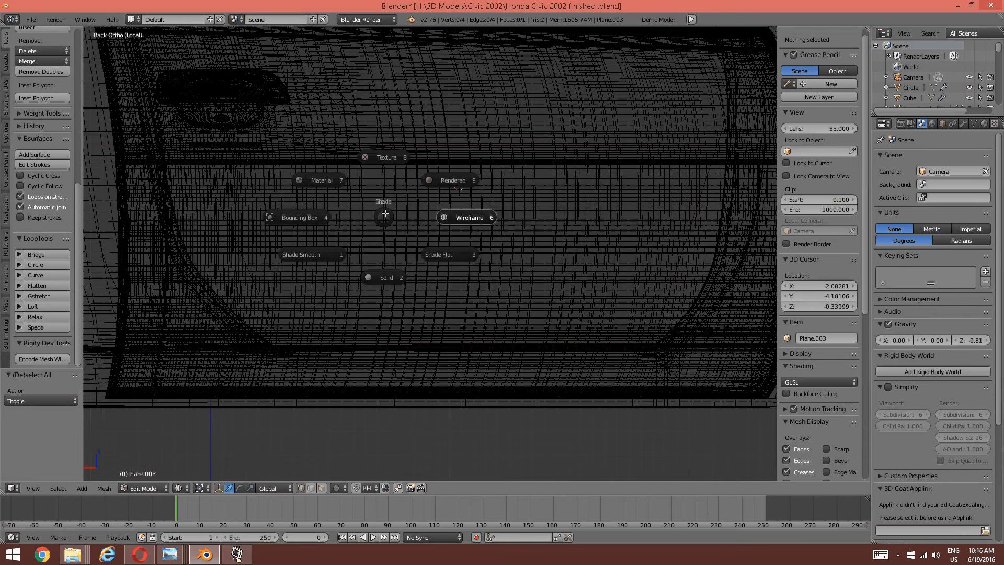
left_click(386, 276)
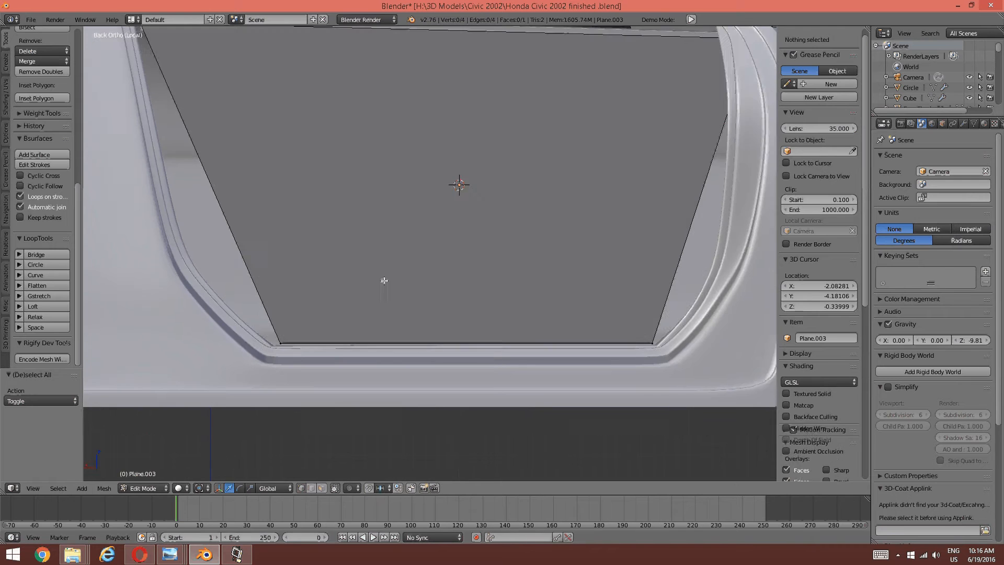
scroll(384, 280, "up", 3, "shift")
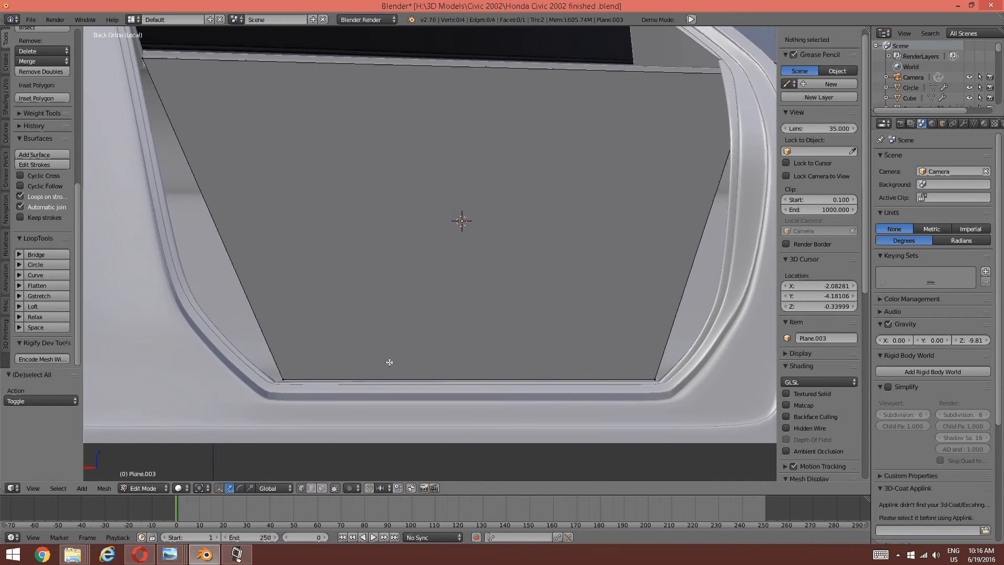
right_click(279, 377)
left_click_drag(243, 379, 239, 380)
left_click(784, 390)
middle_click_drag(389, 213, 397, 232, "shift")
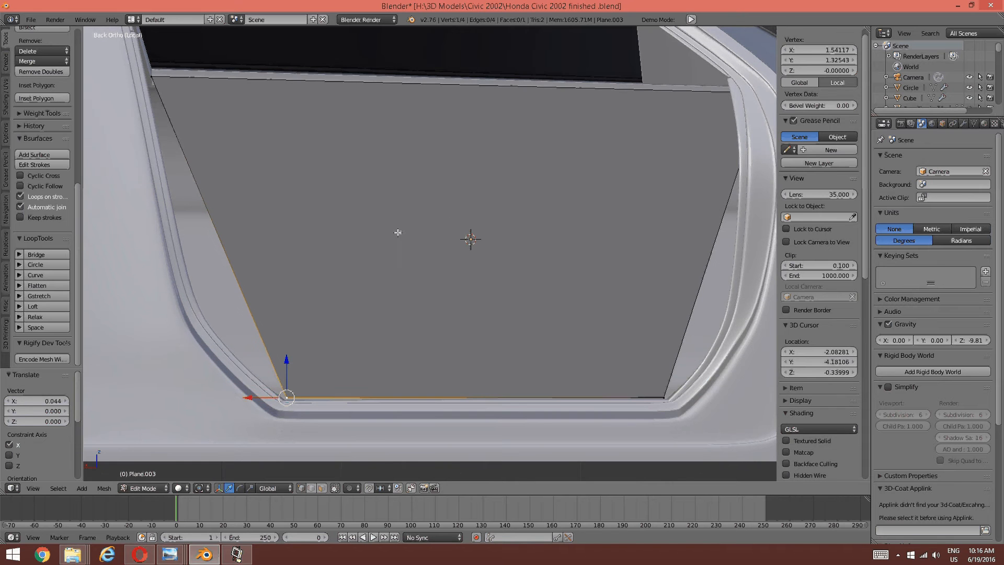
- Move the plane's upper front vertex about 0.289 along X and slightly up to the outline's upper front corner, and deselect it
scroll(695, 101, "down", 3, "ctrl")
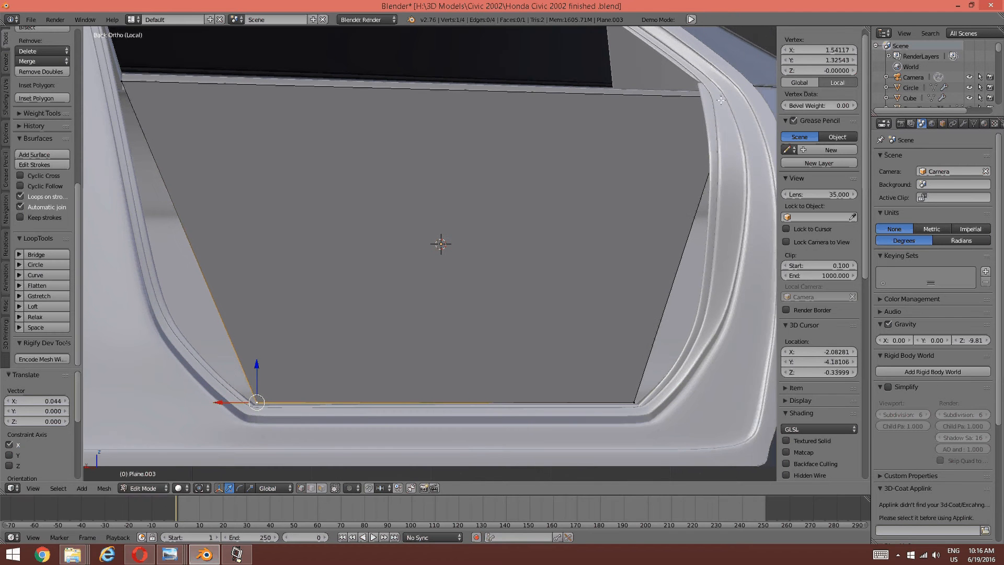
right_click(709, 96)
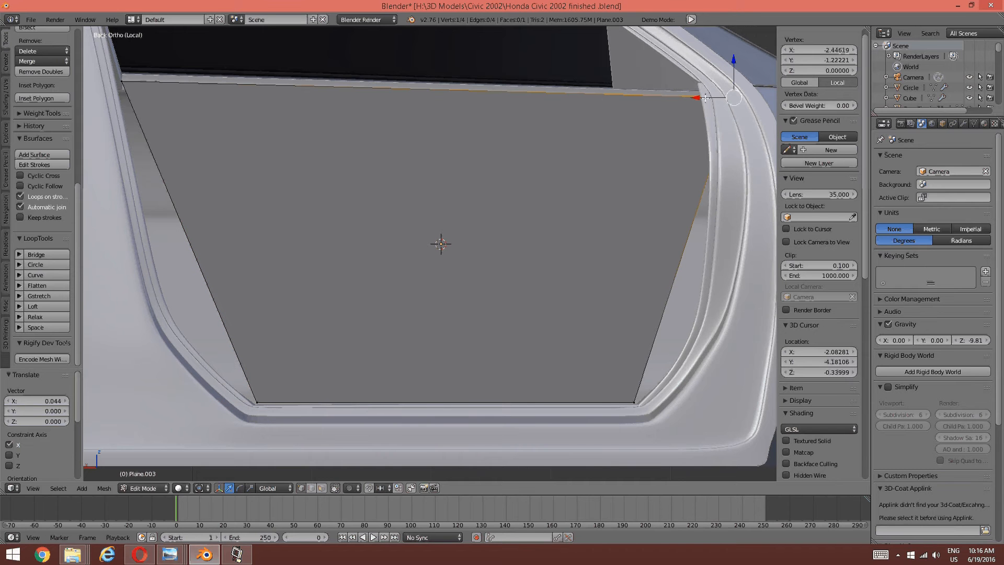
key("g")
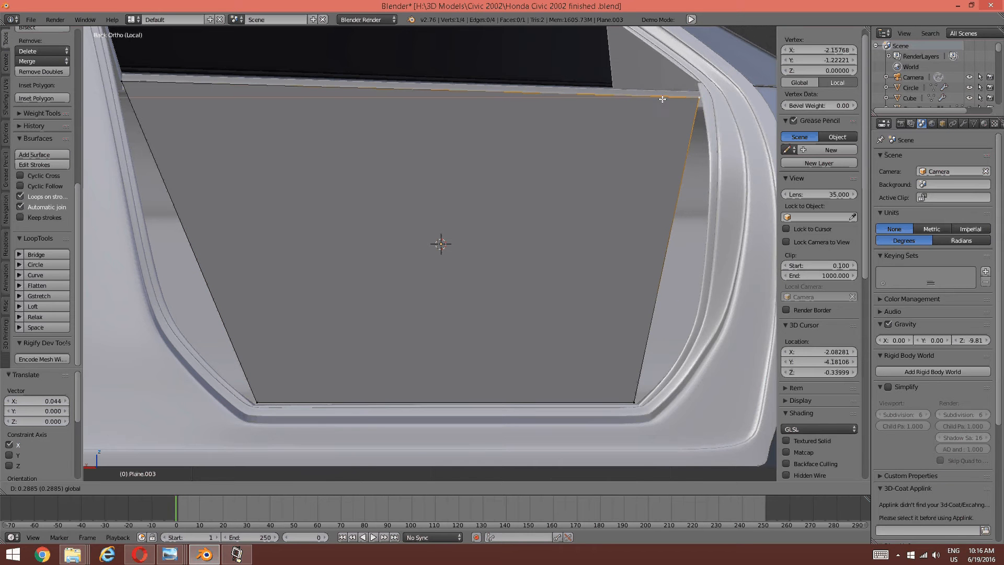
left_click(671, 92)
left_click_drag(698, 62, 705, 62)
key("a")
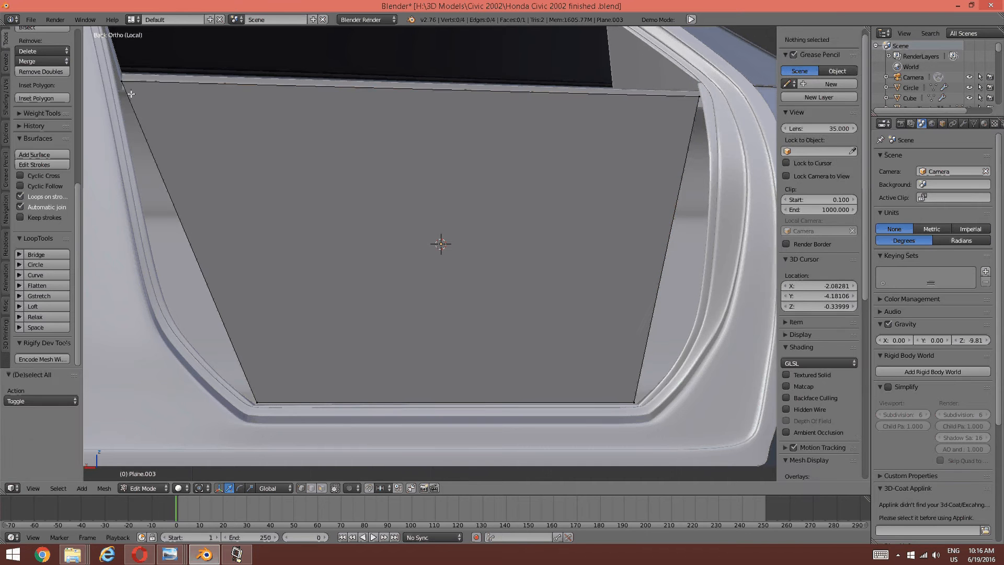
- Shift the plane's upper rear vertex 0.031 along X to the door outline and clear the vertex selection
right_click(121, 83)
left_click_drag(105, 85, 774, 82)
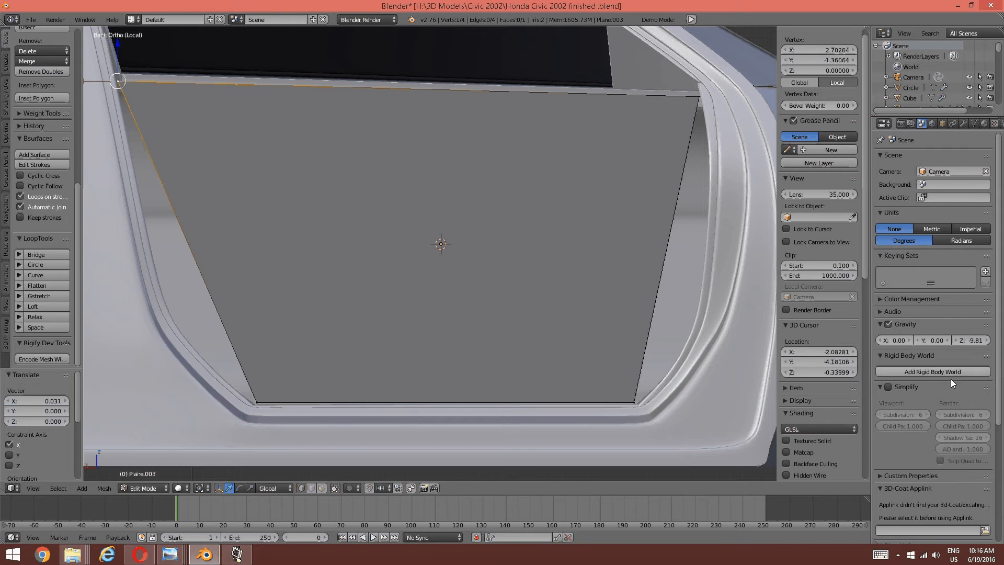
right_click(699, 96)
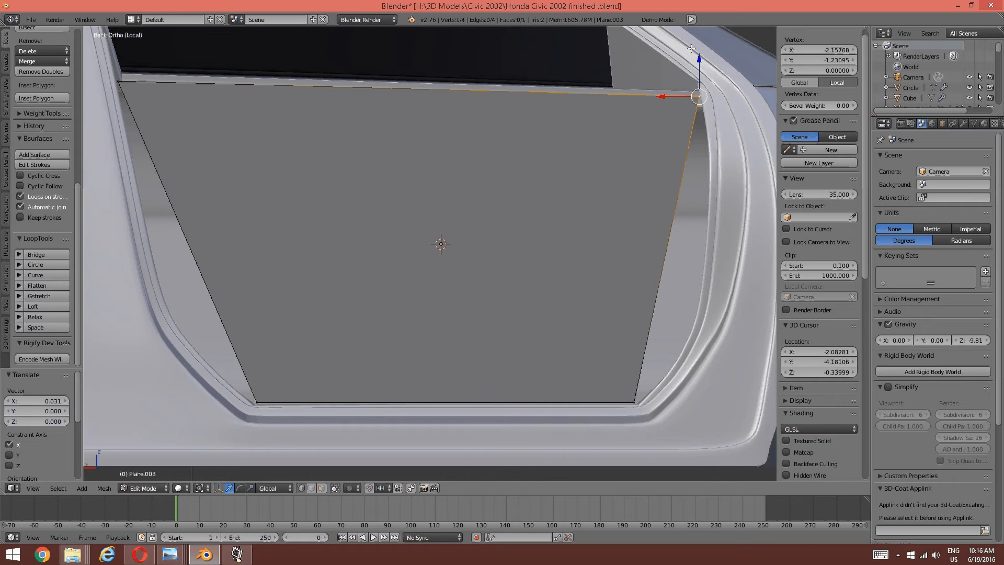
left_click(691, 48)
key("a")
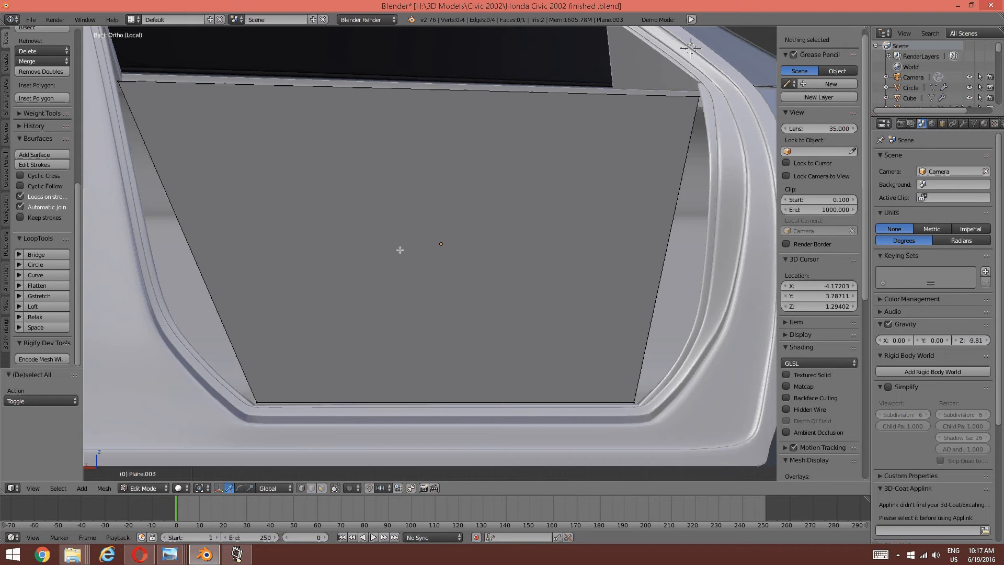
- Add four evenly spaced horizontal loop cuts across the door plane and clear the selection
key("ctrl+r")
scroll(213, 259, "up", 1)
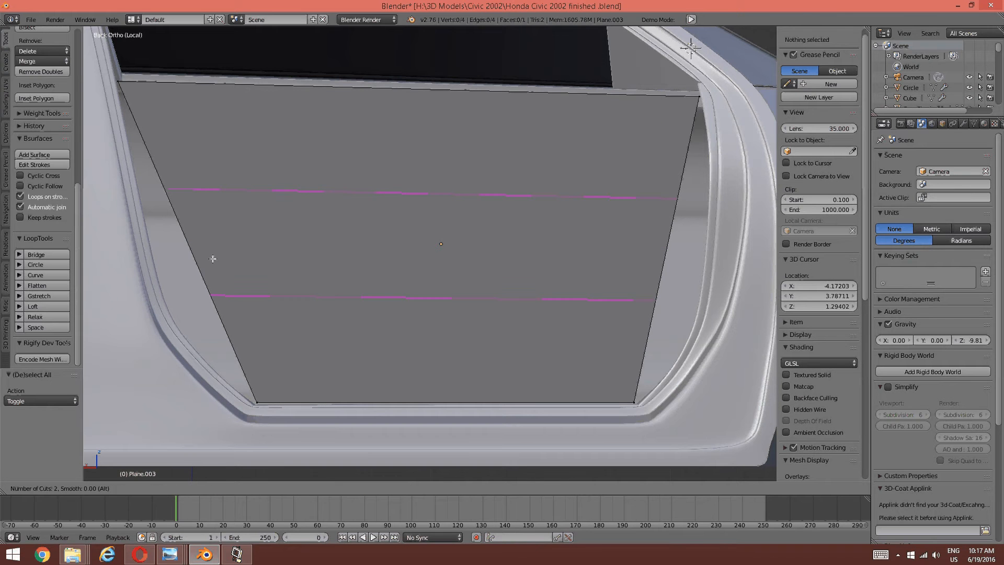
scroll(212, 257, "up", 1)
left_click(211, 258)
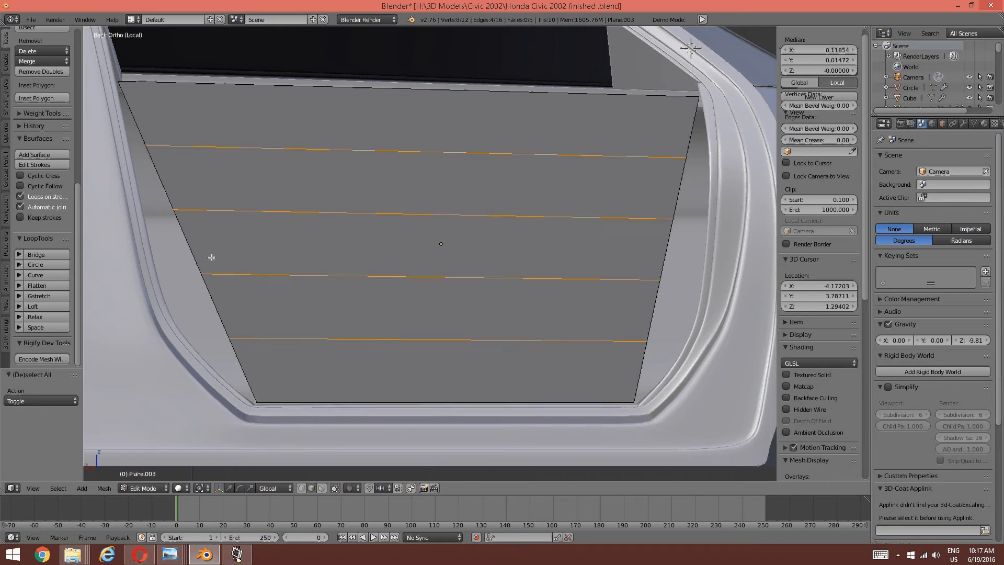
left_click(209, 257)
key("a")
- Move the rear end vertices of the two lowest loop cuts about 0.32 and 0.35 along X to the door outline
right_click(229, 338)
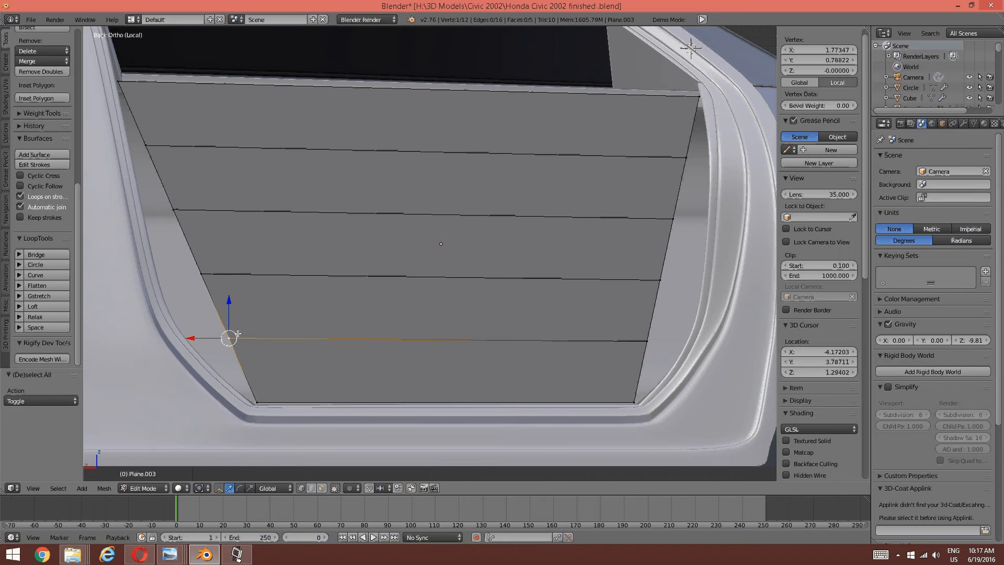
left_click(205, 333)
key("g")
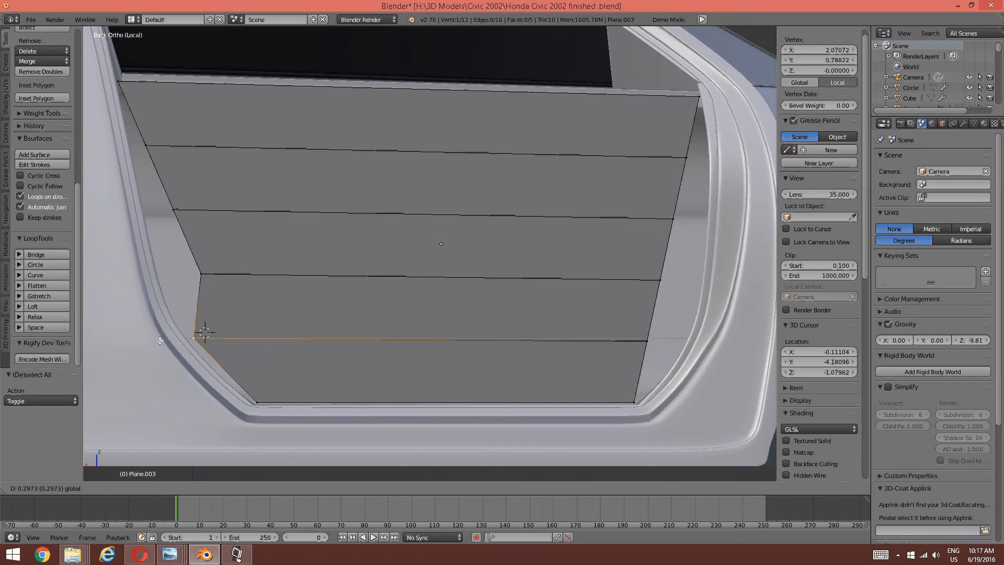
left_click(201, 332)
right_click(200, 273)
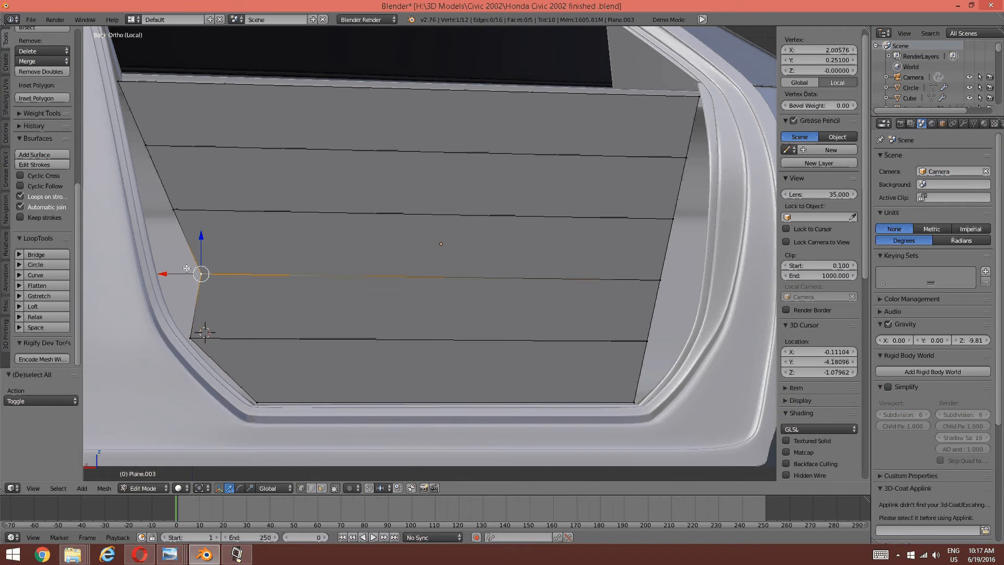
left_click(175, 267)
key("g")
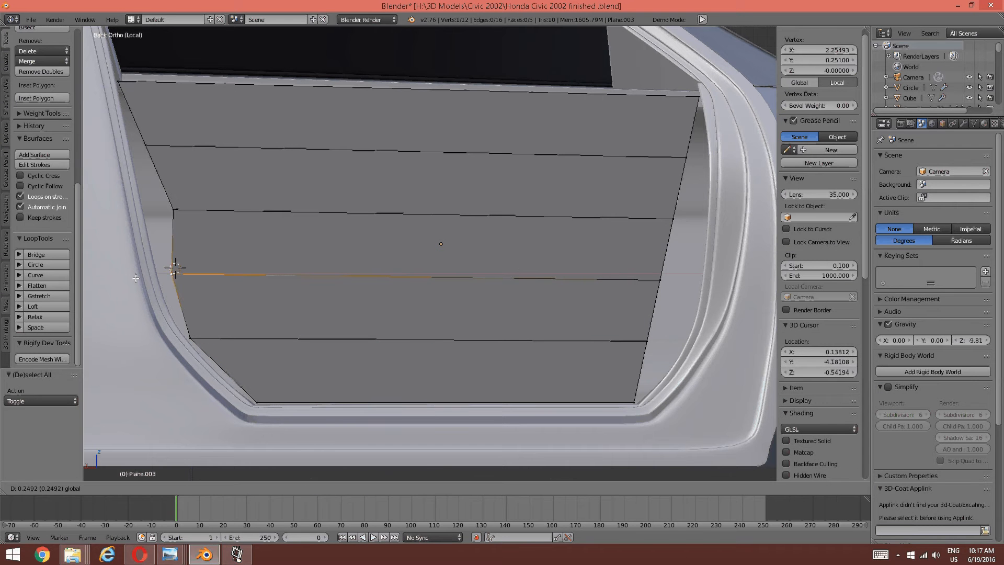
left_click(127, 278)
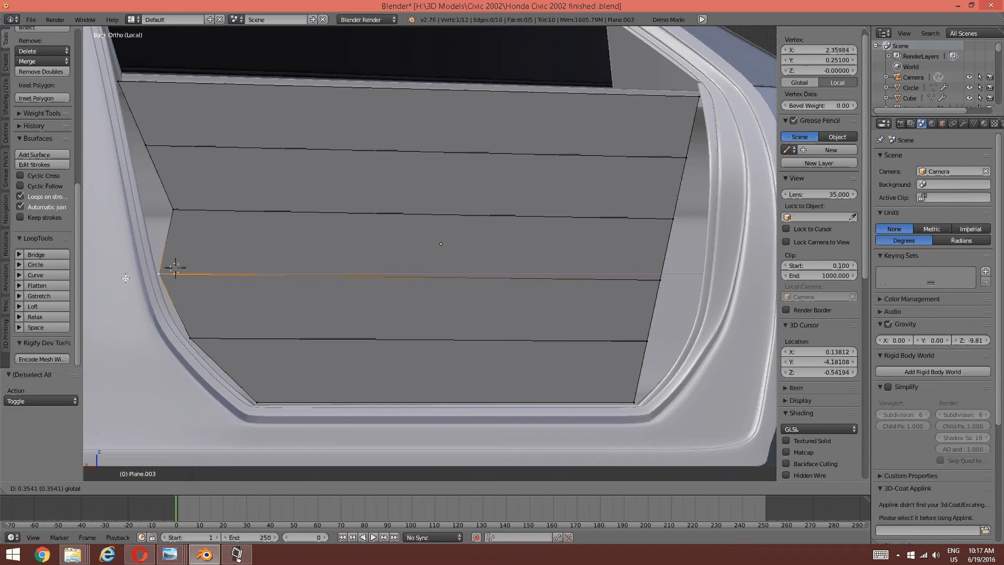
- Move the rear vertices of the two upper loop cuts 0.227 and about 0.13 along X to the outline, and deselect
right_click(173, 210)
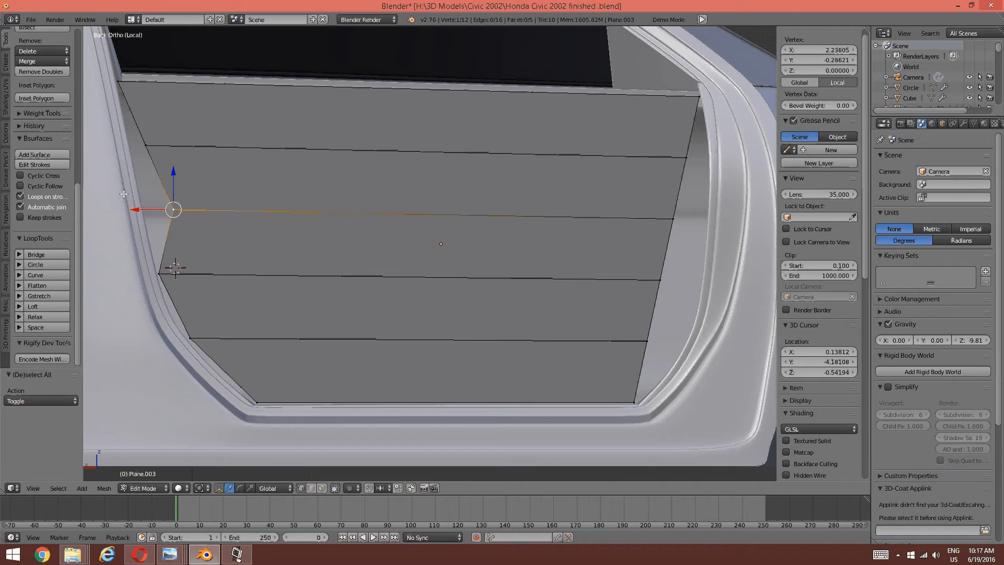
key("g")
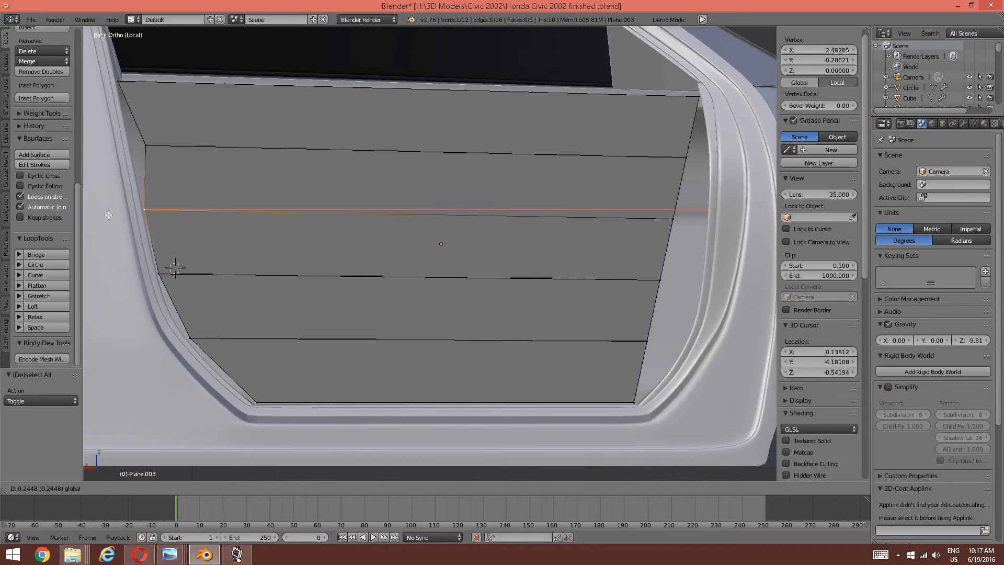
left_click(109, 215)
middle_click_drag(174, 204, 296, 291, "shift")
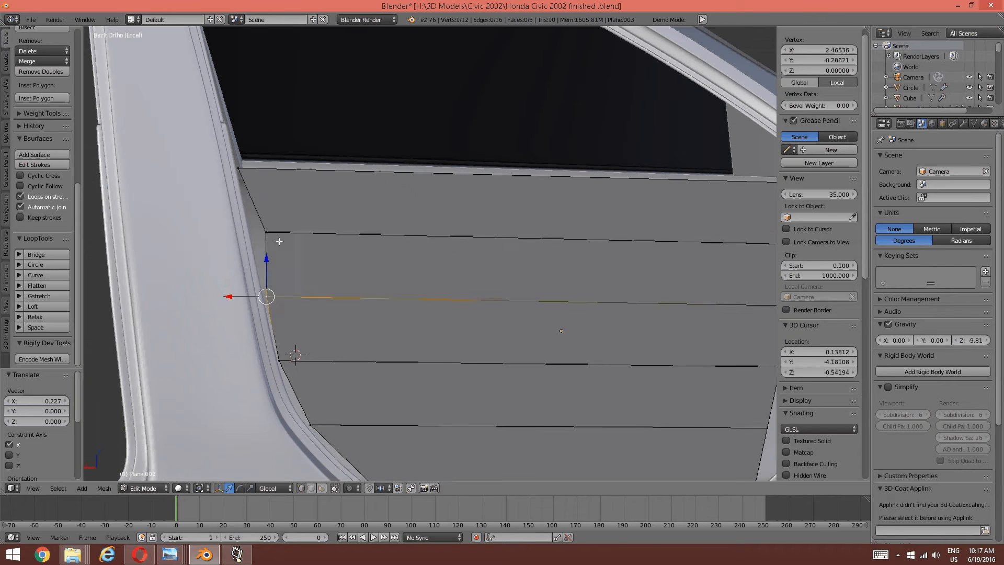
right_click(262, 232)
key("g")
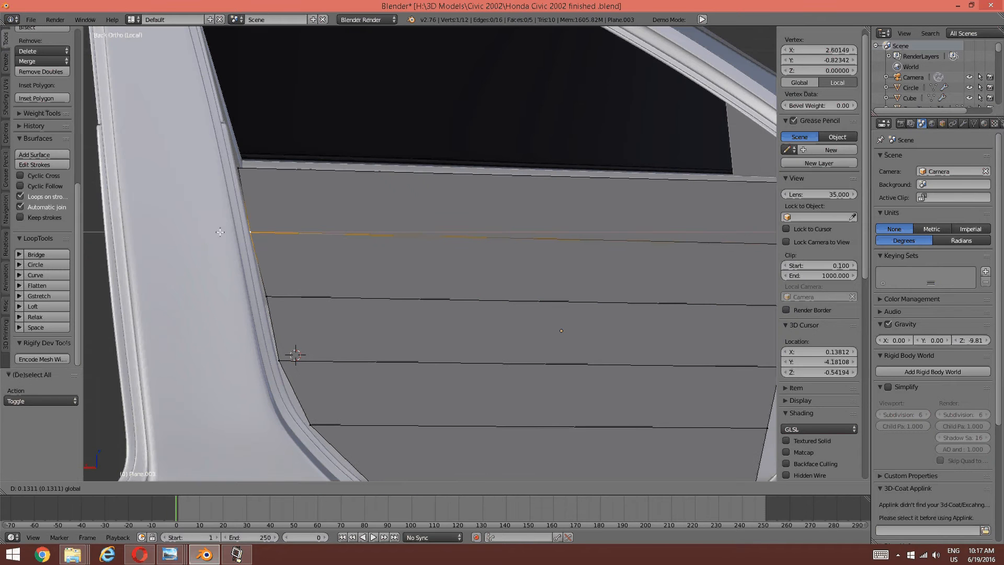
left_click(222, 232)
key("a")
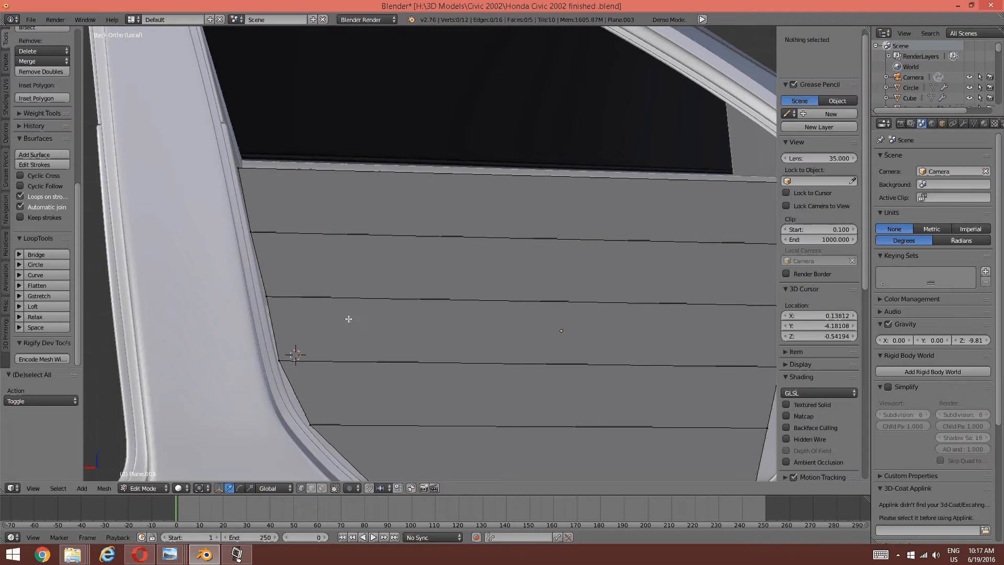
- Nudge the rear vertex of the second cut from the top slightly along X to refine its fit, and deselect it
scroll(349, 319, "up", 2)
middle_click_drag(268, 239, 228, 201, "shift")
right_click(190, 249)
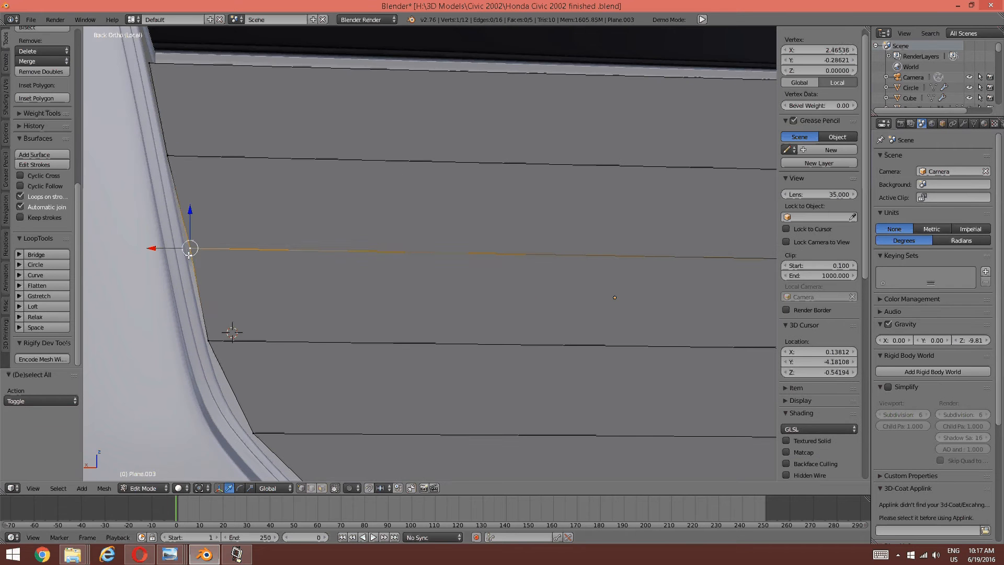
left_click_drag(162, 247, 159, 248)
key("a")
- Move the lowest loop cut's front vertex along negative X to the door's curved front outline and deselect it
middle_click_drag(282, 282, 249, 157, "shift")
middle_click_drag(291, 301, 232, 296, "shift")
middle_click_drag(515, 240, 86, 330, "shift")
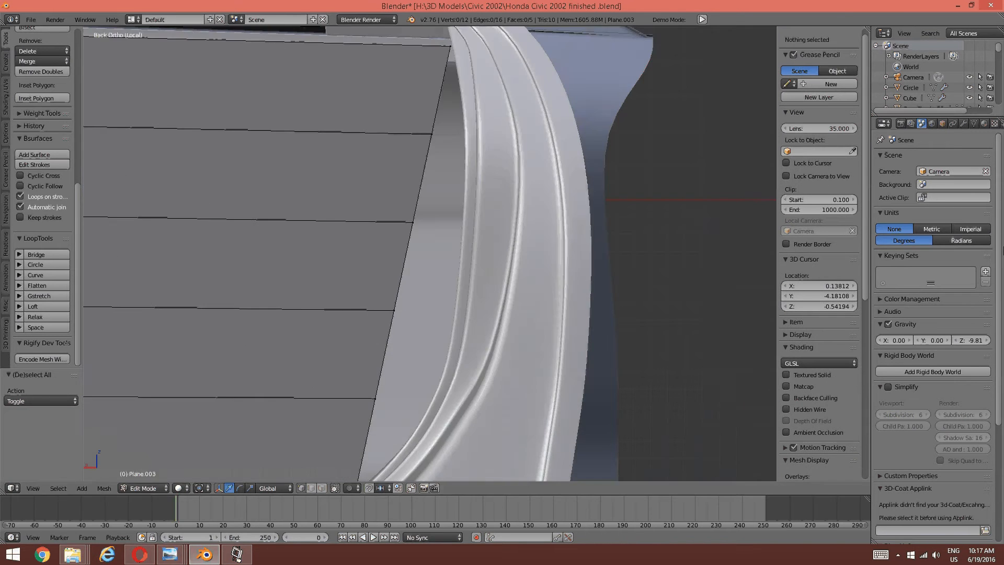
middle_click_drag(330, 302, 340, 276, "shift")
middle_click_drag(379, 379, 399, 282, "shift")
right_click(407, 274)
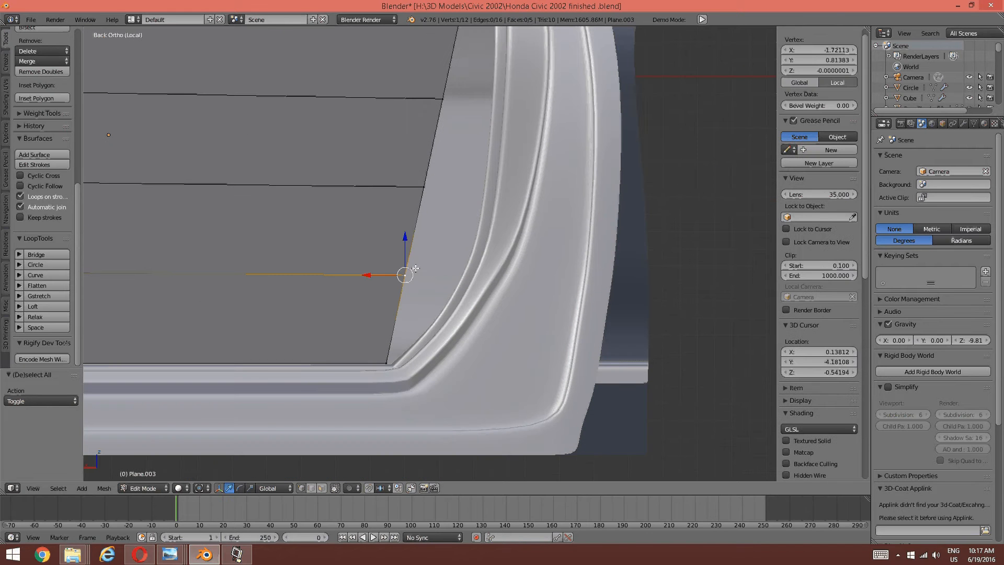
left_click_drag(367, 274, 423, 268)
middle_click_drag(529, 241, 523, 352, "shift")
key("a")
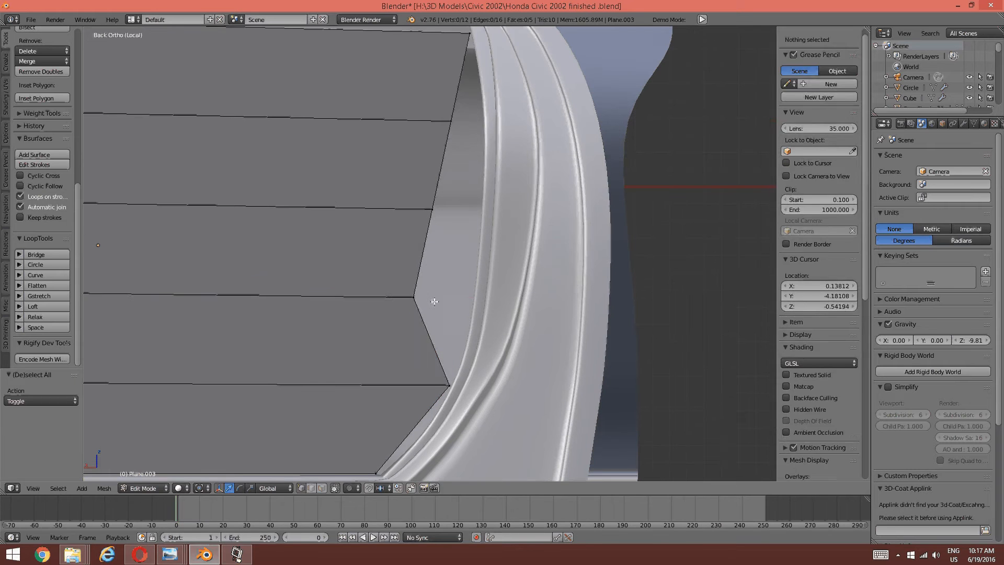
- Move the front vertices of the two middle loop cuts along negative X to the front outline, clearing each selection
right_click(410, 296)
left_click_drag(383, 294, 443, 288)
key("a")
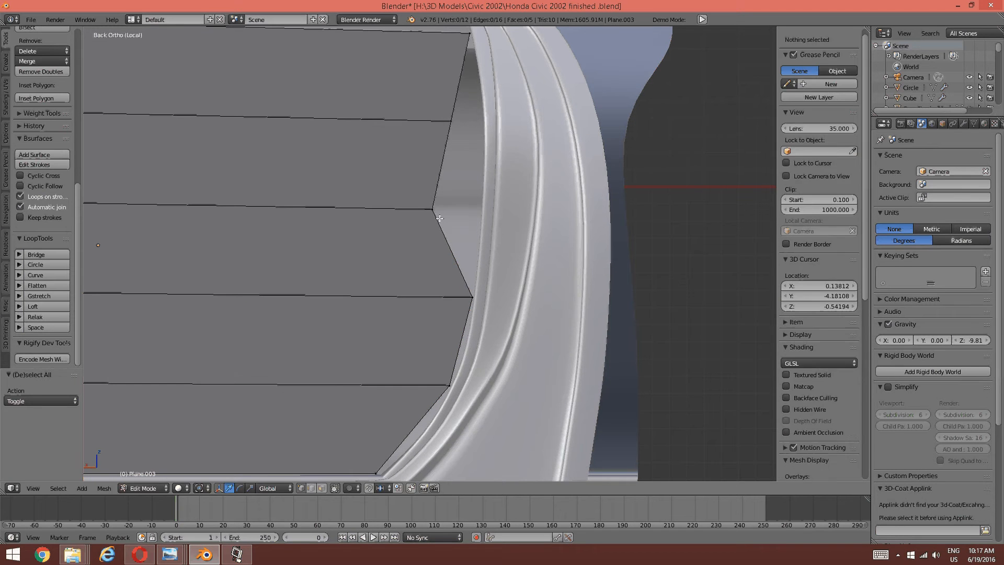
right_click(417, 206)
left_click_drag(417, 206, 446, 208)
key("a")
- Move the top loop cut's front vertex 0.176 along negative X to the door's front outline
right_click(450, 121)
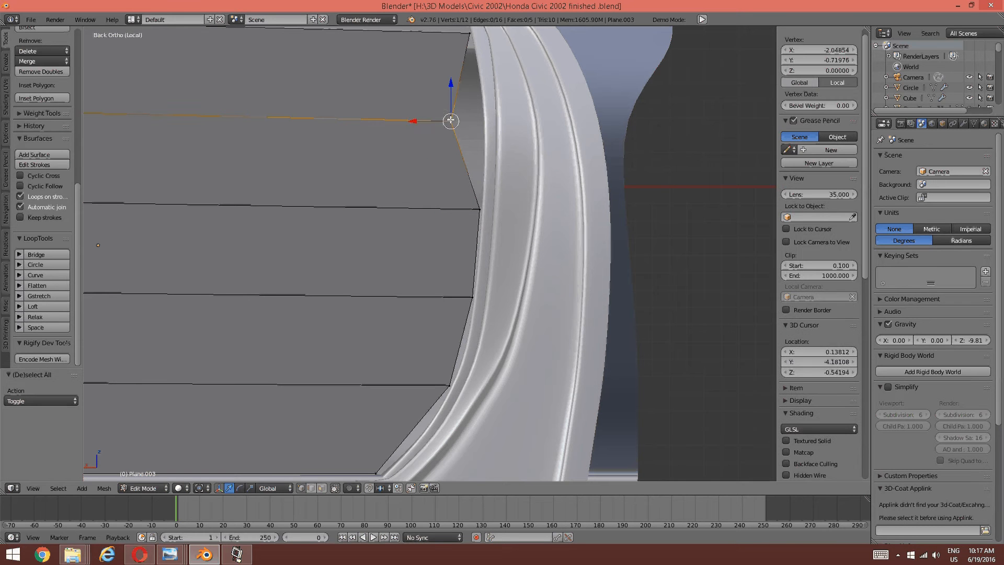
left_click(402, 125)
left_click_drag(422, 124, 445, 119)
scroll(538, 179, "down", 1)
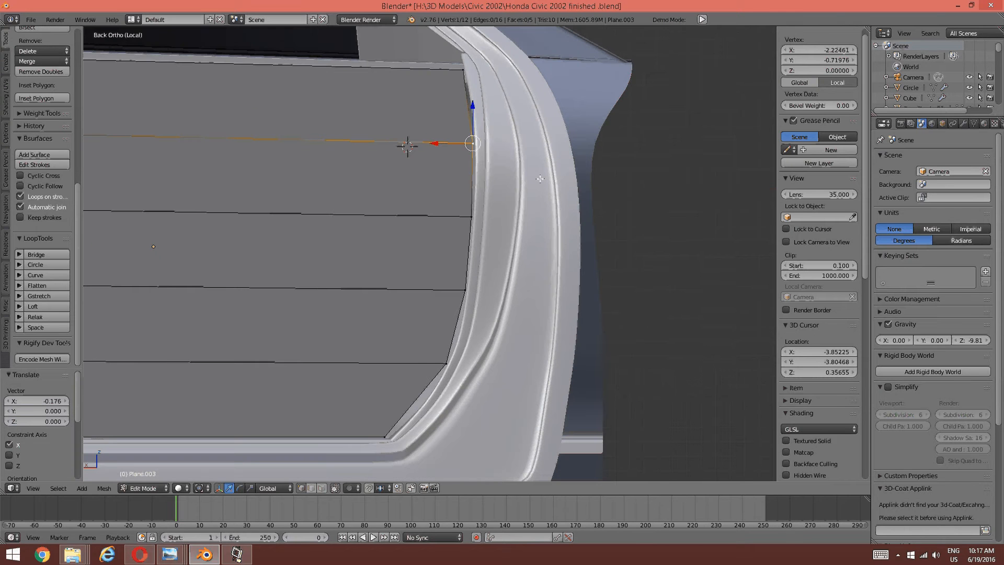
- Select the upper front corner and all four cuts' front vertices, and shift them 0.138 along negative X beneath the door frame
mouse_move(362, 328)
middle_mouse_down("shift")
mouse_move(396, 291)
mouse_move(366, 333)
middle_mouse_up("shift")
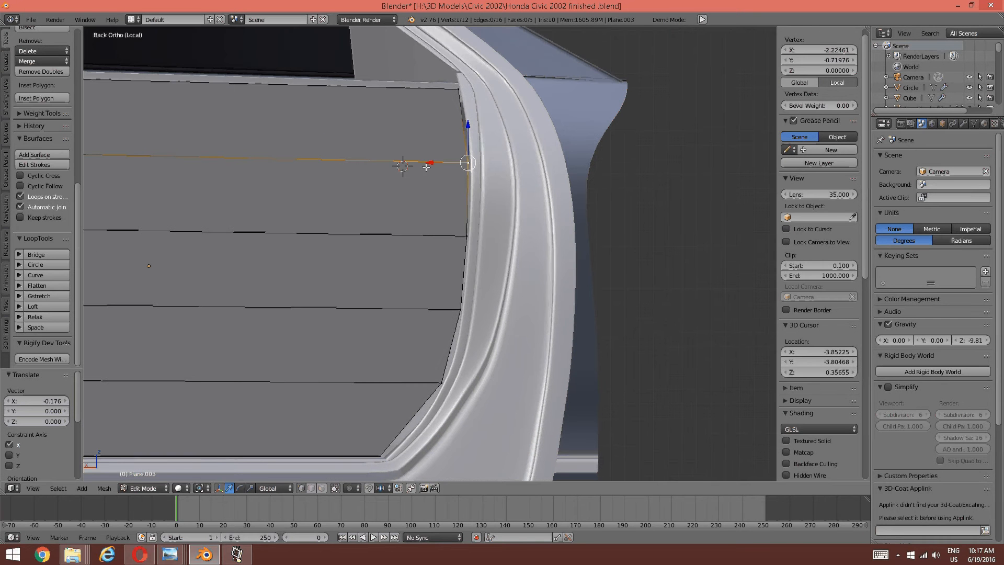
left_click(460, 90, "shift")
left_click(467, 237, "shift")
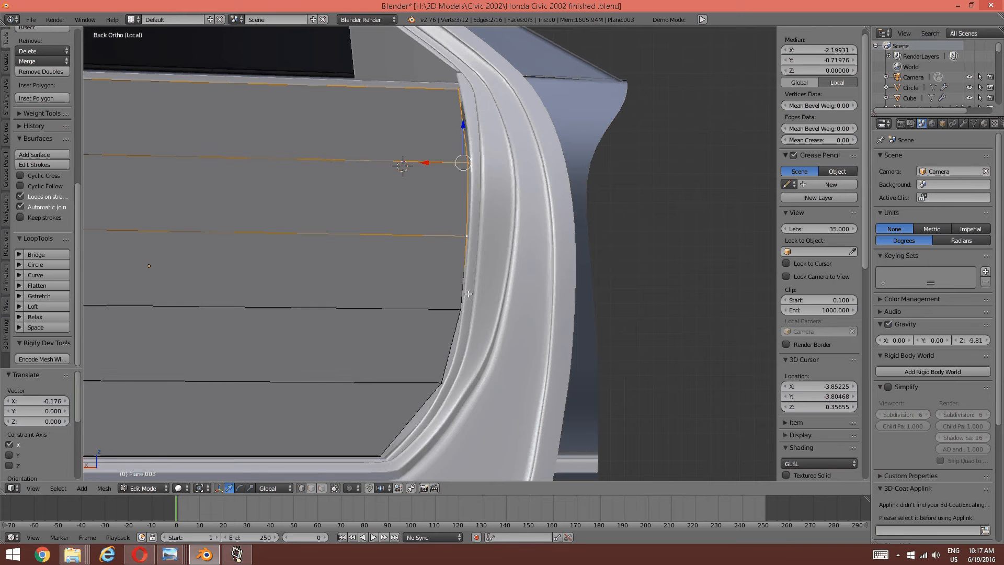
left_click(462, 307, "shift")
left_click(442, 383, "shift")
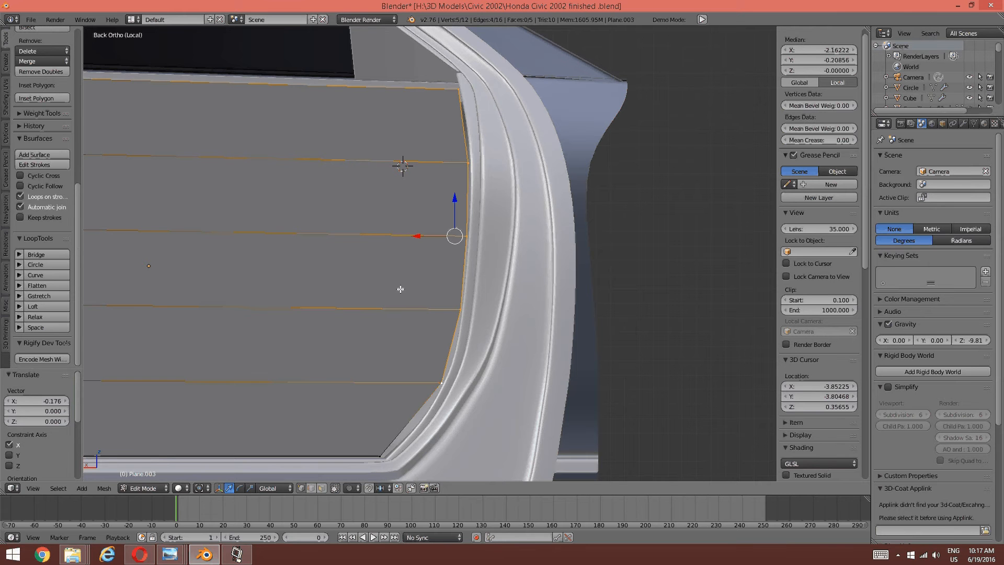
left_click_drag(421, 236, 440, 235)
- Switch to wireframe shading, shift the five selected front vertices about 0.051 further along negative X, and deselect them
key("z")
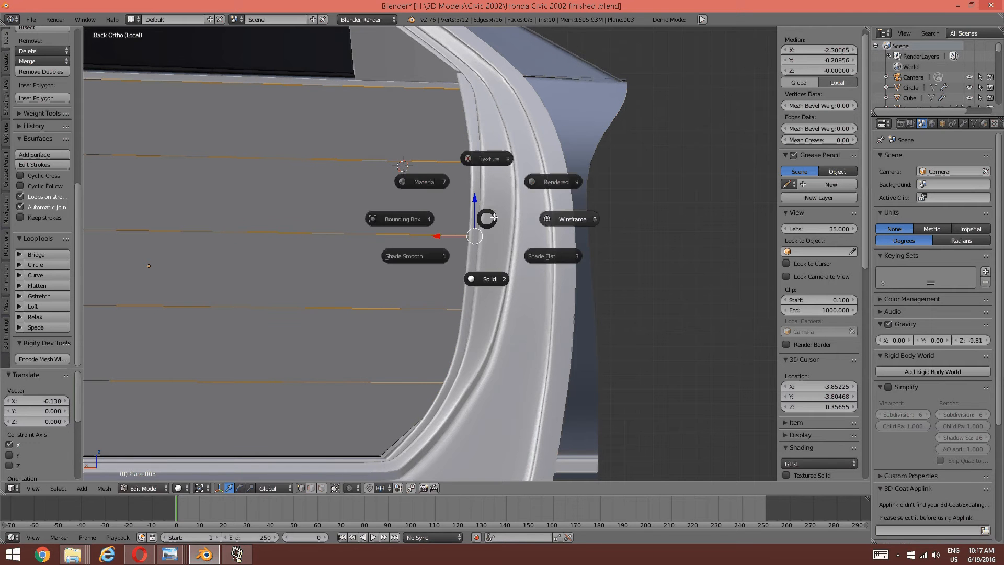
left_click(581, 218)
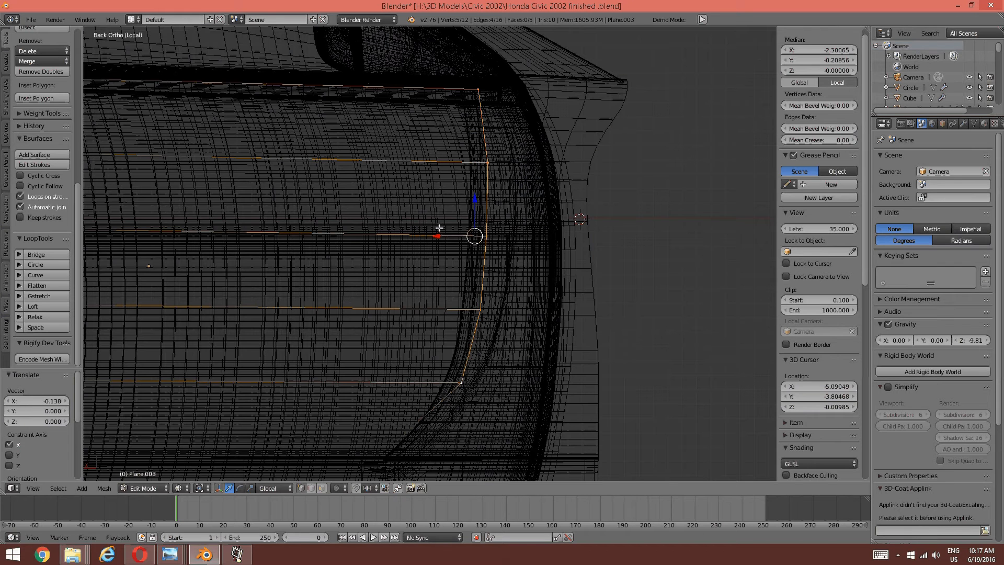
left_click_drag(422, 236, 445, 240)
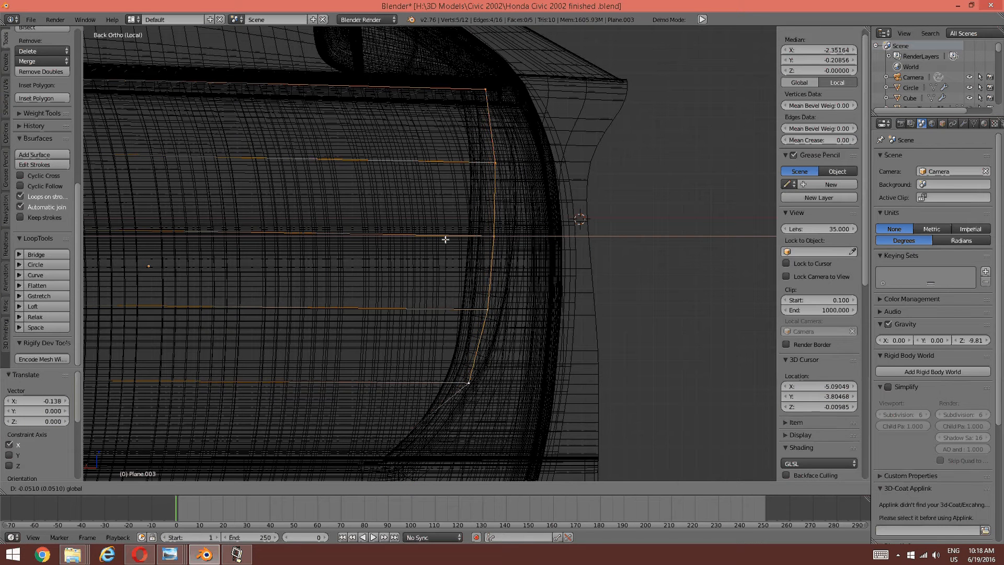
key("a")
- Shift the two upper cuts' front vertices about 0.033 and the third cut's about 0.022 along negative X, clearing each selection
right_click(492, 167)
right_click(491, 233, "shift")
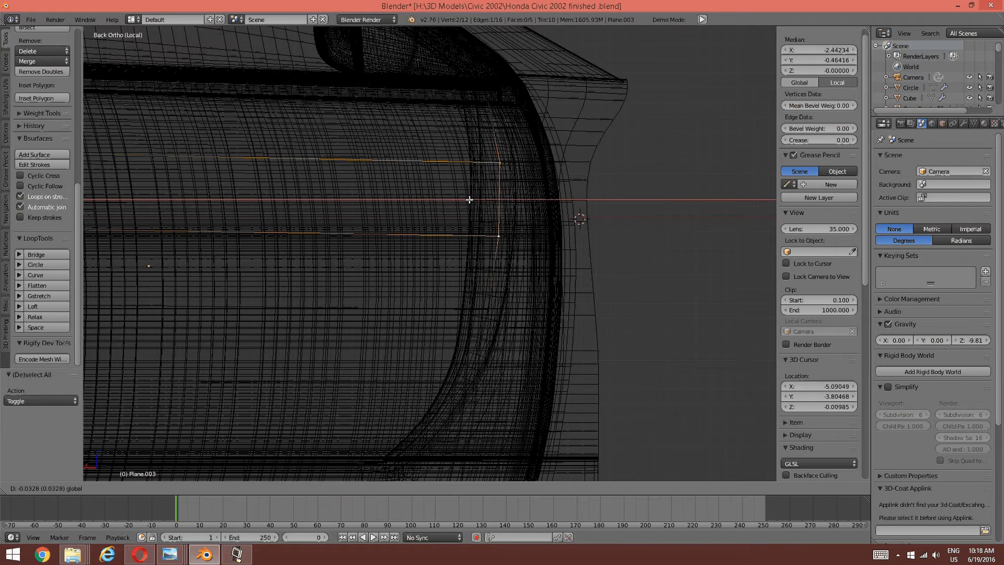
key("a")
right_click(488, 321)
left_click_drag(453, 309, 456, 308)
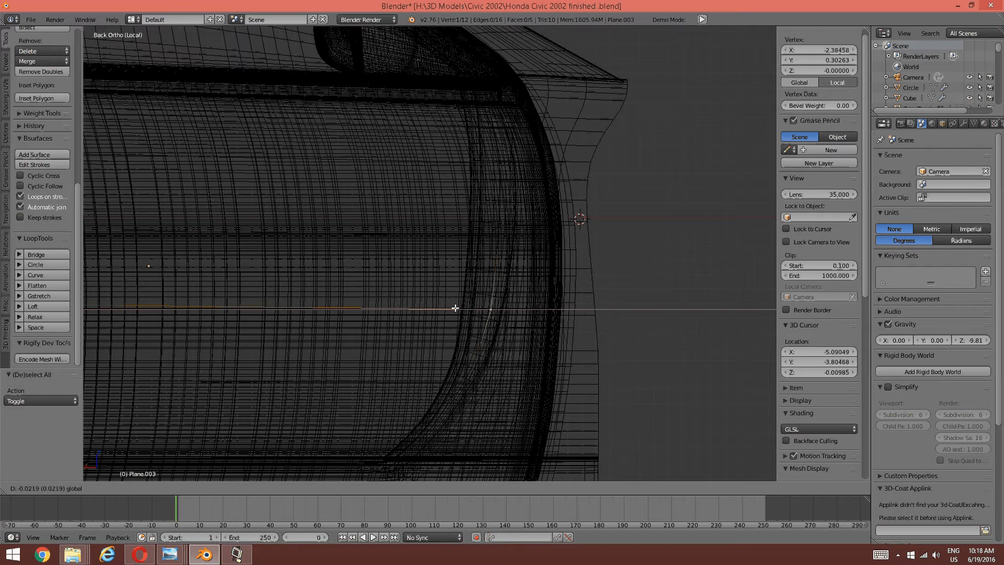
key("a")
- Return to solid shading, move the plane's lower front corner vertex along negative X under the door frame, and deselect it
key("z")
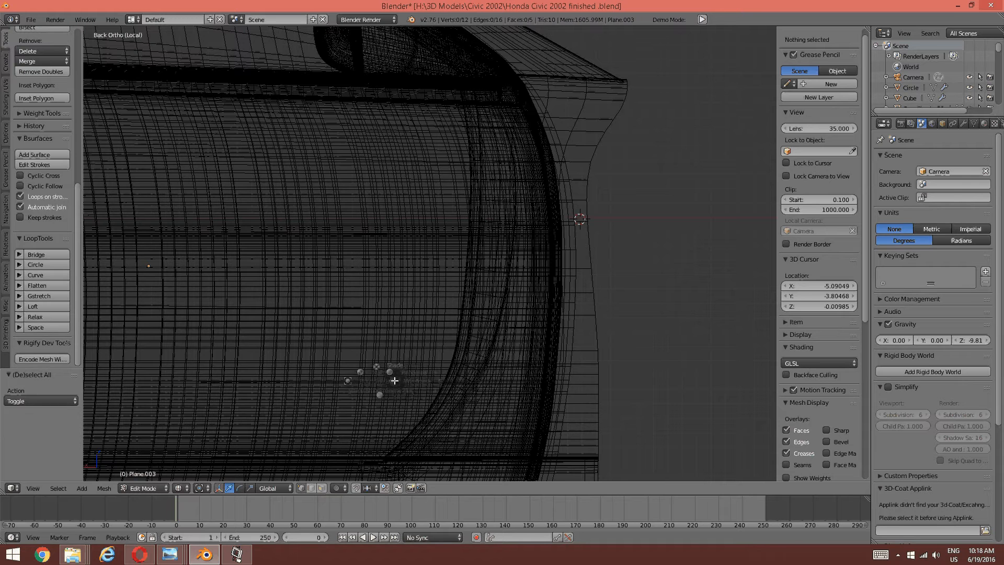
left_click(398, 443)
middle_click_drag(395, 443, 414, 393, "shift")
right_click(401, 406)
left_click_drag(365, 404, 386, 403)
key("a")
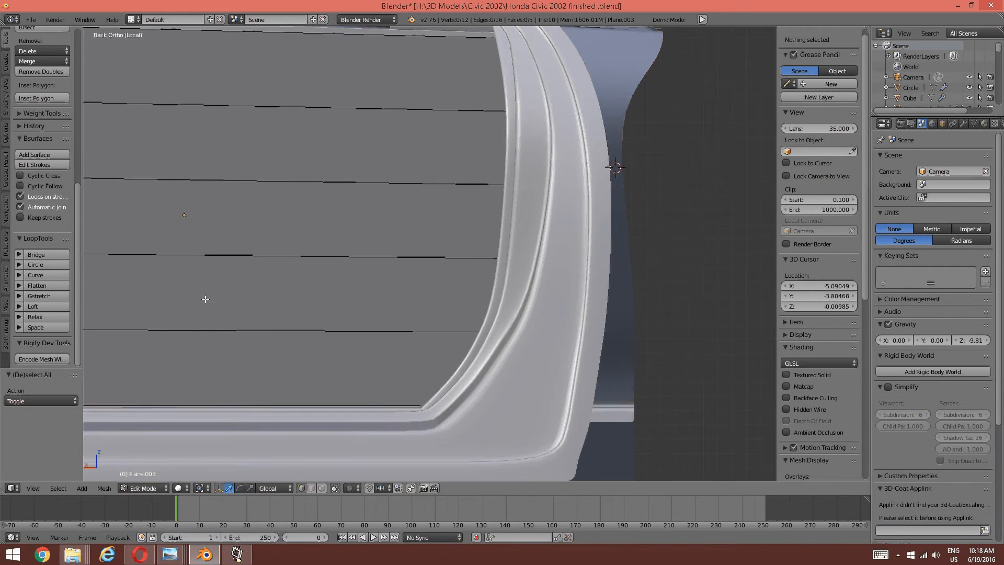
- Move the plane's lower rear corner vertex about 0.13 along X under the door frame and deselect it
middle_click_drag(206, 298, 598, 297, "shift")
right_click(367, 402)
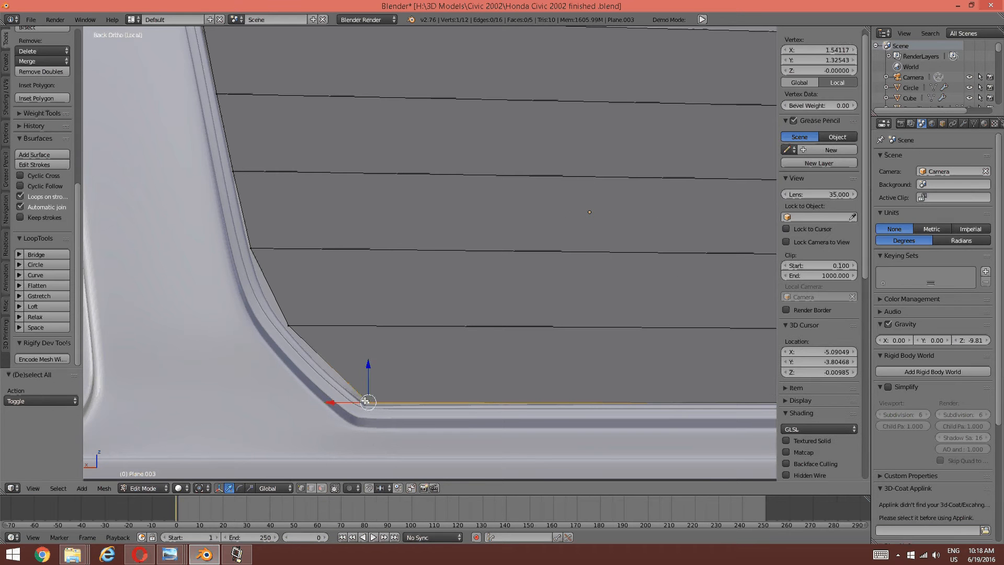
left_click(318, 402)
key("g")
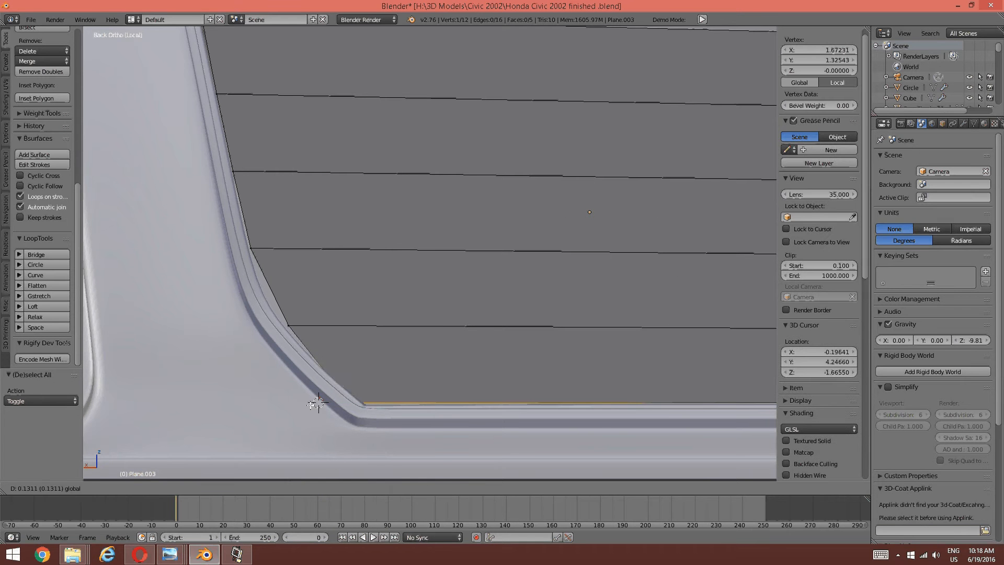
left_click_drag(309, 405, 315, 405)
key("a")
- Move the lowest cut's rear vertex about 0.055 along X under the door frame and deselect it
right_click(301, 319)
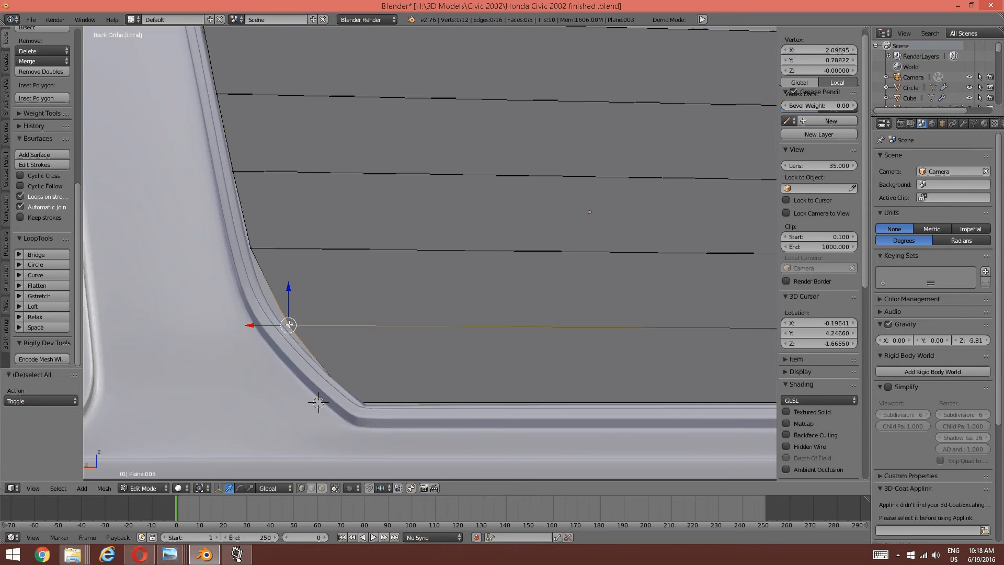
middle_click_drag(300, 320, 321, 357, "shift")
key("g")
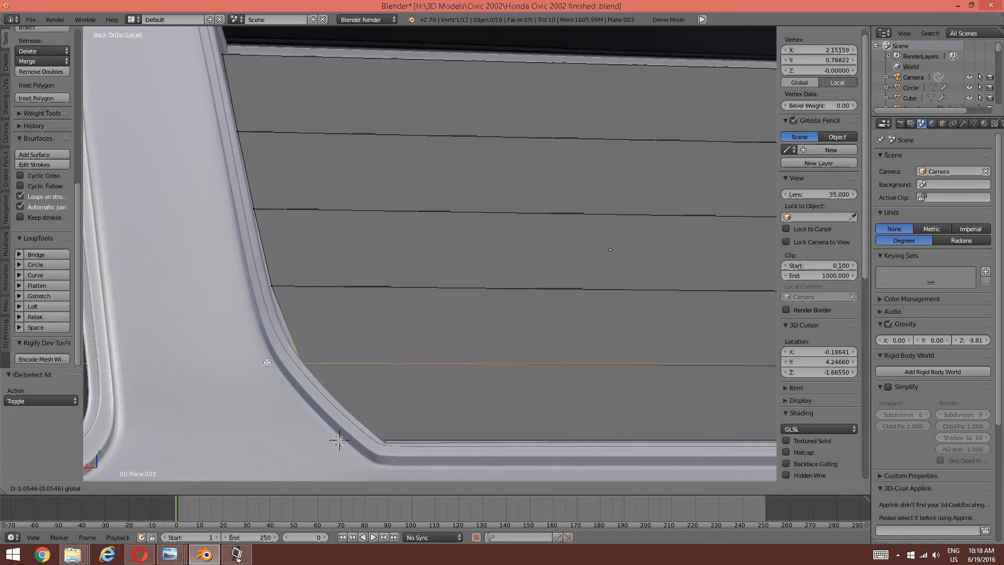
left_click(261, 362)
key("a")
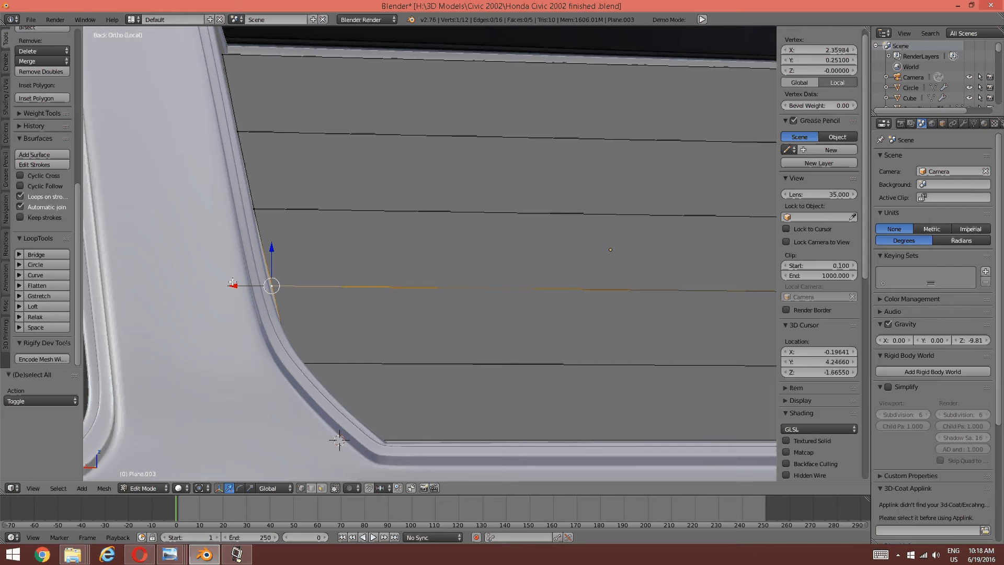
- Shift the second-lowest cut's rear vertex about 0.047 along X, then the next cut's rear vertex in wireframe shading, and clear the selection
left_click_drag(229, 286, 217, 288)
key("z")
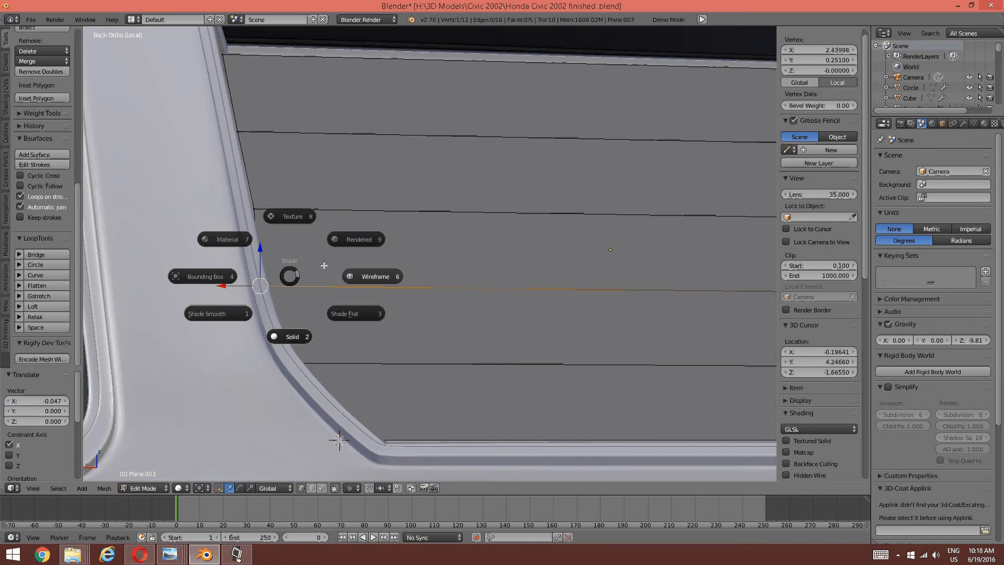
left_click(374, 277)
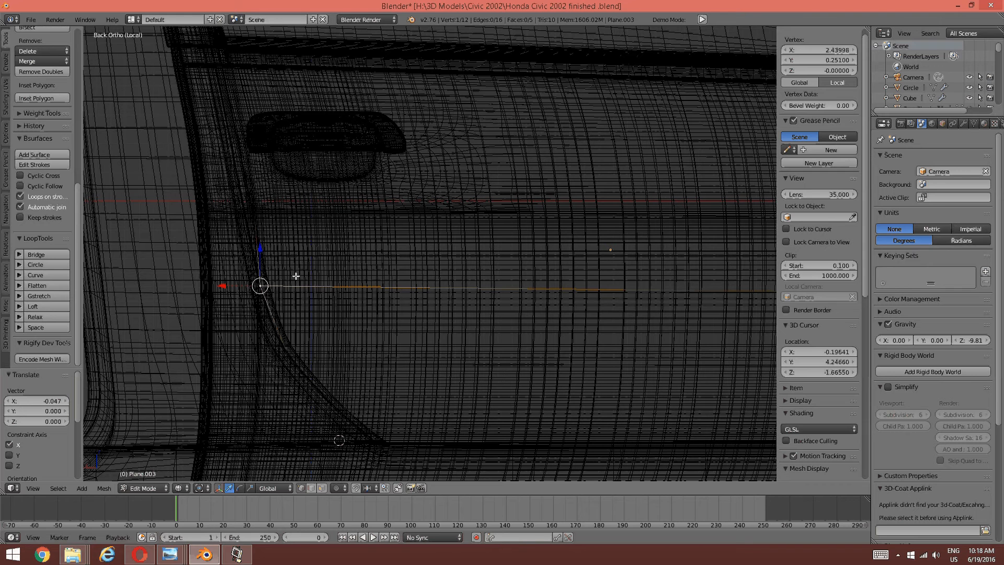
right_click(261, 222)
left_click_drag(218, 209, 205, 209)
middle_click_drag(255, 207, 264, 305, "shift")
key("a")
- Shift the rear vertices of the plane's top edge and uppermost cut together along X under the frame, deselect them, and restore solid shading
right_click(253, 225)
right_click(238, 152, "shift")
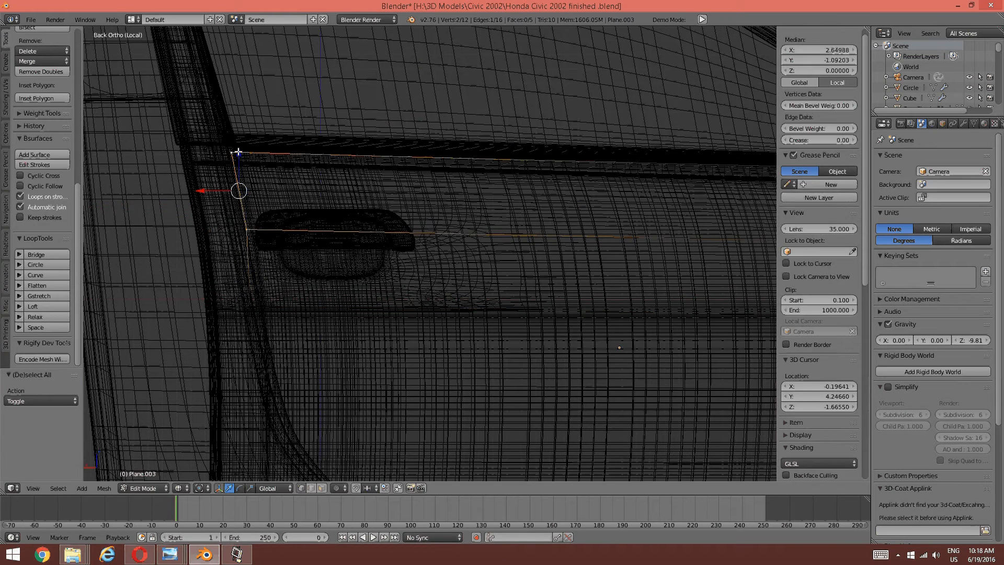
left_click_drag(206, 190, 188, 187)
key("a")
key("z")
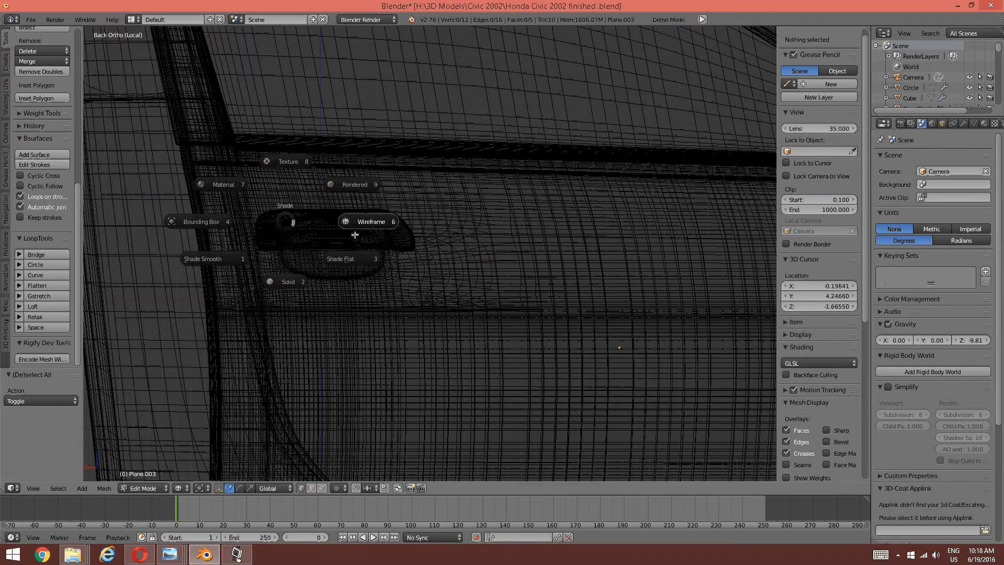
left_click(294, 283)
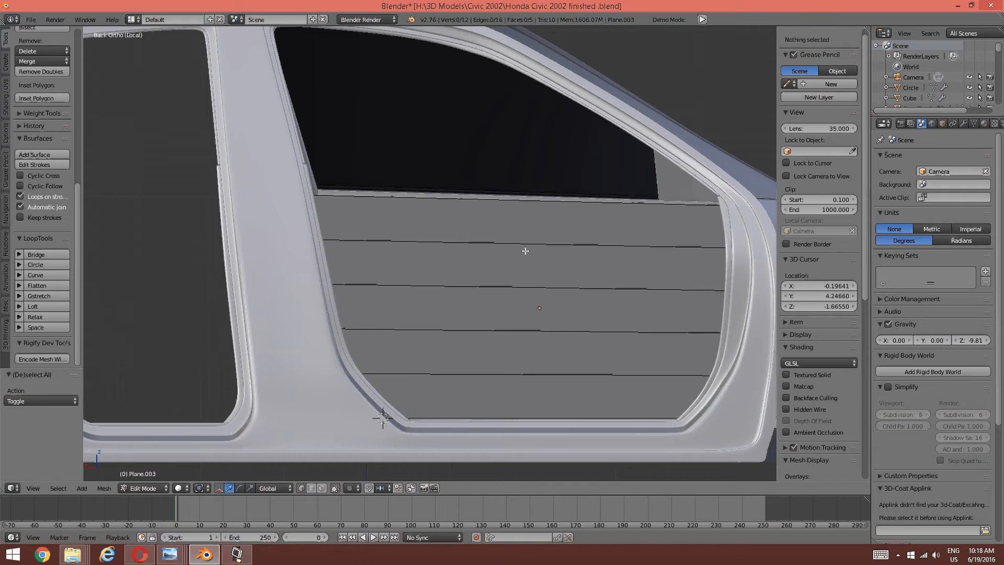
- Add one centred loop cut between the plane's lowest cut and its bottom edge, and deselect it
mouse_move(663, 291)
middle_mouse_down()
mouse_move(634, 331)
mouse_move(463, 338)
mouse_move(315, 328)
mouse_move(329, 287)
mouse_move(336, 150)
mouse_move(235, 124)
mouse_move(293, 125)
mouse_move(262, 121)
mouse_move(412, 207)
mouse_move(282, 175)
mouse_move(314, 209)
mouse_move(283, 220)
mouse_move(228, 186)
mouse_move(287, 246)
mouse_move(312, 332)
middle_mouse_up()
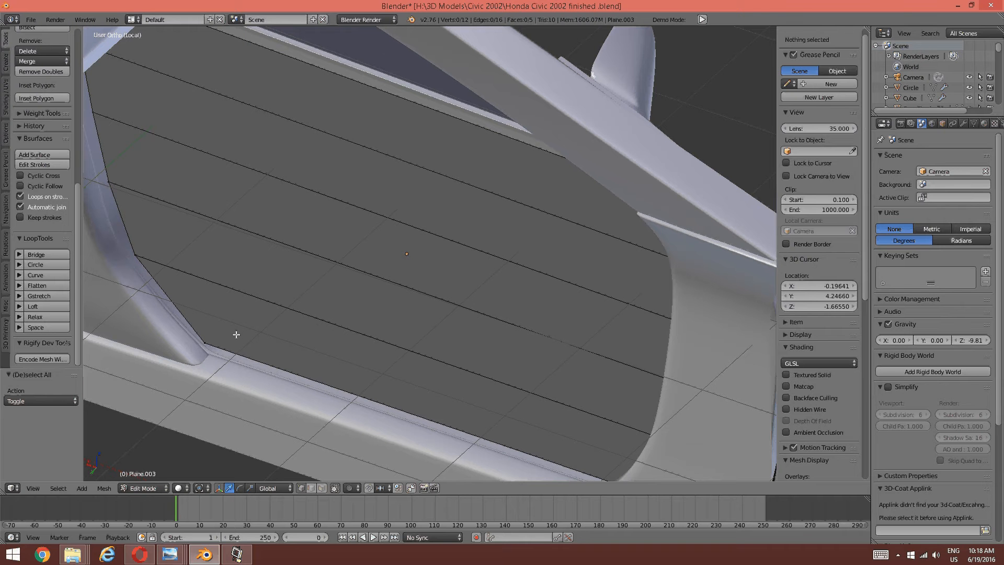
key("ctrl+r")
left_click(206, 330)
right_click(206, 331)
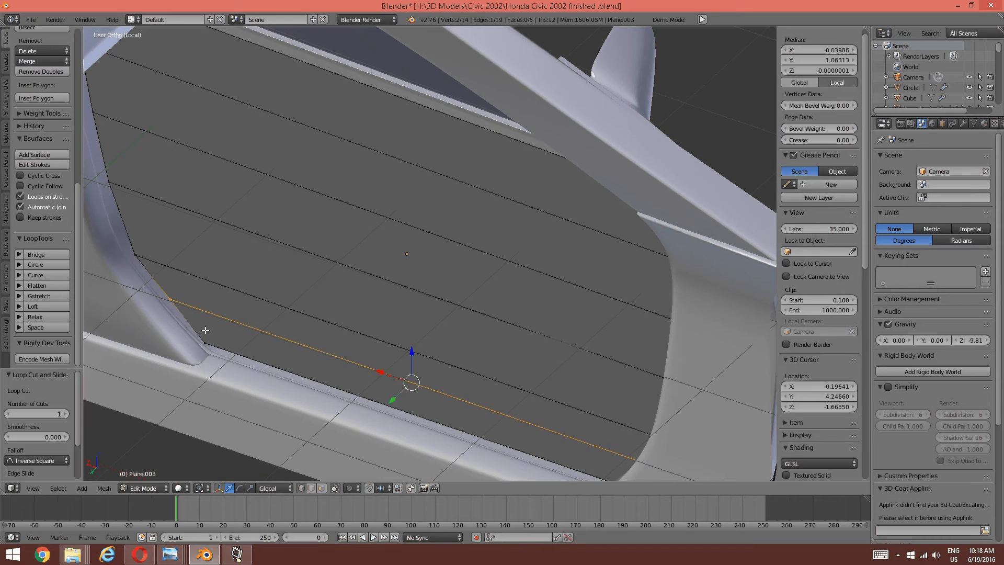
key("a")
- Move the added cut's rear vertex along X under the curved door frame and deselect it
right_click(170, 300)
middle_click_drag(172, 303, 414, 325)
key("g")
key("x")
left_click(128, 303)
key("a")
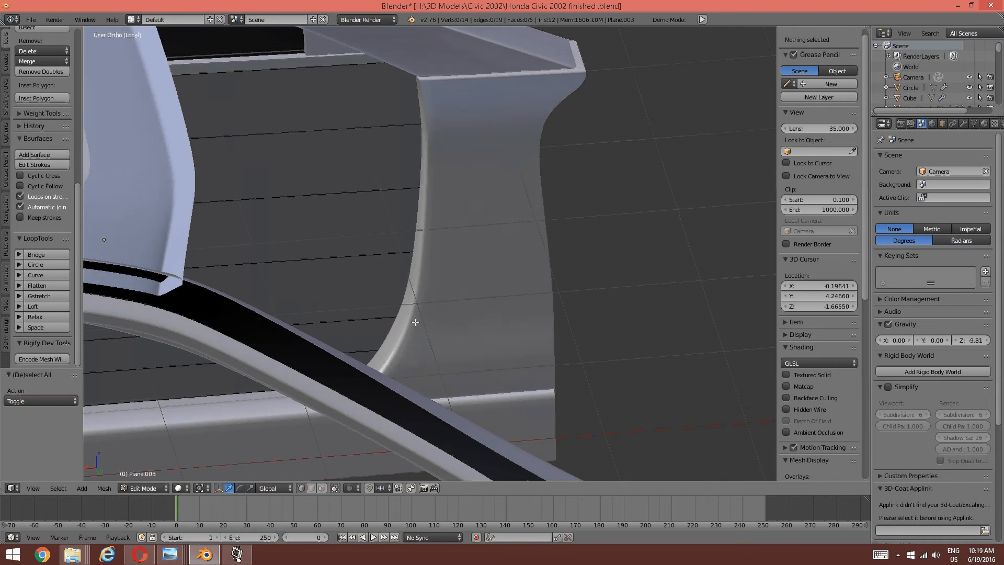
- Using wireframe shading, move the added cut's front vertex slightly along negative X under the frame, deselect it, and restore solid shading
scroll(403, 325, "up", 2)
right_click(400, 350)
key("z")
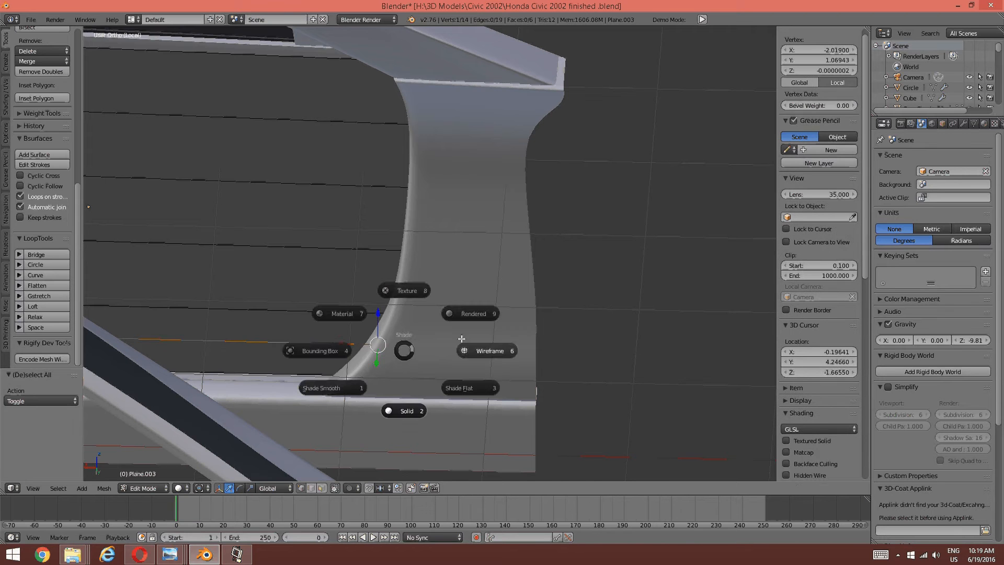
left_click(332, 345)
key("g")
key("x")
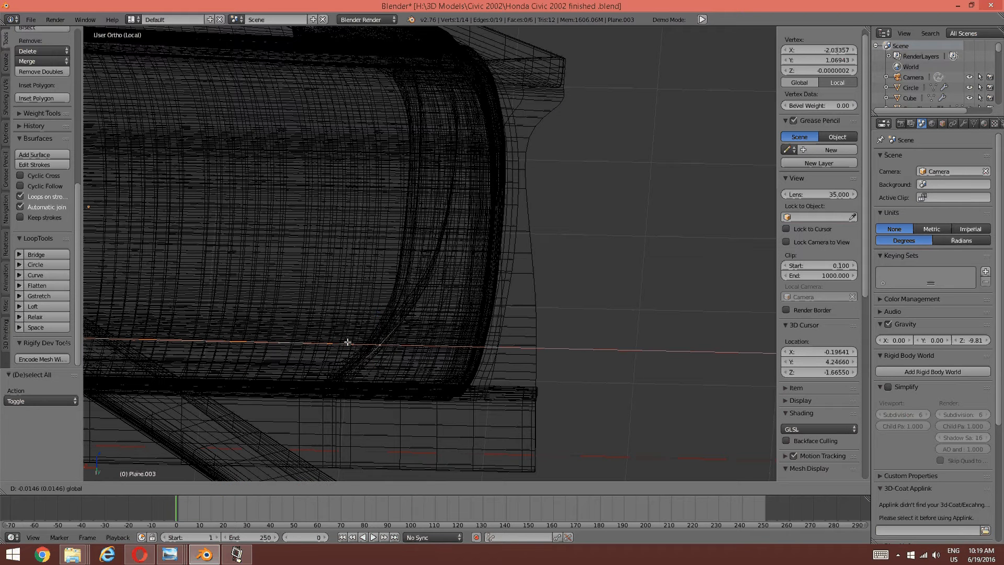
left_click(352, 342)
key("a")
middle_click_drag(352, 342, 230, 279)
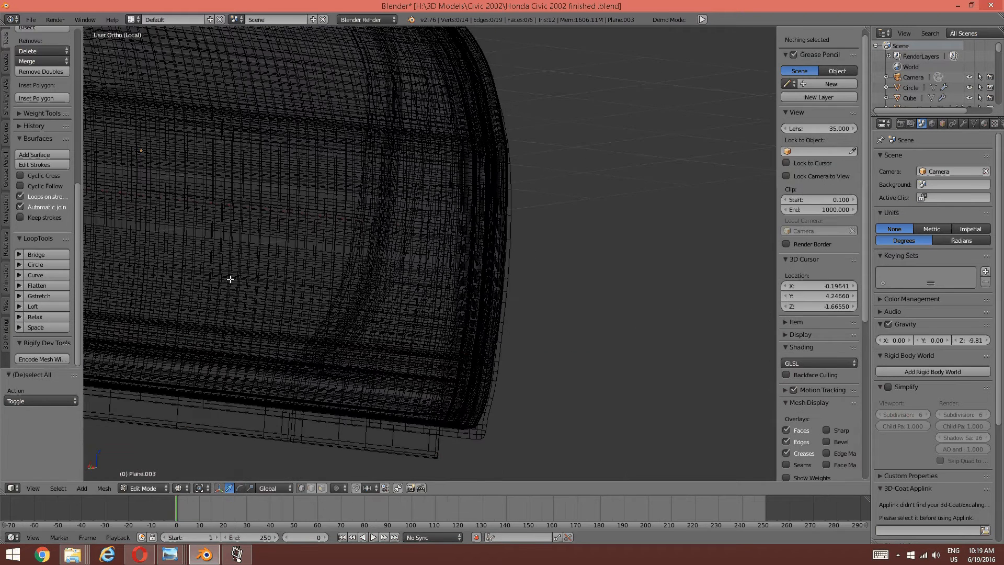
key("z")
- Switch to edge selection, move the plane's bottom edge about 0.053 along Y, and deselect it
mouse_move(237, 340)
middle_mouse_down()
mouse_move(272, 327)
mouse_move(351, 345)
mouse_move(337, 379)
middle_mouse_up()
key("ctrl+Tab")
left_click(351, 345)
right_click(348, 356)
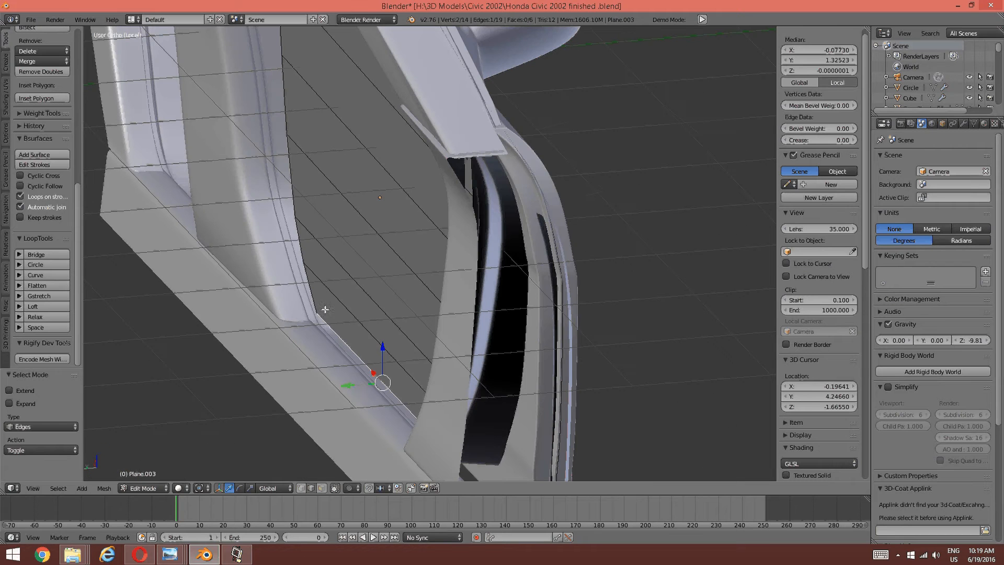
key("g")
key("y")
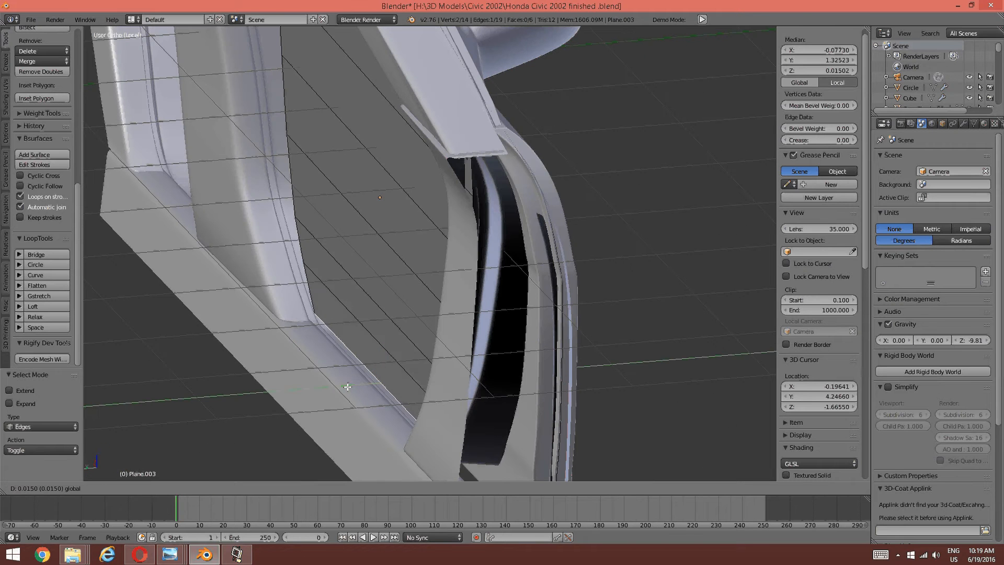
left_click(342, 387)
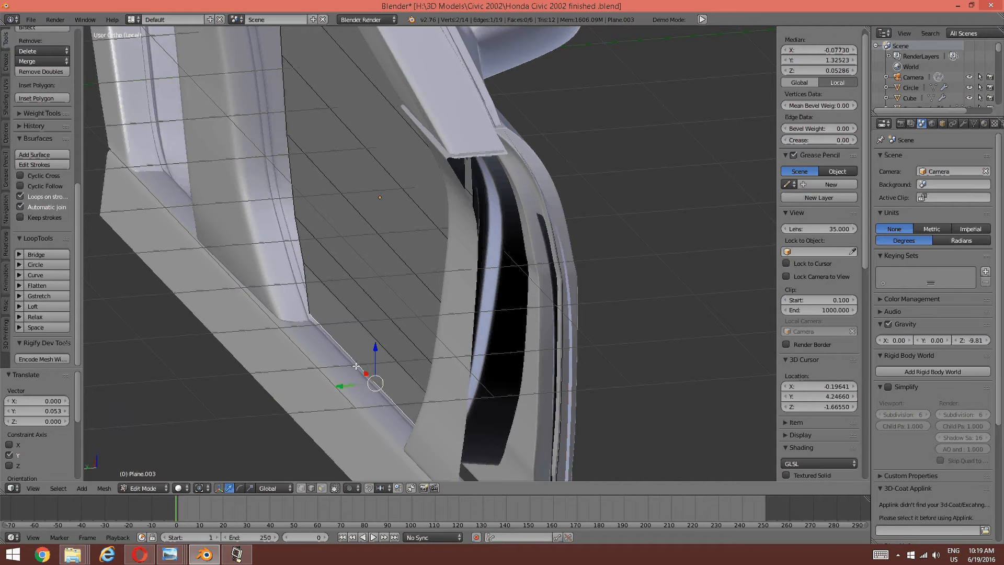
key("a")
- Move the added cut's edge just above the bottom edge about 0.049 along Y and deselect it
right_click(361, 304)
middle_click_drag(361, 304, 362, 417)
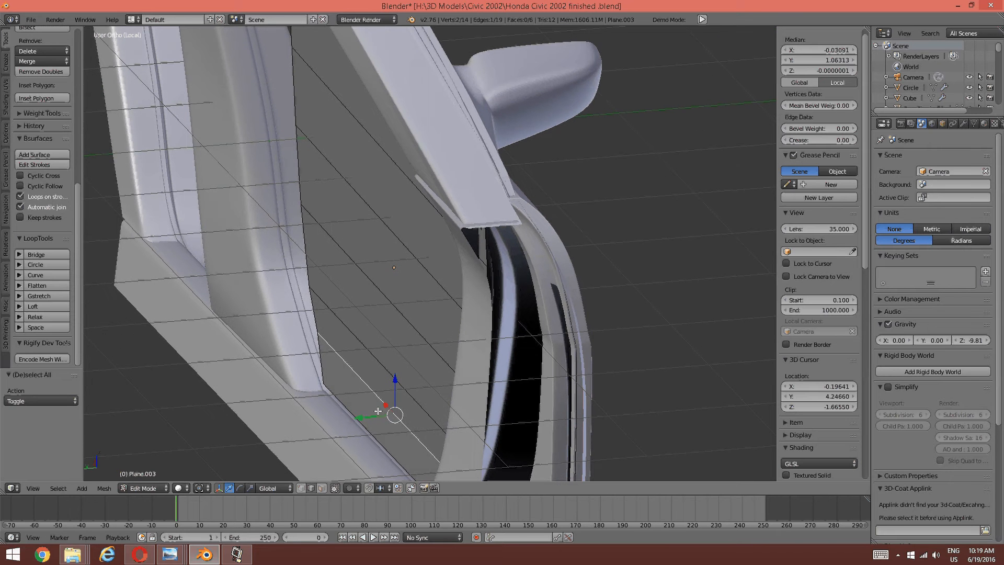
key("g")
key("y")
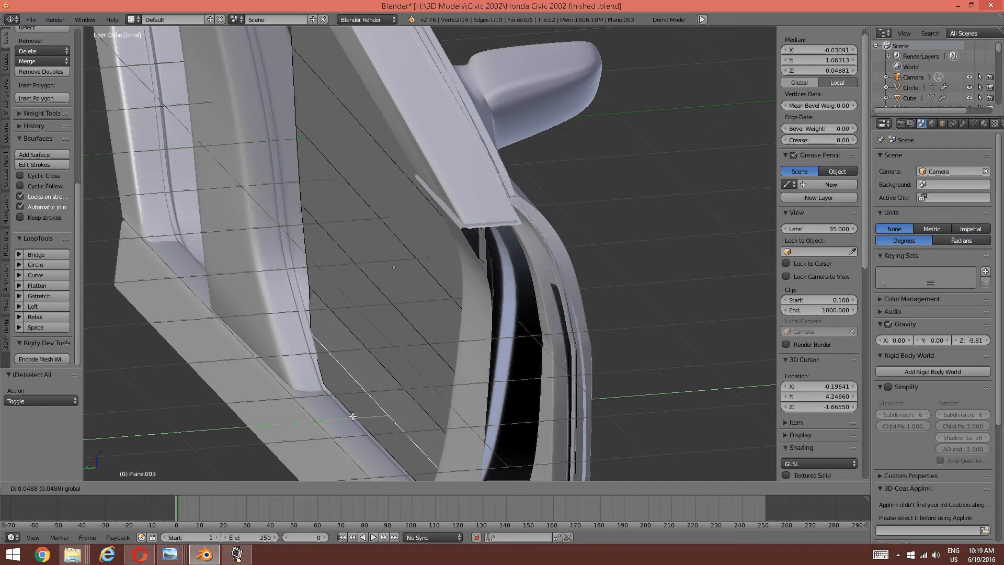
left_click(353, 416)
key("a")
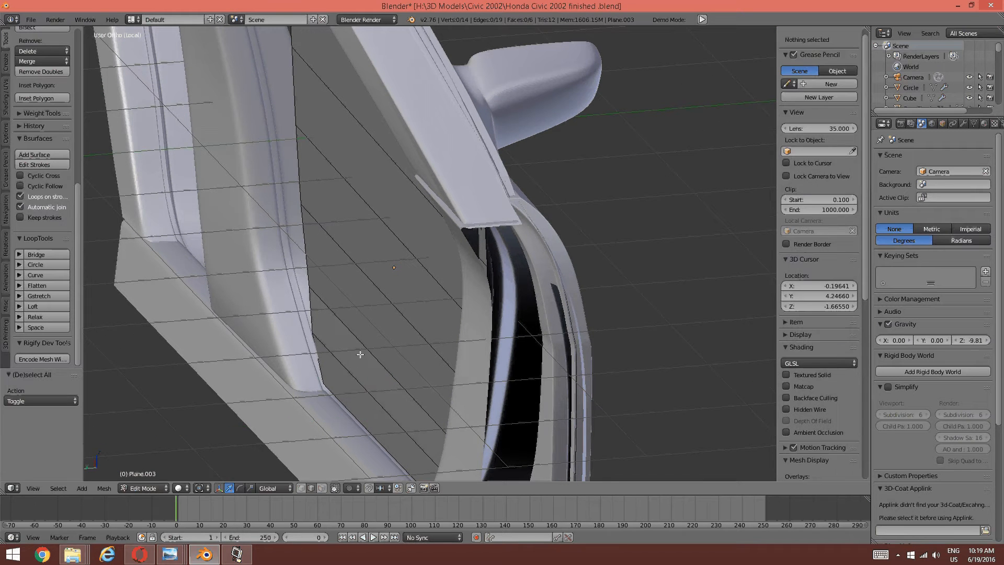
- Move the second cut above the bottom edge about 0.051 along Y, nudge the added cut below it along Y, and clear the selection
right_click(359, 354)
middle_click_drag(389, 389, 316, 158)
key("a")
right_click(354, 156)
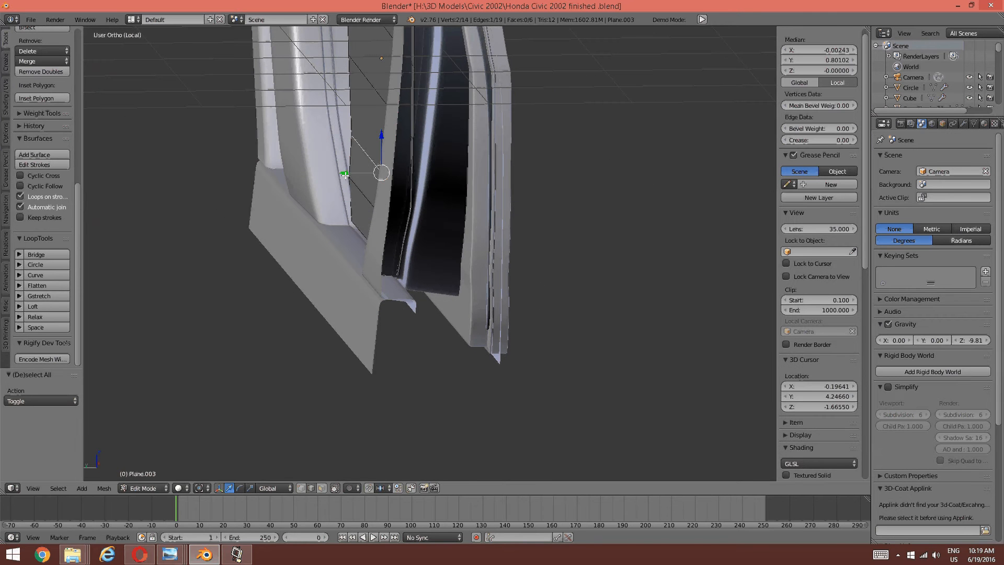
key("g")
key("y")
left_click_drag(337, 176, 339, 176)
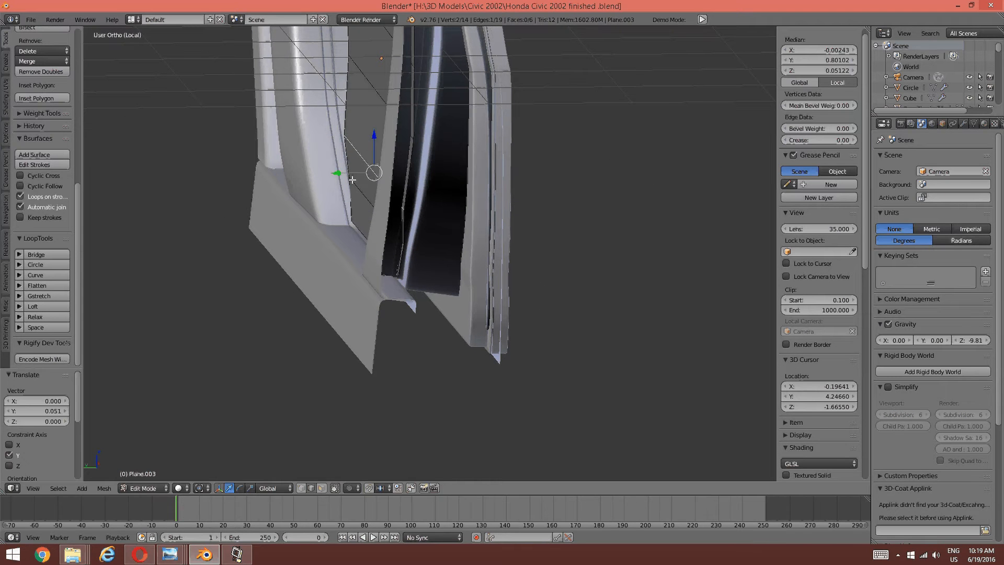
key("a")
right_click(360, 192)
left_click_drag(341, 210, 336, 212)
key("a")
- Move the third cut above the bottom edge about 0.047 along Y and deselect it
right_click(399, 131)
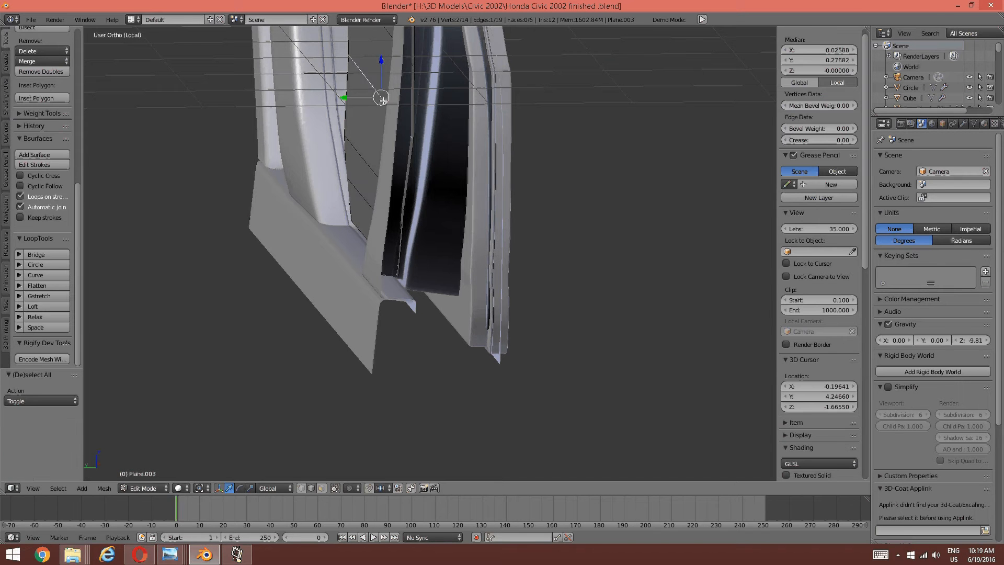
middle_click_drag(400, 131, 303, 172)
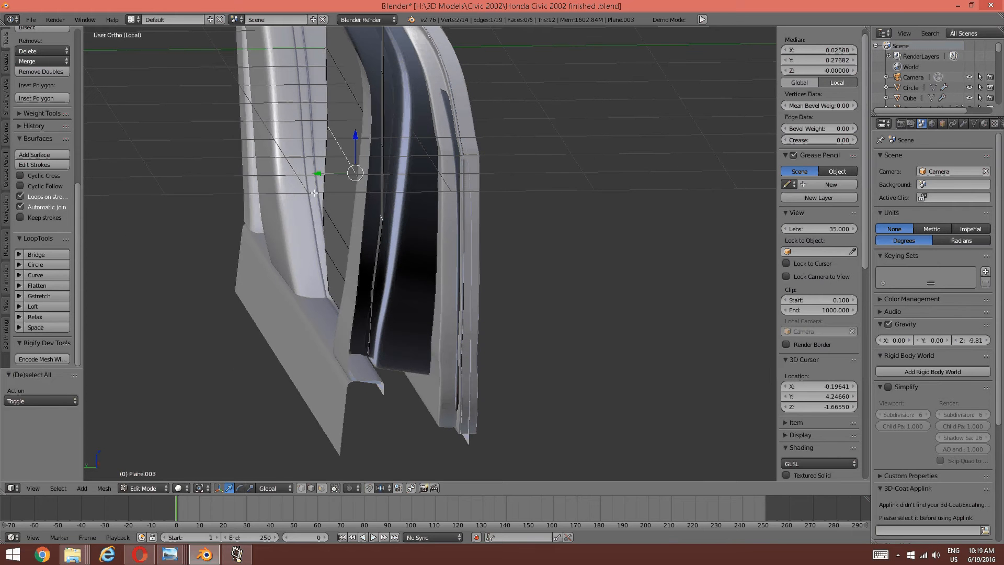
left_click_drag(317, 173, 318, 170)
key("a")
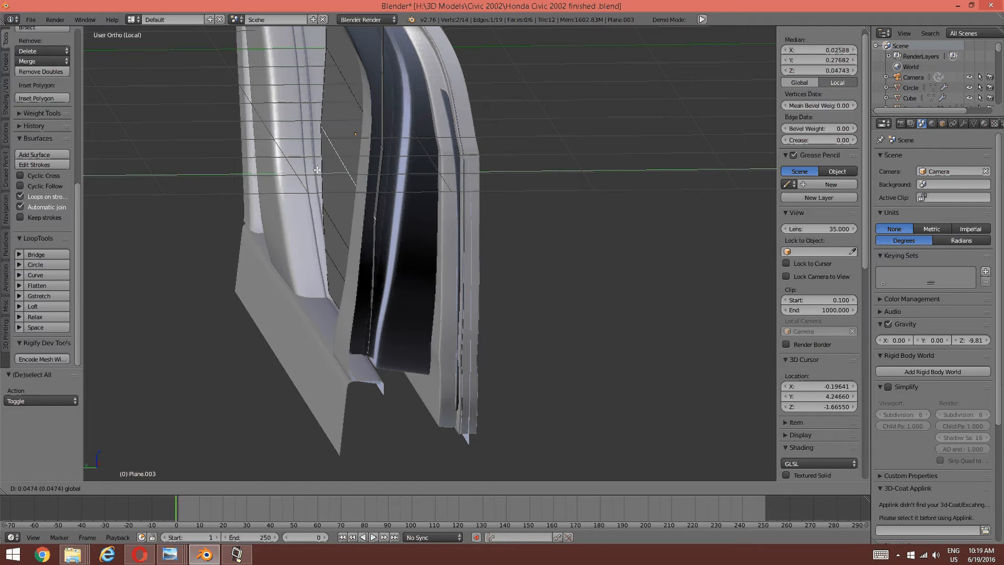
middle_click_drag(329, 202, 302, 171)
key("a")
- Move the second cut below the plane's top edge slightly along Y and deselect it
right_click(302, 179)
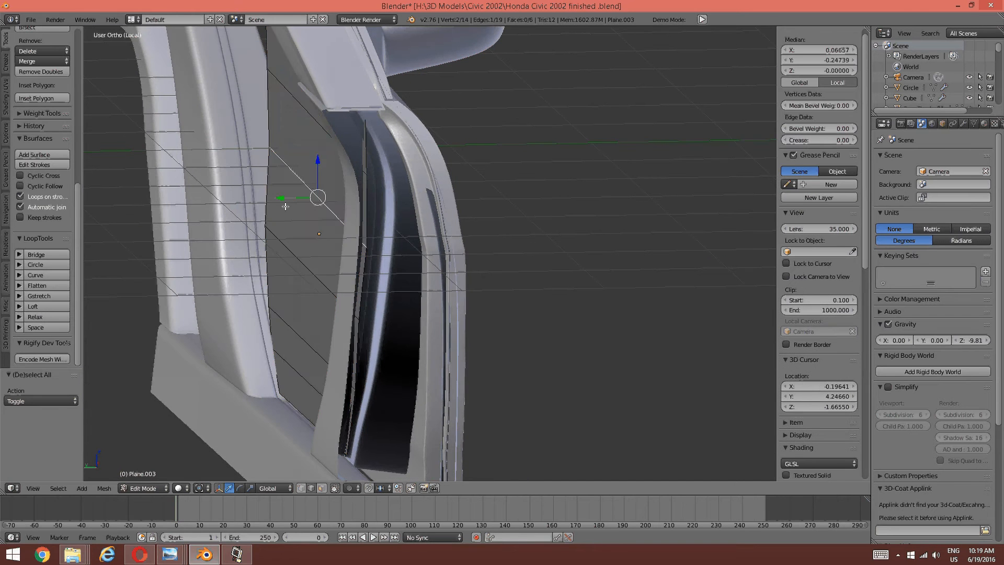
middle_click_drag(285, 205, 278, 202)
left_click_drag(304, 221, 304, 217)
key("a")
- Move the uppermost cut, just below the plane's top edge, about 0.029 along Y and deselect it
middle_click_drag(331, 219, 312, 267)
right_click(332, 276)
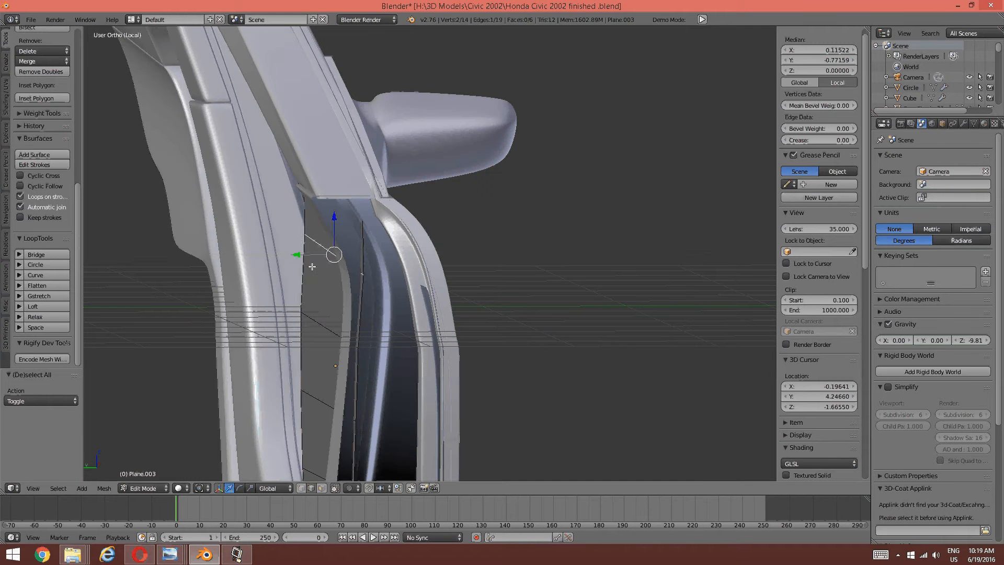
key("g")
key("y")
left_click(302, 252)
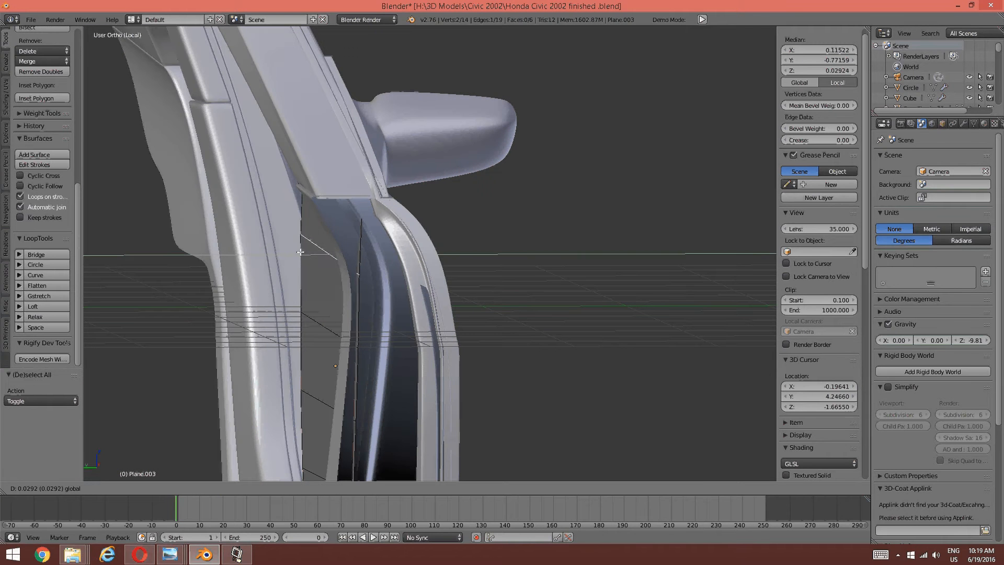
key("a")
- Examine the reshaped plane from several angles and compare it with the door panel reference photo in Windows Photo Viewer
middle_click_drag(302, 251, 333, 294)
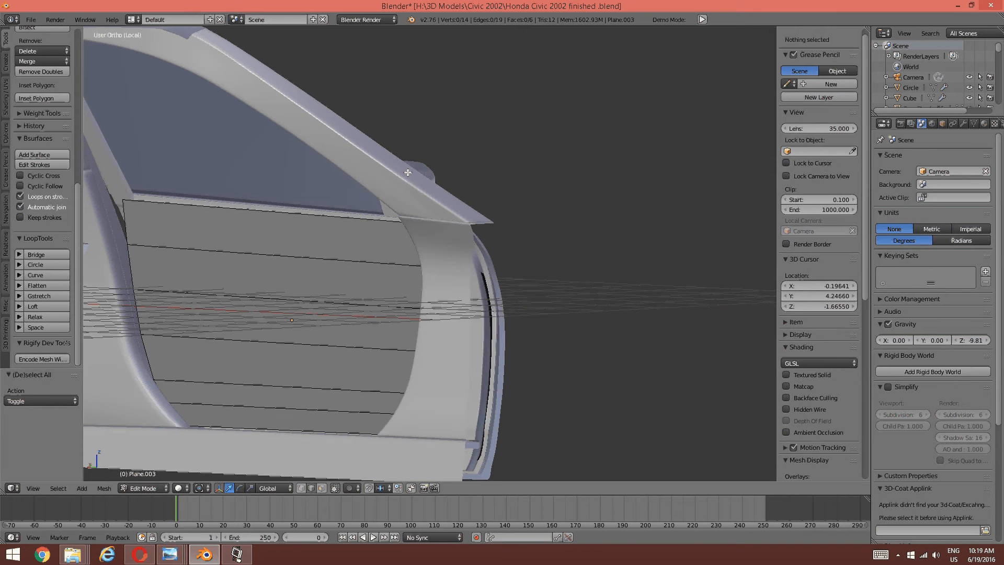
middle_click_drag(115, 306, 471, 226)
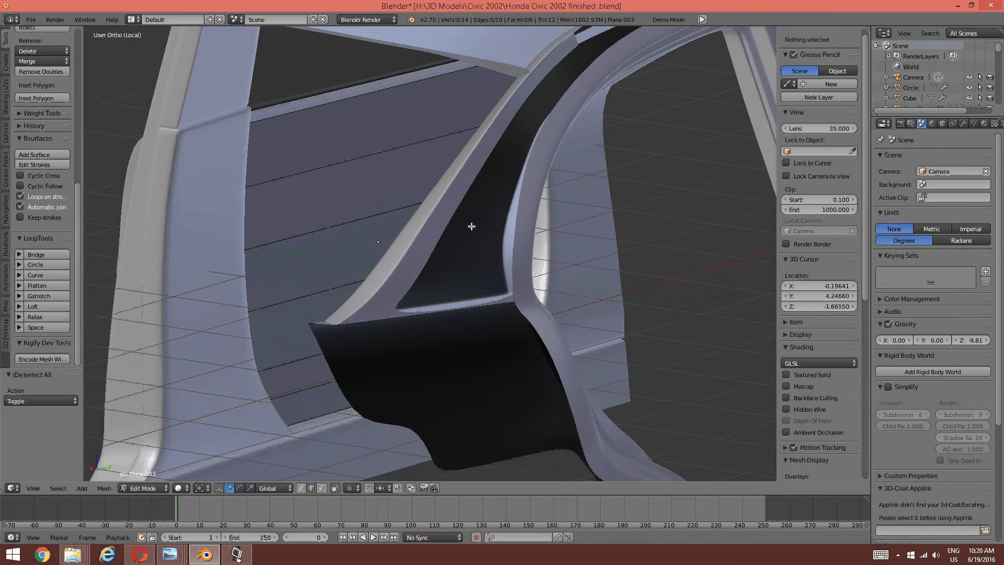
middle_click_drag(610, 242, 422, 387)
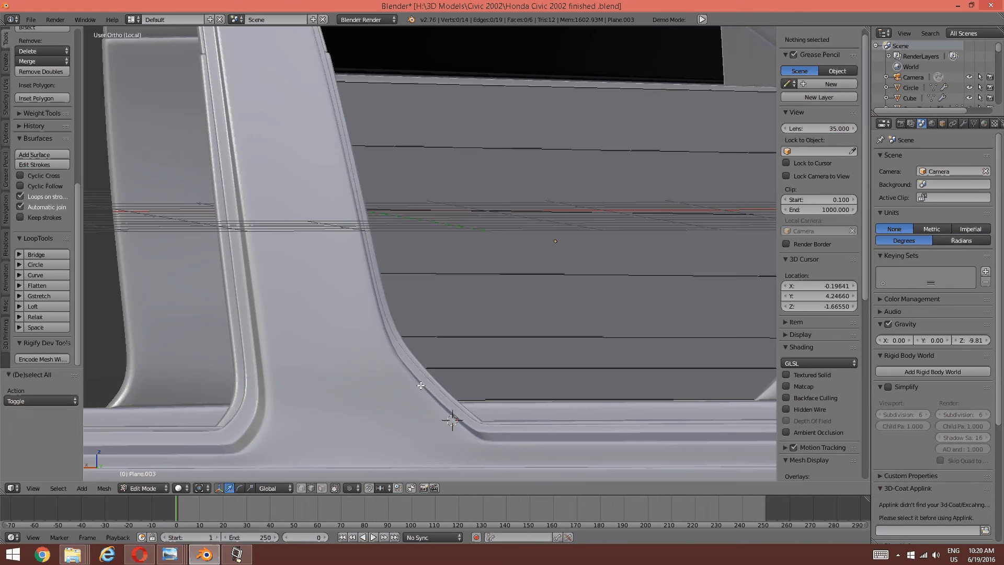
left_click(141, 559)
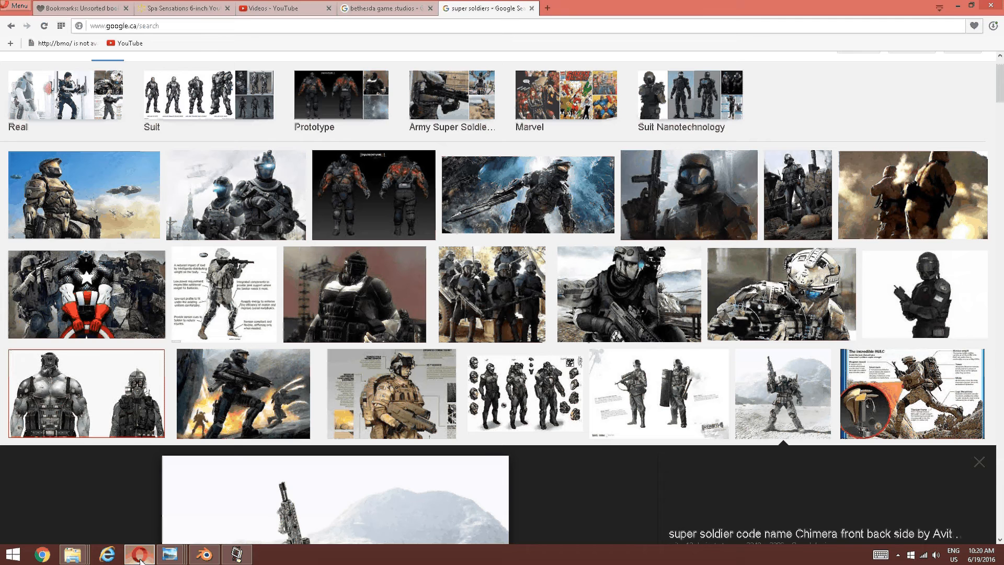
left_click(170, 554)
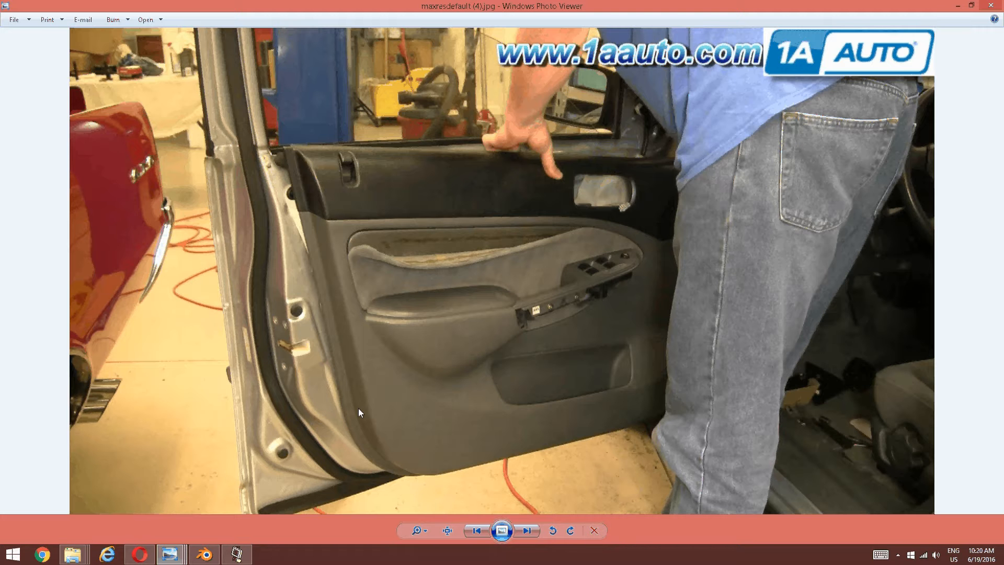
key("alt+Tab")
- Leave mesh editing, add the front door to the selection and hide every object except the door and the panel plane
middle_click_drag(394, 375, 384, 307)
scroll(359, 372, "down", 1)
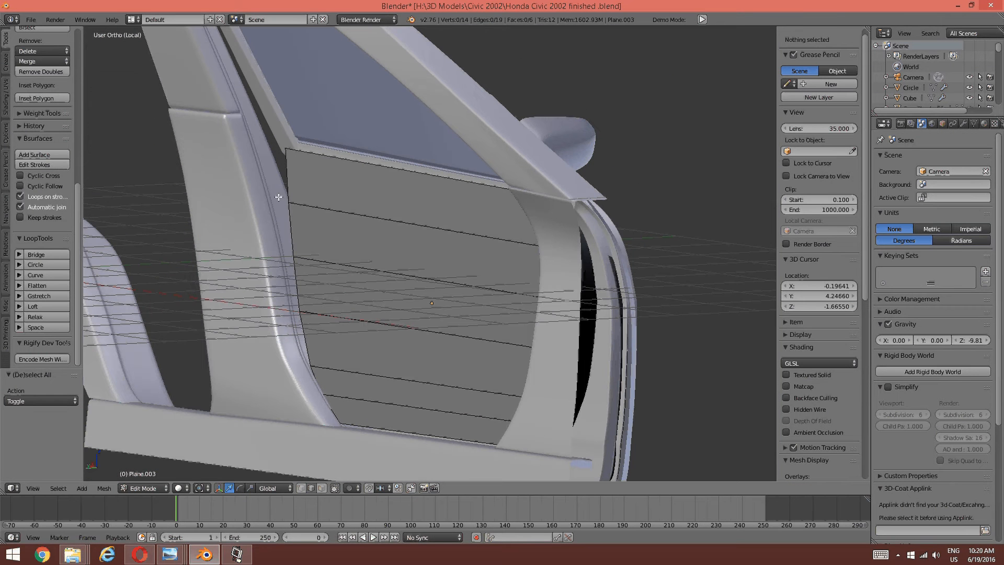
key("Tab")
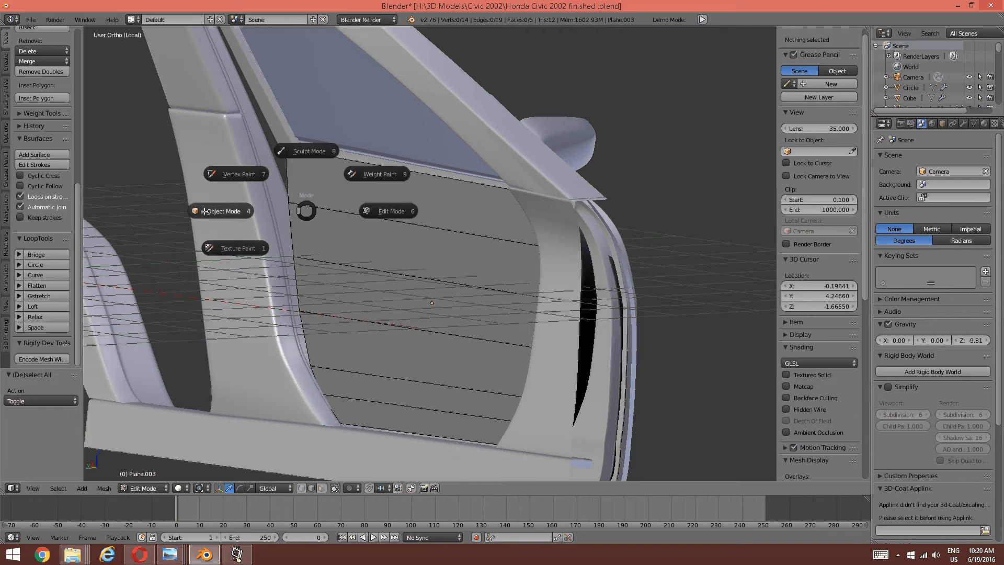
left_click(245, 210)
right_click(283, 137, "shift")
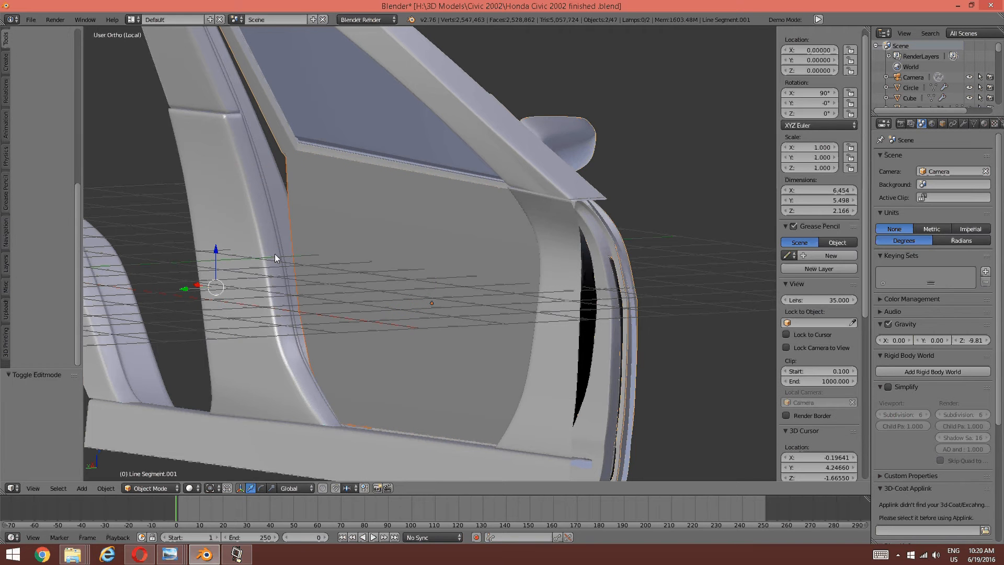
key("ctrl+i")
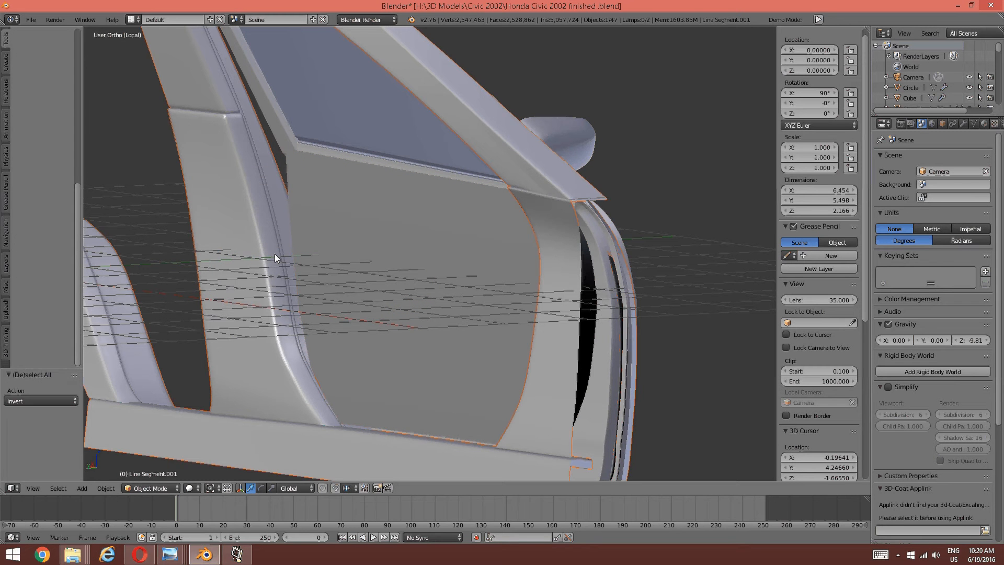
key("h")
scroll(418, 208, "down", 2)
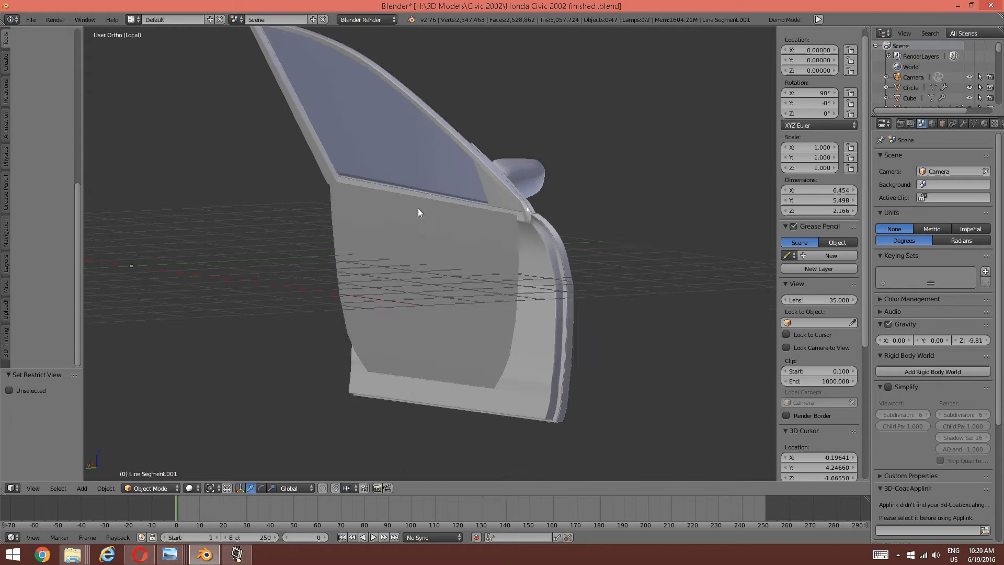
middle_click_drag(419, 208, 528, 242)
scroll(426, 288, "up", 3)
middle_click_drag(425, 288, 393, 197)
key("Tab")
left_click(473, 195)
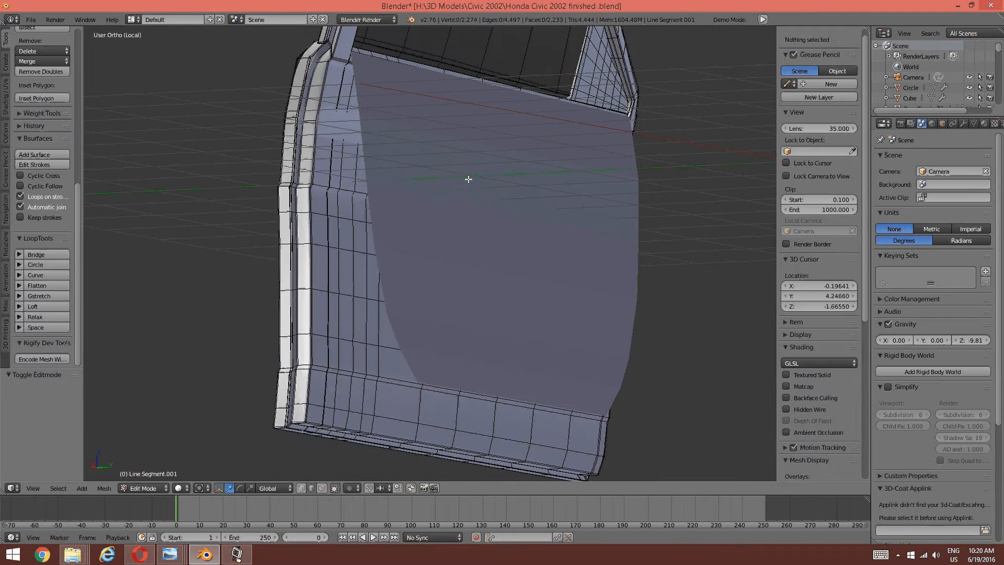
middle_click_drag(468, 179, 405, 264)
key("Tab")
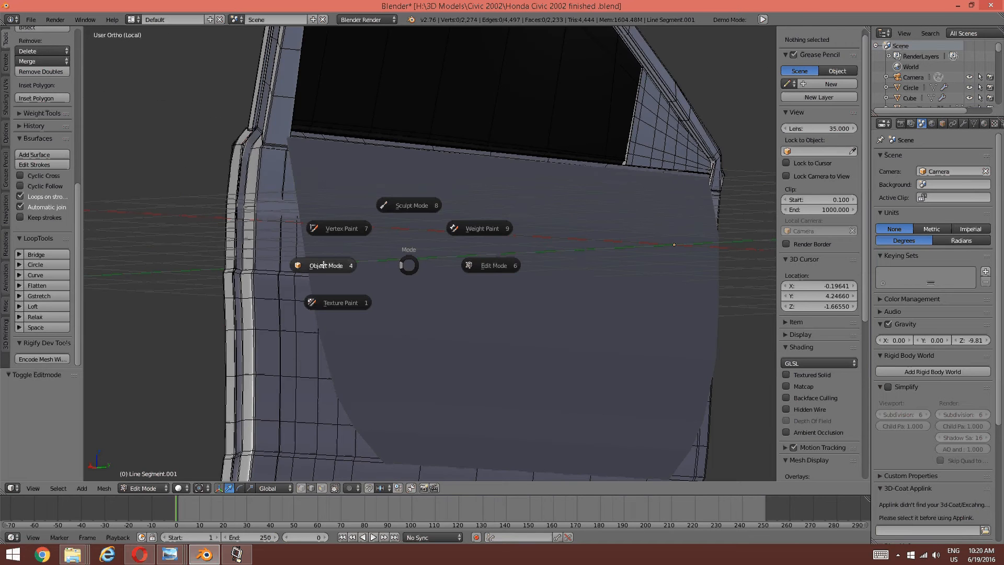
left_click(297, 268)
- Select the panel plane, enter Edit Mode on it and reveal any hidden geometry in its mesh
right_click(431, 286)
key("Tab")
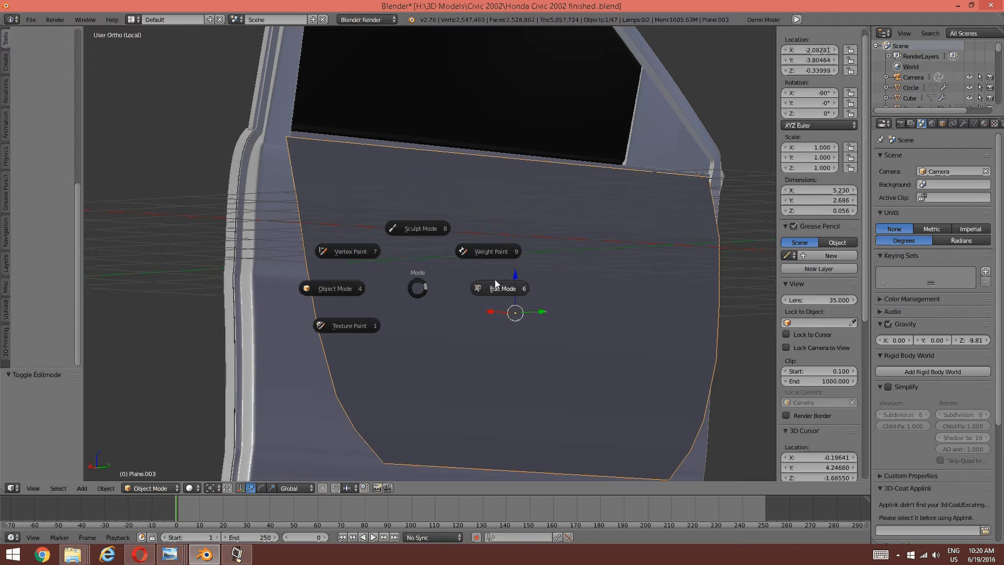
left_click(530, 293)
scroll(489, 297, "down", 2)
middle_click_drag(489, 298, 317, 200)
scroll(455, 331, "up", 3)
scroll(459, 213, "down", 2)
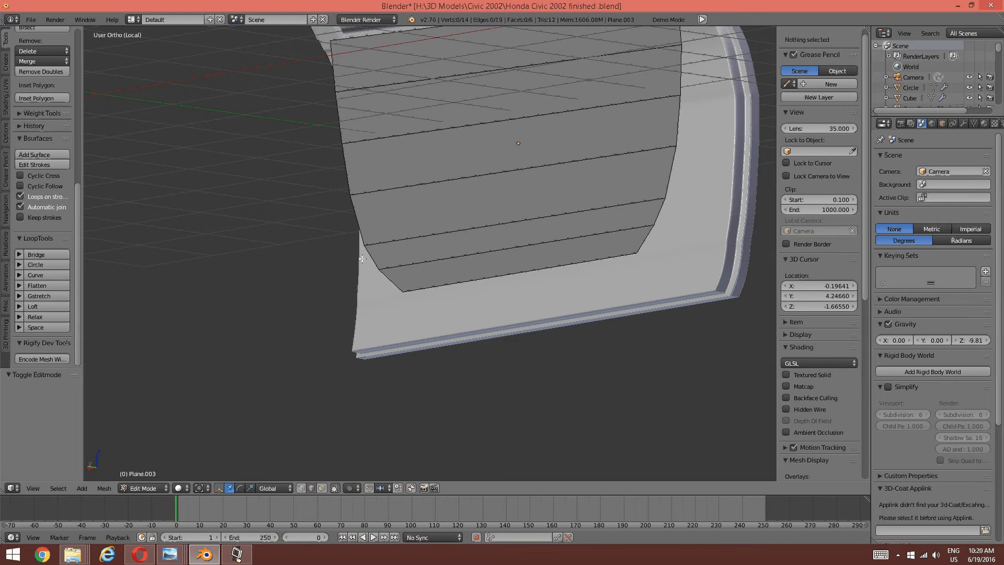
key("alt+h")
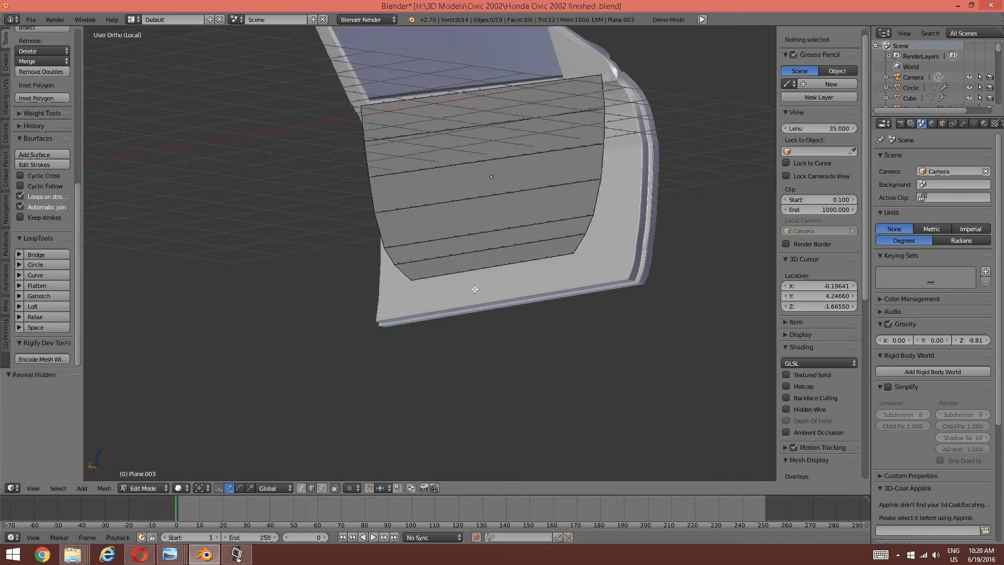
- Check the door panel reference photo maxresdefault (2).jpg in Windows Photo Viewer and return to Blender
left_click(153, 560)
left_click(170, 555)
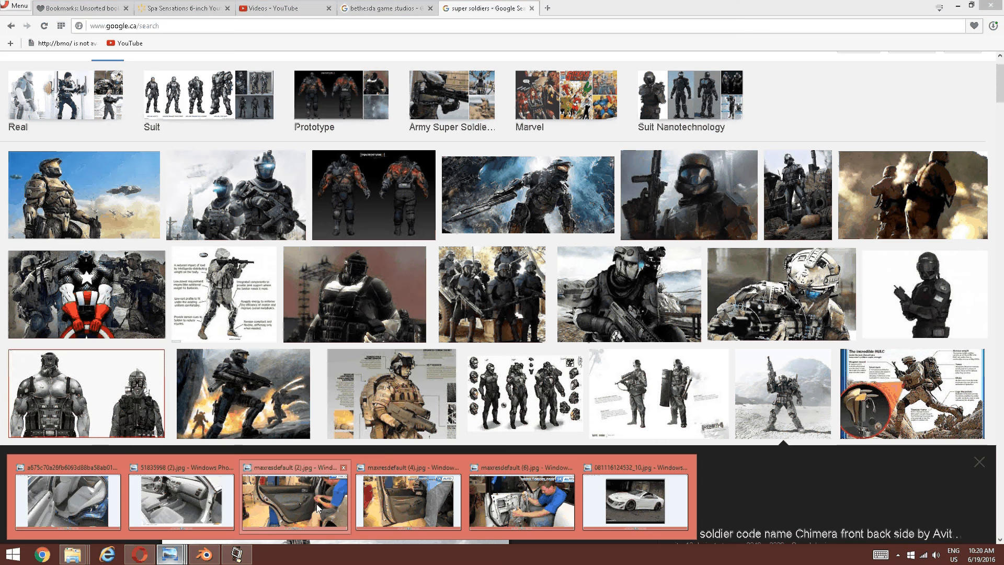
left_click(316, 504)
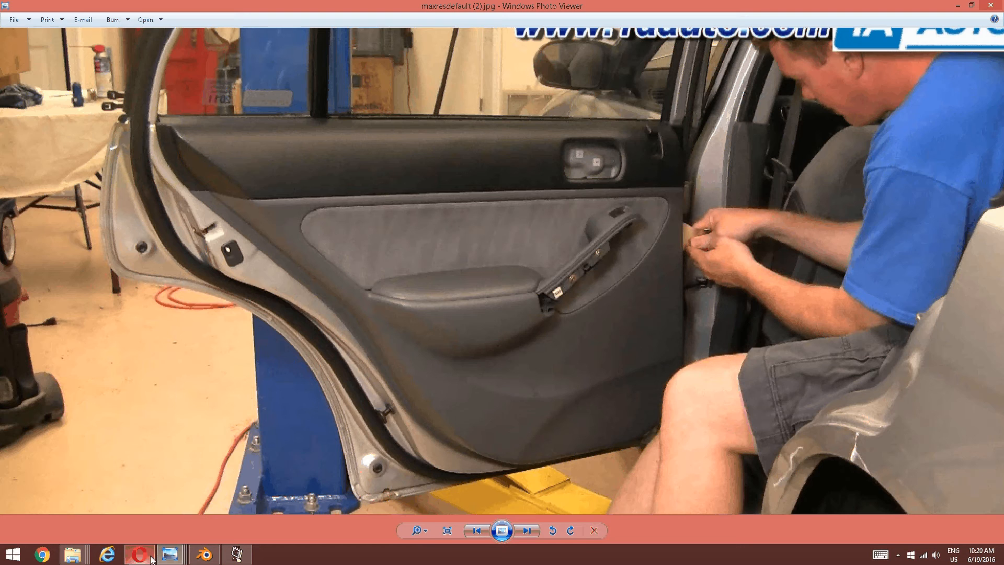
left_click(210, 560)
- Move the plane's bottom edge down about 0.16 along Z and deselect it
middle_click_drag(534, 265, 453, 348)
key("a")
key("a")
right_click(442, 358)
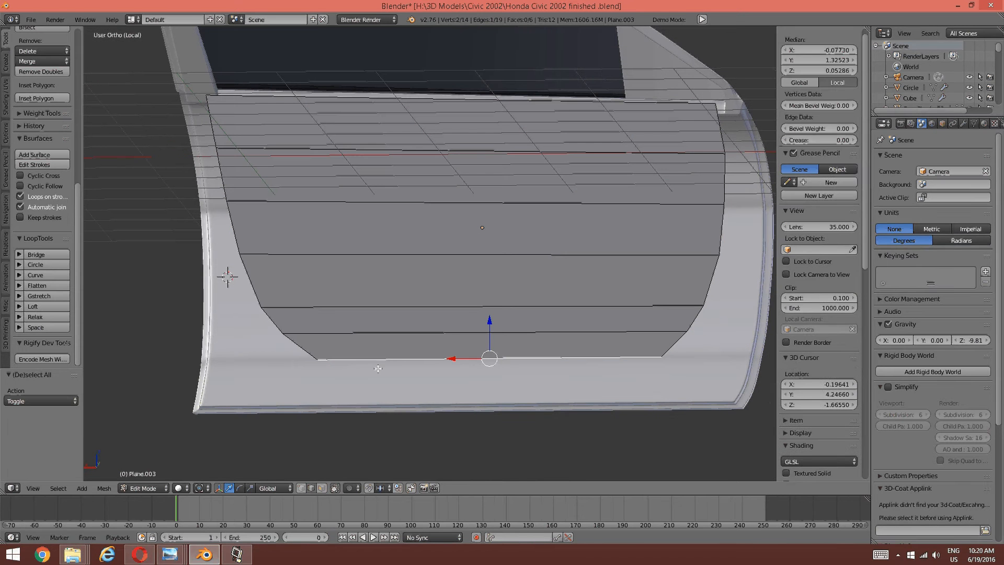
key("g")
key("z")
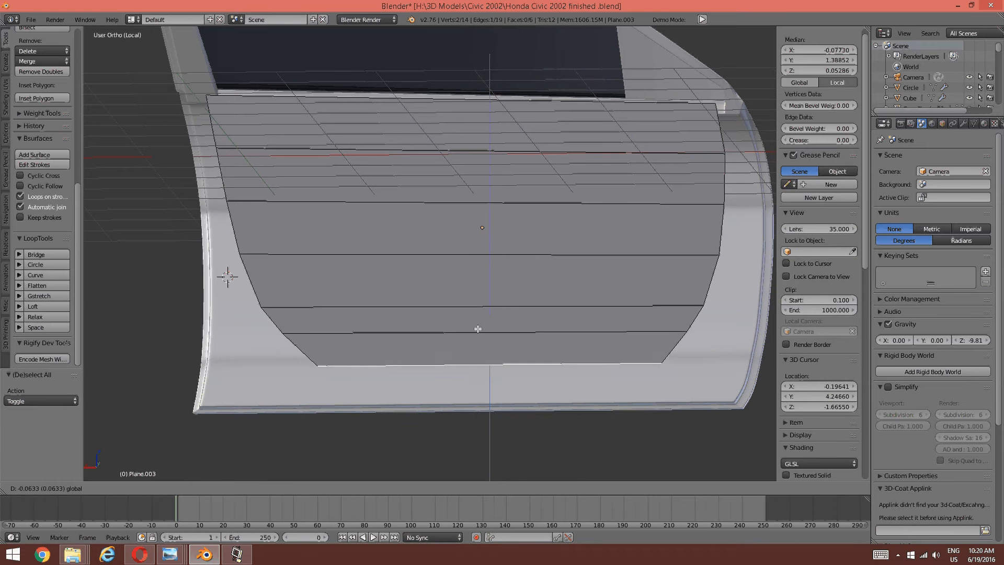
left_click(472, 338)
key("a")
middle_click_drag(431, 365, 432, 372)
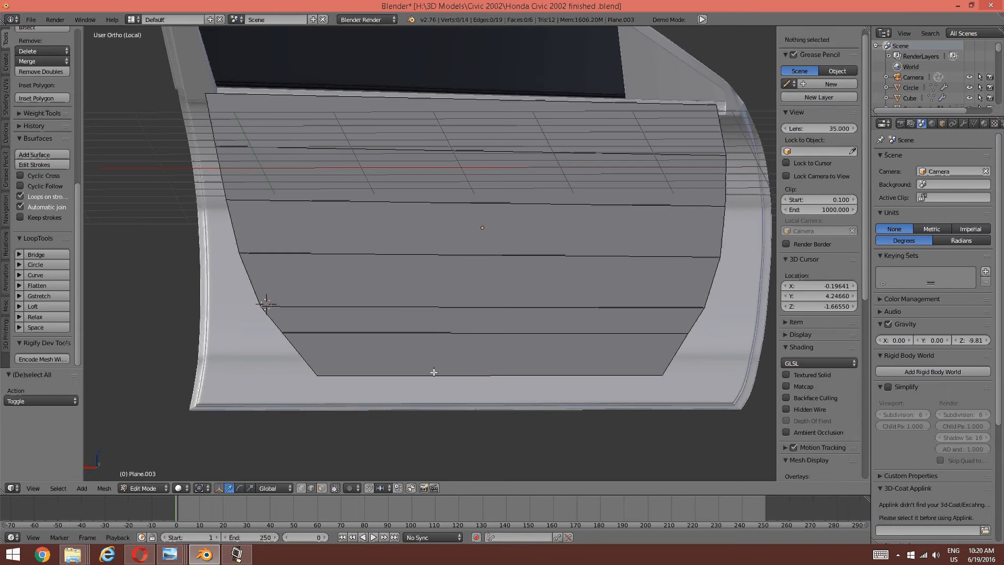
- Move the lowest cut above the bottom edge down about 0.1 along Z and deselect it
right_click(432, 371)
right_click(430, 333)
left_click(476, 295)
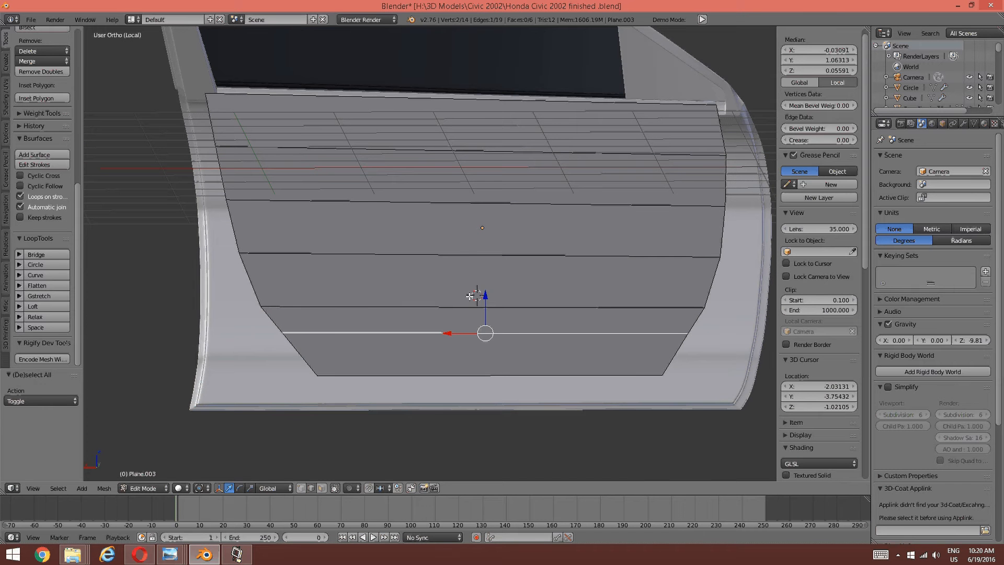
key("g")
key("z")
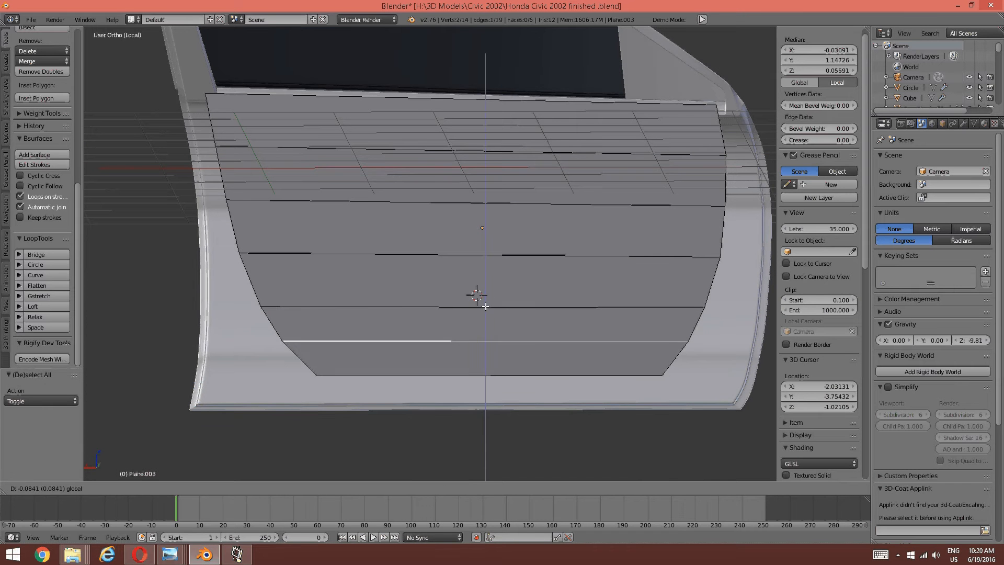
left_click(480, 307)
key("a")
right_click(479, 301)
middle_click_drag(139, 366, 347, 352)
key("a")
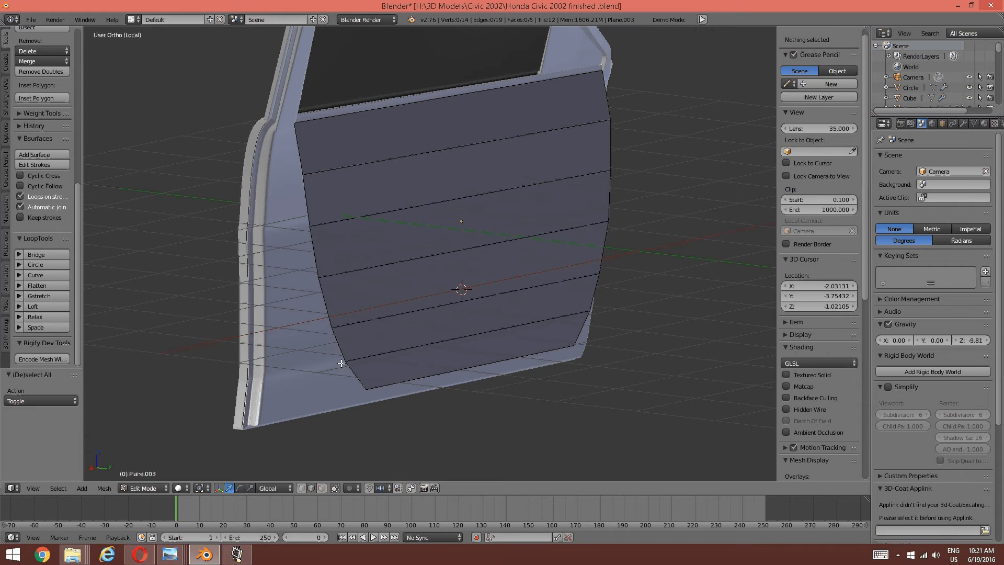
- Select the plane's entire outer border and extrude it about 0.087 along negative Y toward the door
right_click(341, 368, "alt")
middle_click_drag(443, 302, 612, 359)
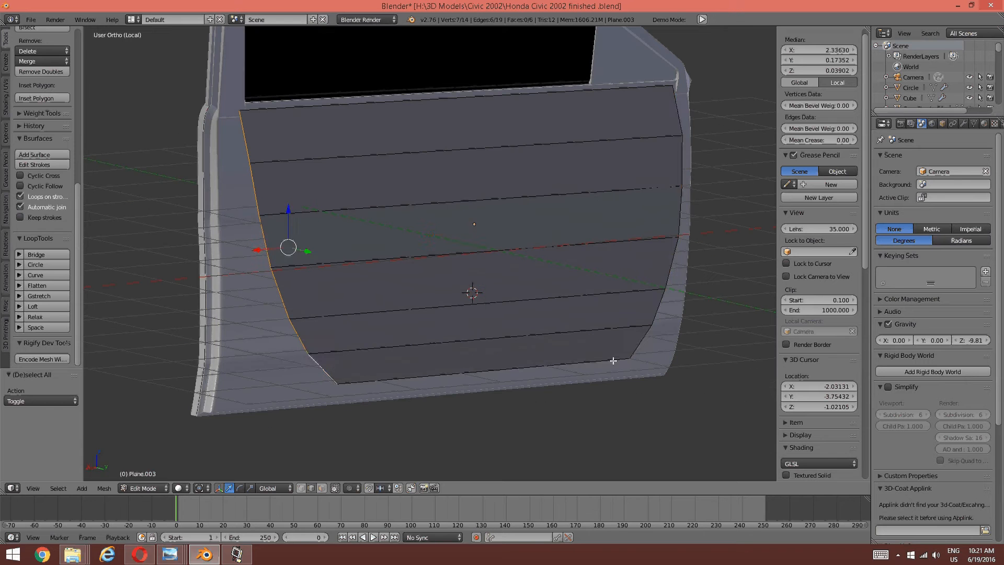
right_click(649, 349, "alt+shift")
right_click(575, 362, "shift")
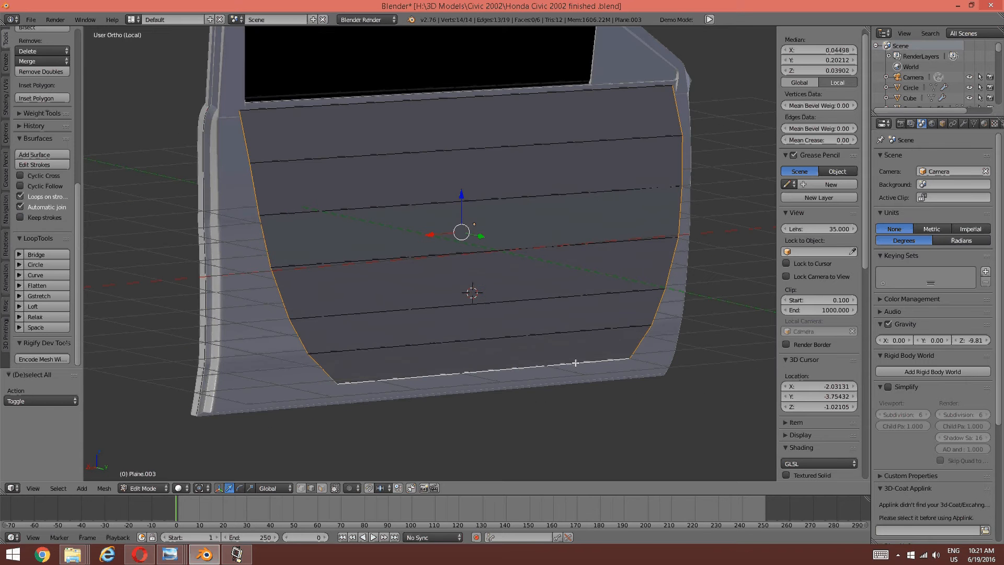
right_click(304, 116, "shift")
scroll(312, 195, "up", 3)
middle_click_drag(311, 195, 392, 298)
key("e")
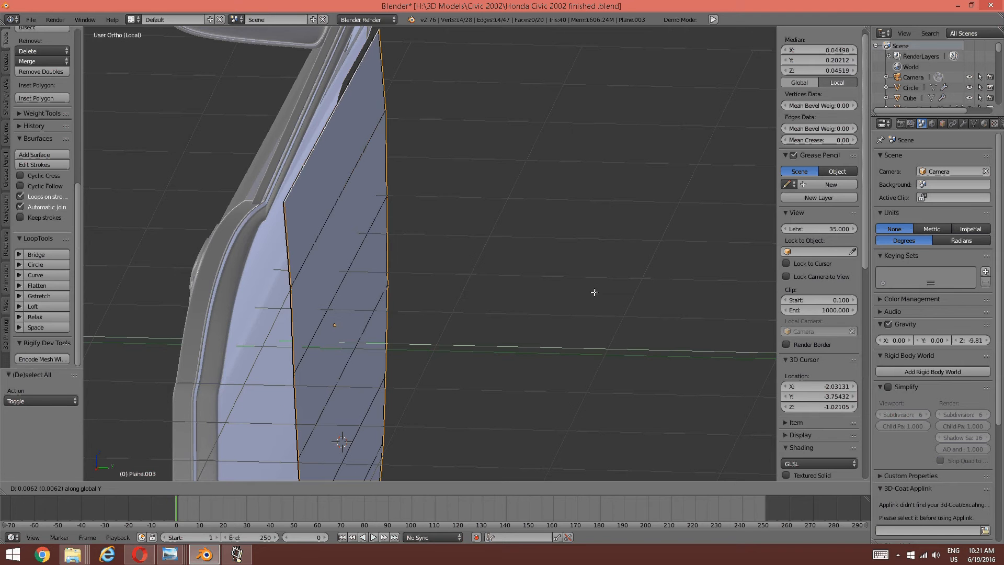
left_click(579, 300)
middle_click_drag(357, 239, 497, 270)
scroll(497, 271, "down", 1)
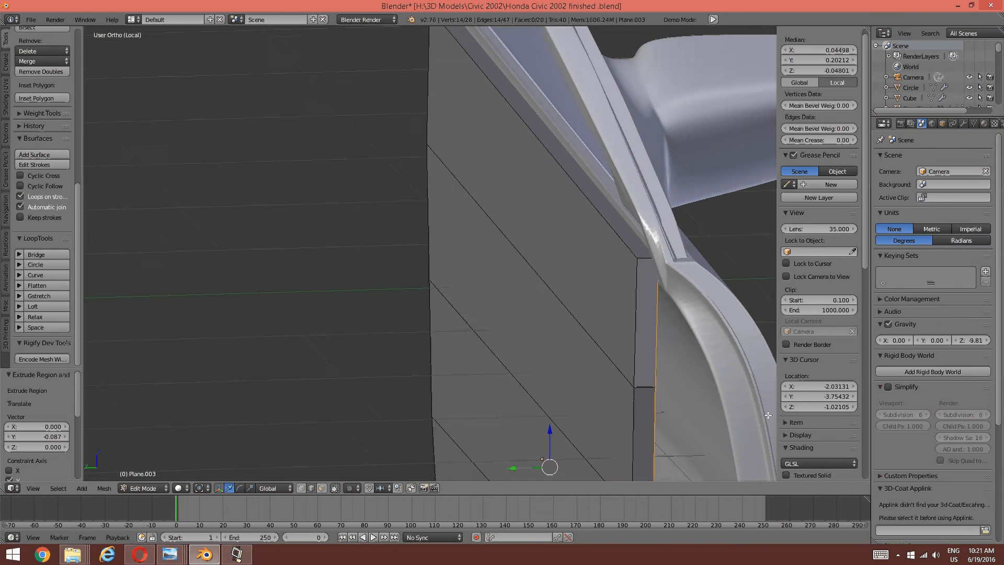
- Move the bottom edge of the extruded rim further along negative Y toward the door and deselect it
middle_click_drag(765, 411, 660, 221, "shift")
scroll(531, 291, "down", 3)
middle_click_drag(532, 291, 528, 313)
middle_click_drag(490, 419, 468, 205, "shift")
key("a")
right_click(449, 287)
middle_click_drag(449, 287, 423, 333)
key("g")
key("z")
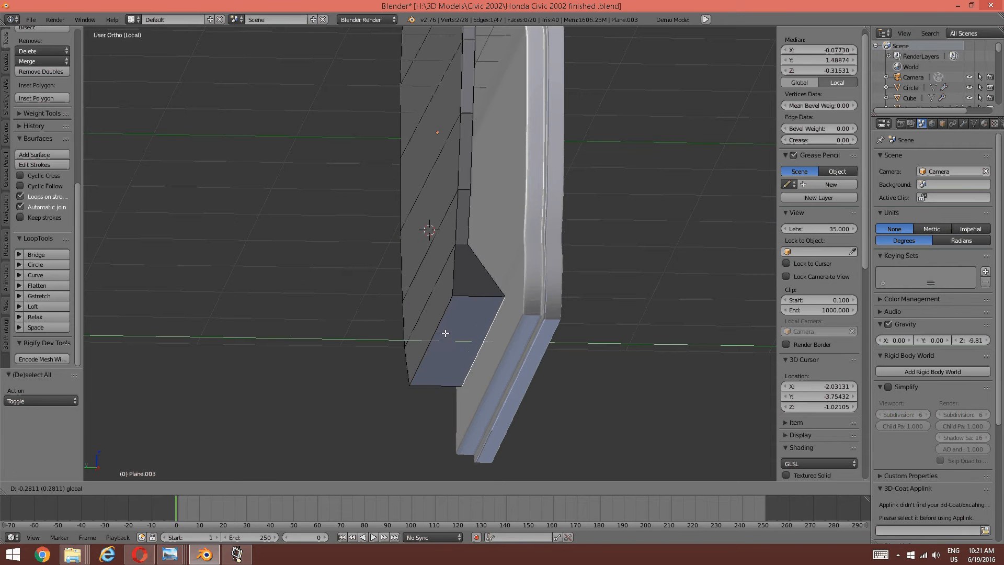
left_click(458, 332)
key("a")
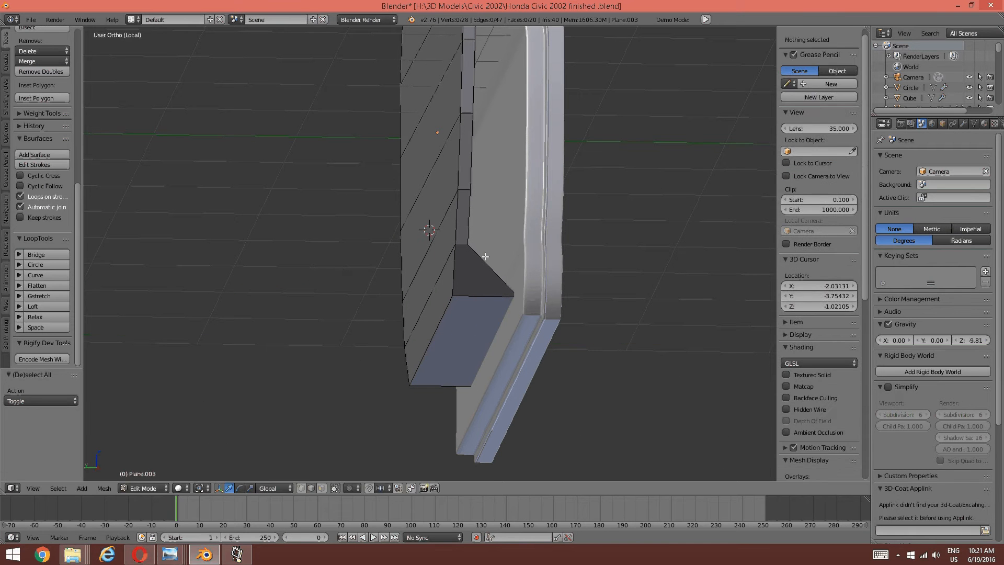
- In vertex select mode, move both rim vertices at the lowest cut about 0.34 along negative Y and deselect them
key("ctrl+Tab")
left_click(462, 240)
right_click(462, 240)
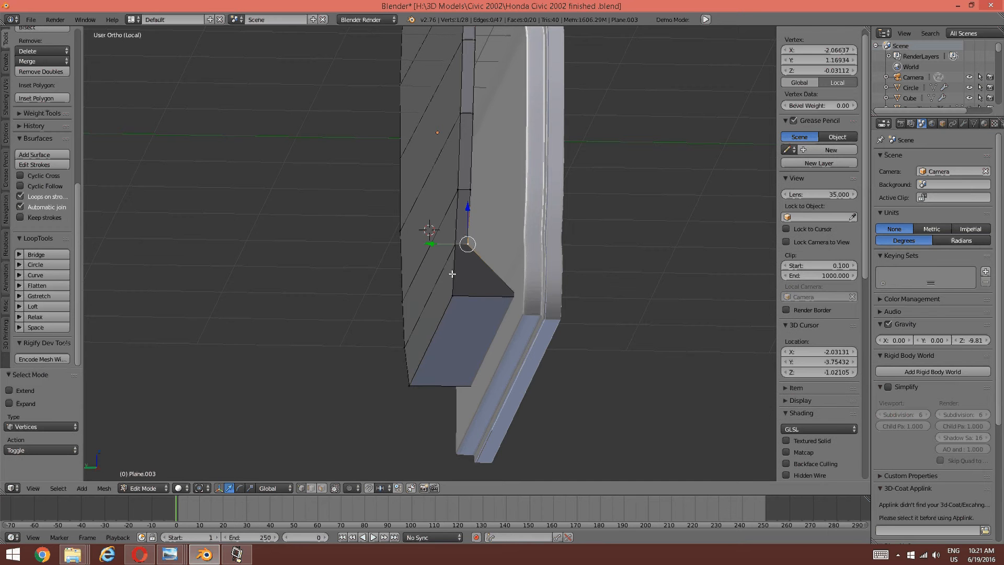
middle_click_drag(462, 242, 343, 319)
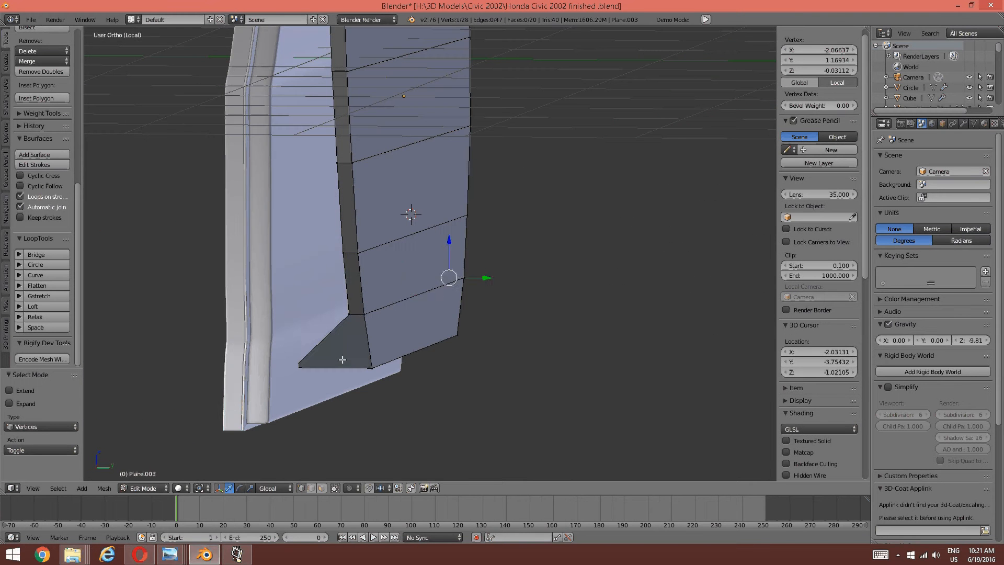
right_click(345, 317, "shift")
key("g")
key("y")
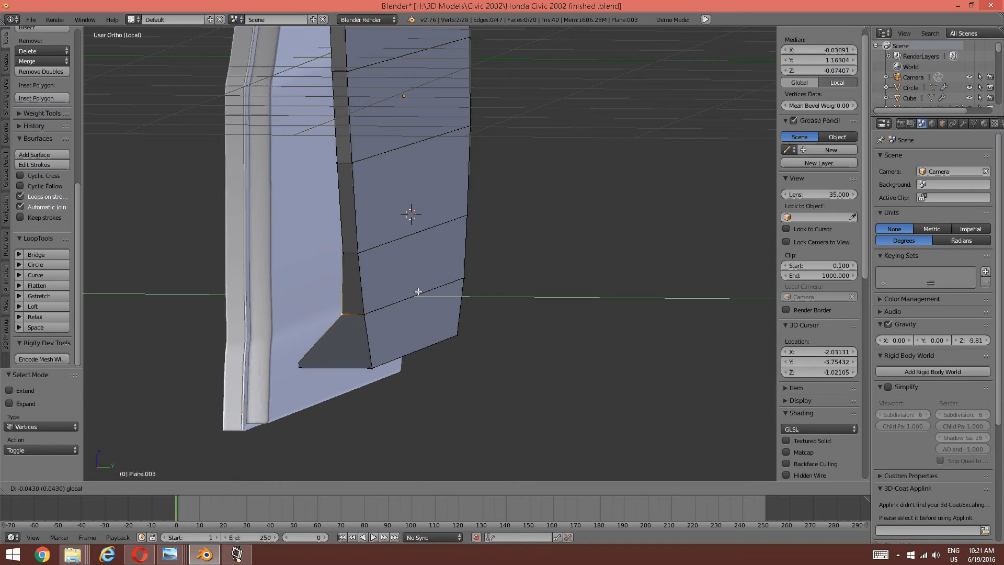
left_click(381, 290)
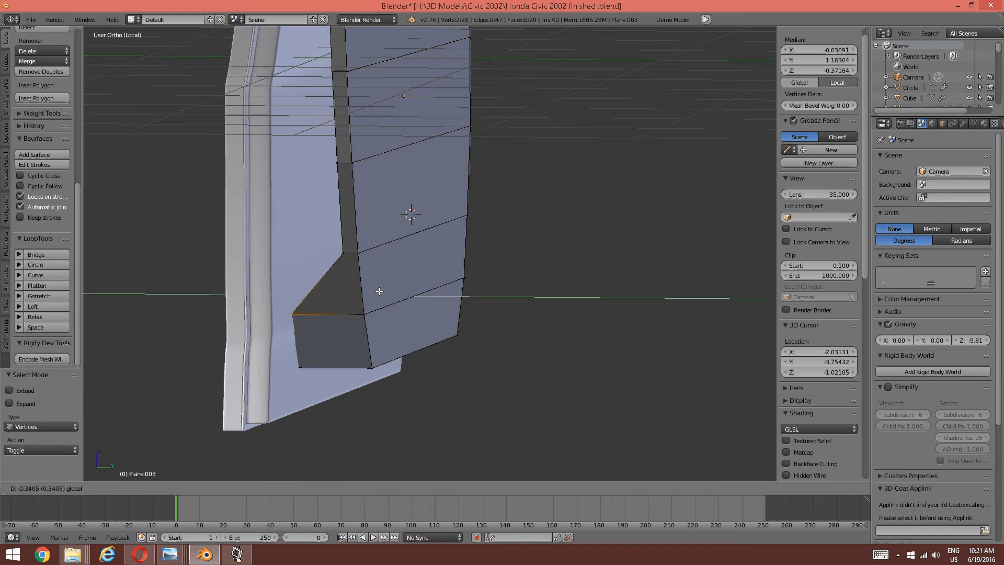
key("a")
- Move both rim vertices at the second cut above the bottom edge along negative Y, in line with the rim below
right_click(347, 248)
middle_click_drag(347, 247, 606, 225)
right_click(616, 230, "shift")
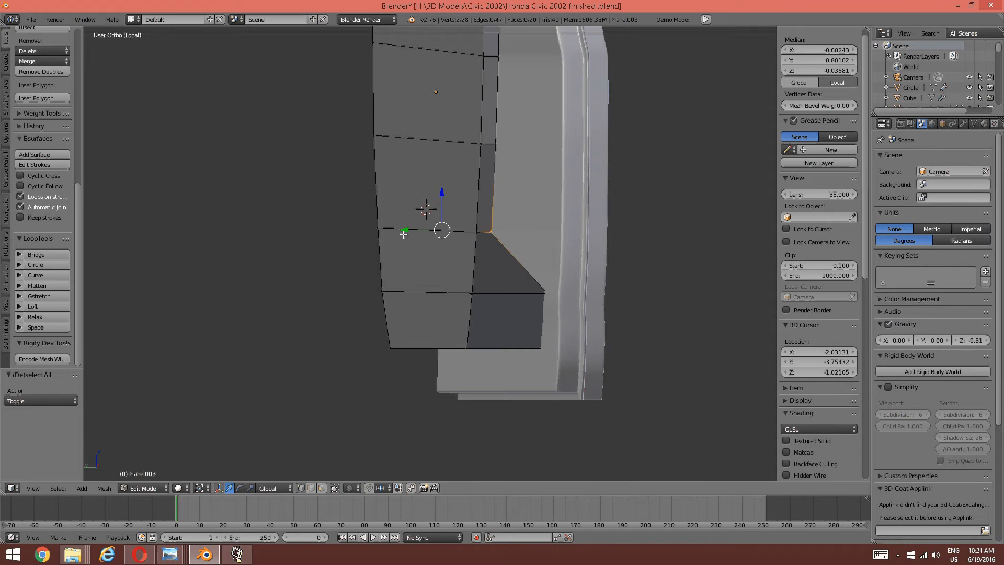
key("g")
key("y")
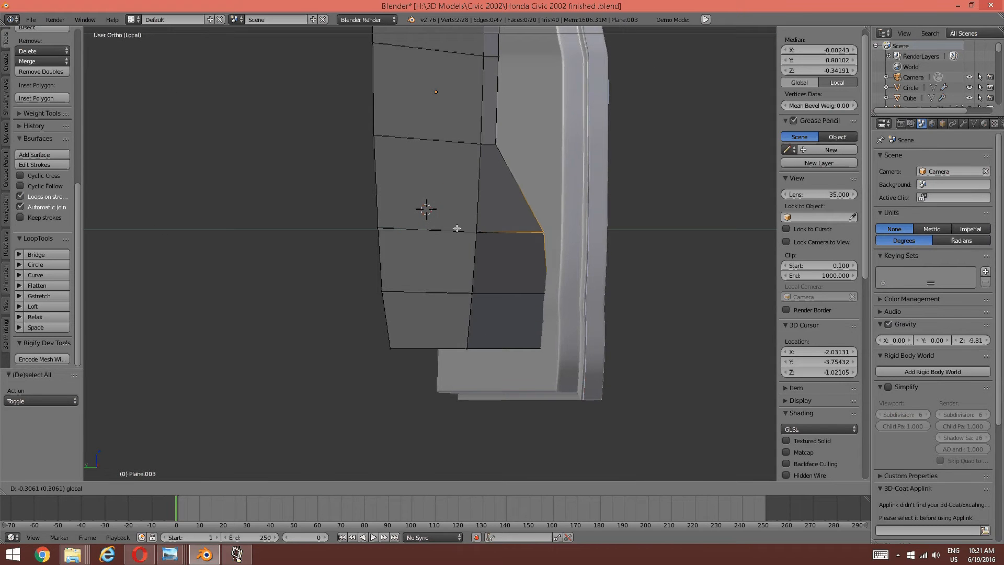
left_click(463, 226)
key("a")
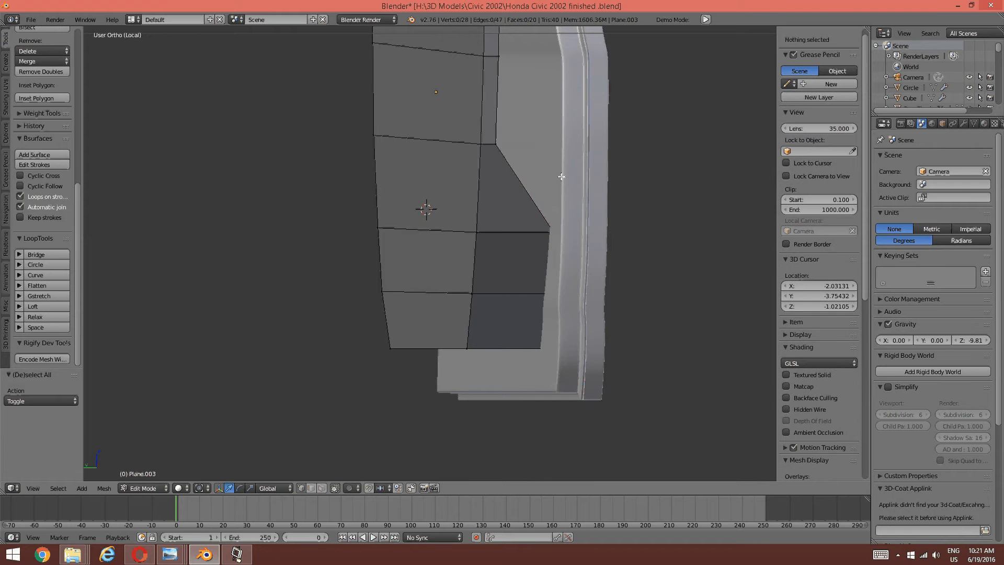
- Move both rim vertices at the third cut above the bottom edge along negative Y toward the door and deselect them
middle_click_drag(557, 197, 542, 331, "shift")
right_click(479, 279)
middle_click_drag(138, 331, 347, 336)
right_click(296, 315, "shift")
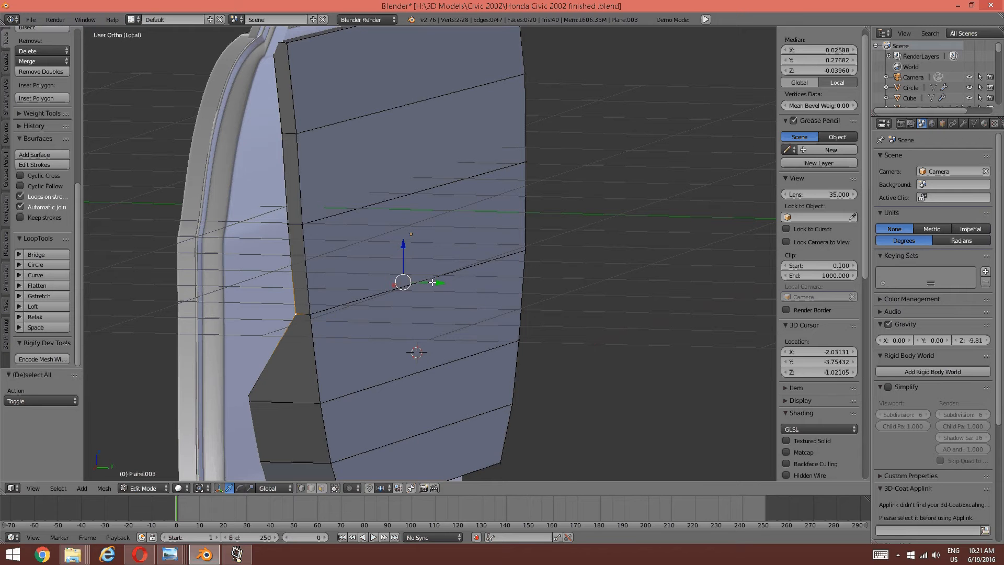
left_click_drag(433, 283, 371, 284)
key("a")
- Move both rim vertices at the fourth cut above the bottom edge along negative Y toward the door and deselect them
right_click(288, 224)
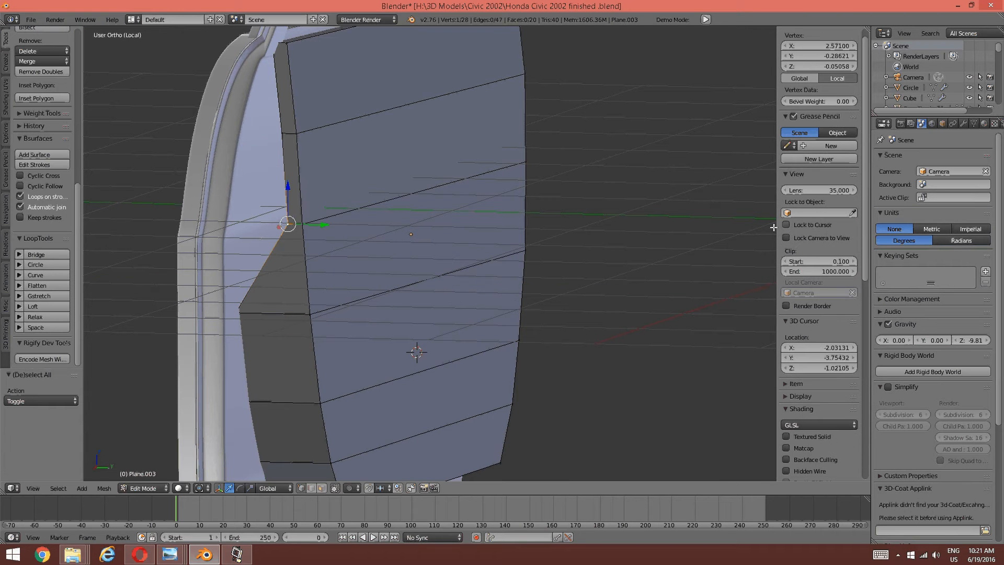
middle_click_drag(574, 291, 489, 238)
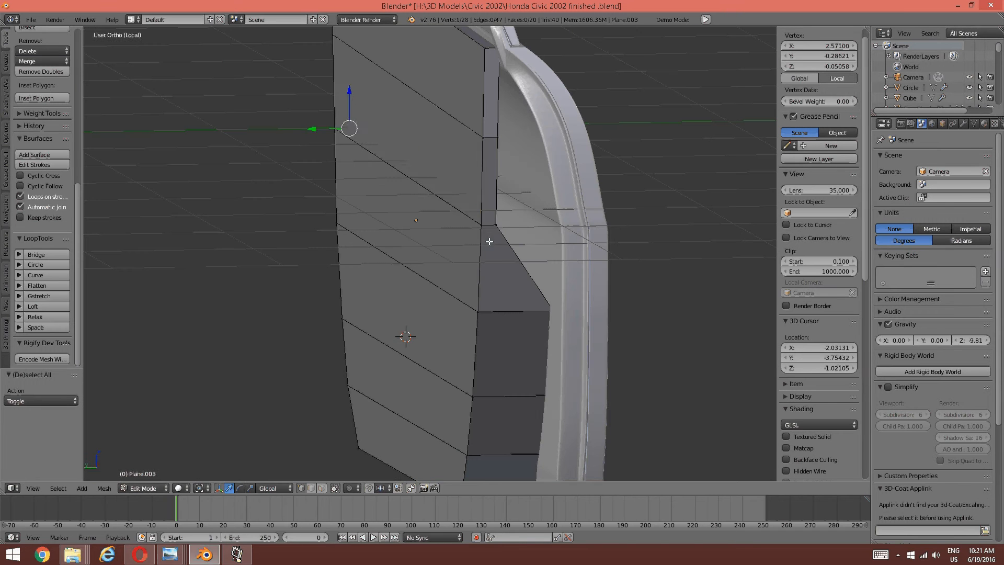
right_click(491, 236, "shift")
key("ctrl+z")
right_click(510, 249, "shift")
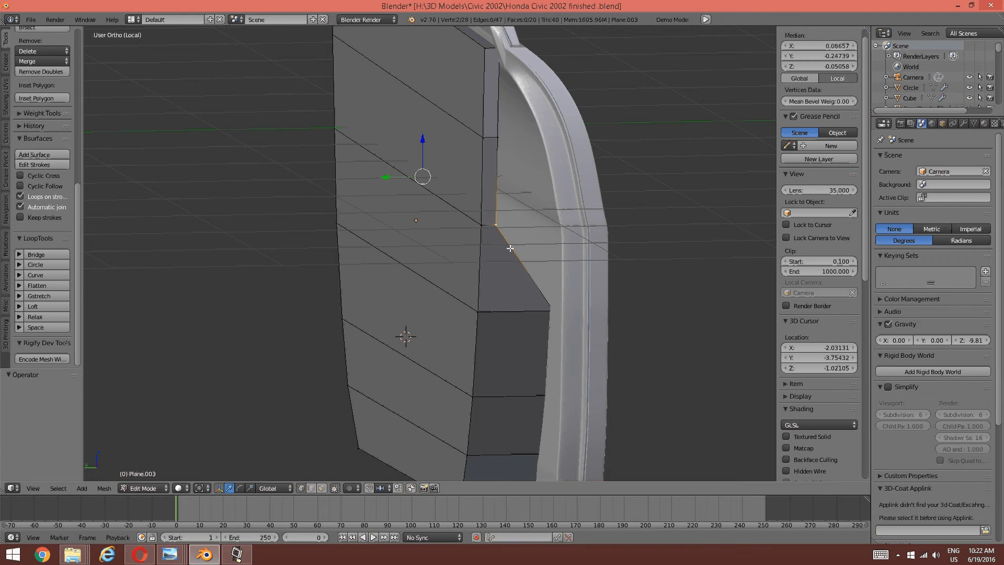
left_click_drag(385, 172, 444, 174)
key("a")
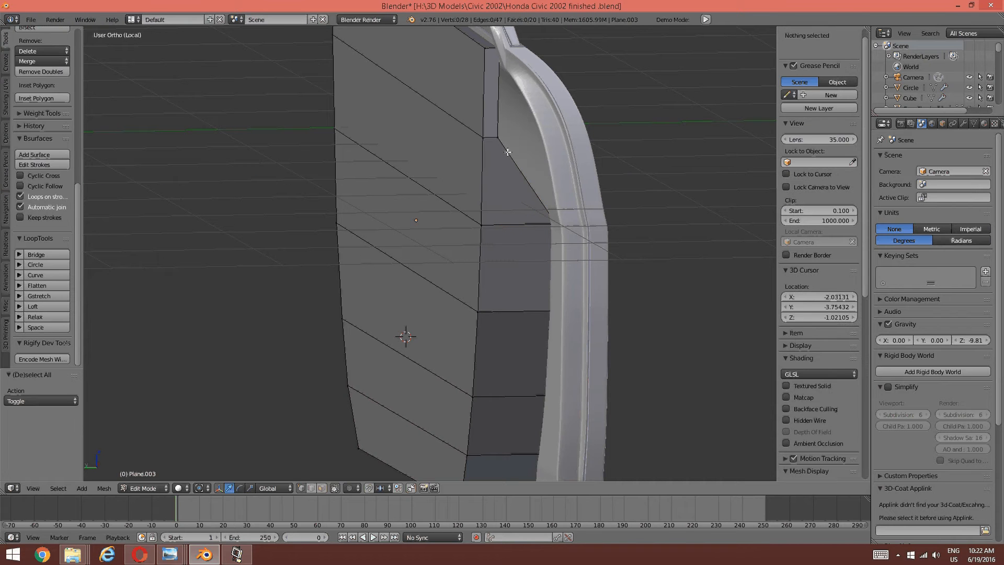
- Move both rim vertices at the uppermost cut about 0.25 along negative Y, in line with the rim below, and deselect them
right_click(497, 137)
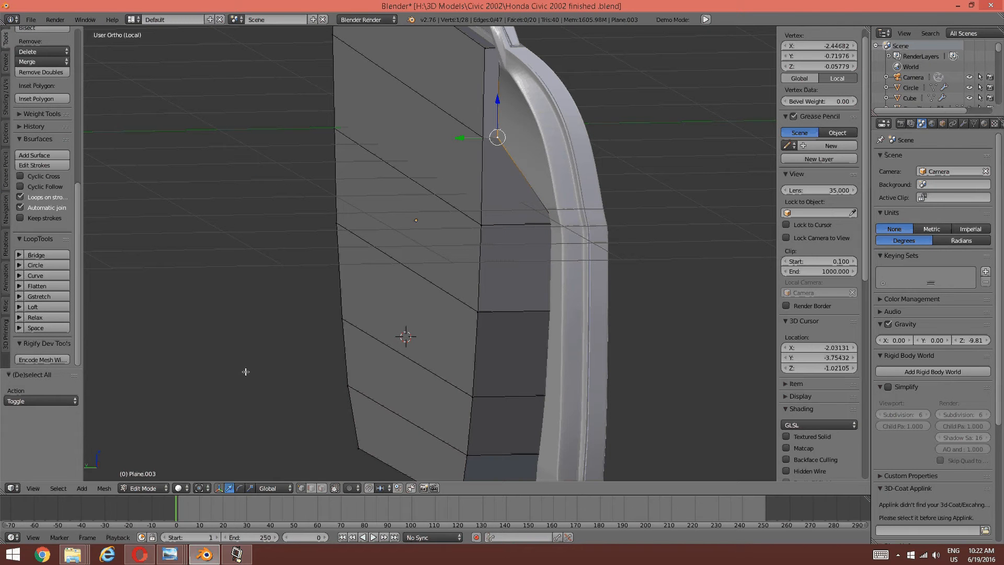
middle_click_drag(246, 295, 325, 211)
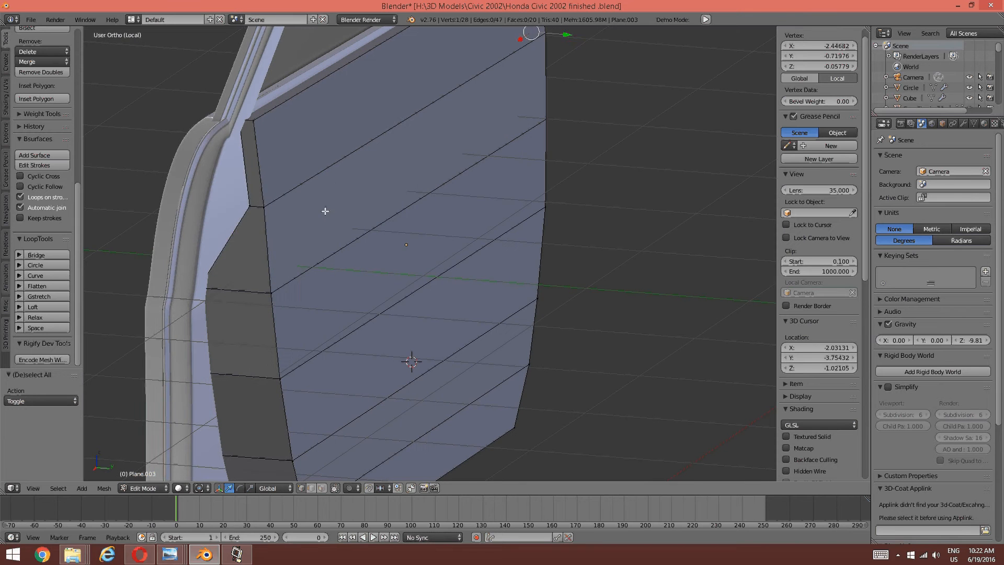
right_click(241, 213, "shift")
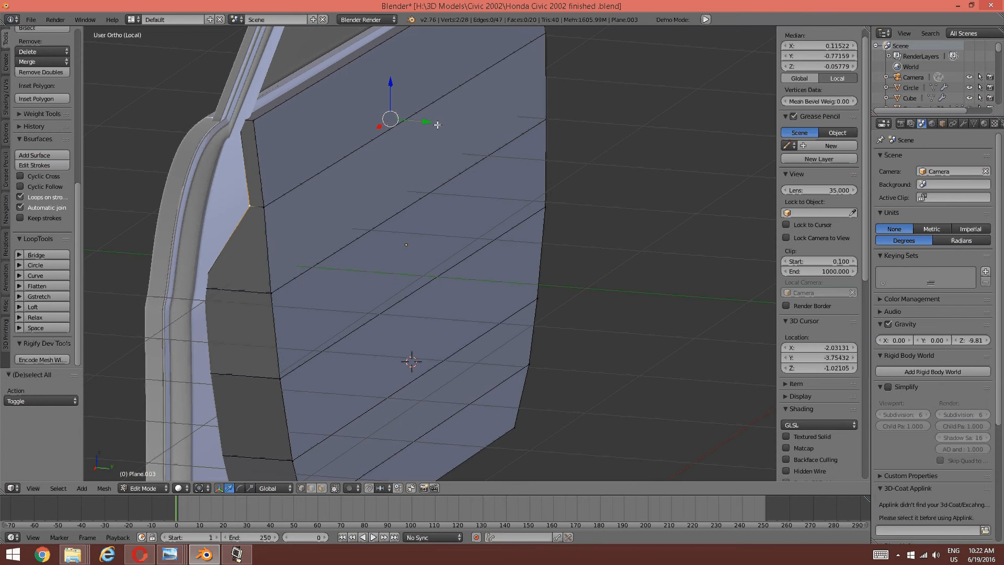
key("g")
key("y")
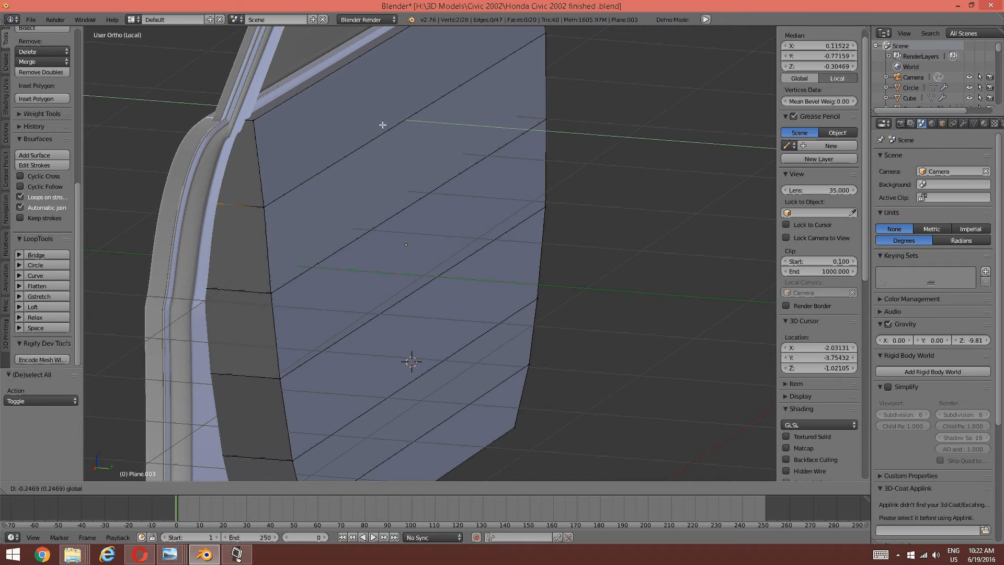
left_click(385, 126)
middle_click_drag(385, 126, 444, 287)
key("a")
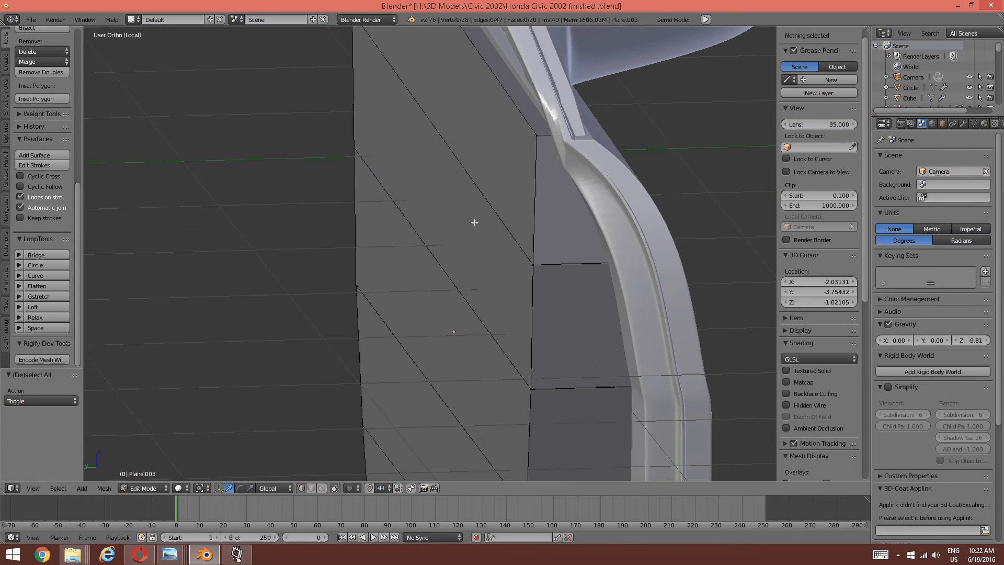
- In edge select mode, lower the panel face's top edge about 0.12 and shift it about 0.015 along negative Y, then deselect it
middle_click_drag(474, 222, 477, 289)
key("ctrl+Tab")
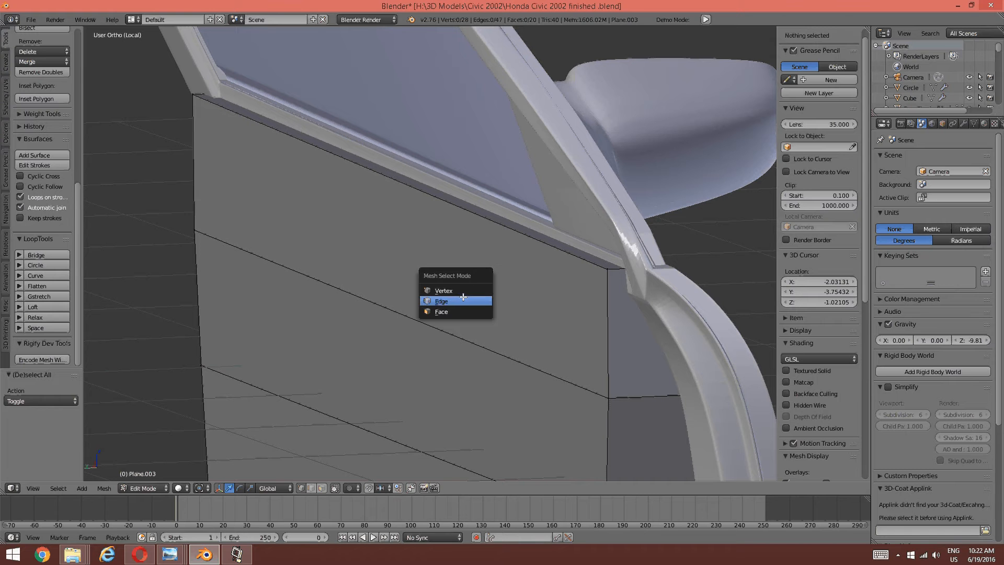
left_click(460, 300)
right_click(473, 208)
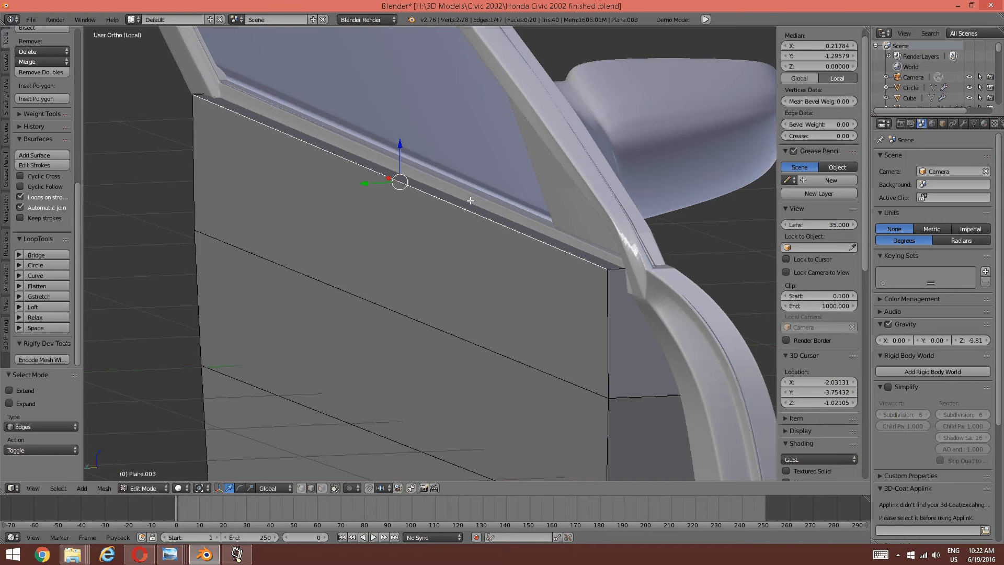
left_click(393, 145)
left_click_drag(395, 152, 403, 209)
key("KP_6")
key("KP_6")
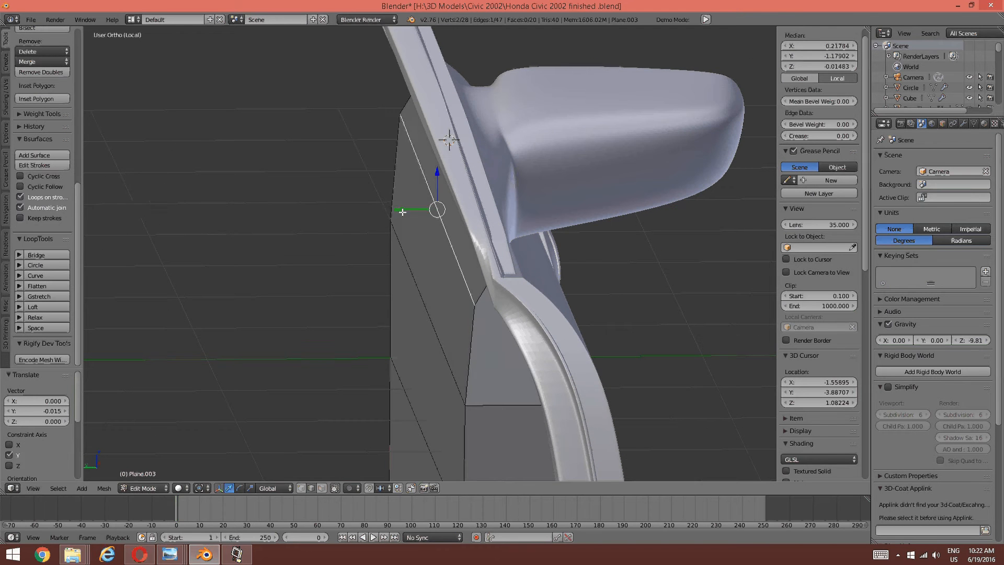
key("KP_6")
key("KP_4")
key("a")
- Add a loop cut around the extruded rim, slide it close against the panel face's border, and deselect it
key("KP_6")
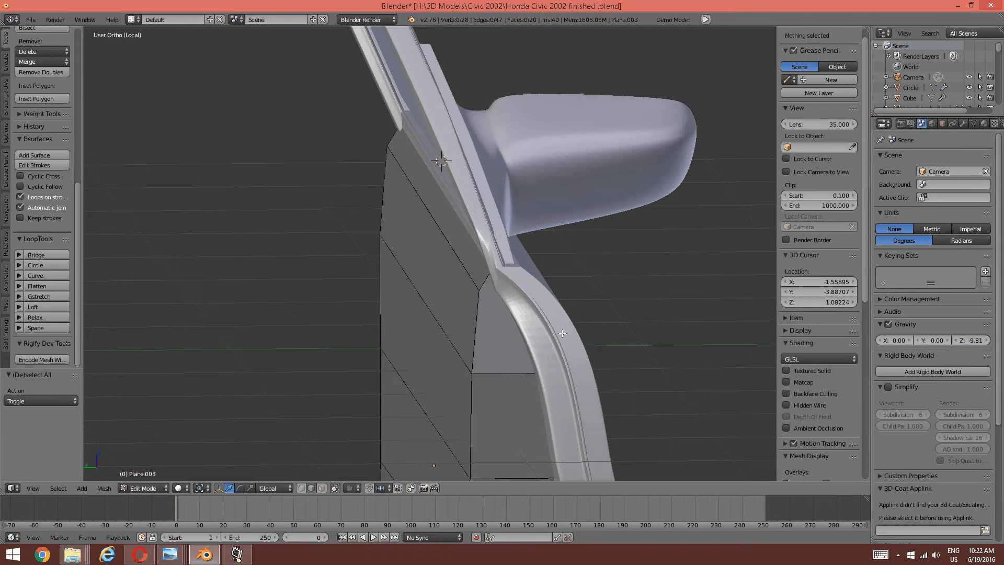
scroll(538, 277, "up", 2)
middle_click_drag(538, 277, 544, 278)
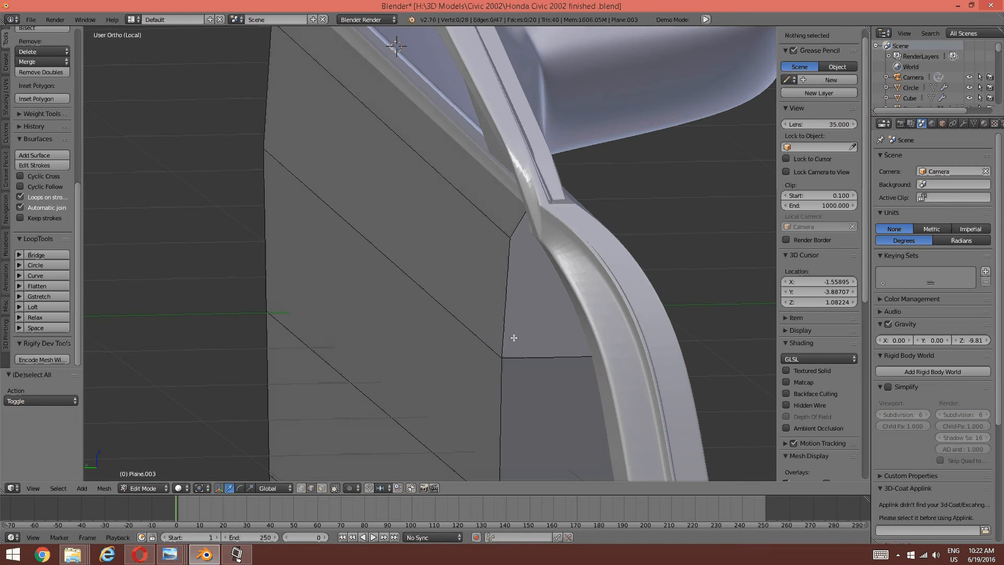
key("ctrl+r")
left_click(549, 352)
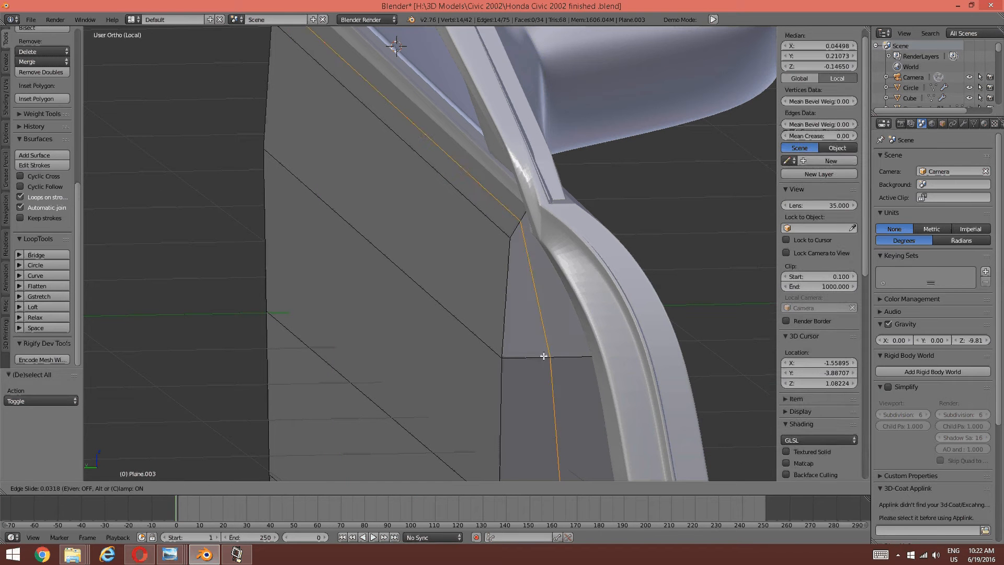
left_click(511, 361)
key("a")
scroll(533, 351, "down", 2)
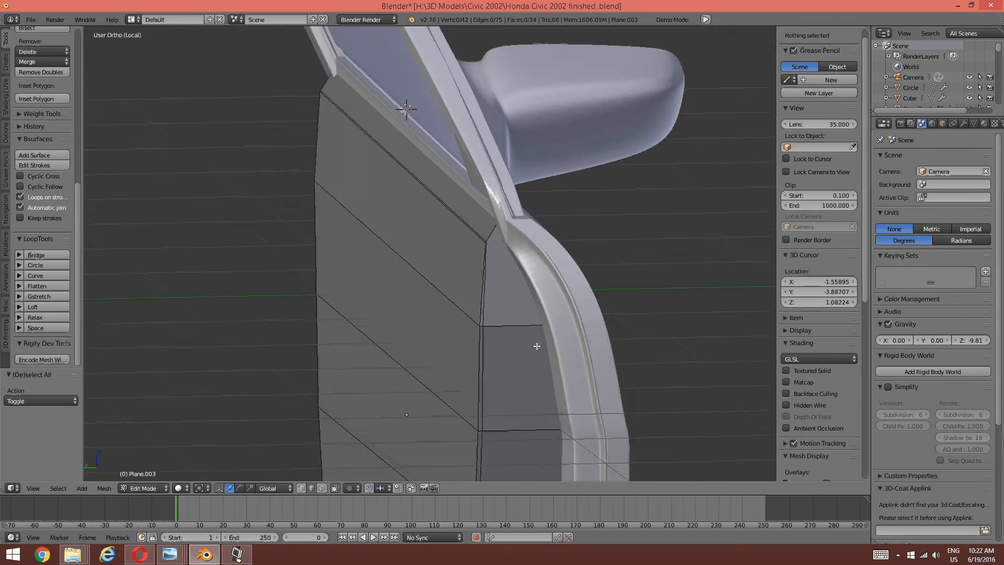
middle_click_drag(537, 347, 424, 244)
key("ctrl+r")
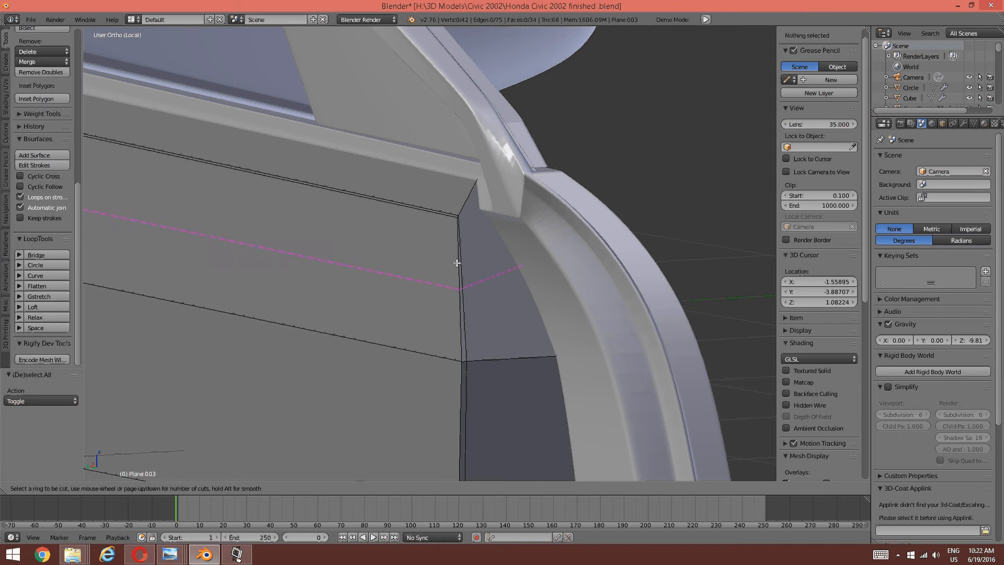
left_click(456, 246)
right_click(456, 218)
key("ctrl+z")
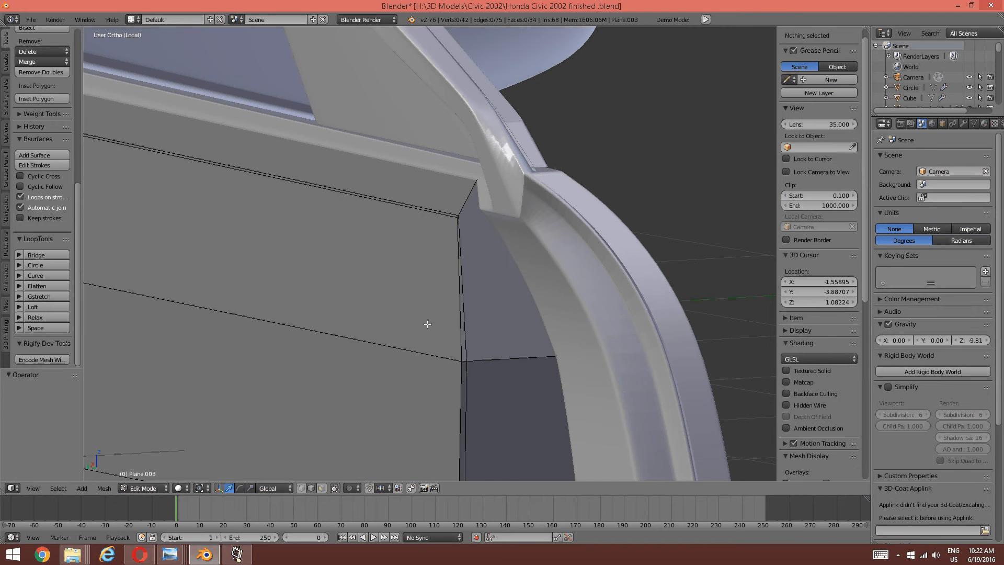
- Add a horizontal loop cut across the panel face's top row, slide it close beneath the top edge, and deselect it
key("ctrl+r")
left_click(471, 334)
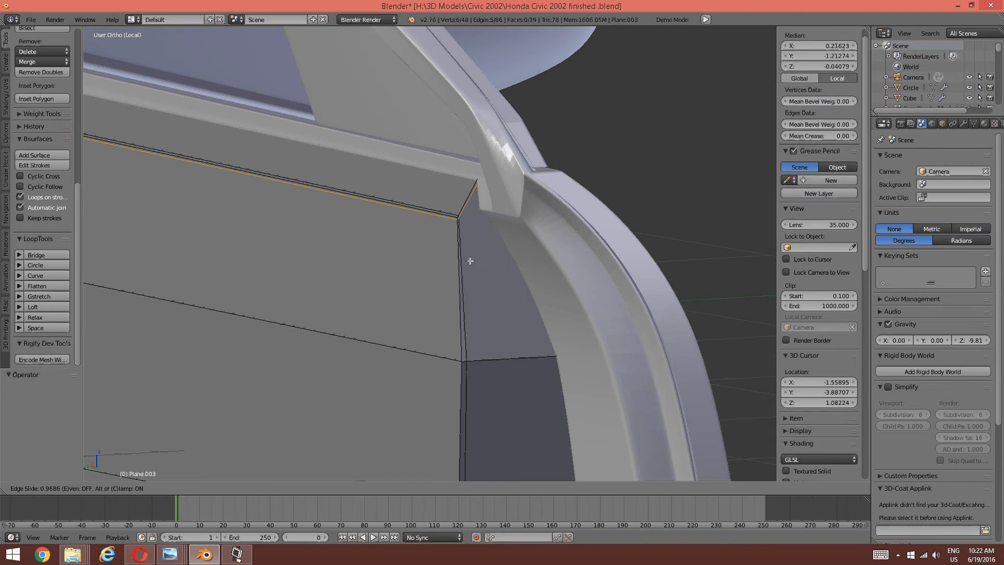
left_click(471, 265)
key("a")
scroll(473, 264, "down", 5)
scroll(473, 264, "down", 3)
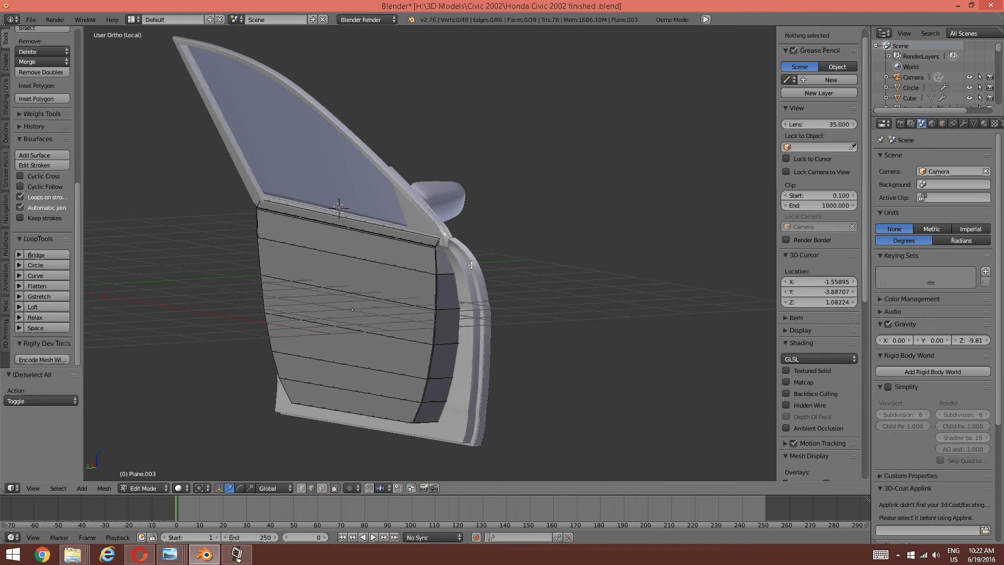
- Examine the door panel's shape in the reference photo maxresdefault (4).jpg in Windows Photo Viewer, and return to Blender
scroll(465, 283, "up", 8)
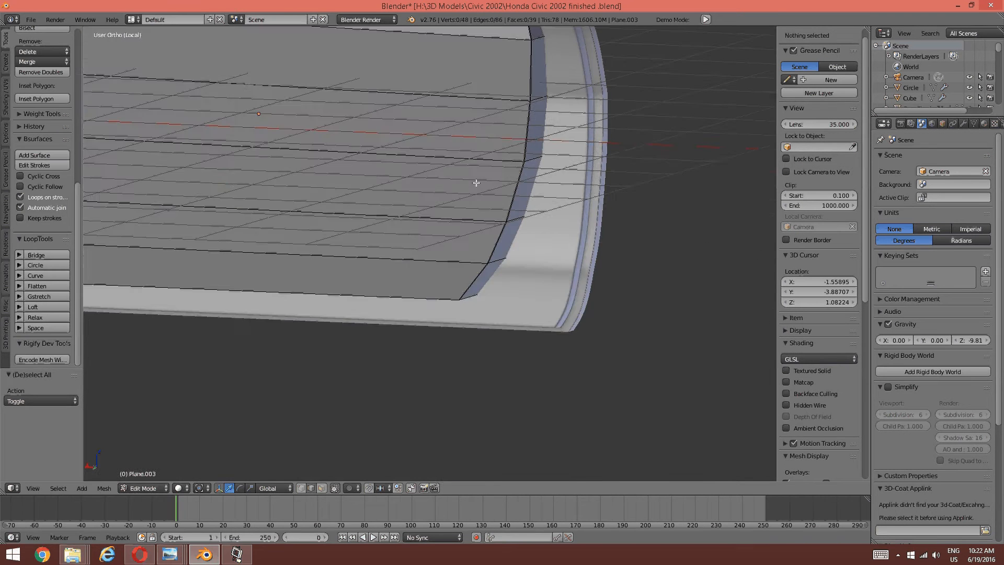
middle_click_drag(476, 183, 533, 254)
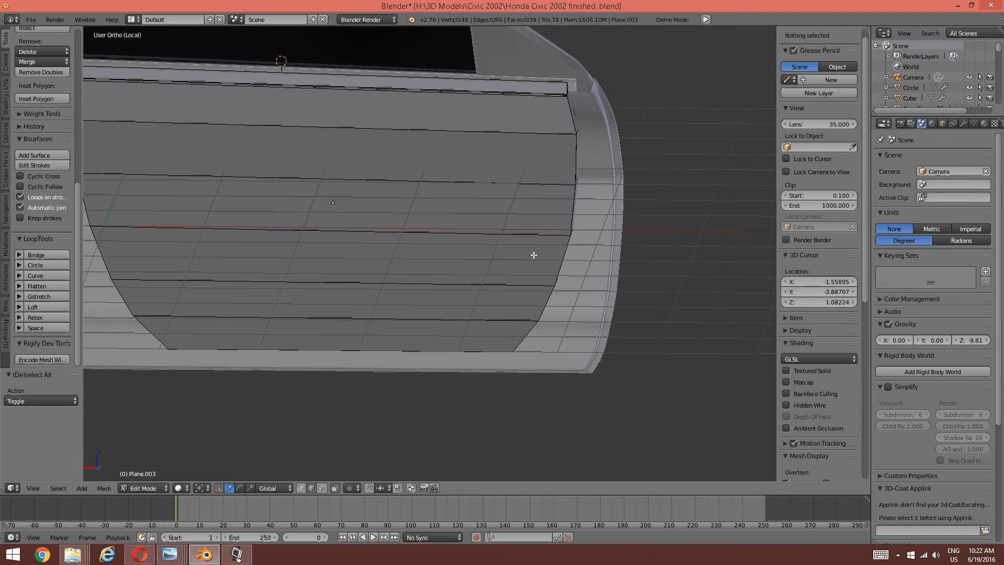
mouse_move(170, 554)
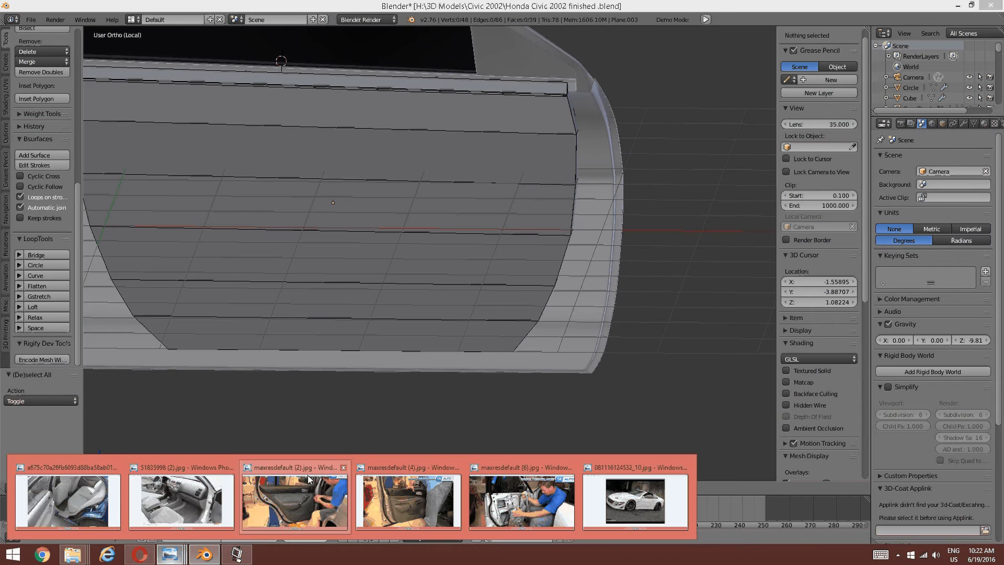
left_click(277, 518)
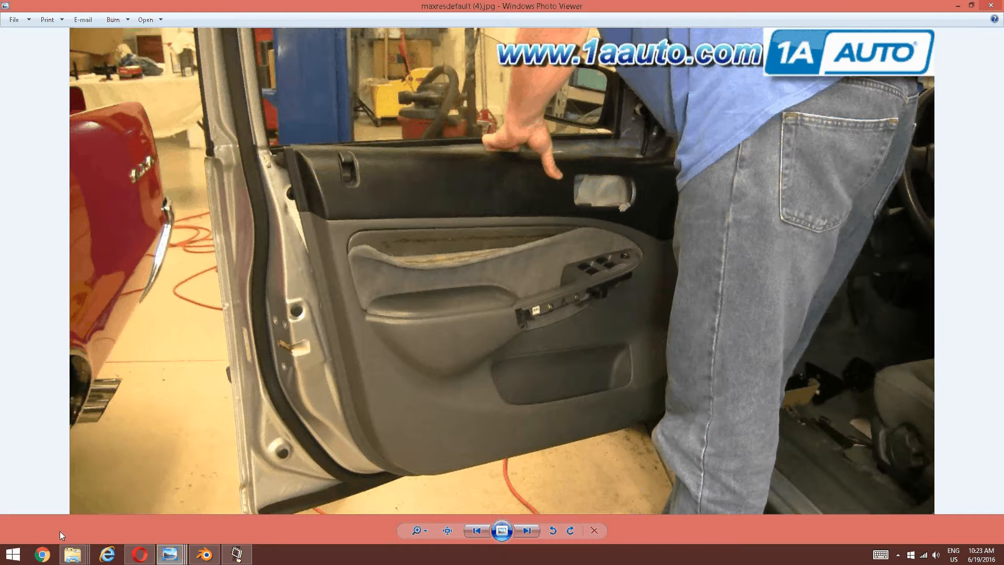
left_click(204, 554)
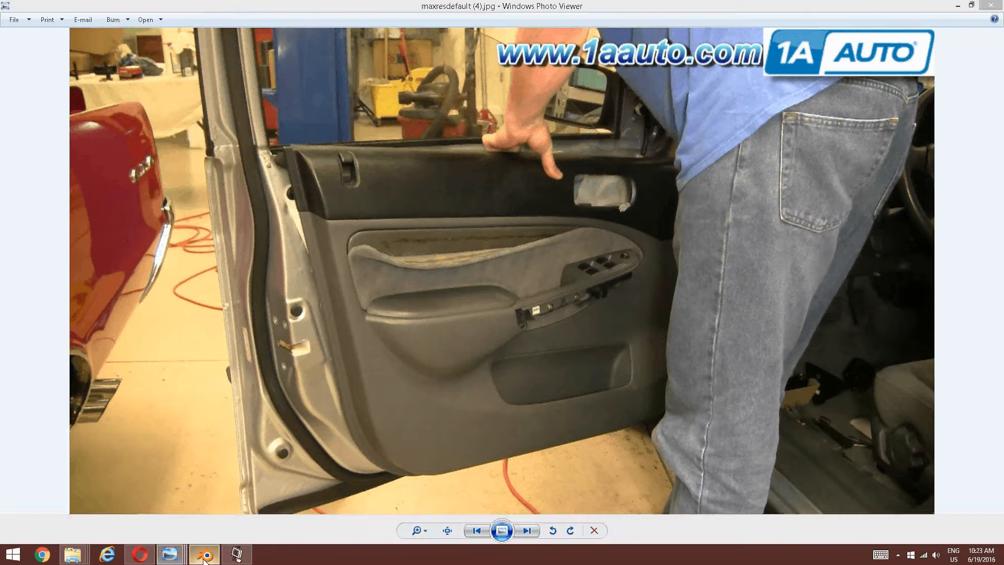
scroll(219, 334, "up", 4)
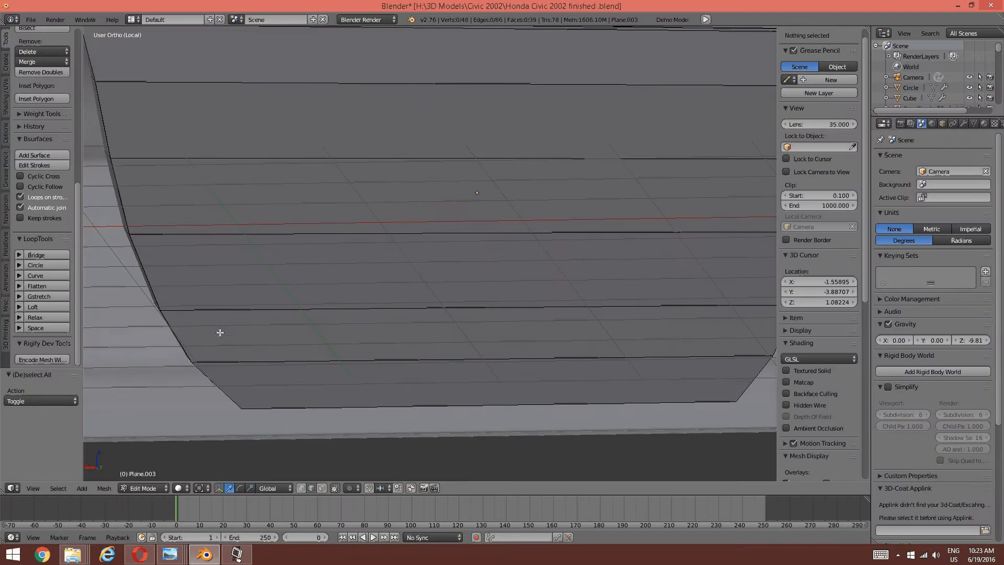
scroll(262, 341, "up", 2)
scroll(262, 341, "up", 4)
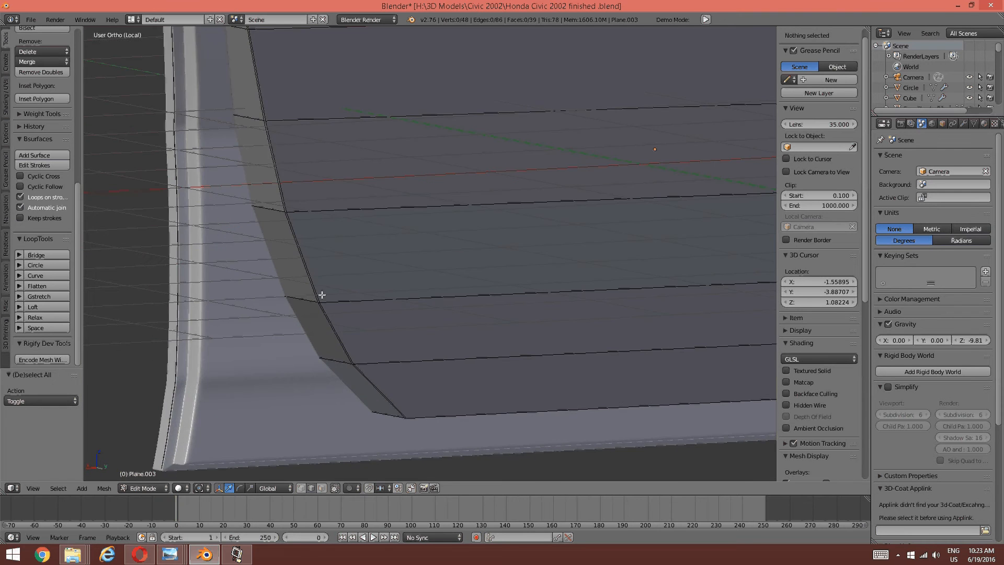
key("ctrl+Tab")
left_click(296, 312)
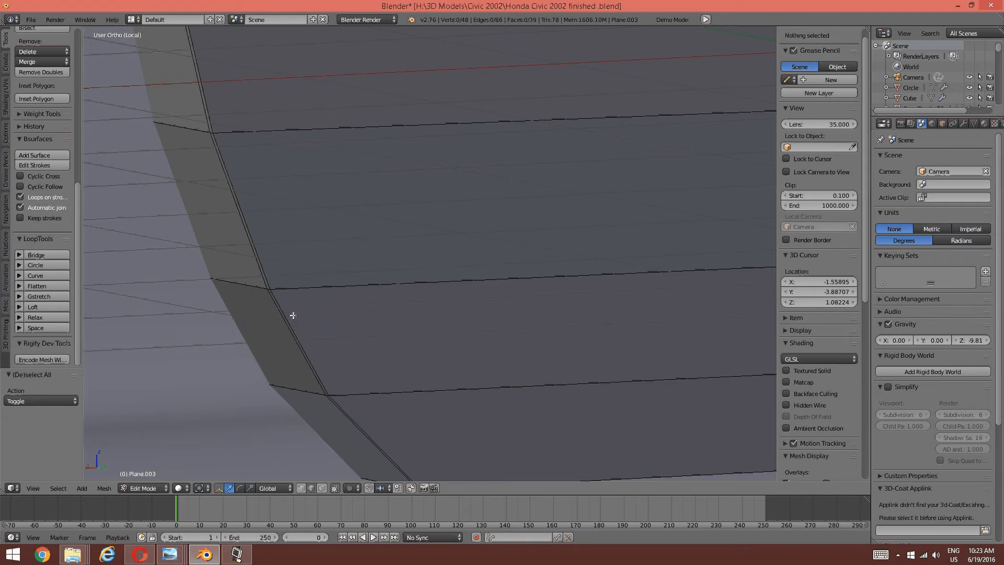
right_click(247, 284)
scroll(347, 283, "up", 4)
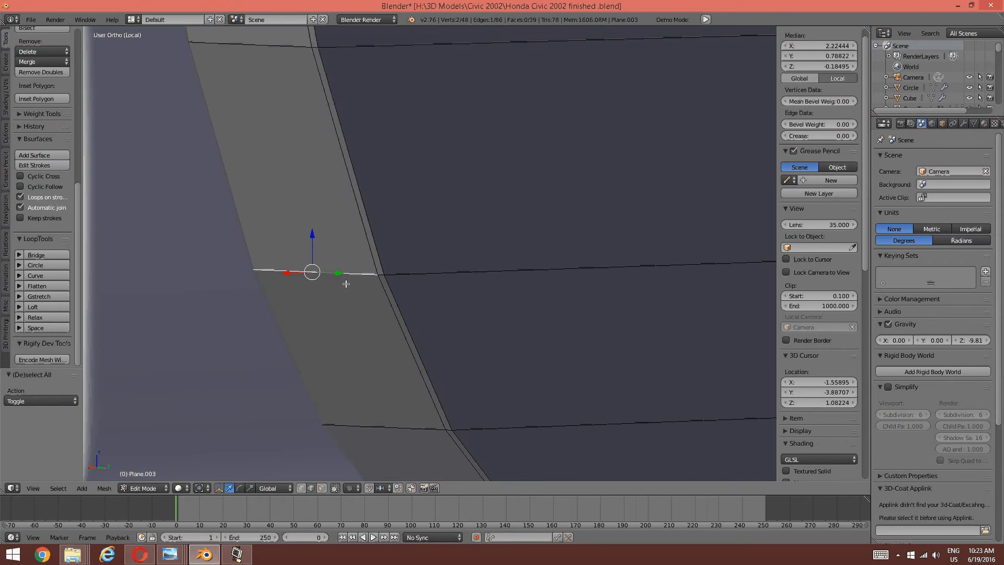
right_click(380, 275, "shift")
key("ctrl+z")
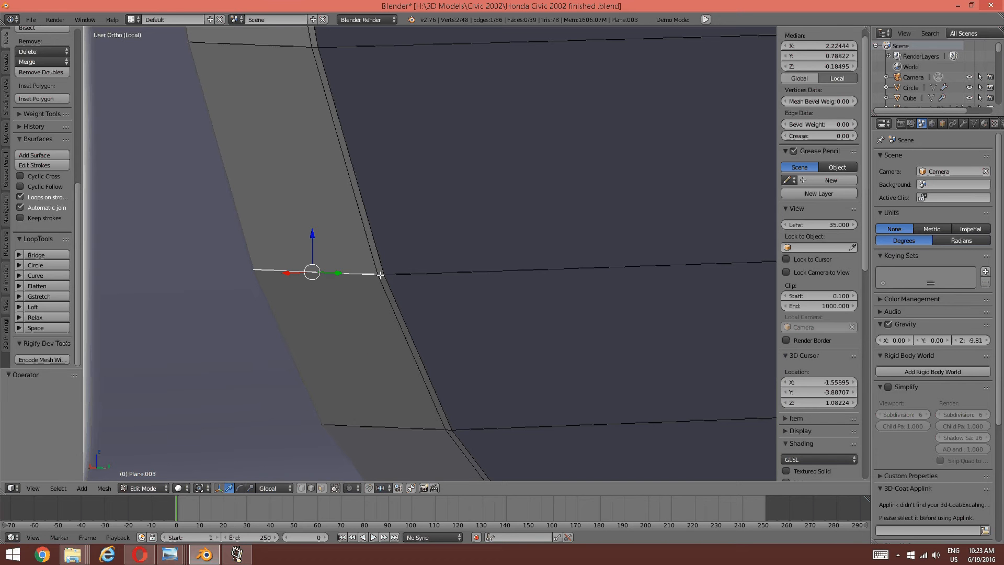
right_click(381, 275, "shift")
scroll(416, 275, "down", 5)
middle_click_drag(417, 275, 388, 283)
scroll(366, 287, "down", 2)
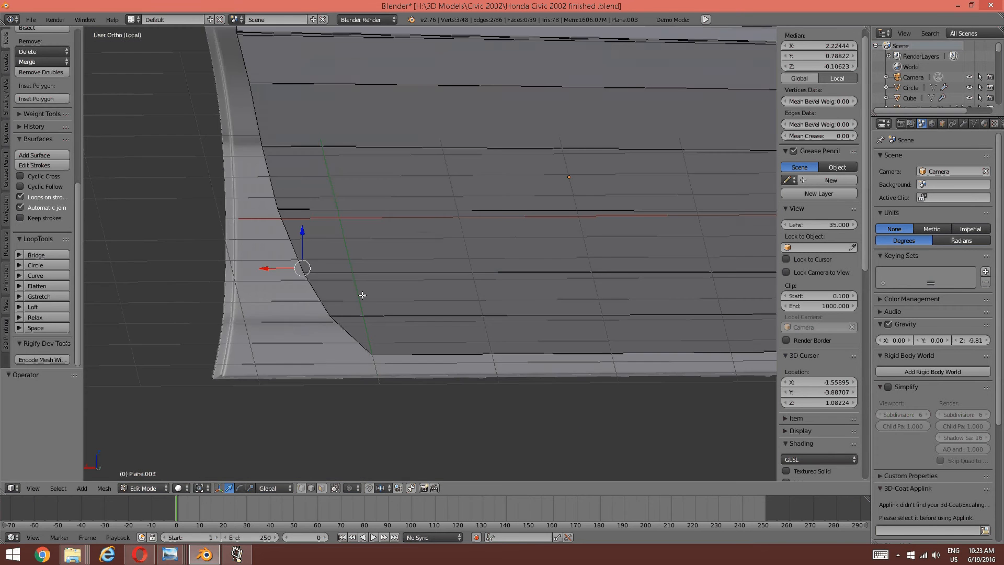
scroll(314, 303, "up", 4)
key("a")
- Add a horizontal loop cut just above the second cut from the panel's bottom edge, with an edge slide of about -0.95, and deselect it
key("ctrl+r")
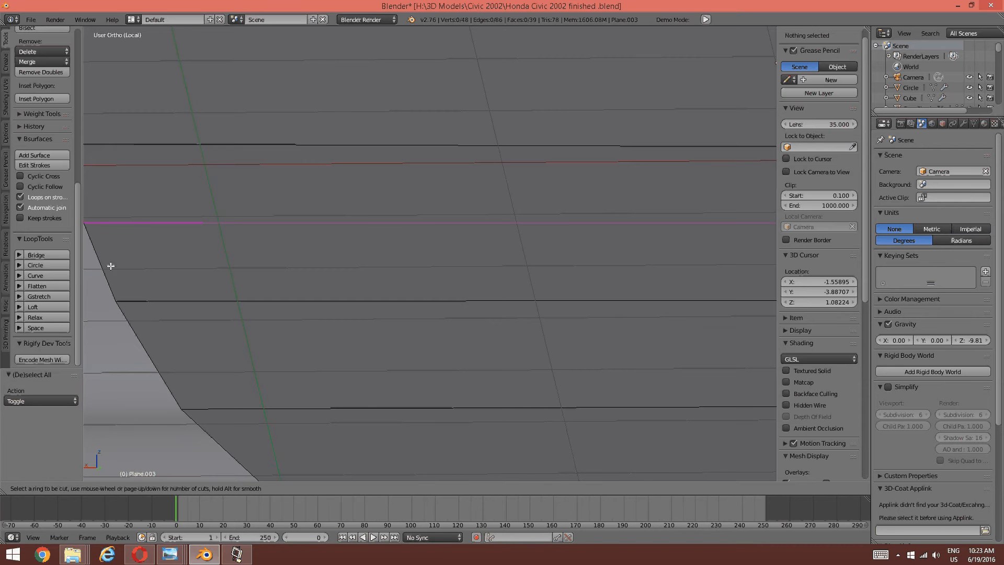
left_click(134, 314)
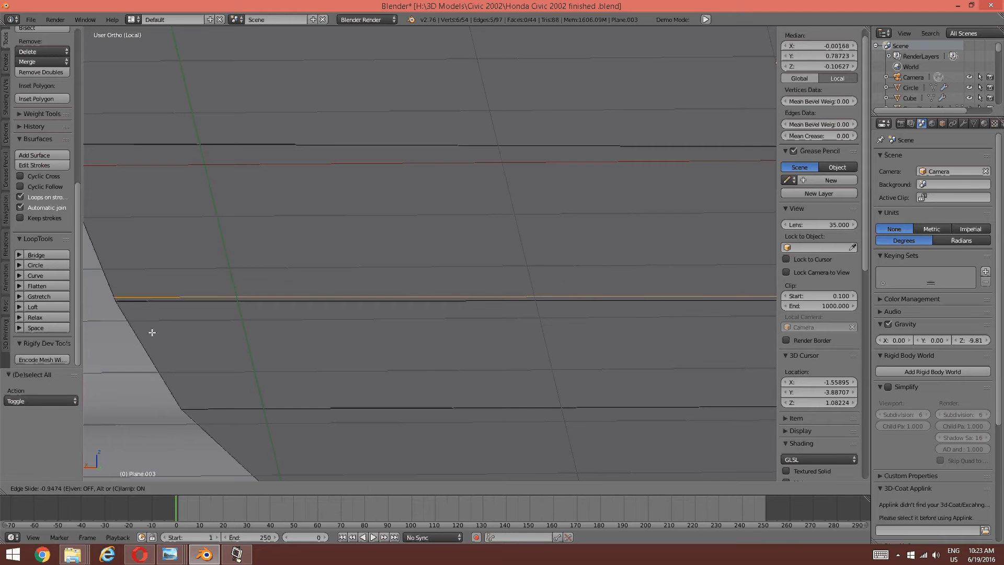
left_click(150, 331)
key("a")
- Add a vertical loop cut across the door panel, slide it close against the panel's left side edge, and deselect it
scroll(183, 334, "down", 3)
middle_click_drag(211, 349, 309, 303)
key("ctrl+r")
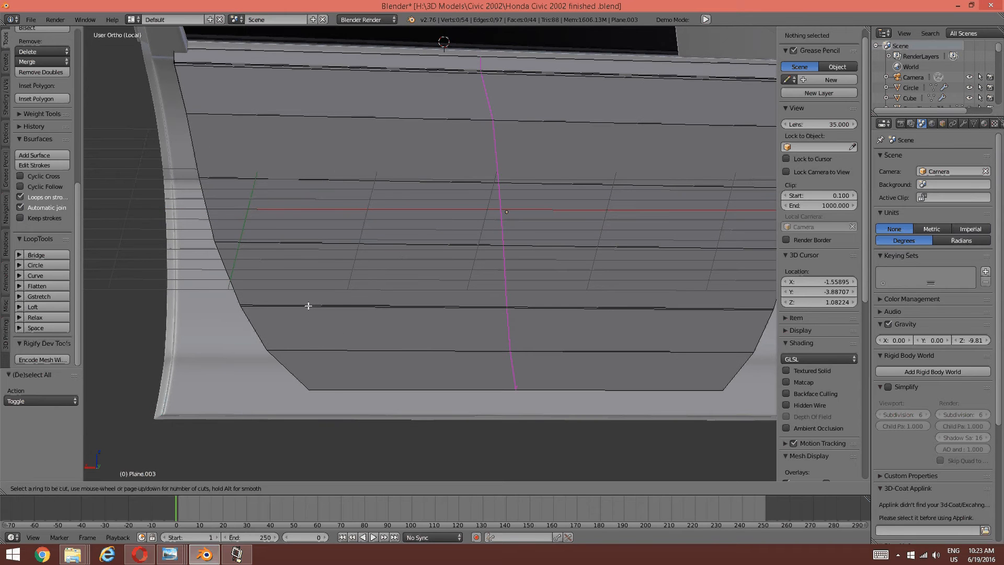
left_click(309, 303)
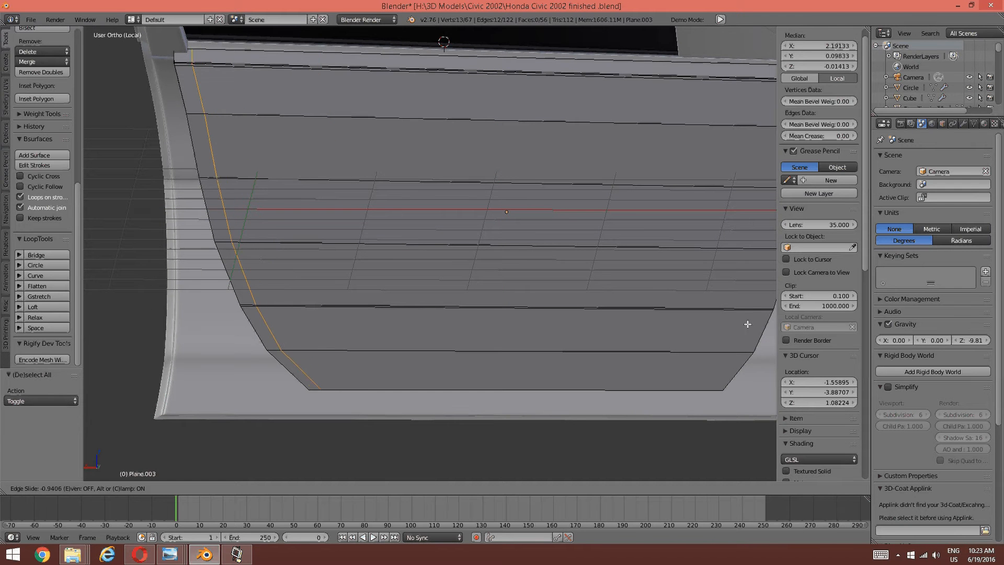
left_click(765, 332)
key("a")
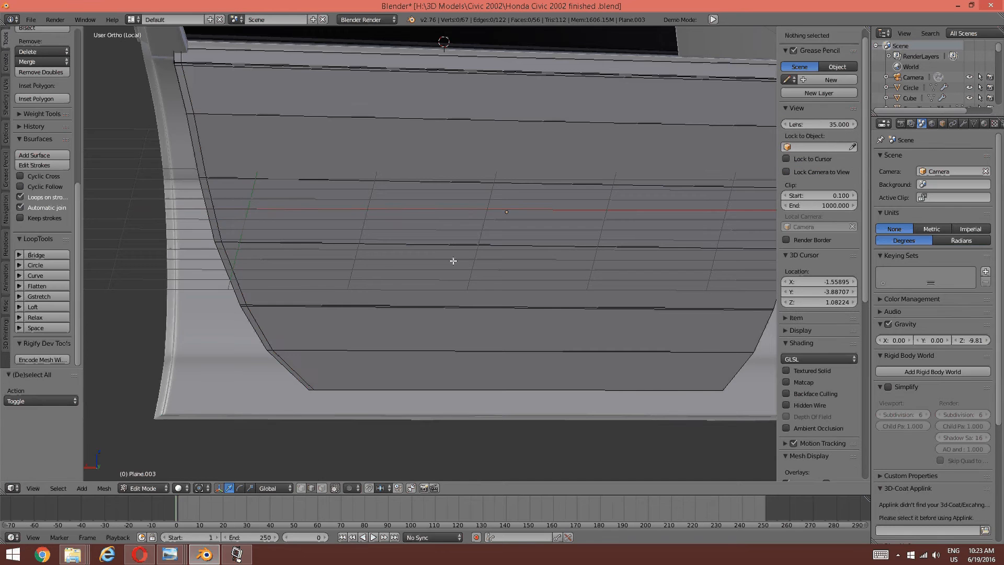
- Add another vertical loop cut, slide it close against the panel's right side edge, and deselect it
middle_click_drag(452, 260, 200, 278, "shift")
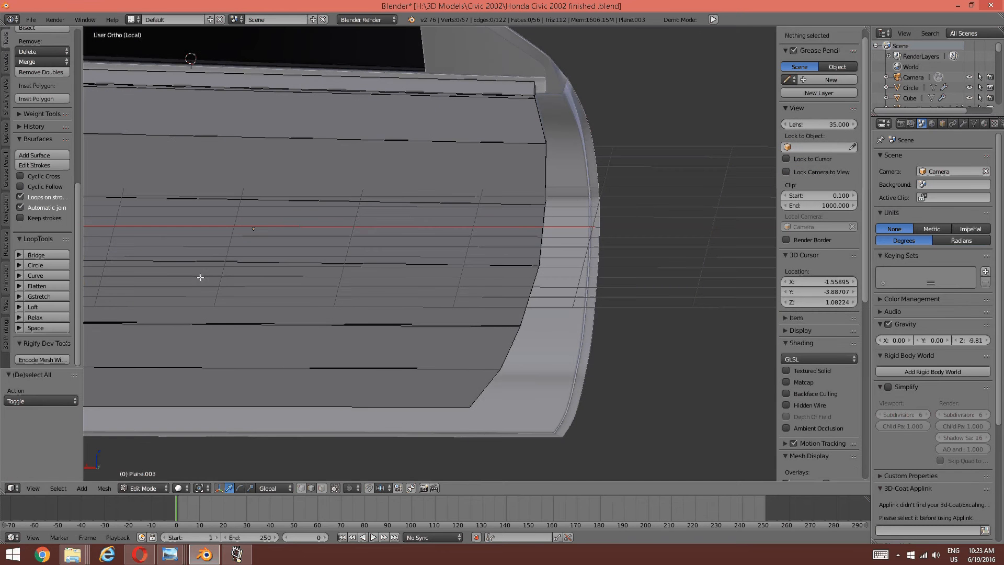
key("ctrl+r")
left_click(412, 220)
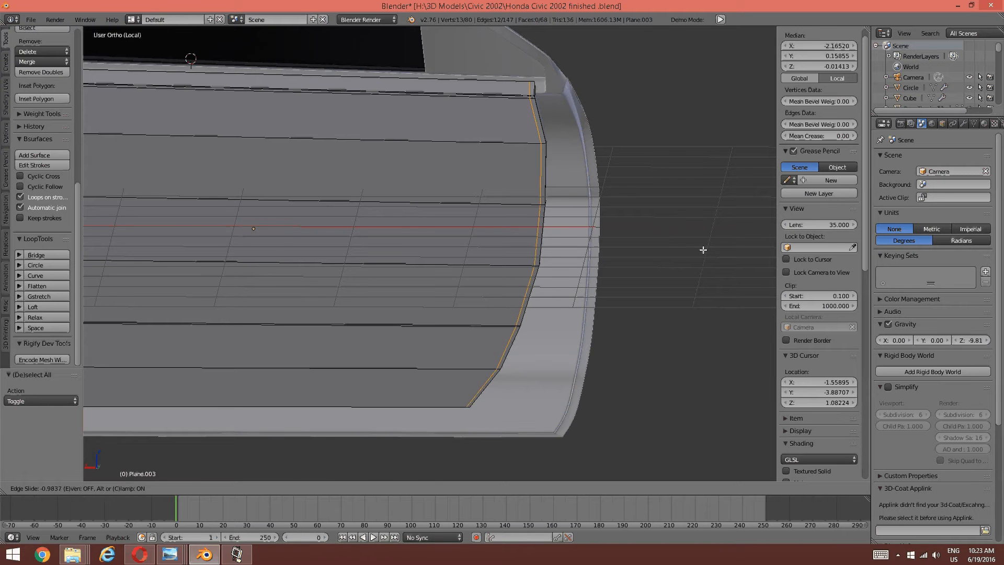
left_click(683, 273)
key("a")
- Add three evenly spaced vertical loop cuts across the middle of the panel without sliding them, and deselect them
middle_click_drag(442, 309, 551, 322, "shift")
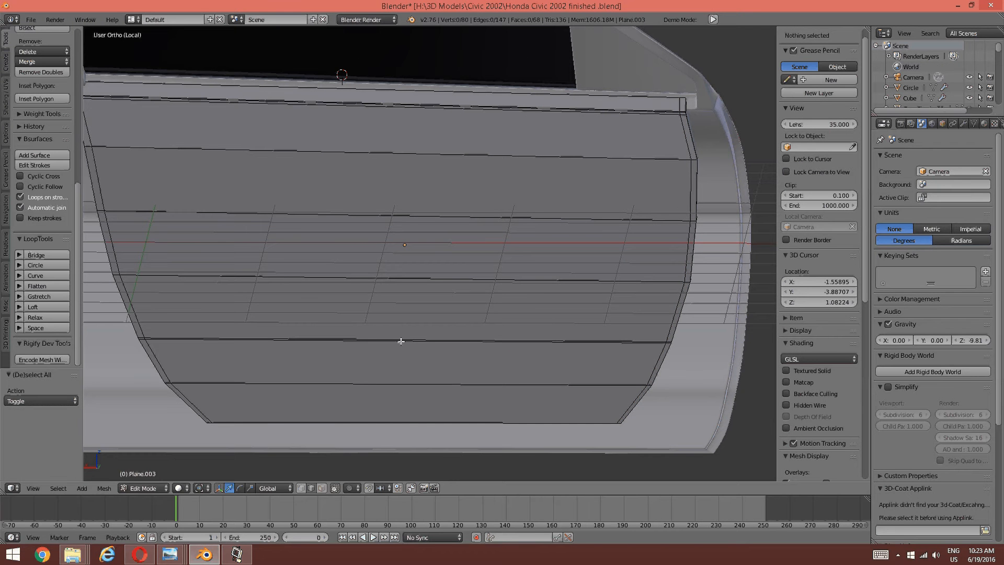
key("ctrl+r")
scroll(400, 340, "up", 1)
scroll(395, 342, "up", 1)
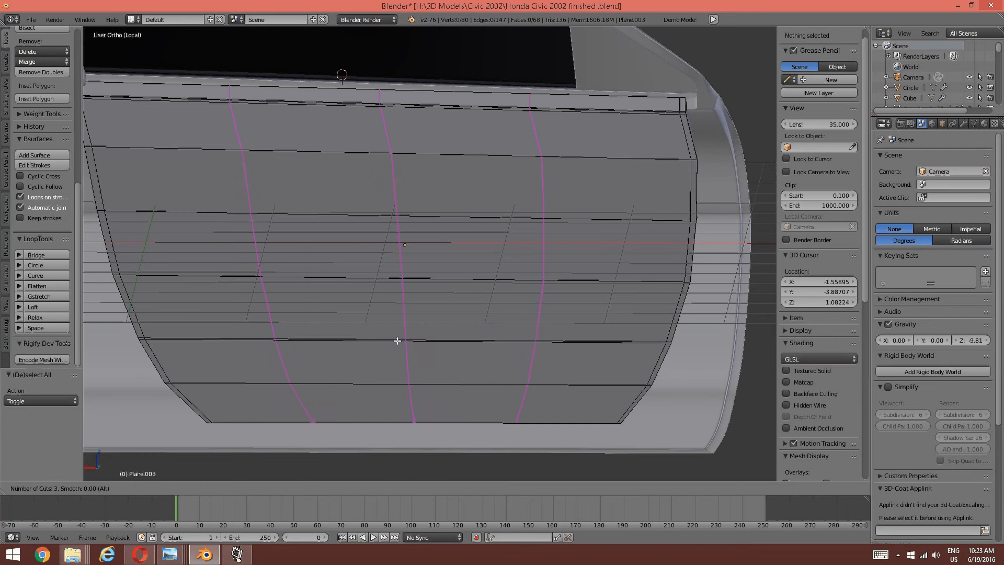
left_click(393, 342)
left_click(392, 342)
key("a")
- Add a Subdivision Surface modifier to the panel with View subdivisions set to 2, and switch to Object Mode
mouse_move(392, 342)
middle_mouse_down()
mouse_move(385, 369)
mouse_move(392, 337)
middle_mouse_up()
scroll(392, 336, "up", 4)
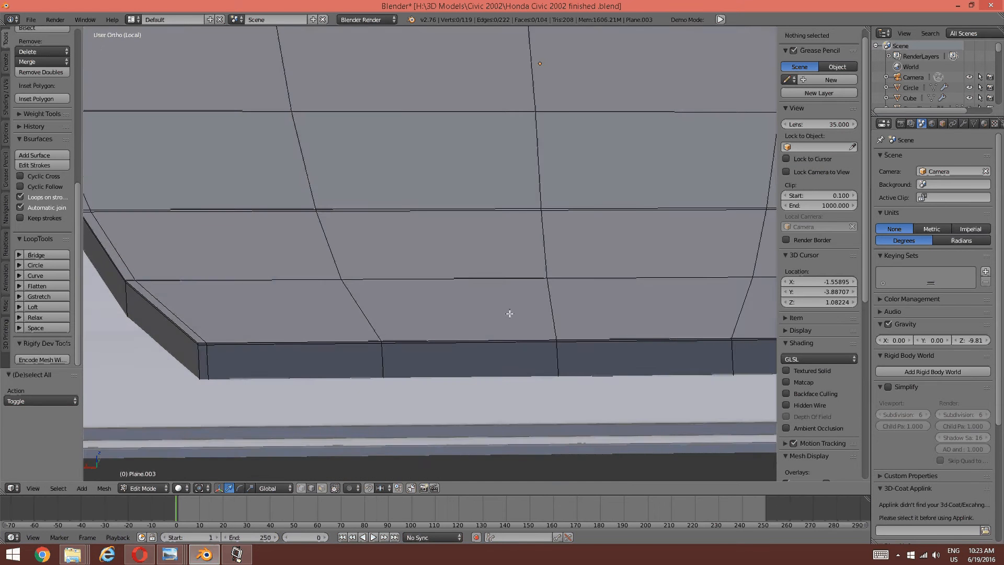
middle_click_drag(427, 375, 443, 320)
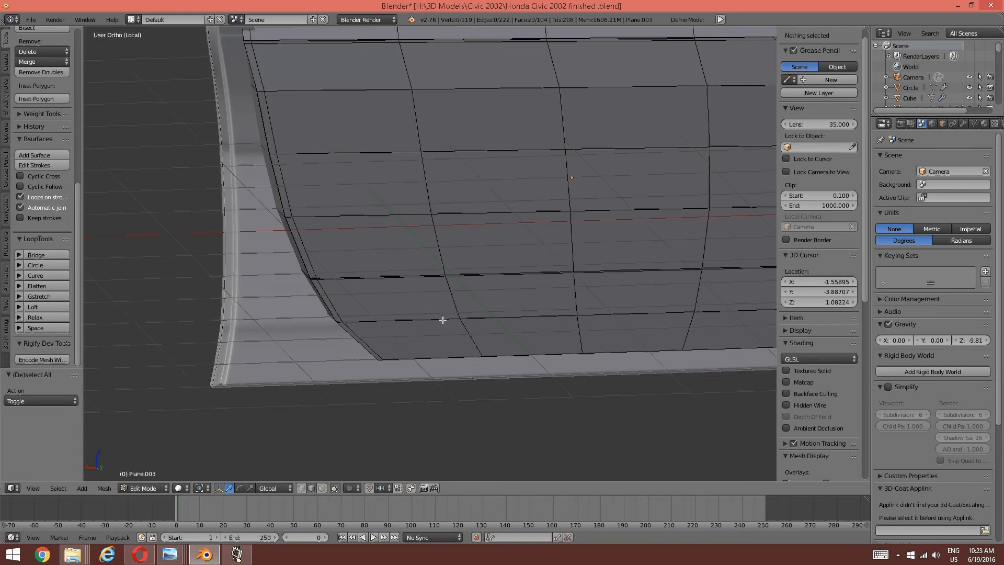
left_click(962, 122)
left_click(964, 158)
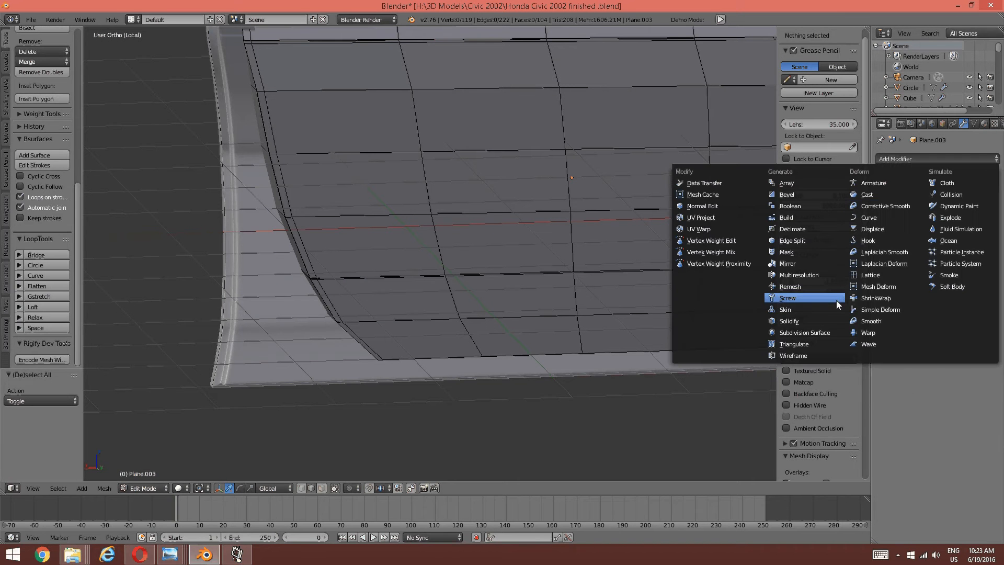
left_click(808, 331)
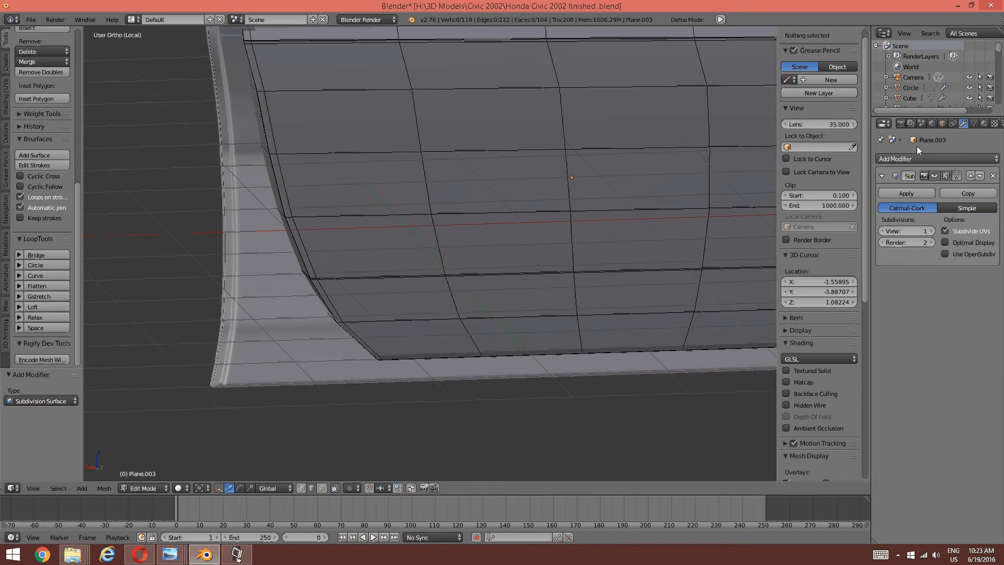
left_click(928, 233)
scroll(502, 324, "down", 3)
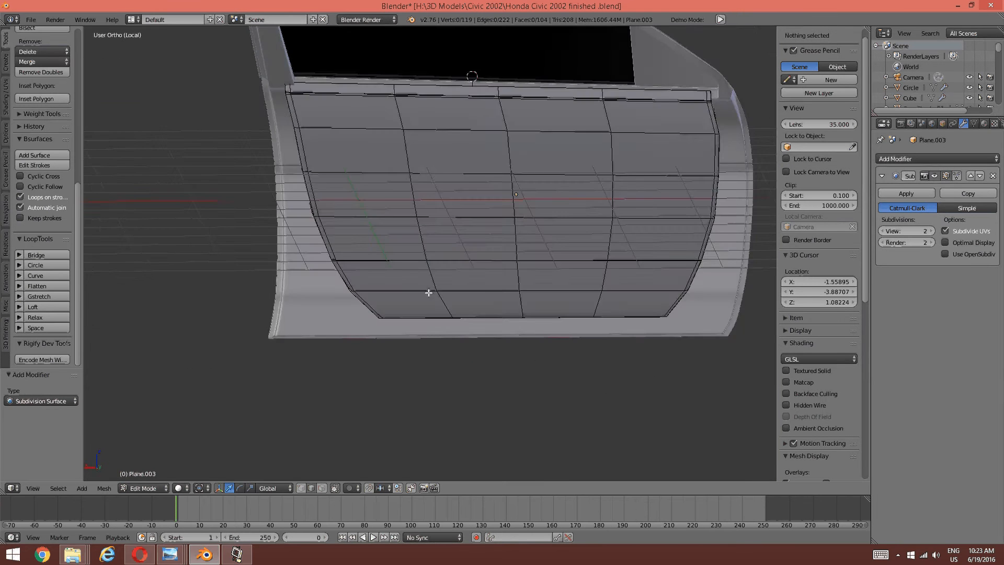
middle_click_drag(428, 293, 454, 305)
key("Tab")
left_click(356, 297)
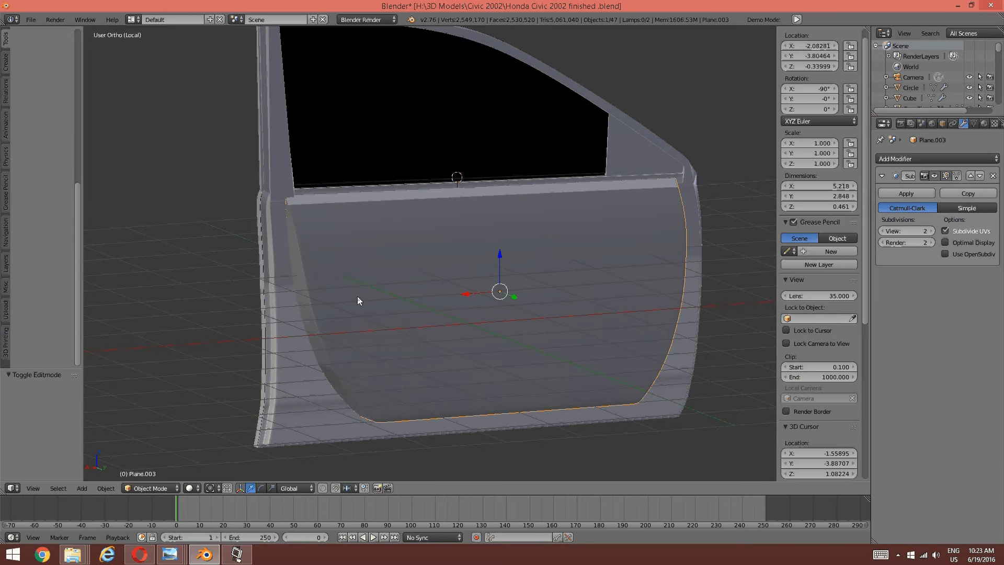
- Return the panel to Edit Mode and set the mesh selection to edges for work on its upper-left corner
middle_click_drag(381, 278, 430, 319)
scroll(460, 262, "up", 6)
scroll(431, 319, "up", 6)
key("Tab")
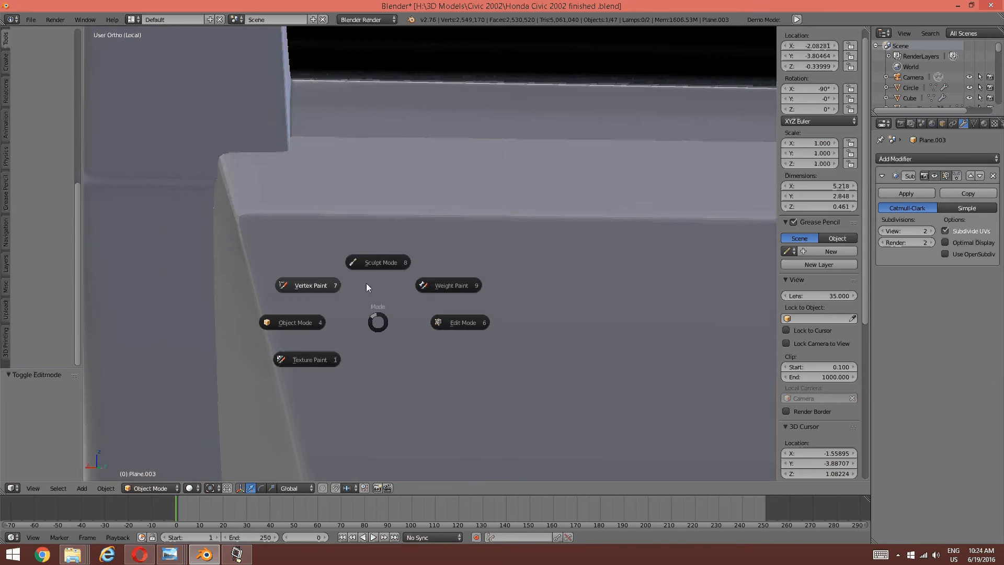
left_click(464, 324)
middle_click_drag(188, 243, 430, 294)
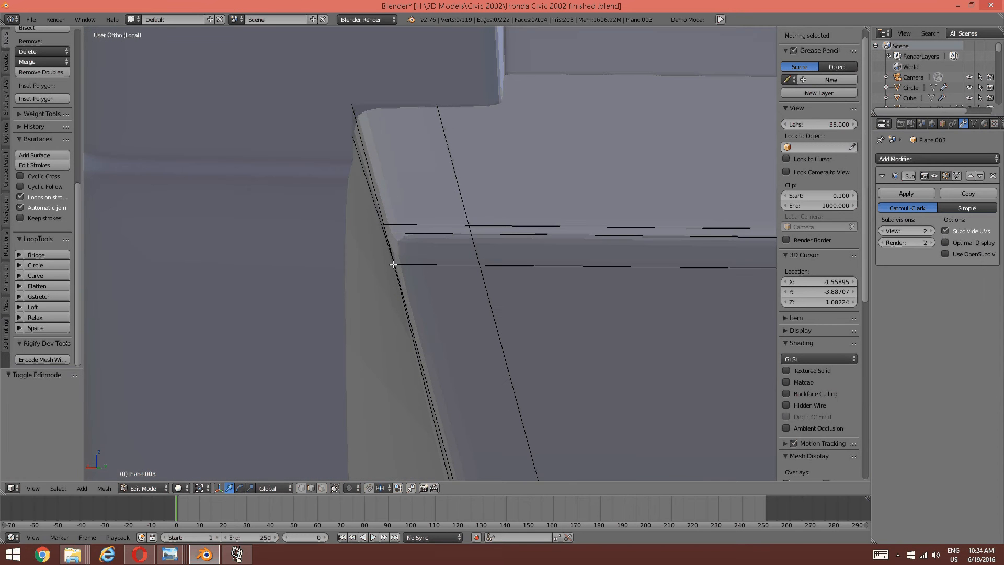
key("ctrl+Tab")
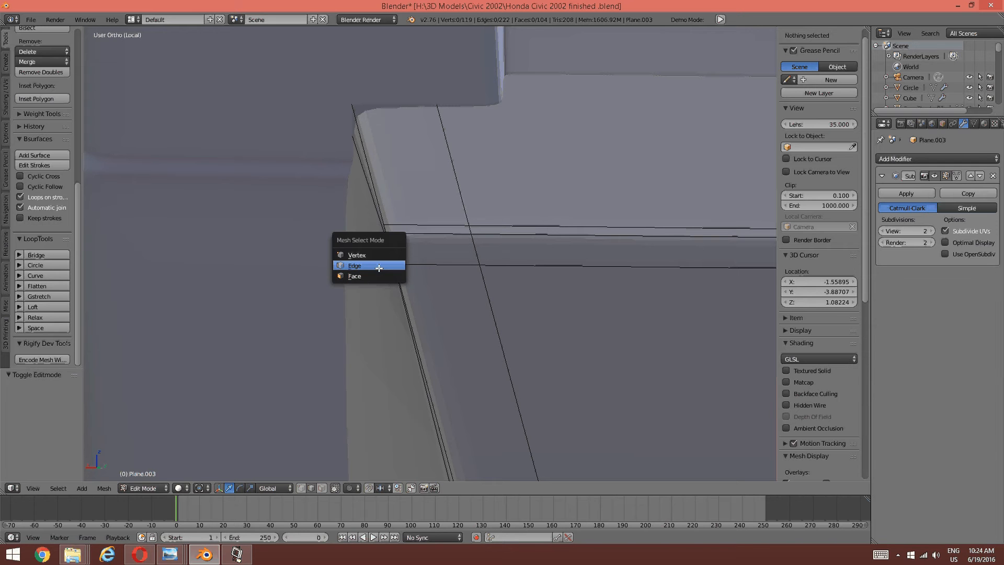
left_click(379, 268)
- Select the two short rim edges at the crease below the panel's upper-left corner, shift them slightly inward along X, and deselect them
right_click(385, 228)
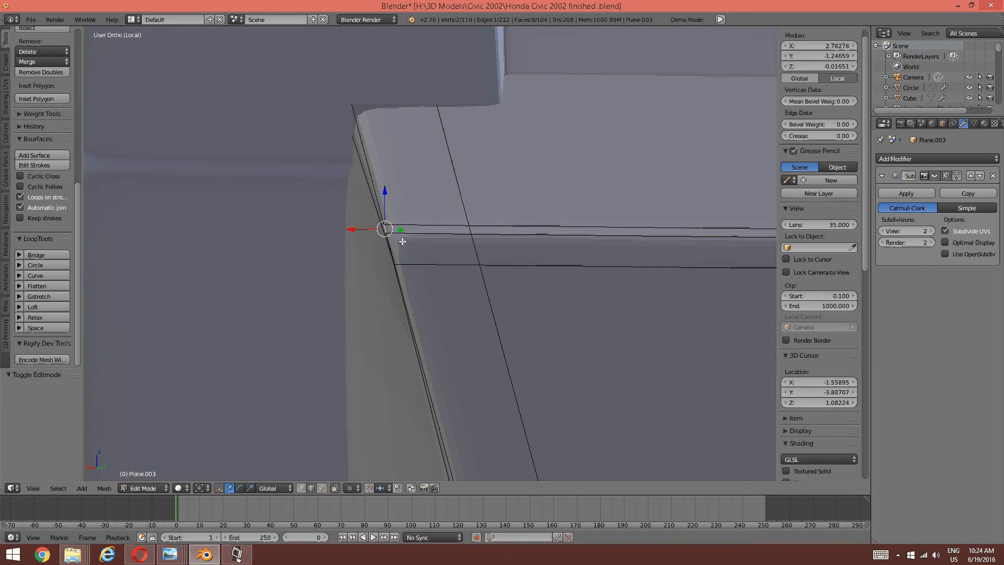
right_click(395, 249, "shift")
middle_click_drag(414, 242, 403, 244)
middle_click_drag(253, 281, 476, 254, "shift")
key("g")
key("x")
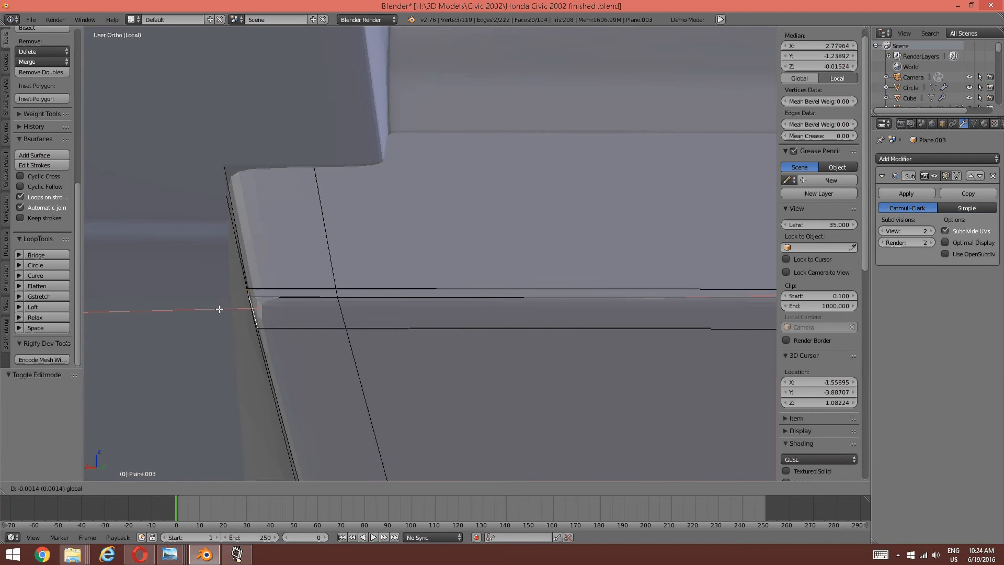
left_click(230, 307)
key("a")
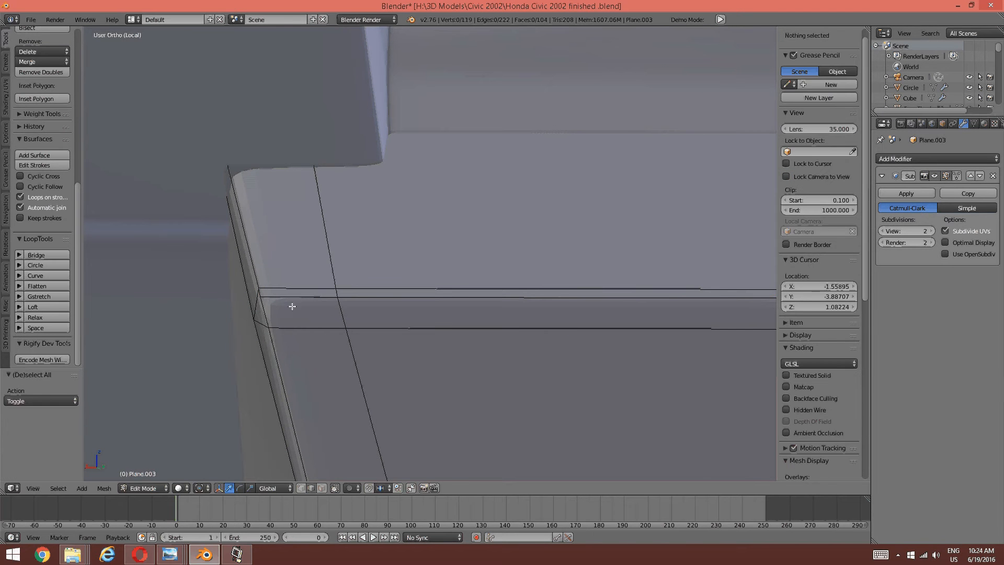
- Move only the upper of the two short corner edges further inward along X, and deselect it
right_click(260, 294)
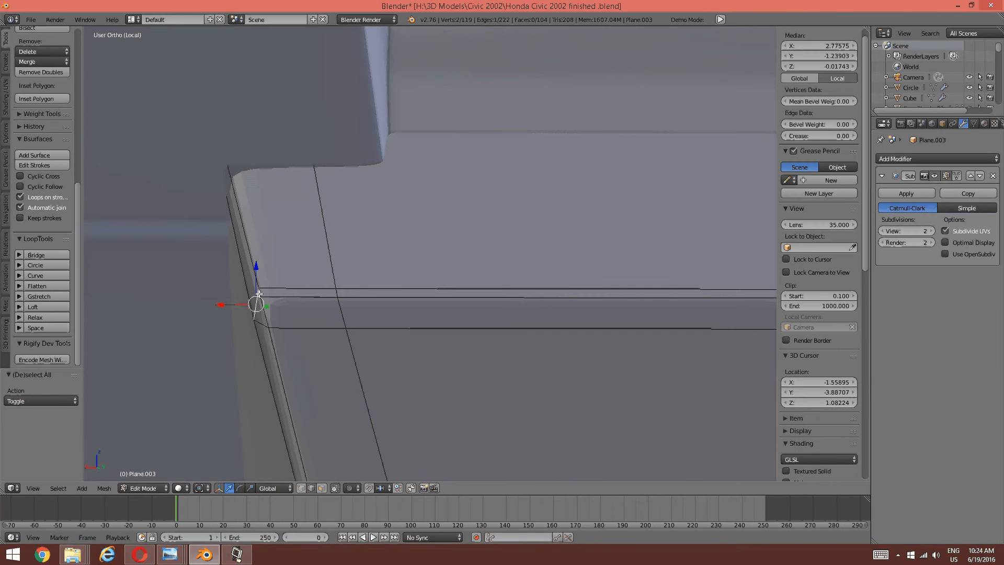
key("g")
key("x")
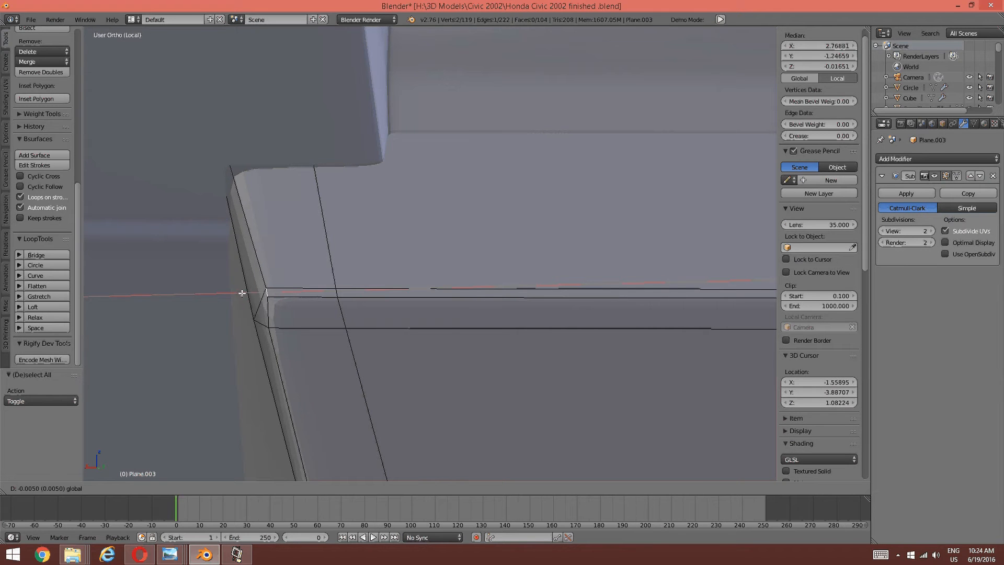
left_click(309, 316)
key("a")
- Switch to Object Mode and inspect the smoothed panel's corners, rim and fit against the door from several angles
scroll(311, 315, "down", 8)
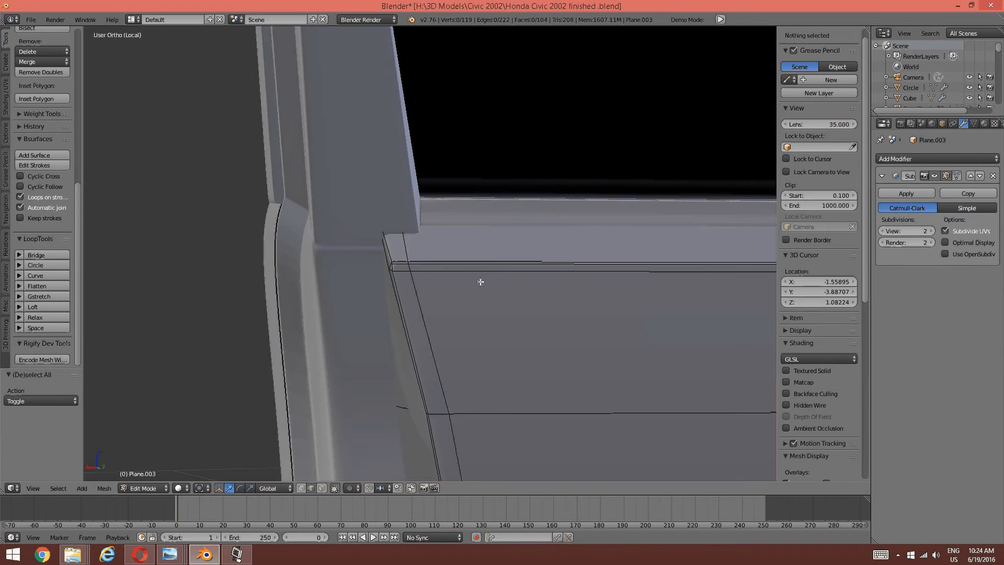
scroll(438, 296, "up", 6)
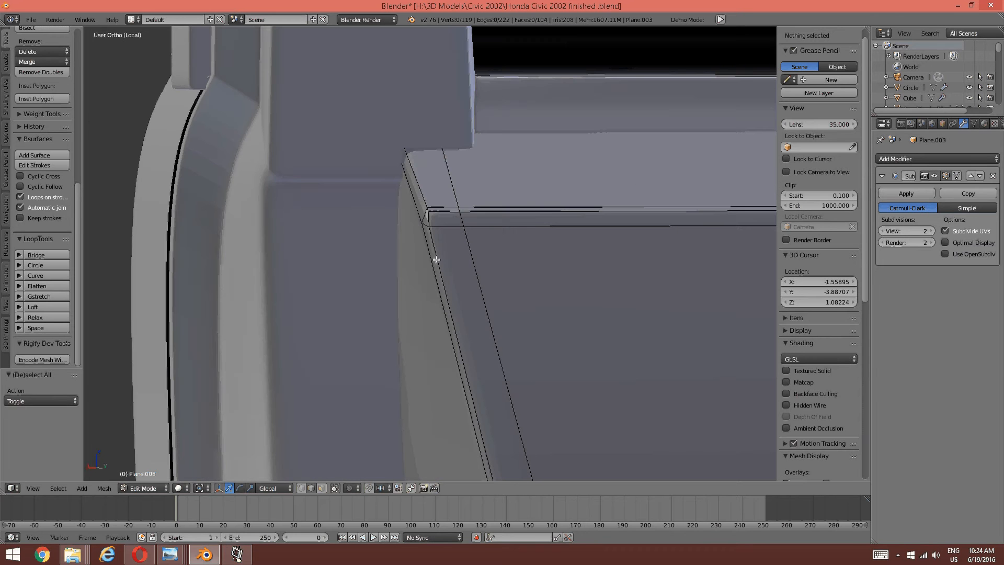
key("Tab")
left_click(348, 264)
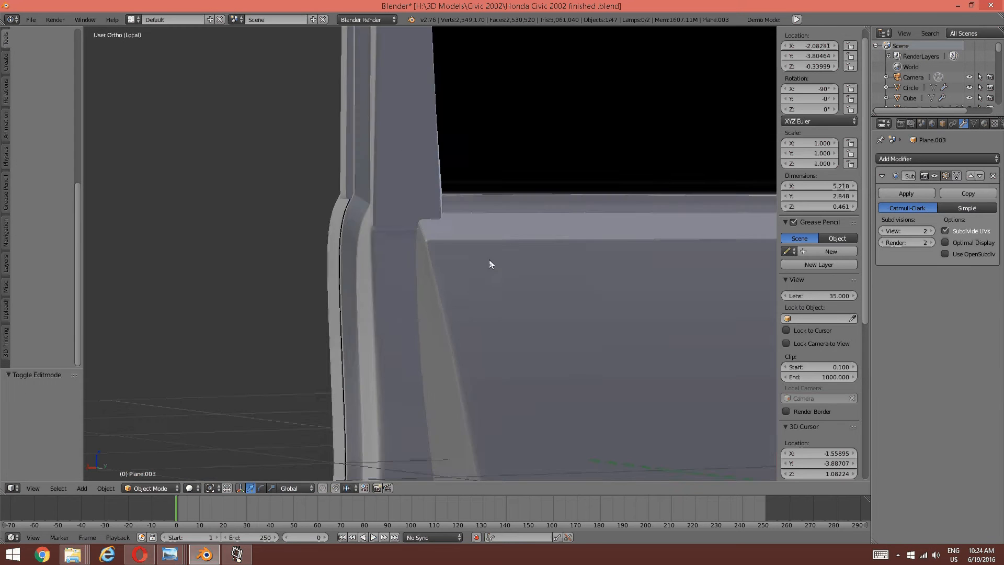
scroll(479, 259, "down", 4)
middle_click_drag(576, 257, 522, 243)
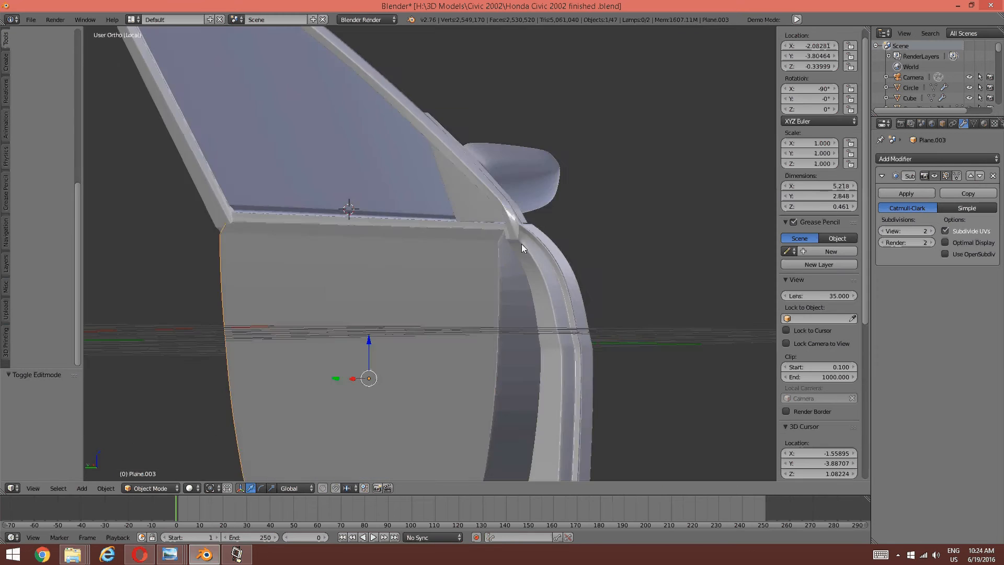
scroll(526, 254, "up", 3)
scroll(526, 254, "down", 6)
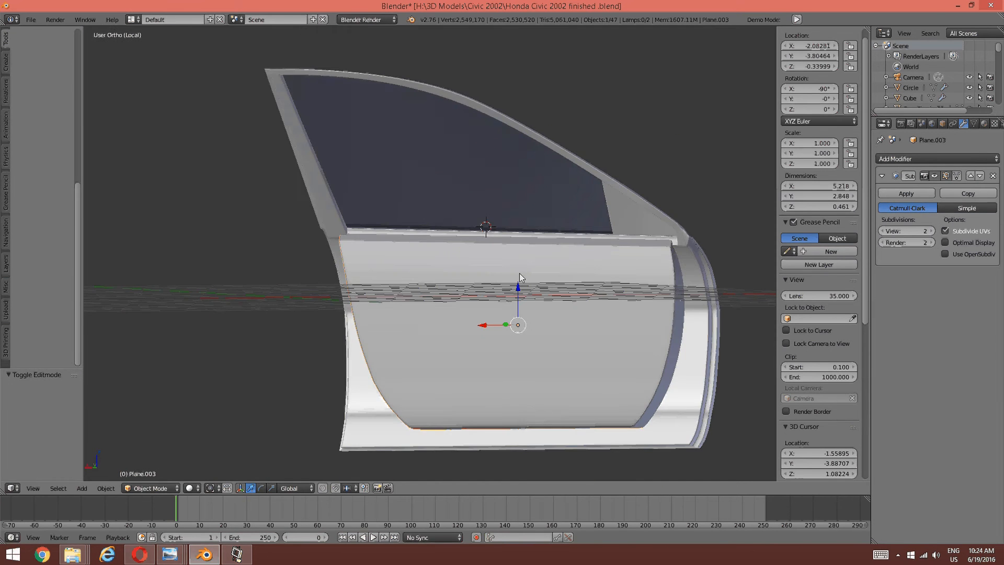
middle_click_drag(452, 186, 403, 332)
scroll(413, 322, "down", 5)
scroll(427, 310, "up", 5)
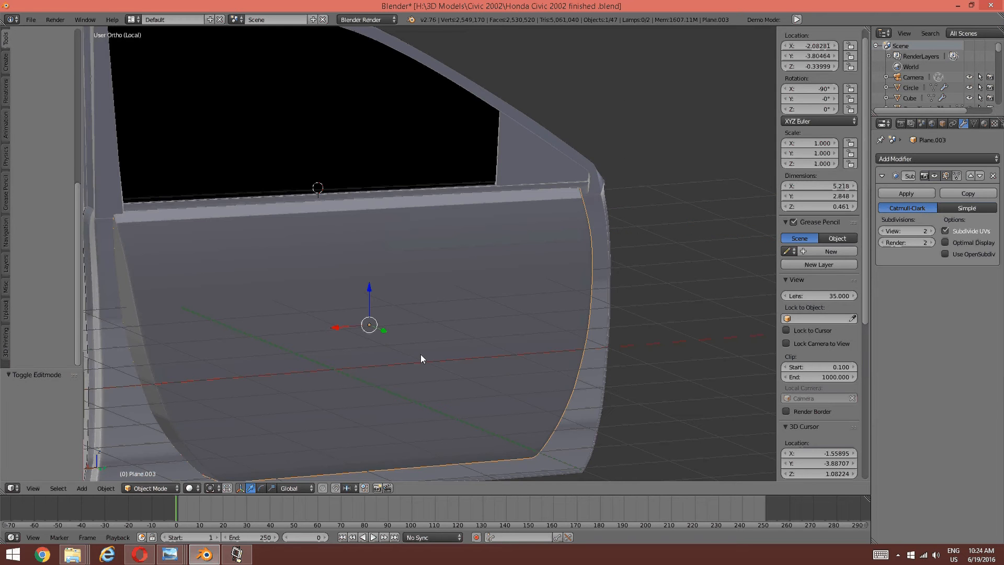
middle_click_drag(296, 352, 408, 312)
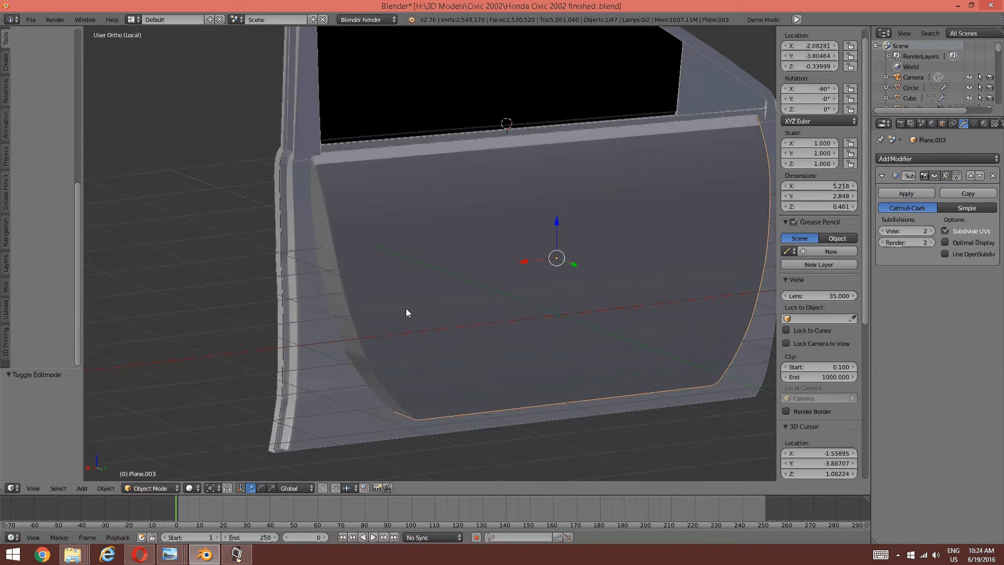
scroll(406, 312, "up", 4)
scroll(381, 210, "down", 3)
middle_click_drag(381, 209, 388, 92)
scroll(388, 92, "up", 2)
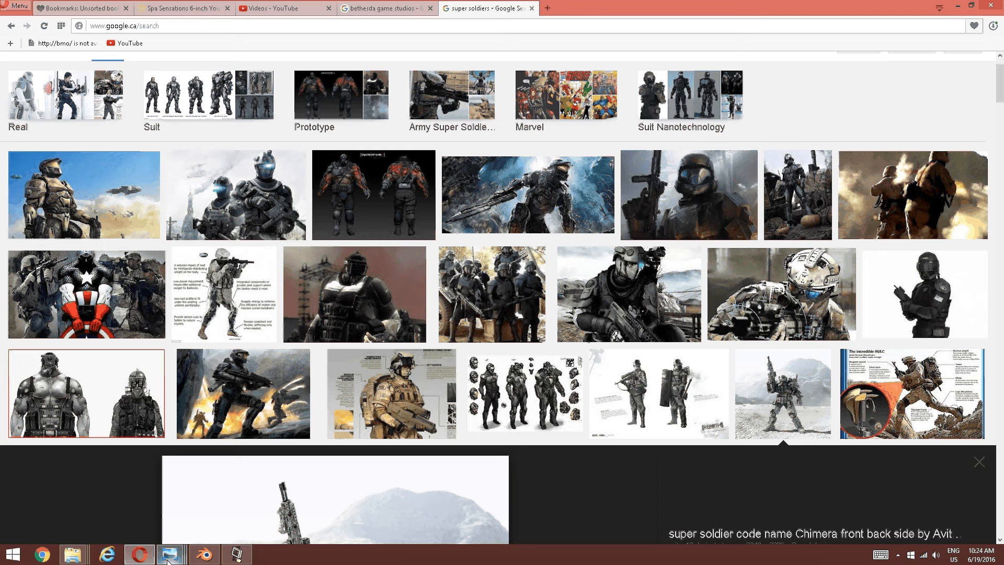
- Examine the door panel in the reference photos maxresdefault (2).jpg and maxresdefault (4).jpg in Windows Photo Viewer, and return to Blender
mouse_move(170, 554)
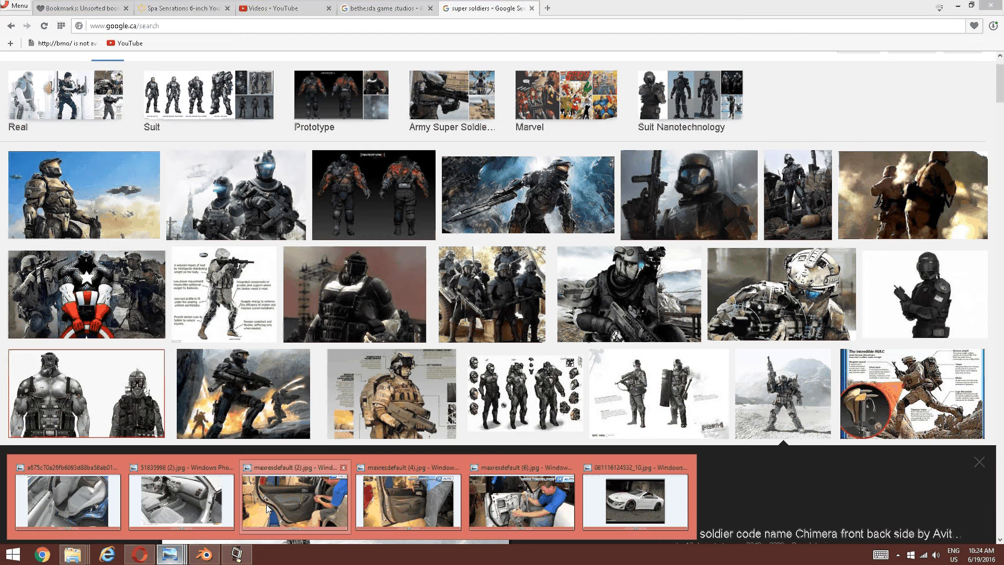
left_click(268, 508)
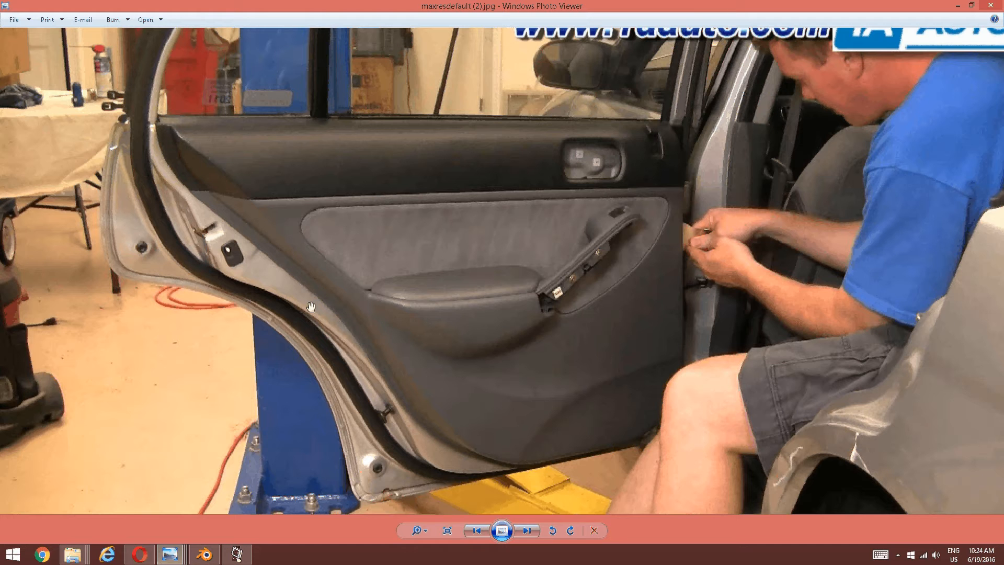
left_click(183, 558)
left_click(392, 499)
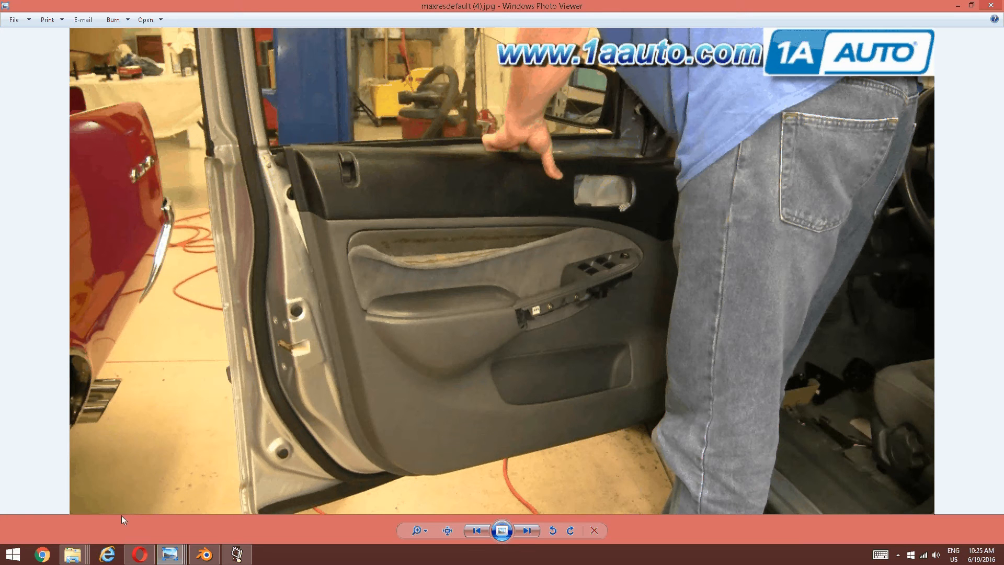
left_click(204, 554)
- Examine the smoothed panel's curved side and lower edge against the door frame
middle_click_drag(179, 253, 403, 344, "shift")
scroll(404, 344, "down", 2)
middle_click_drag(390, 302, 361, 297)
scroll(362, 297, "down", 6)
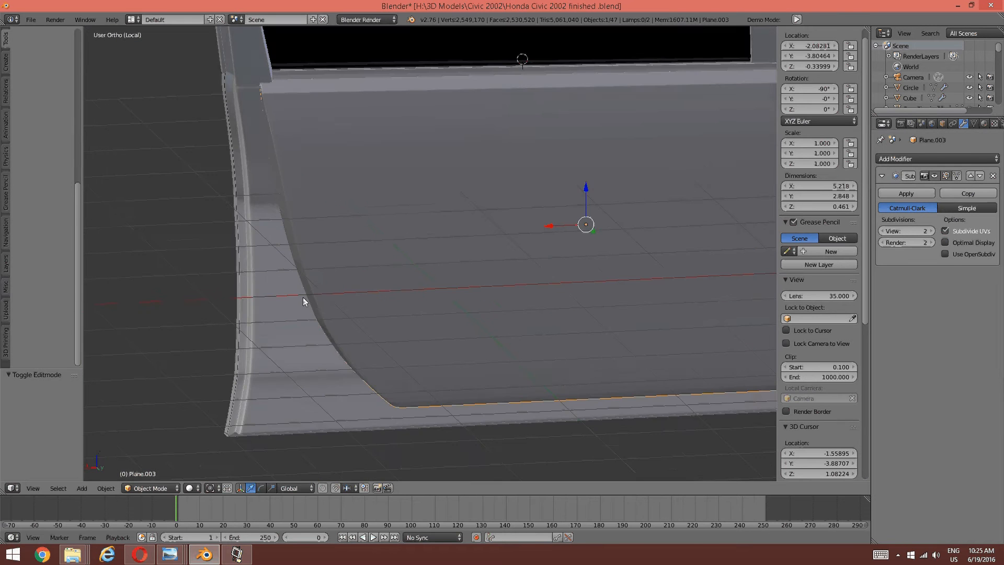
scroll(387, 248, "up", 4)
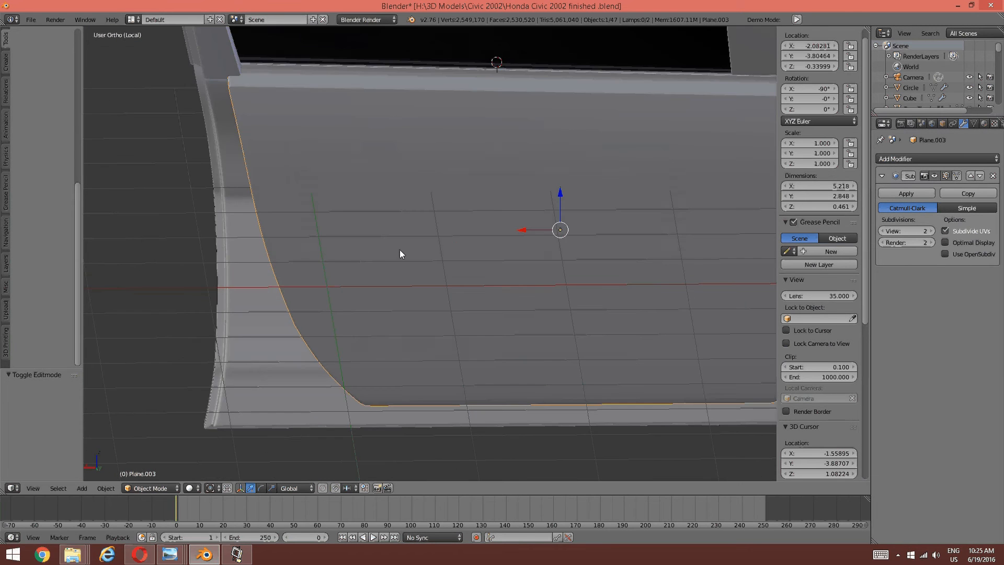
scroll(408, 236, "down", 4)
middle_click_drag(413, 226, 560, 228)
scroll(559, 228, "up", 3)
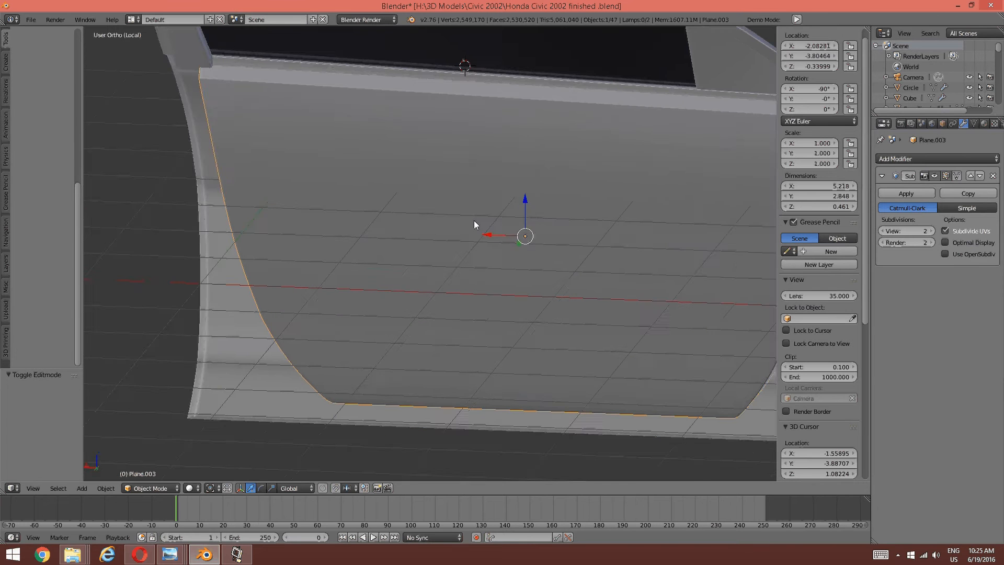
- Exit local view to return to the full car, and reveal the hidden objects with everything deselected
middle_click_drag(473, 220, 372, 241)
key("KP_Divide")
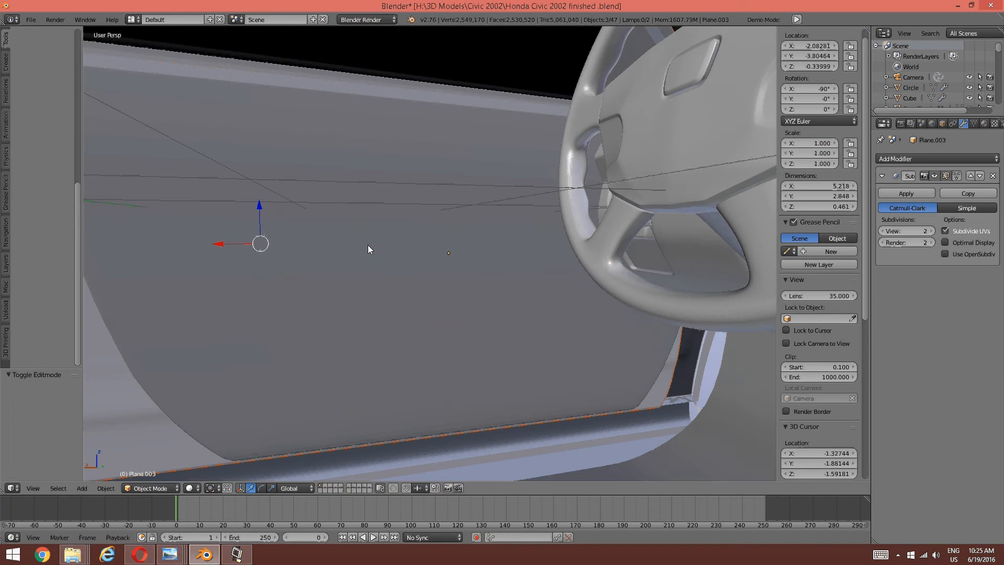
scroll(474, 157, "up", 3)
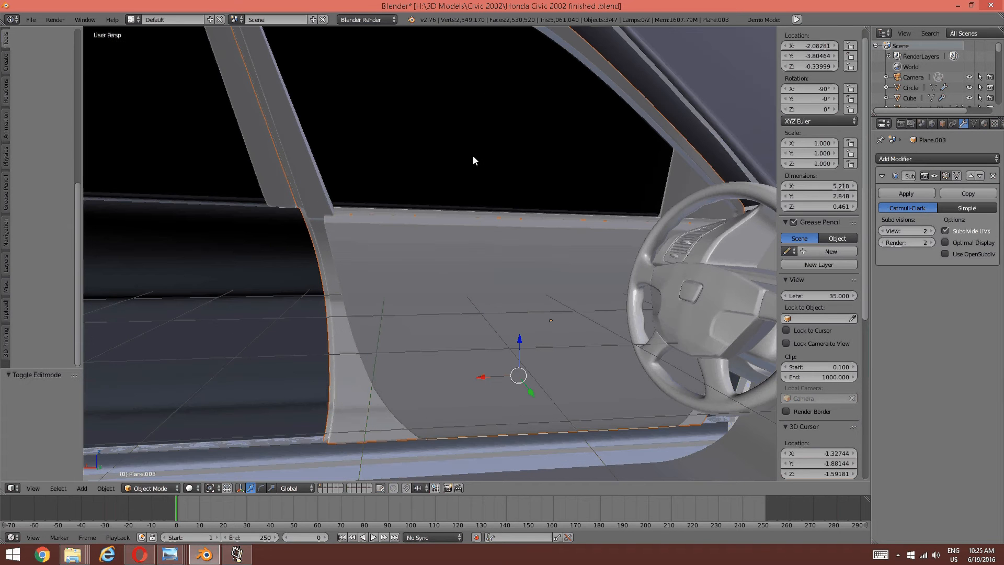
key("alt+h")
scroll(446, 183, "down", 3)
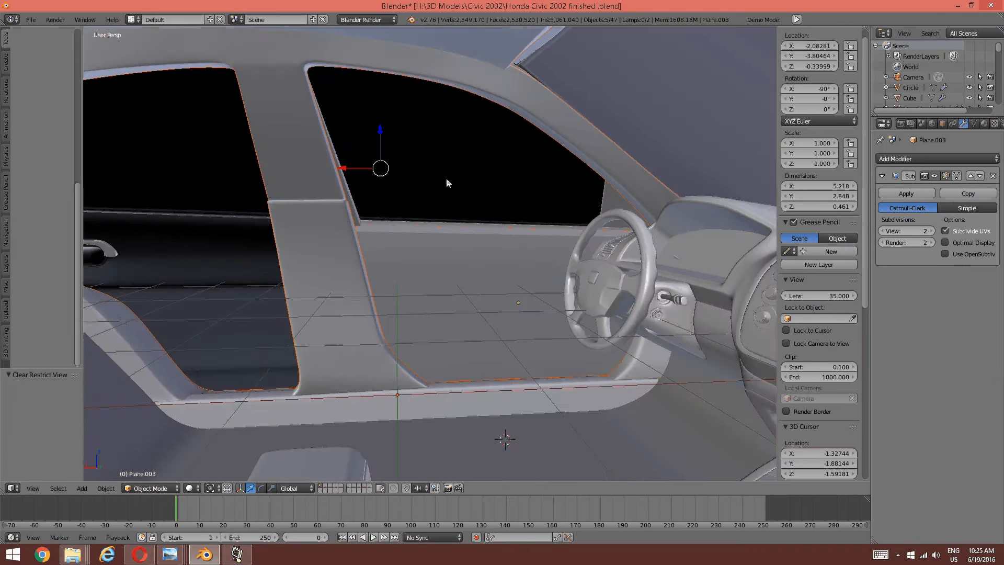
middle_click_drag(469, 293, 444, 286)
key("a")
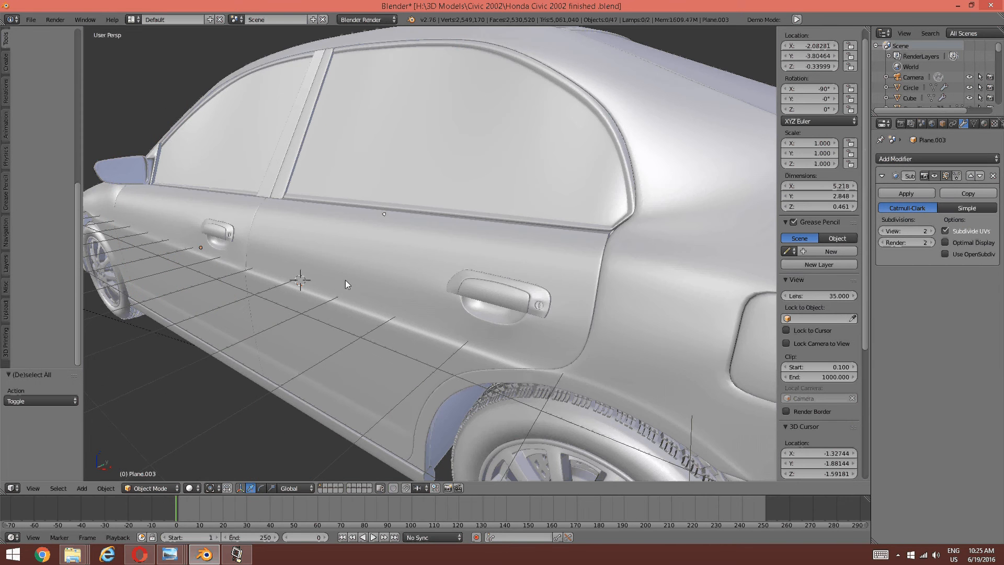
- Hide the rear door on the driver's side and look through the cabin at the front door's inner side
right_click(345, 280)
key("h")
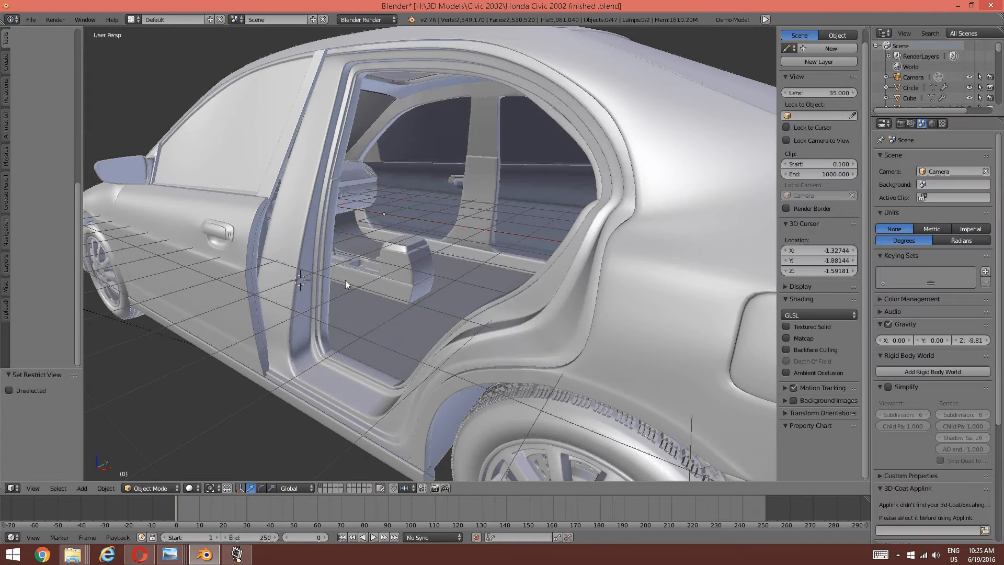
middle_click_drag(338, 269, 500, 19)
scroll(485, 246, "up", 4)
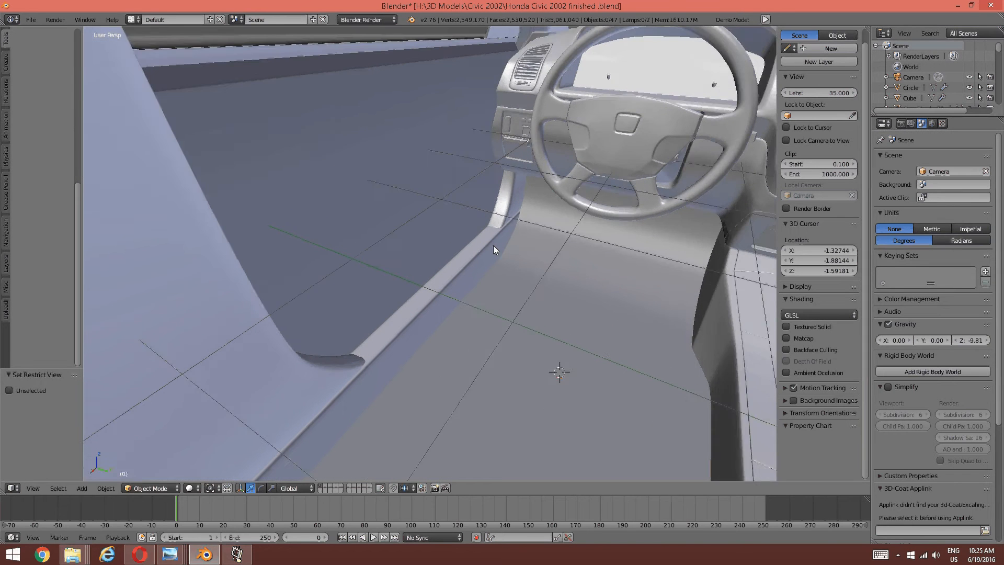
middle_click_drag(496, 164, 609, 256)
scroll(357, 249, "down", 4)
scroll(349, 248, "up", 6)
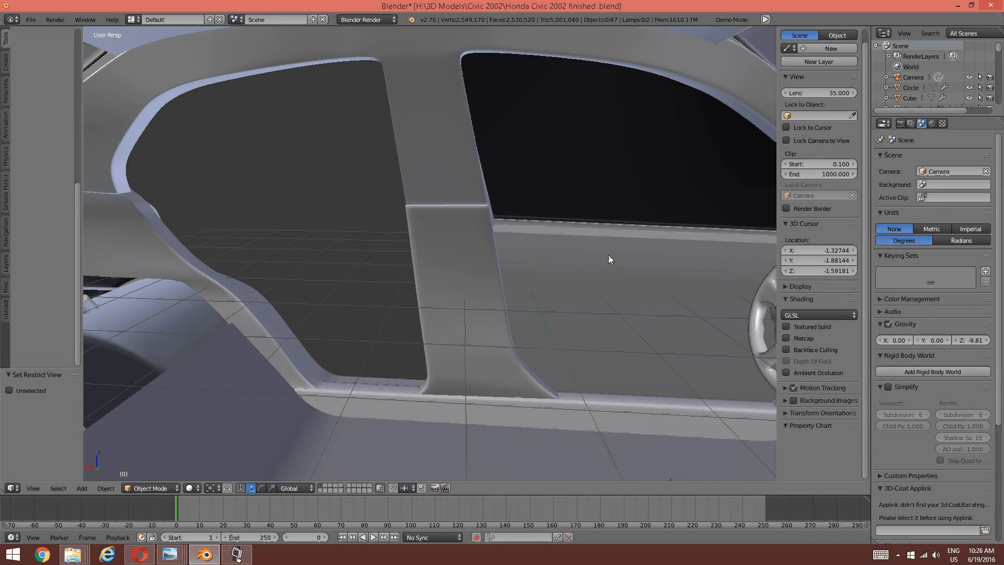
- Reveal the hidden rear door and deselect everything
right_click(600, 260)
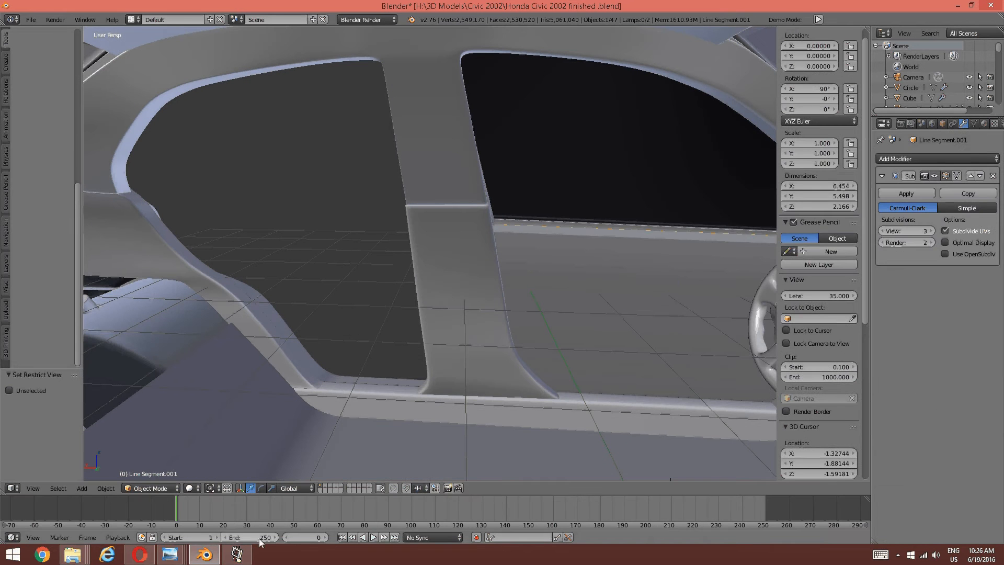
left_click(238, 554)
left_click(246, 553)
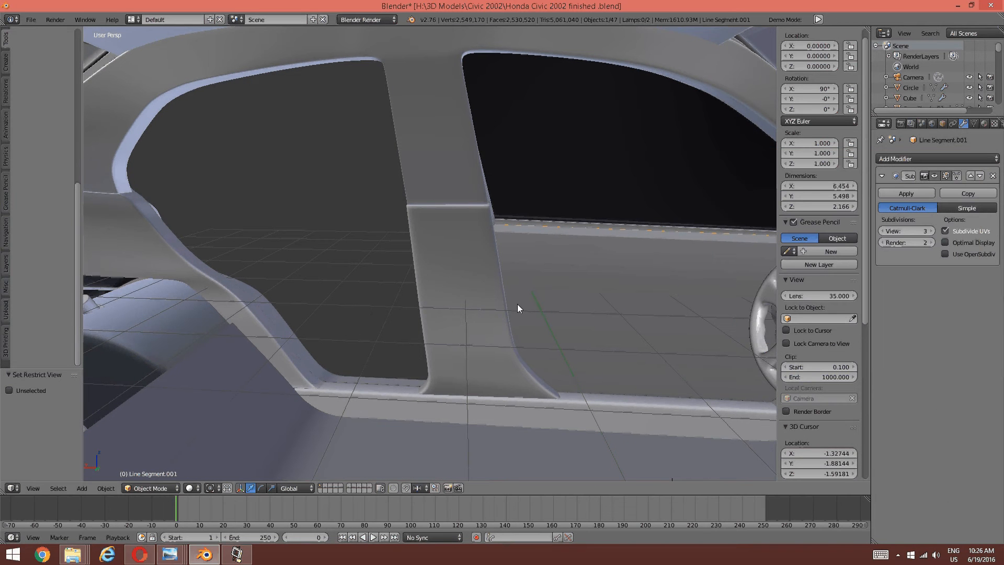
scroll(531, 316, "up", 5)
mouse_move(531, 315)
middle_mouse_down()
mouse_move(410, 311)
mouse_move(527, 338)
mouse_move(526, 317)
middle_mouse_up()
key("a")
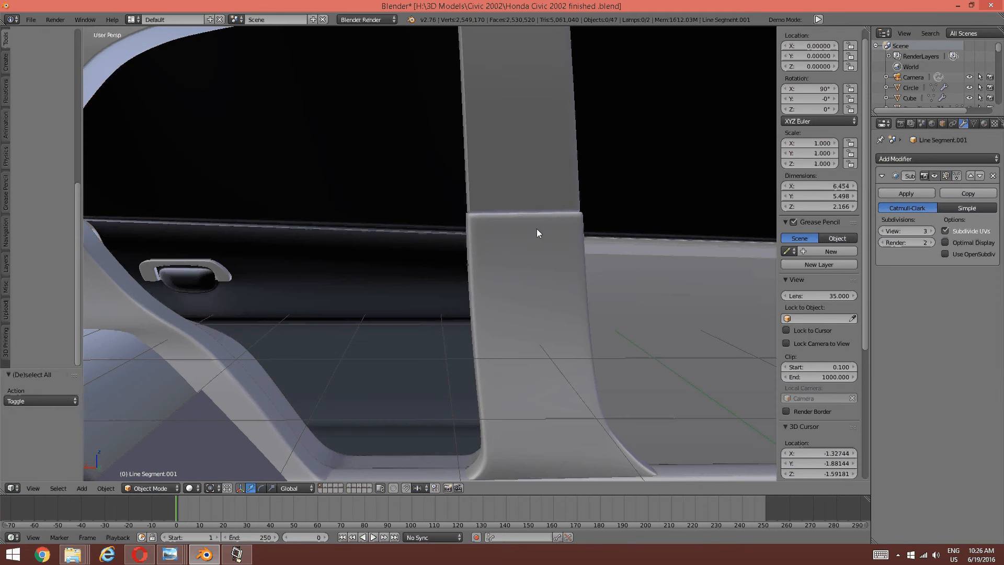
- Select the rear door from inside the cabin and isolate it in local view
right_click(251, 294)
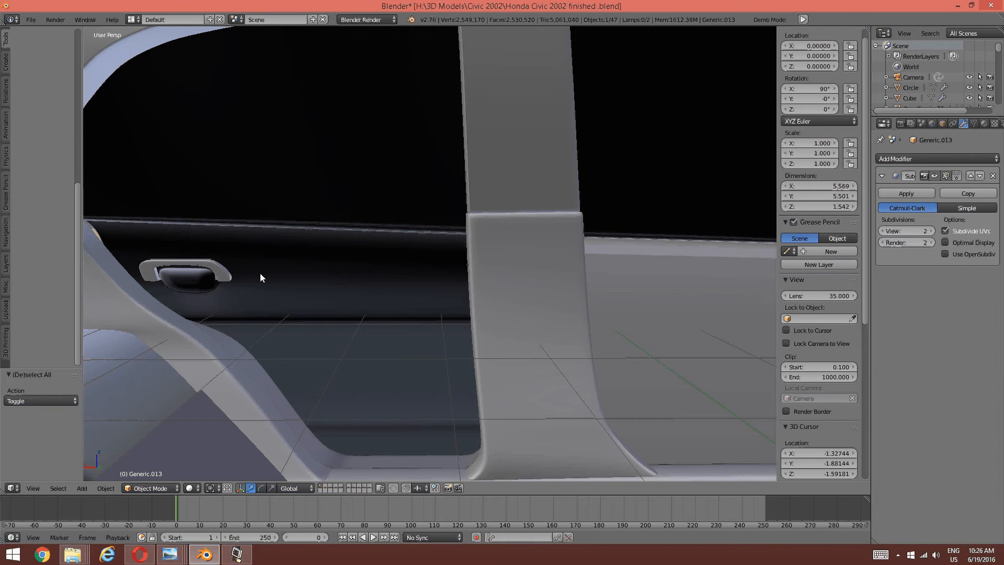
middle_click_drag(305, 280, 355, 244)
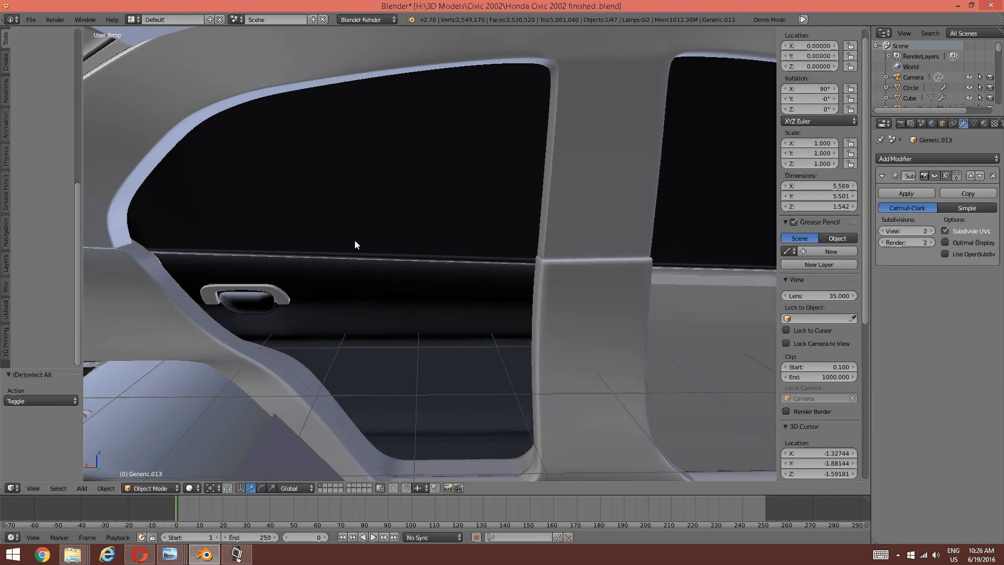
right_click(403, 274)
key("a")
right_click(400, 284)
scroll(426, 287, "down", 2)
middle_click_drag(418, 288, 496, 272)
key("KP_Divide")
scroll(469, 252, "up", 3)
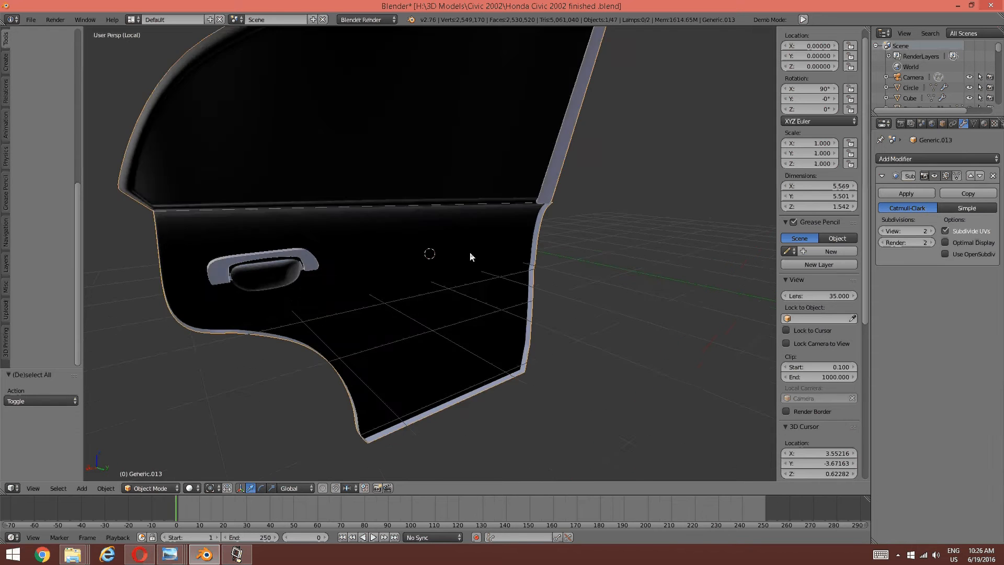
key("KP_Divide")
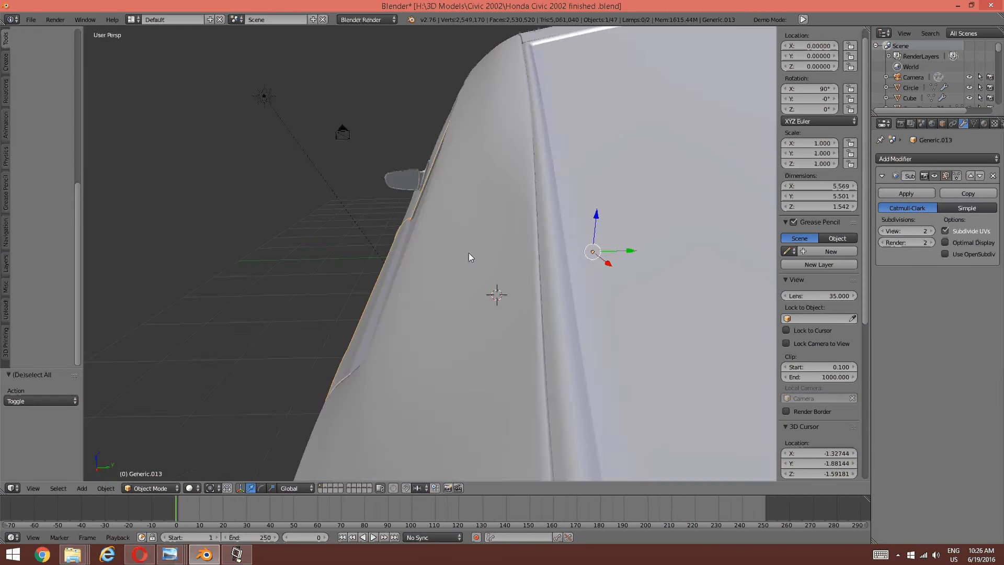
key("KP_Divide")
scroll(401, 270, "up", 3)
middle_click_drag(489, 277, 307, 231)
scroll(401, 266, "down", 2)
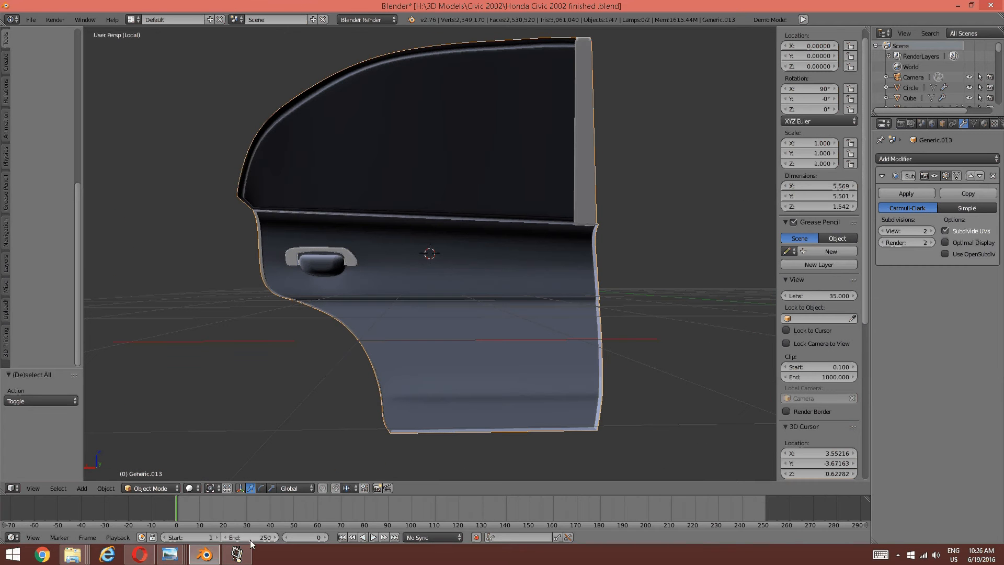
- Examine the rear door panel in the reference photo maxresdefault (2).jpg in Windows Photo Viewer, and return to Blender
mouse_move(169, 554)
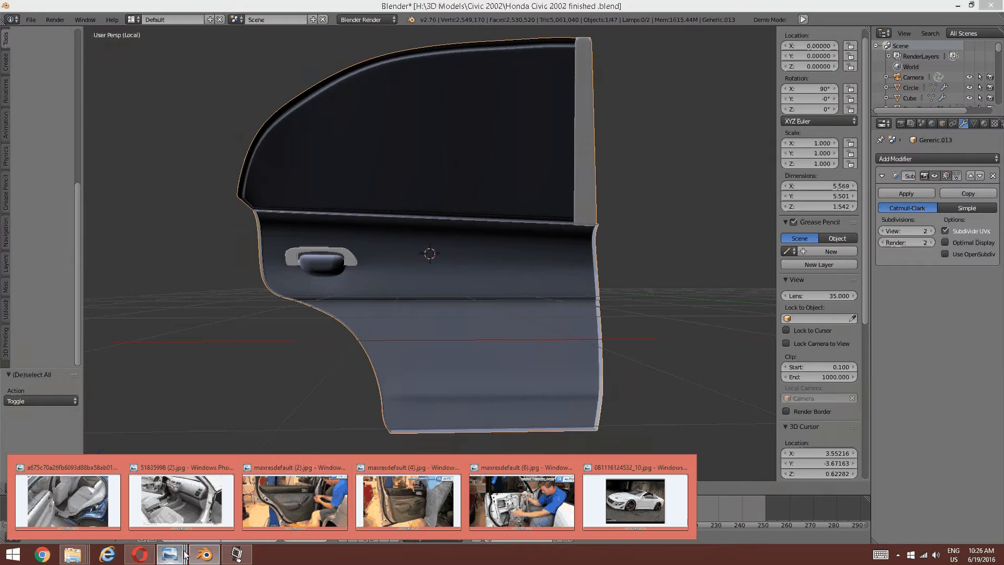
left_click(337, 519)
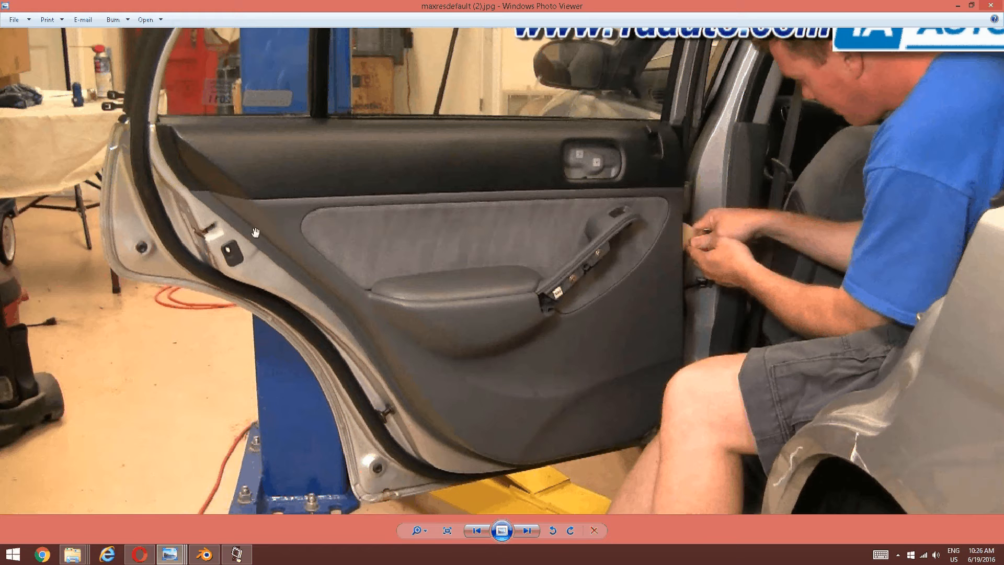
left_click_drag(424, 202, 398, 236)
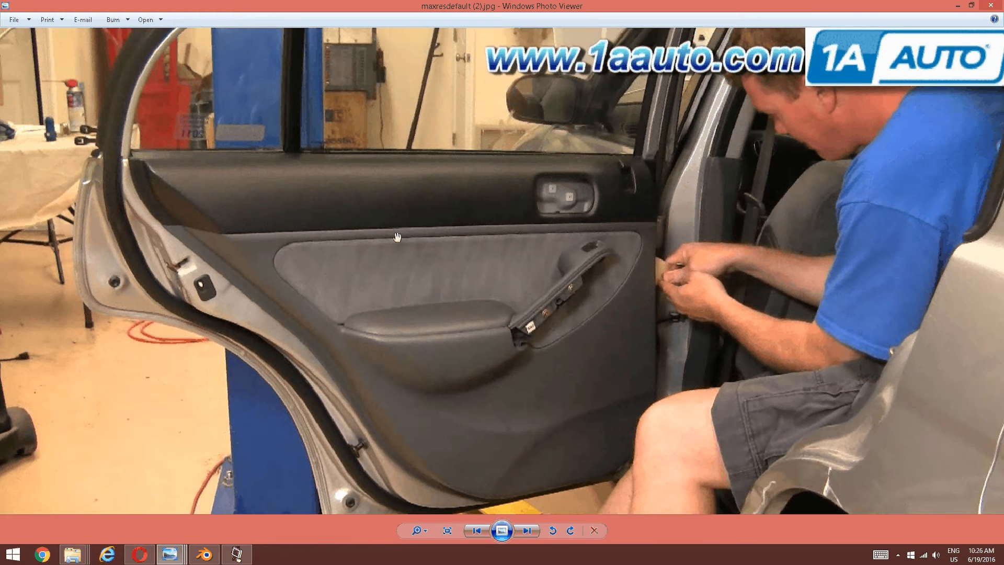
left_click(207, 557)
- Enter Edit Mode on the rear door and set its Subdivision Surface viewport level to 0
middle_click_drag(315, 268, 340, 306)
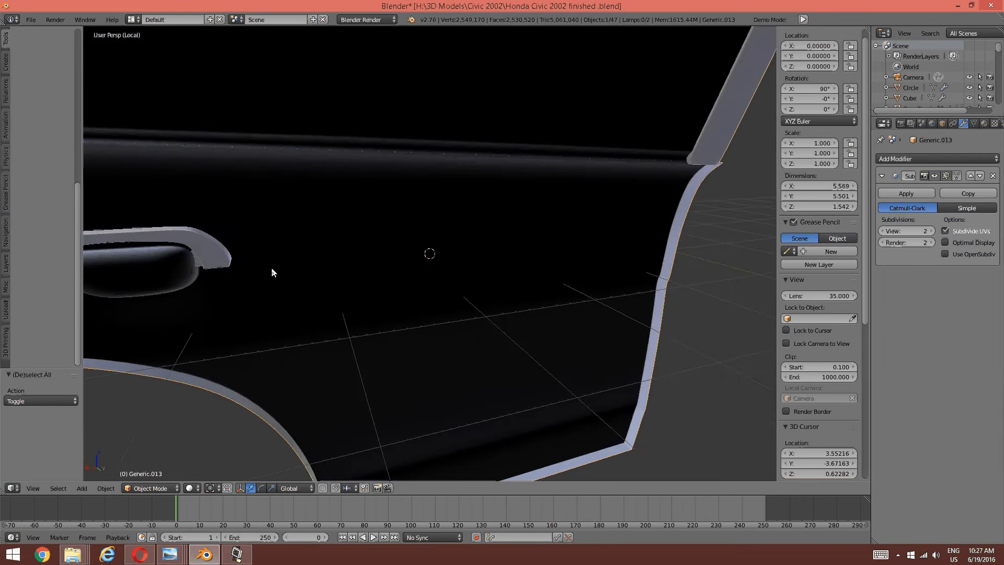
middle_click_drag(272, 268, 488, 188, "shift")
scroll(461, 247, "up", 3)
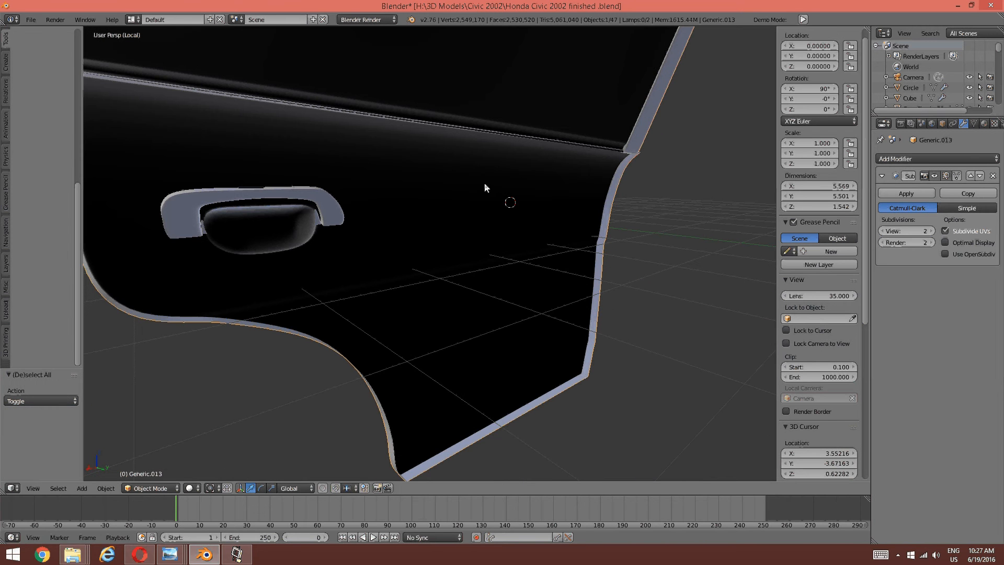
middle_click_drag(517, 226, 302, 264)
key("Tab")
left_click(420, 262)
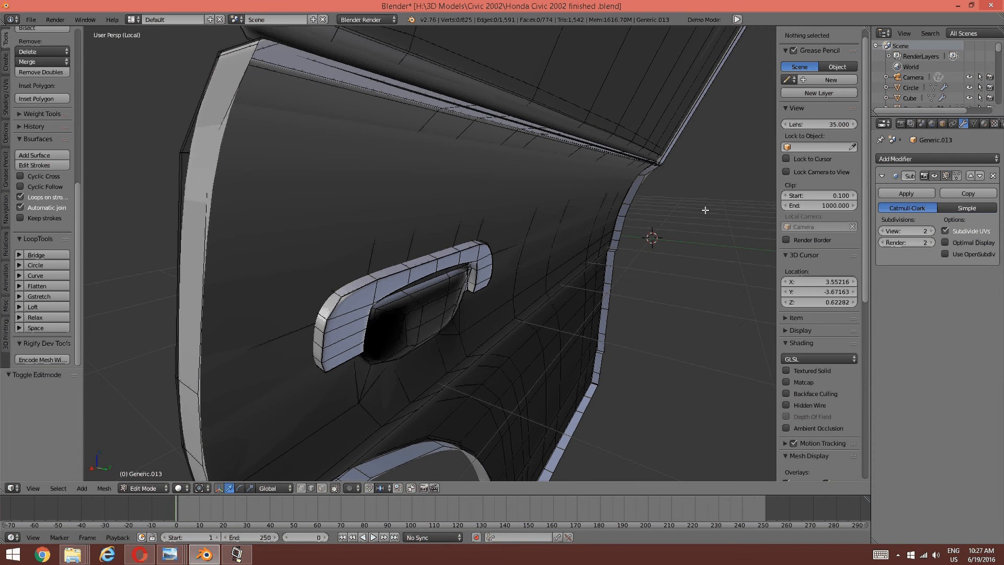
left_click(883, 230)
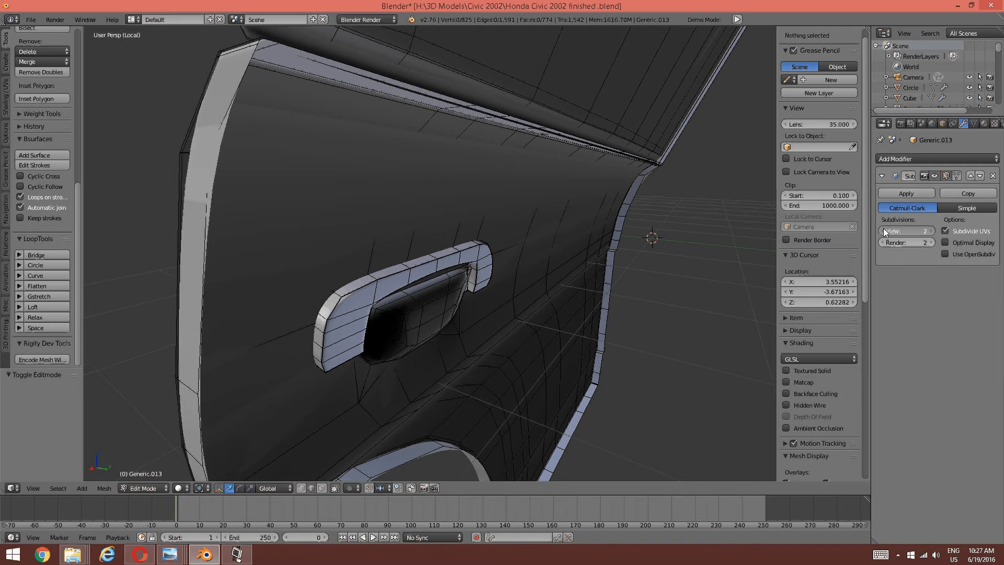
left_click(882, 230)
scroll(440, 285, "down", 2)
middle_click_drag(441, 285, 457, 285)
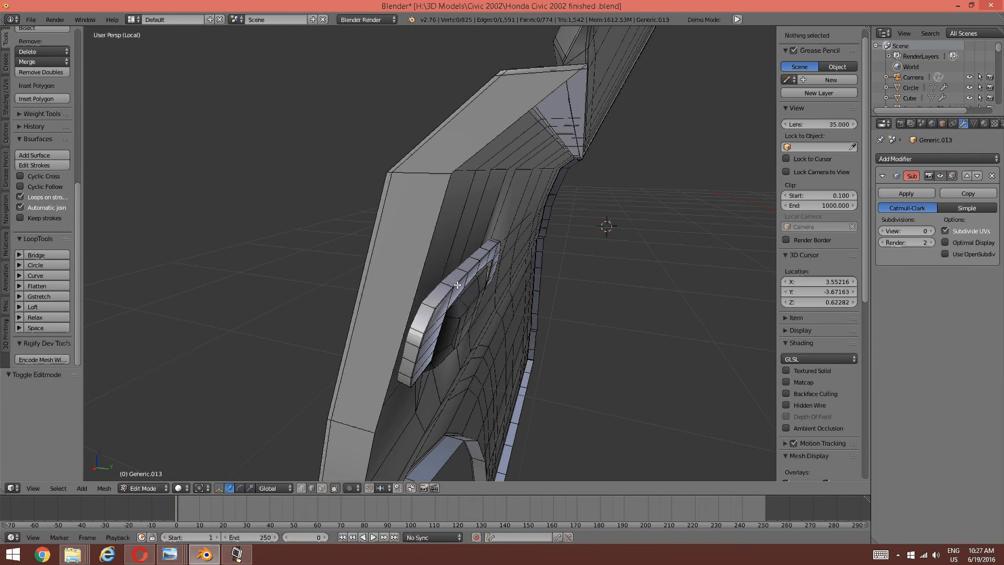
- Switch to edge selection and select the two inner rim edges at the door's upper rear corner below the window
key("ctrl+Tab")
left_click(457, 285)
right_click(523, 137)
middle_click_drag(583, 104, 472, 124)
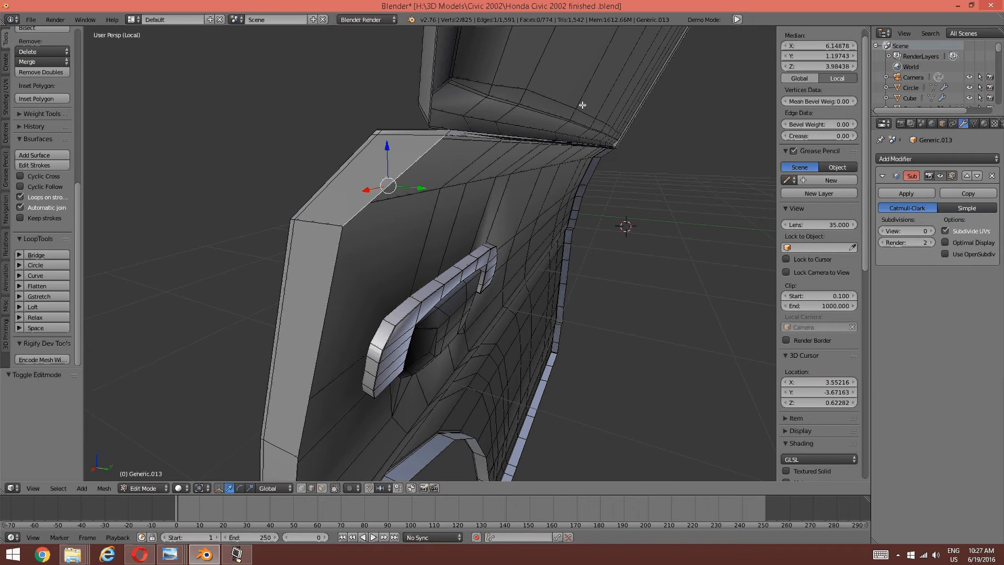
right_click(475, 178, "shift")
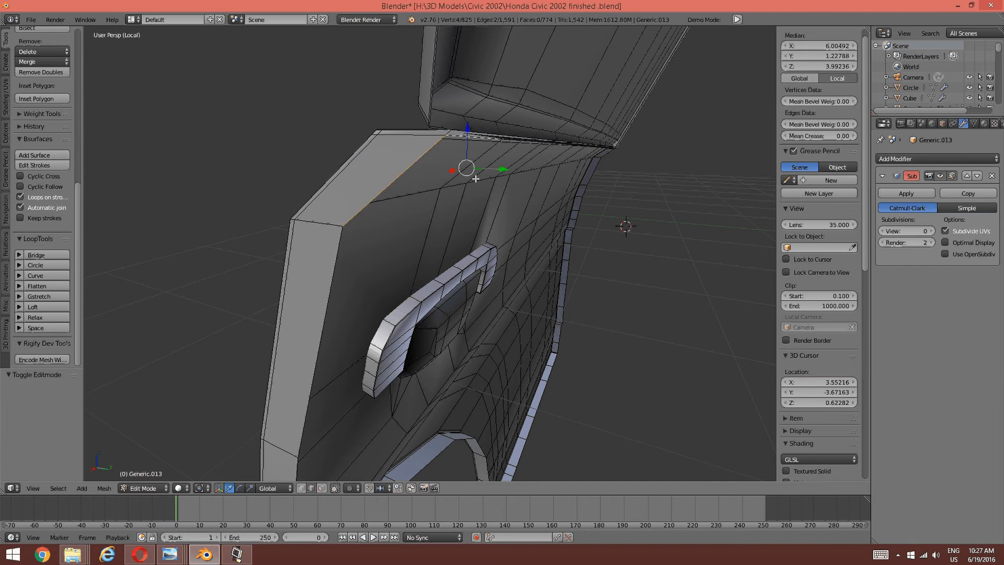
key("ctrl+z")
right_click(446, 138, "shift")
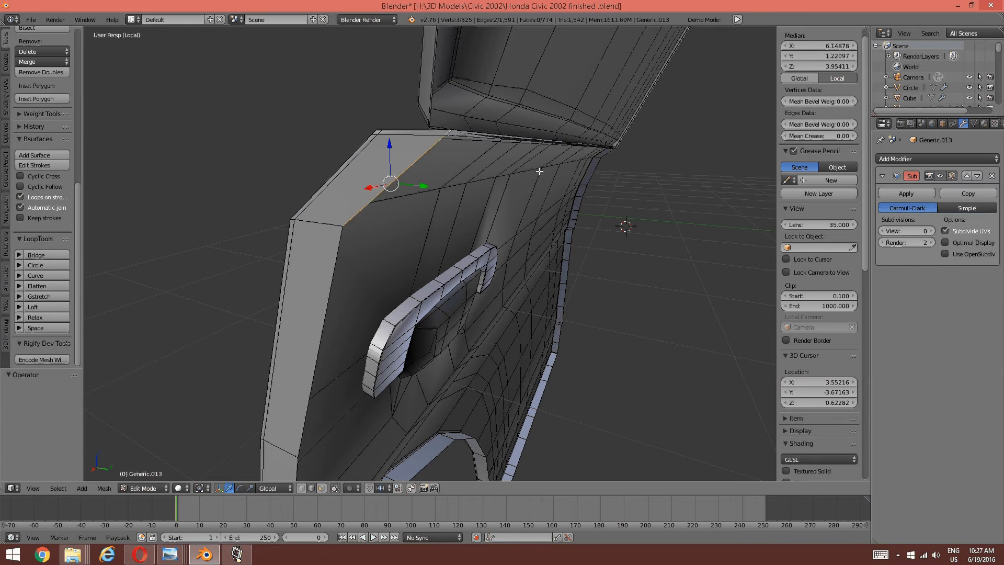
- Extend the edge selection down the inner rim of the door's rear side to its lower corner above the wheel arch
middle_click_drag(464, 246, 435, 313)
right_click(434, 316, "shift")
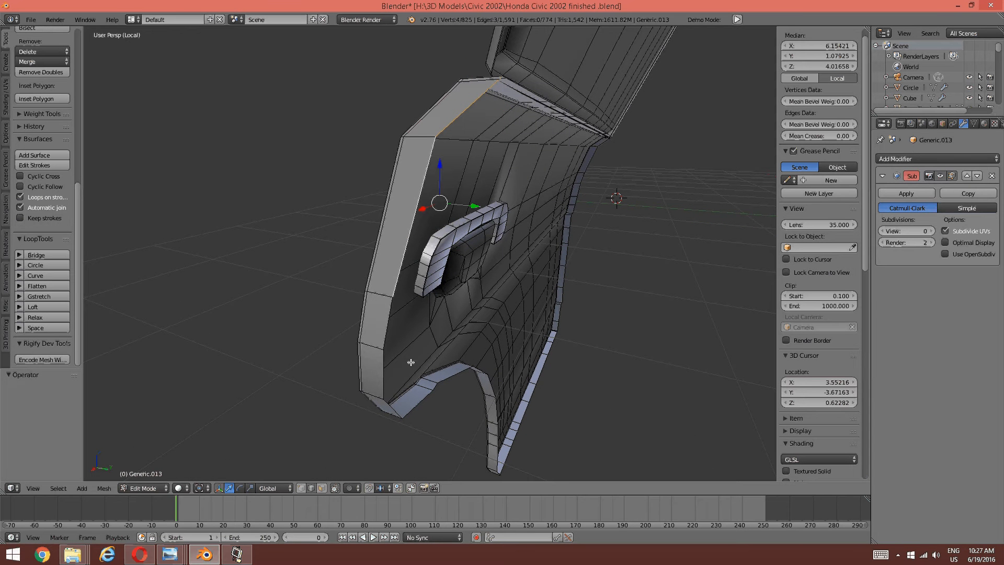
middle_click_drag(410, 360, 401, 331)
right_click(366, 131, "shift")
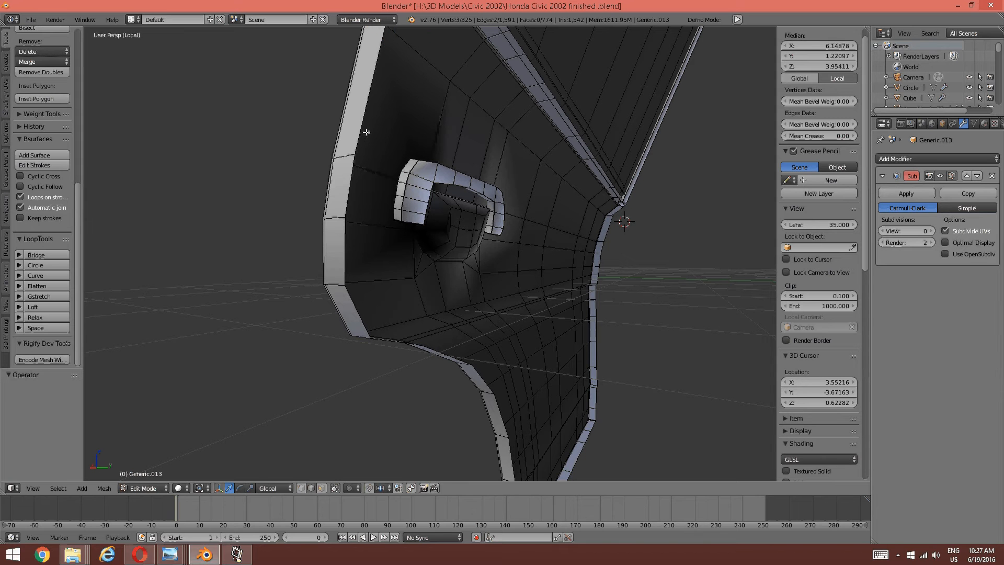
right_click(351, 181, "shift")
right_click(343, 238, "shift")
middle_click_drag(344, 261, 354, 94)
right_click(314, 236, "shift")
right_click(319, 183, "shift")
scroll(340, 168, "up", 2)
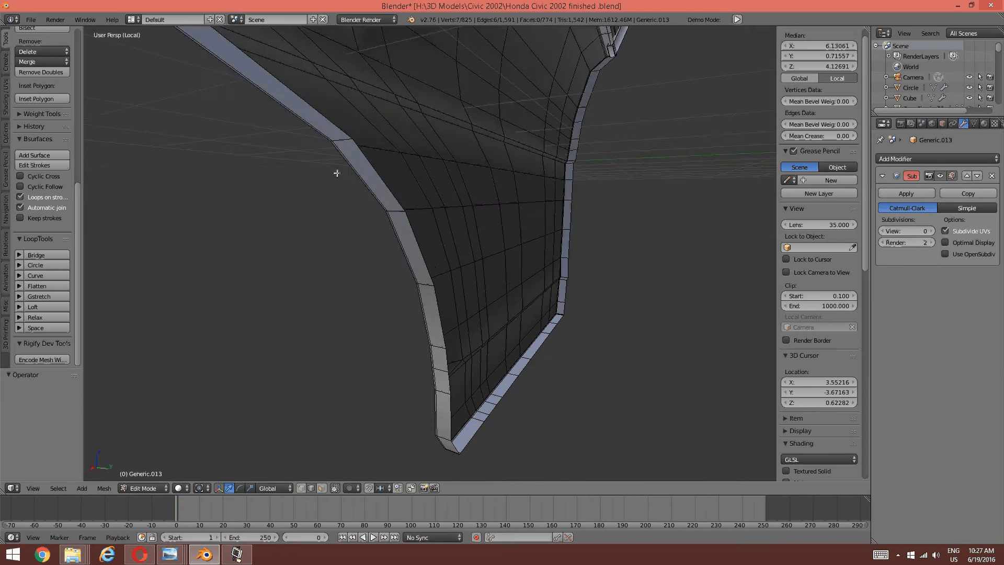
- Add the inner rim edges along the upper part of the wheel arch curve to the selection
middle_click_drag(339, 173, 304, 202)
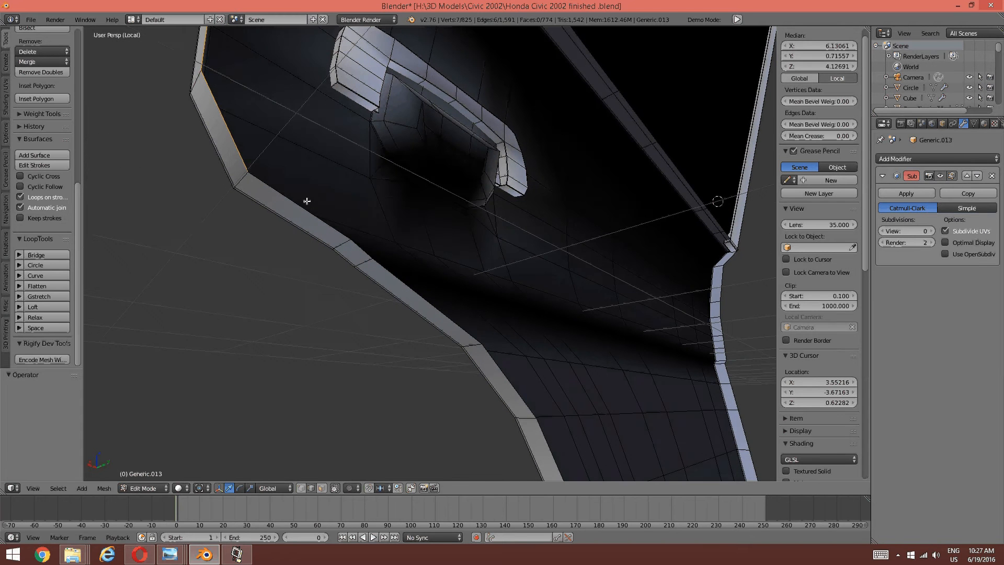
right_click(305, 202, "shift")
middle_click_drag(410, 230, 372, 193)
right_click(300, 175, "shift")
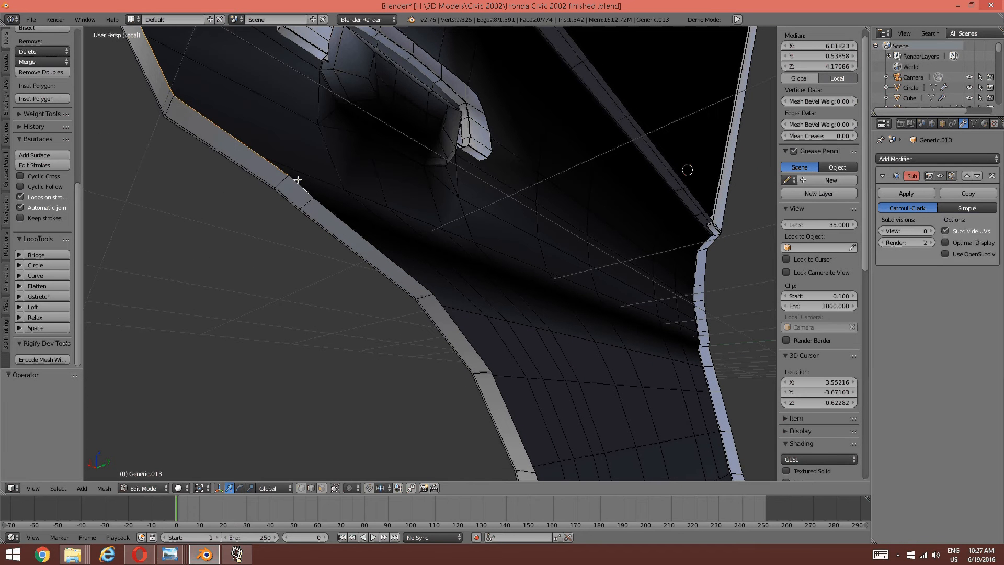
right_click(362, 235, "shift")
middle_click_drag(490, 300, 446, 231, "shift")
right_click(401, 237, "shift")
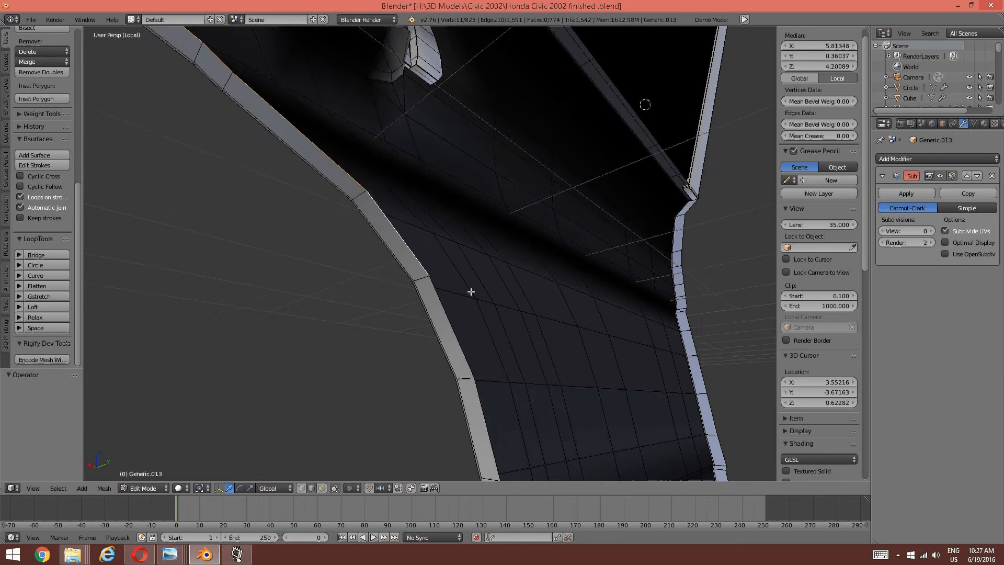
middle_click_drag(470, 292, 401, 197)
right_click(385, 243, "shift")
right_click(383, 252, "shift")
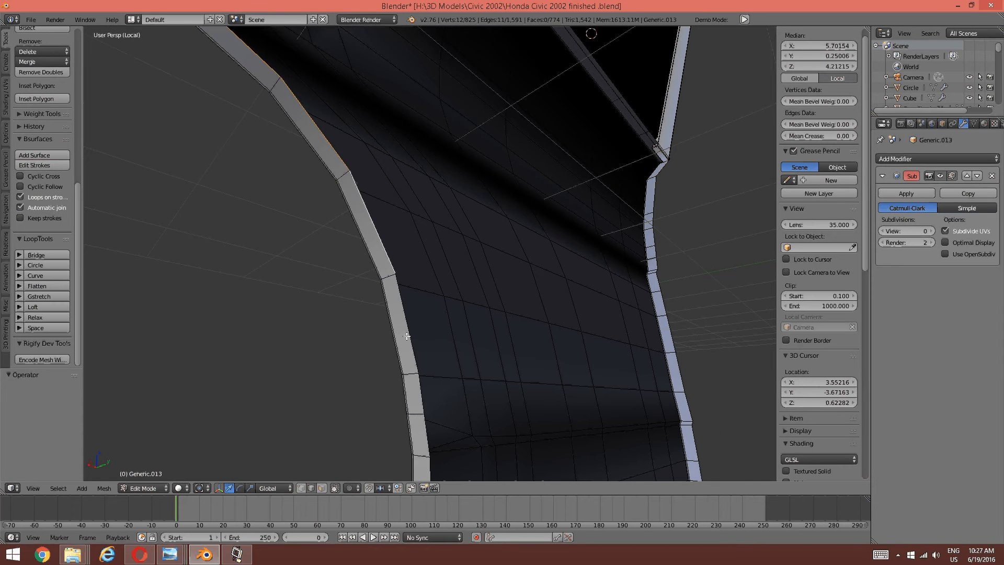
- Add the remaining inner rim edges from the wheel arch down to the door's bottom rear corner to the selection
middle_click_drag(421, 359, 347, 152)
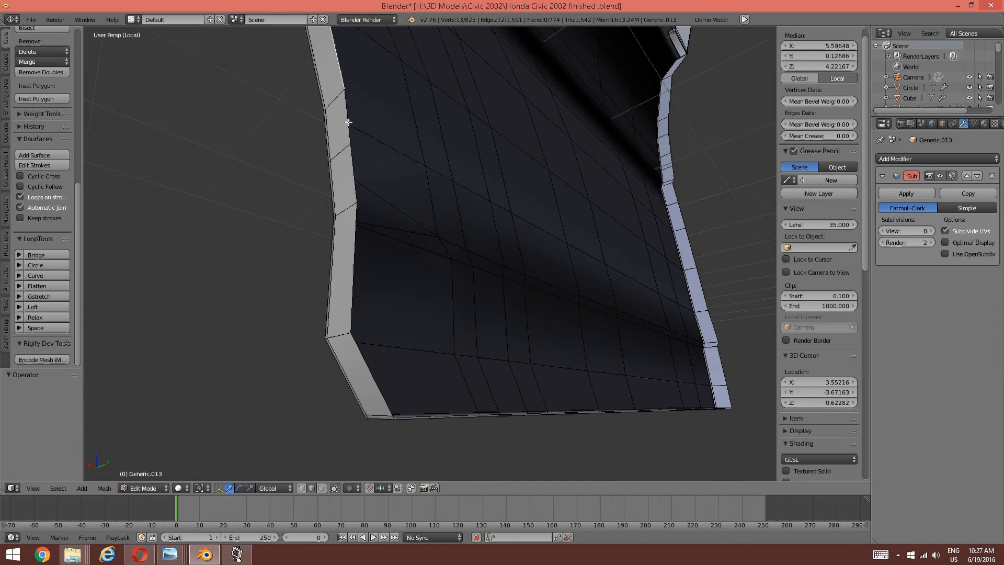
right_click(353, 137, "shift")
right_click(356, 178, "shift")
right_click(353, 240, "shift")
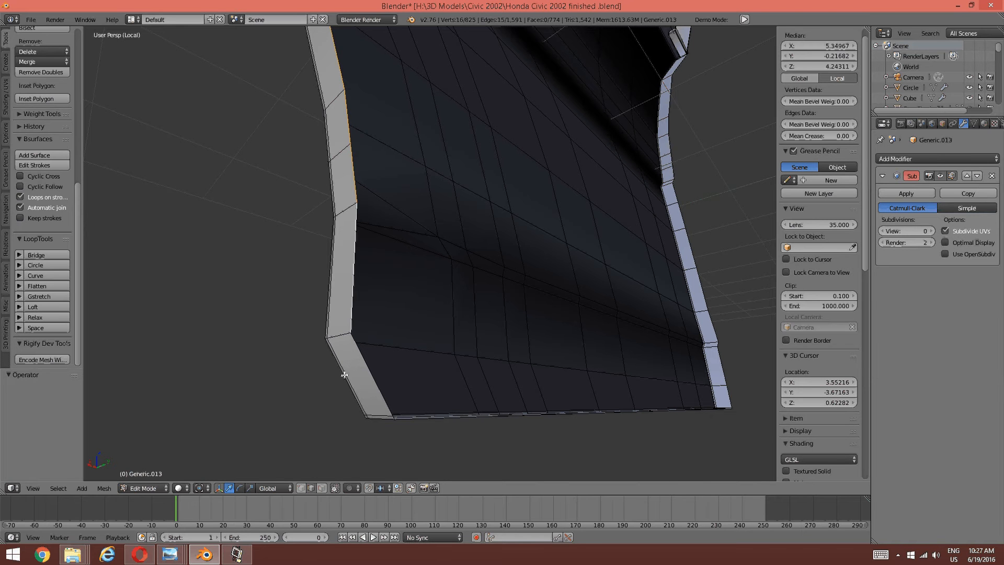
middle_click_drag(431, 381, 300, 350)
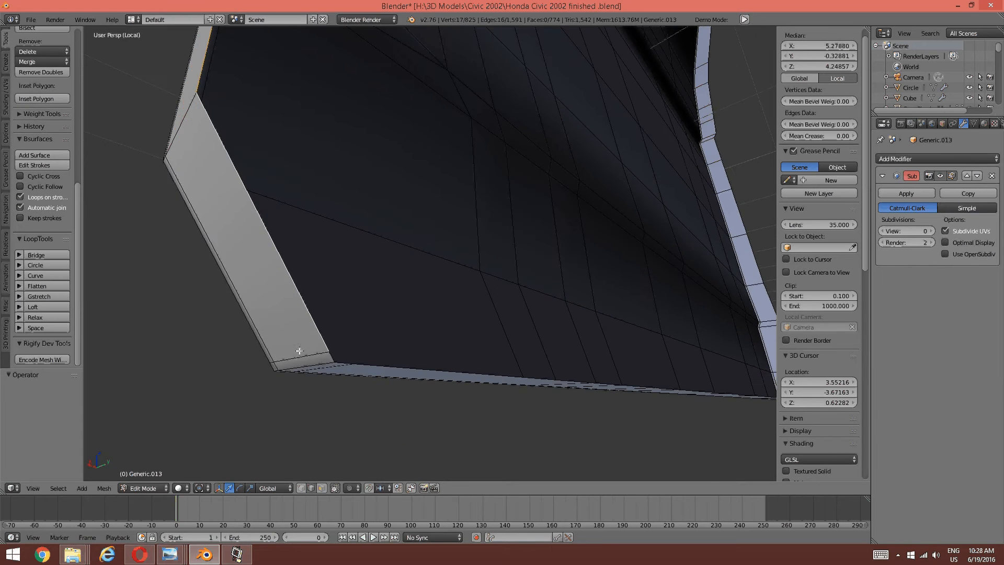
right_click(329, 353, "shift")
- Add the inner edges at the door's upper front corner, just below the window frame, to the selection
middle_click_drag(425, 298, 403, 233)
scroll(403, 234, "up", 2)
middle_click_drag(394, 137, 311, 192)
right_click(306, 197, "shift")
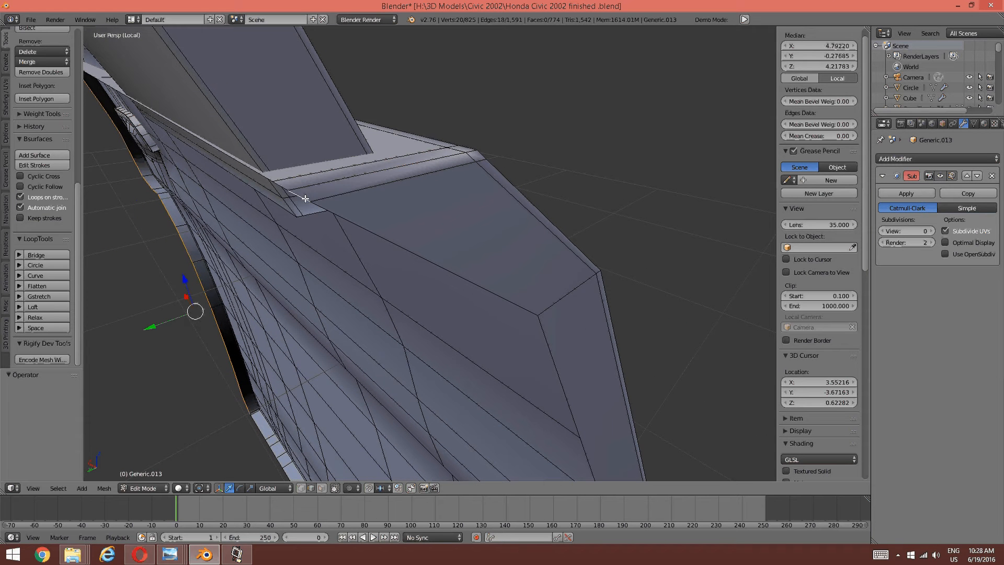
right_click(283, 185, "shift")
right_click(429, 259, "shift")
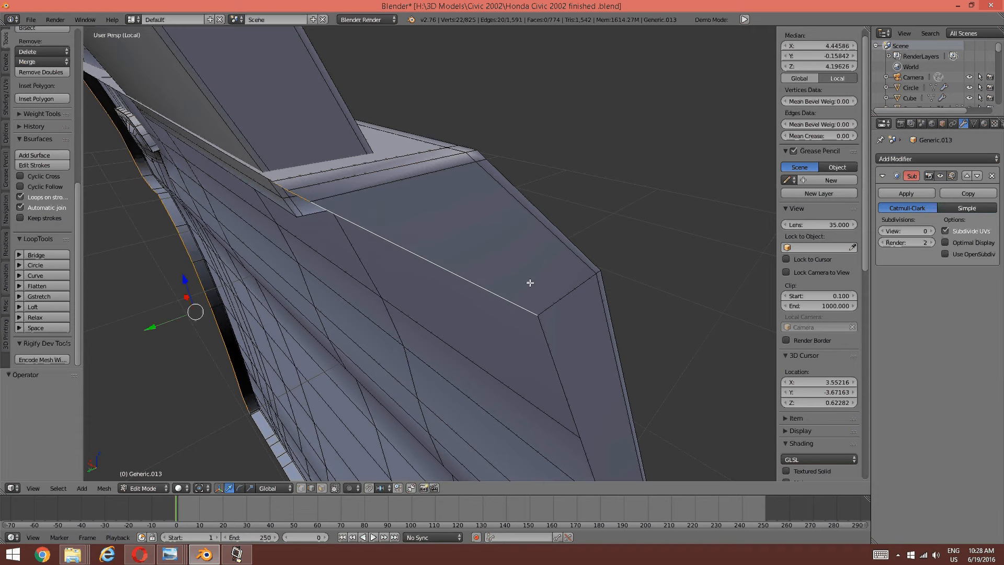
- Extend the edge selection down the inner rim of the door's front side
mouse_move(529, 282)
middle_mouse_down()
mouse_move(493, 215)
mouse_move(518, 264)
mouse_move(464, 257)
mouse_move(481, 252)
mouse_move(511, 298)
mouse_move(510, 289)
middle_mouse_up()
right_click(467, 256, "shift")
right_click(481, 252, "shift")
right_click(477, 210, "shift")
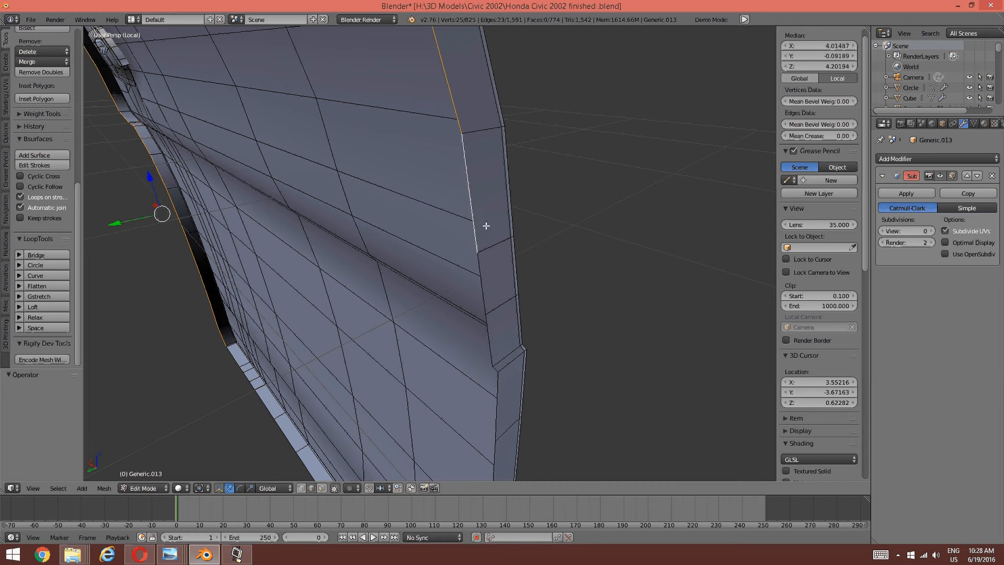
- Extend the edge selection down the inner line of the door's second side rim to its bottom corner
right_click(486, 283, "shift")
right_click(491, 339, "shift")
middle_click_drag(491, 339, 450, 253)
right_click(445, 219, "shift")
right_click(442, 251, "shift")
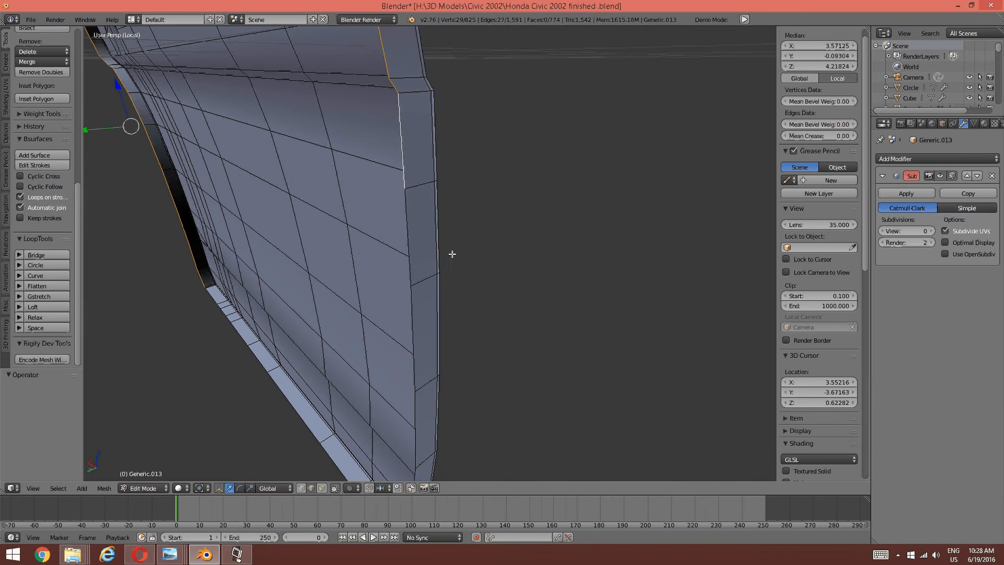
right_click(408, 231, "shift")
middle_click_drag(426, 240, 425, 236)
right_click(398, 225, "shift")
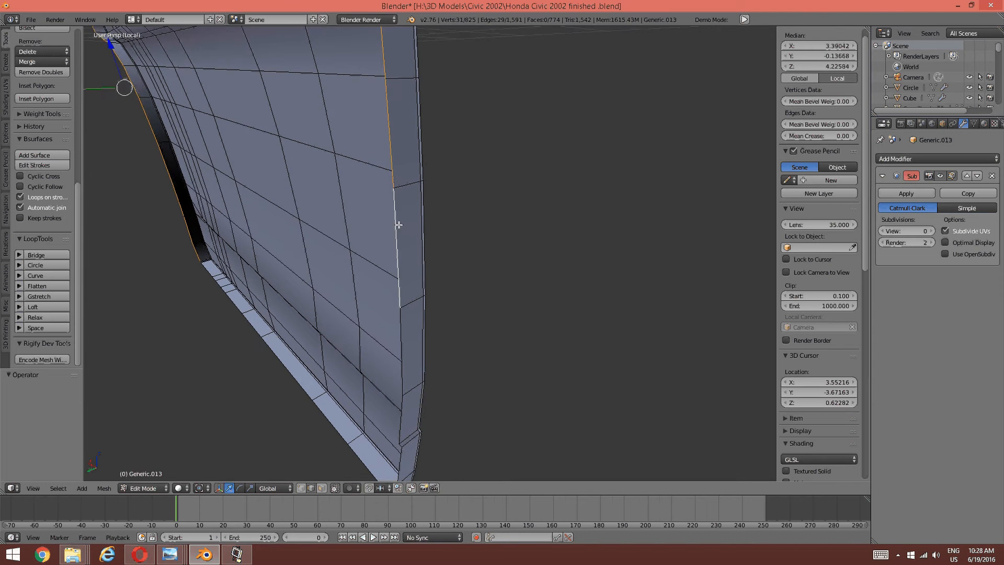
middle_click_drag(418, 279, 470, 219)
right_click(416, 253, "shift")
right_click(439, 209, "shift")
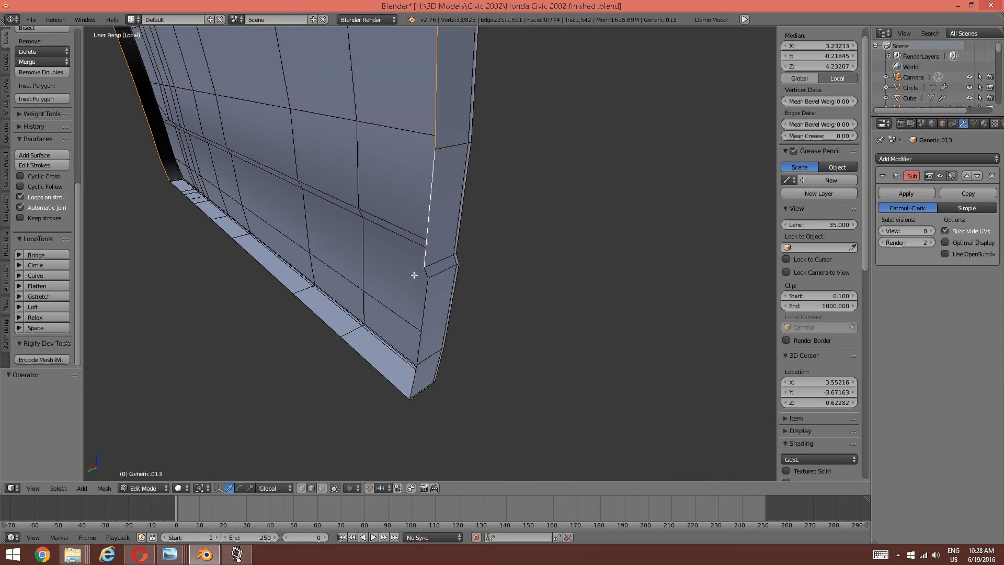
right_click(423, 275, "shift")
right_click(429, 288, "shift")
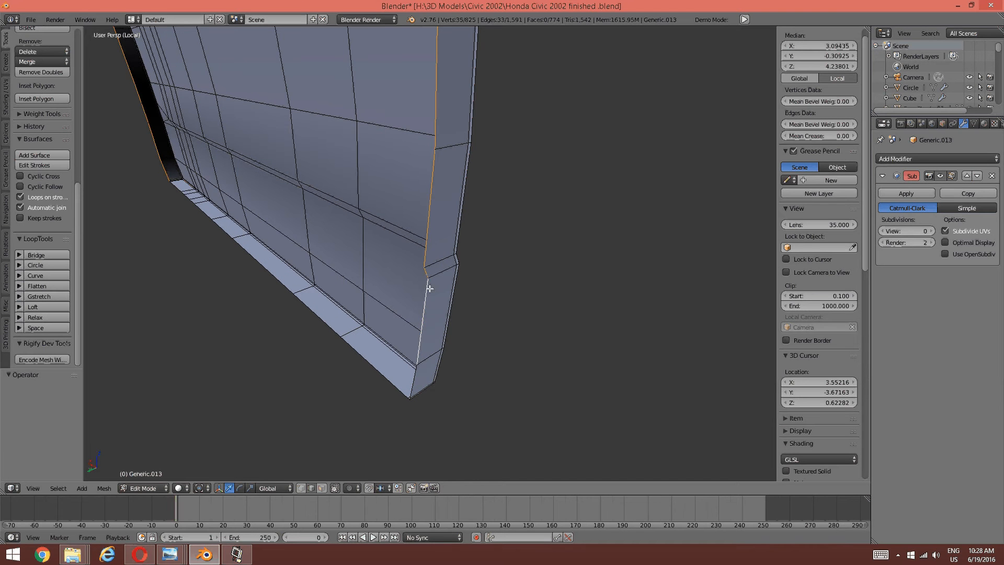
right_click(415, 375, "shift")
middle_click_drag(416, 376, 416, 350)
middle_click_drag(349, 250, 339, 227)
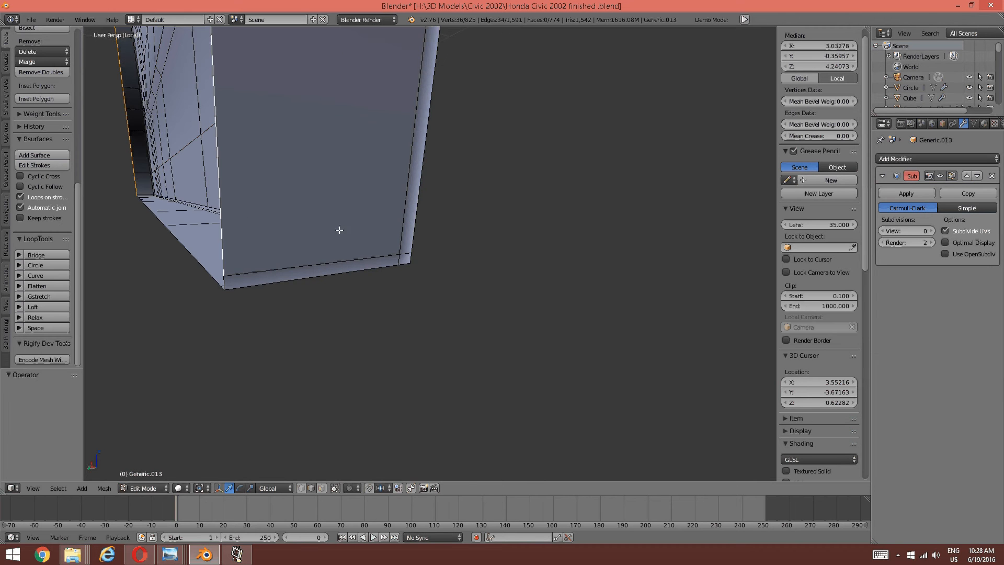
right_click(229, 284, "shift")
middle_click_drag(229, 284, 502, 215)
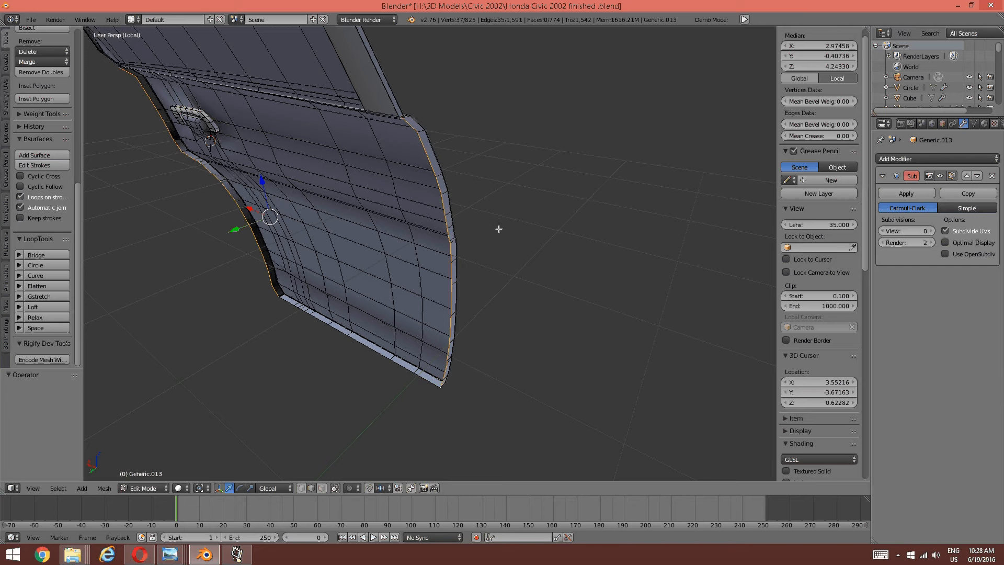
- Duplicate the selected side edges in place and hide all other door geometry
key("shift+d")
key("Escape")
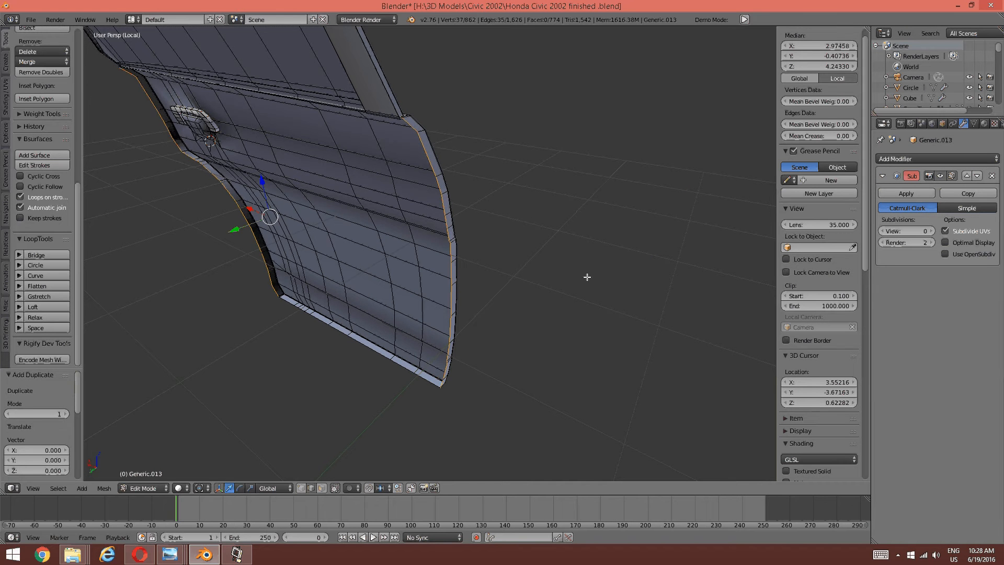
key("ctrl+i")
key("h")
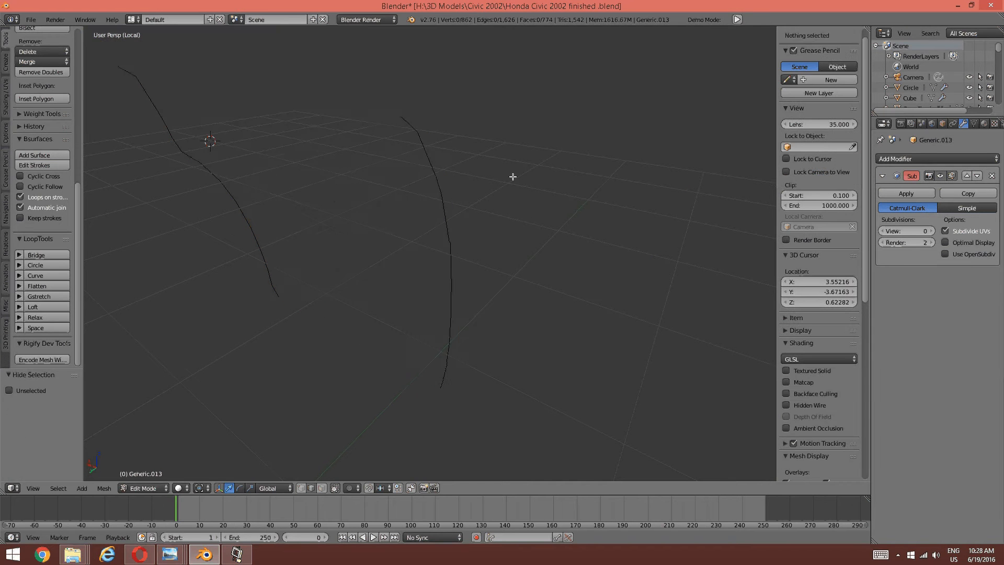
- Select the straighter of the two isolated edge chains to check its vertex count, and open the mesh data properties
middle_click_drag(513, 174, 379, 243)
key("l")
middle_click_drag(251, 229, 284, 233)
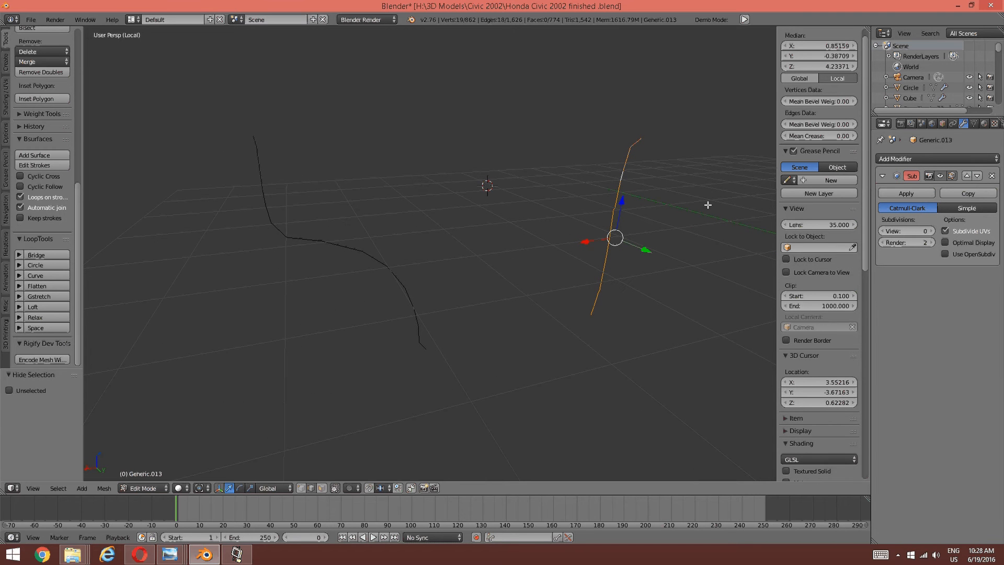
left_click(973, 122)
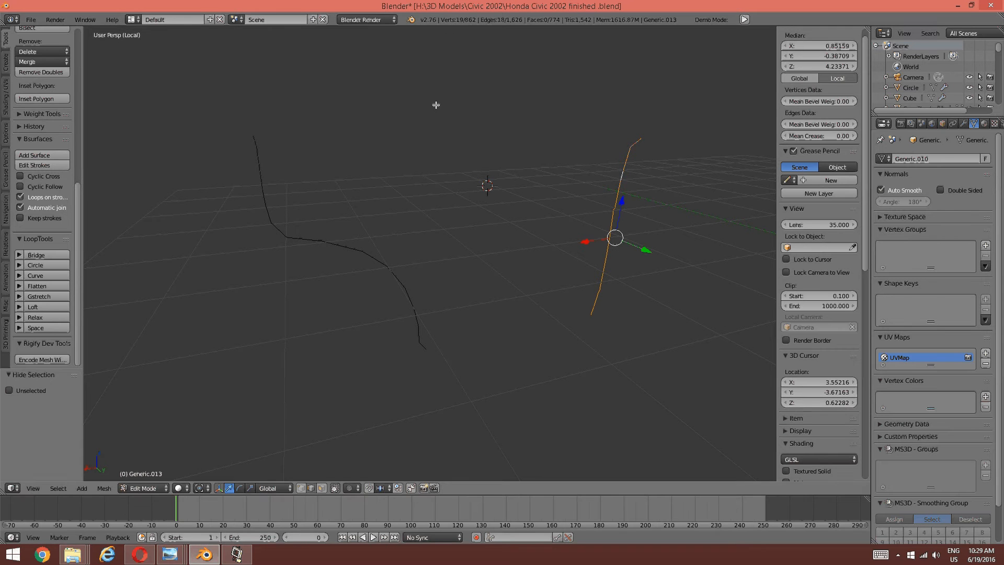
- Select both isolated edge chains and bridge them into a surface with the LoopTools Bridge
key("a")
right_click(276, 233, "alt")
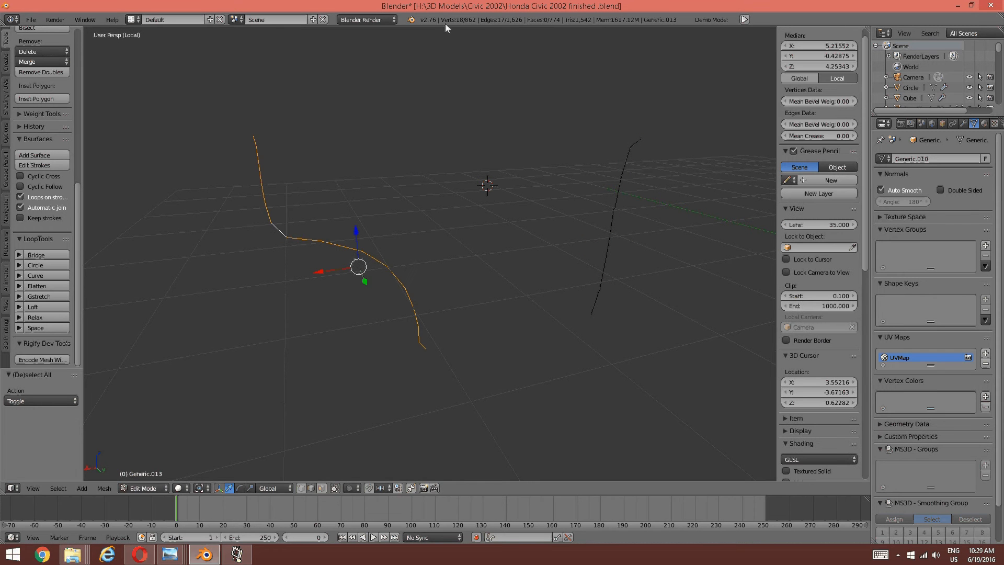
scroll(158, 316, "up", 2)
middle_click_drag(158, 316, 531, 284)
right_click(655, 235, "alt+shift")
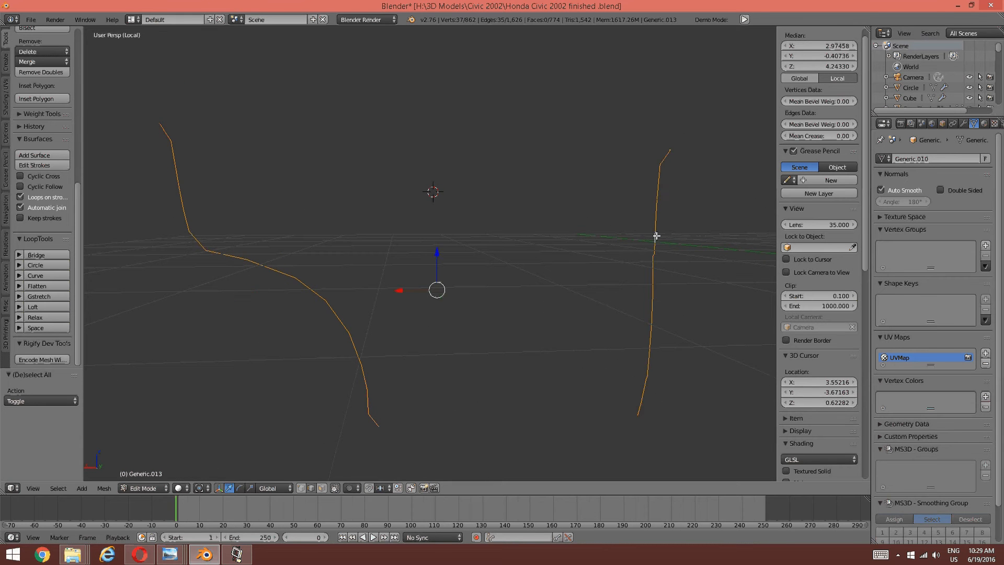
middle_click_drag(282, 258, 327, 260)
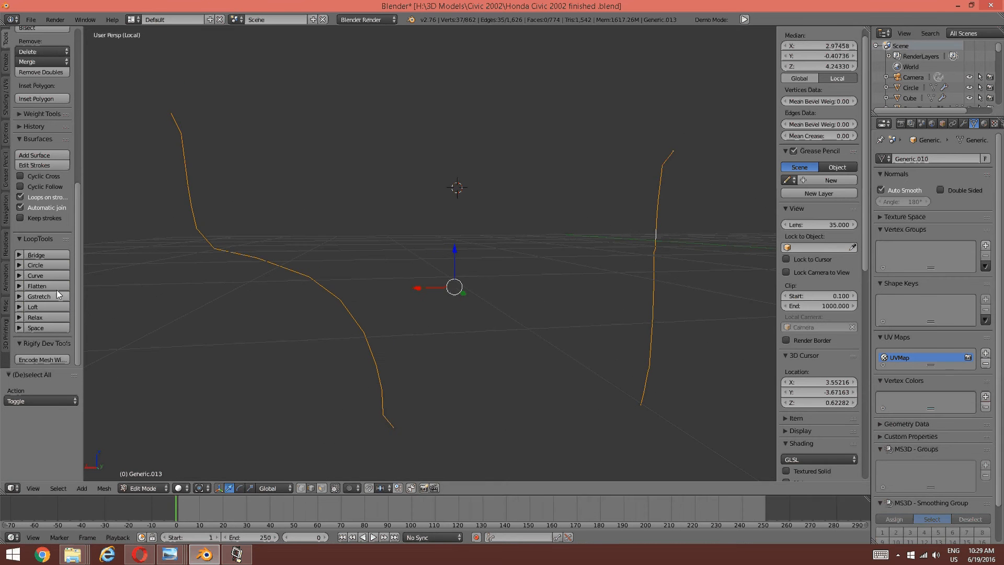
left_click(37, 254)
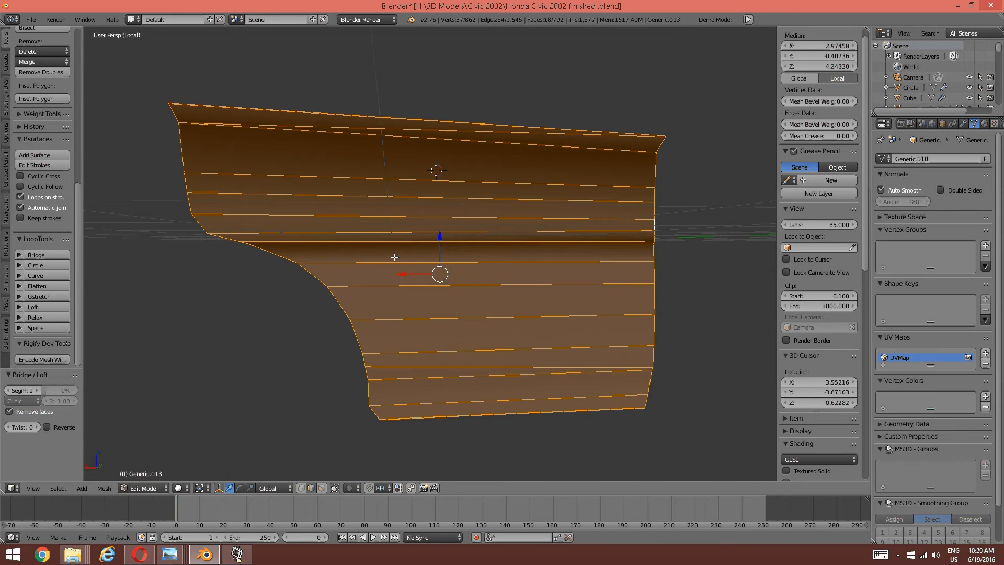
- Examine the bridged surface, especially its upper edge and both upper corners
scroll(413, 288, "up", 4)
middle_click_drag(419, 300, 410, 298)
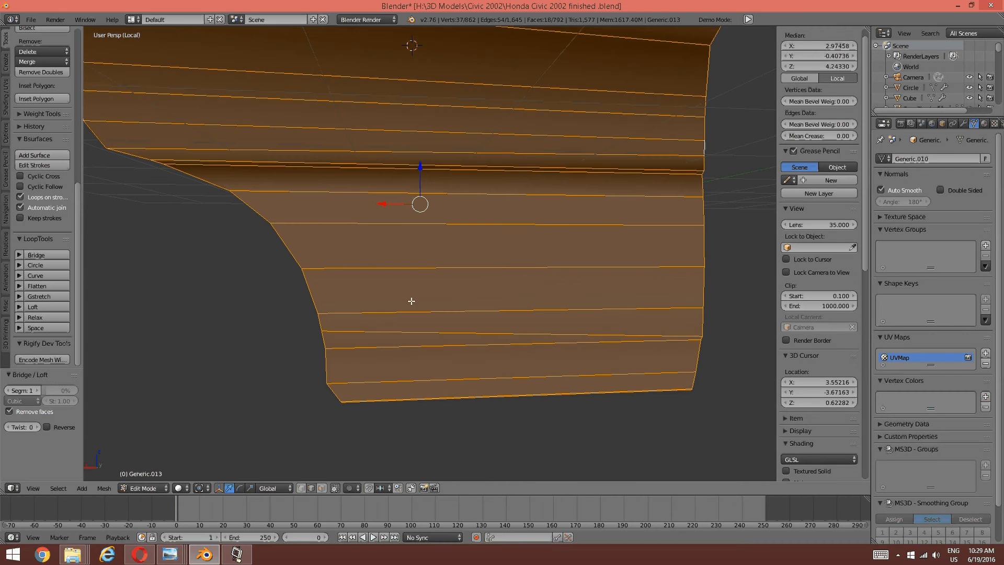
middle_click_drag(339, 251, 354, 251)
middle_click_drag(378, 212, 470, 231)
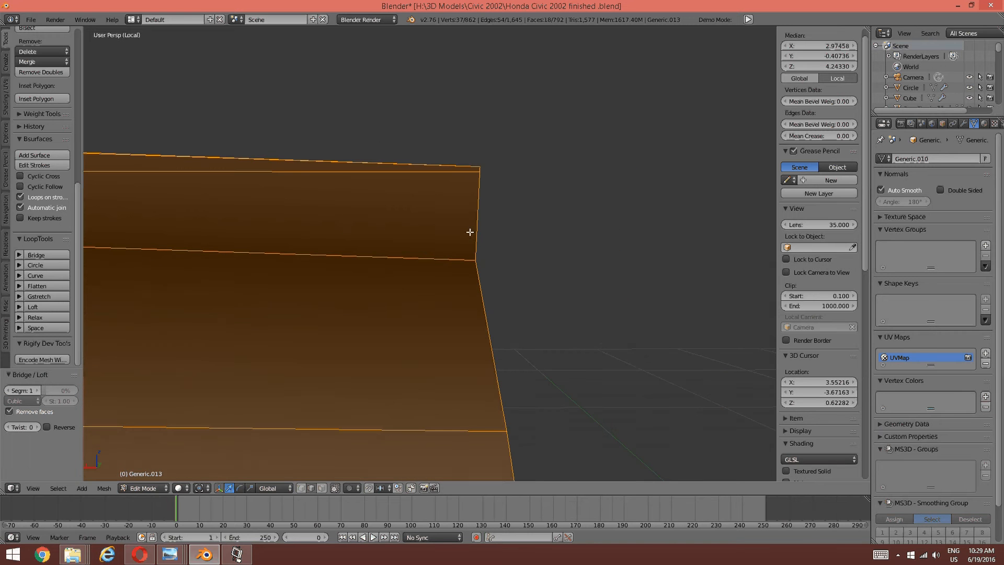
middle_click_drag(345, 233, 205, 275)
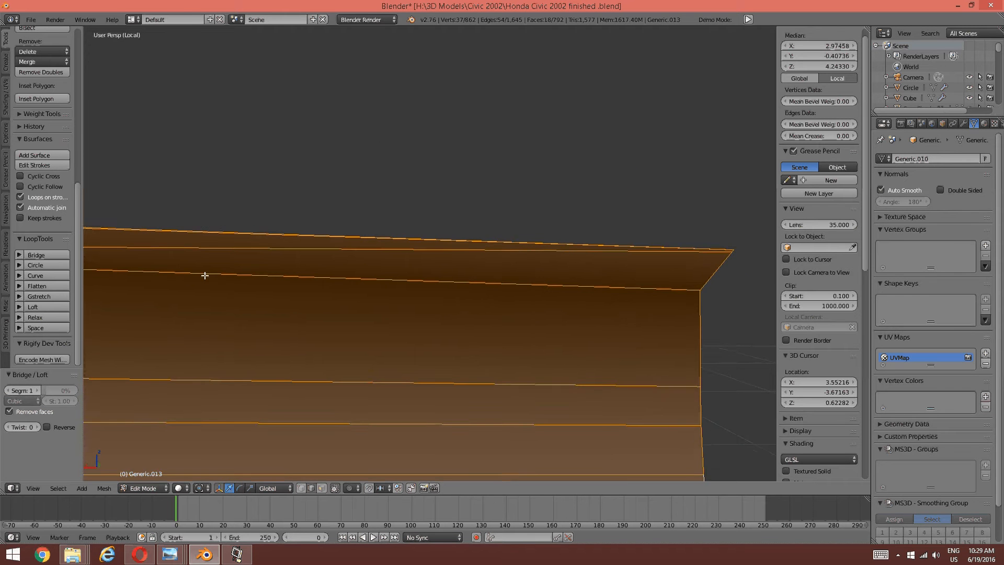
middle_click_drag(543, 251, 497, 249)
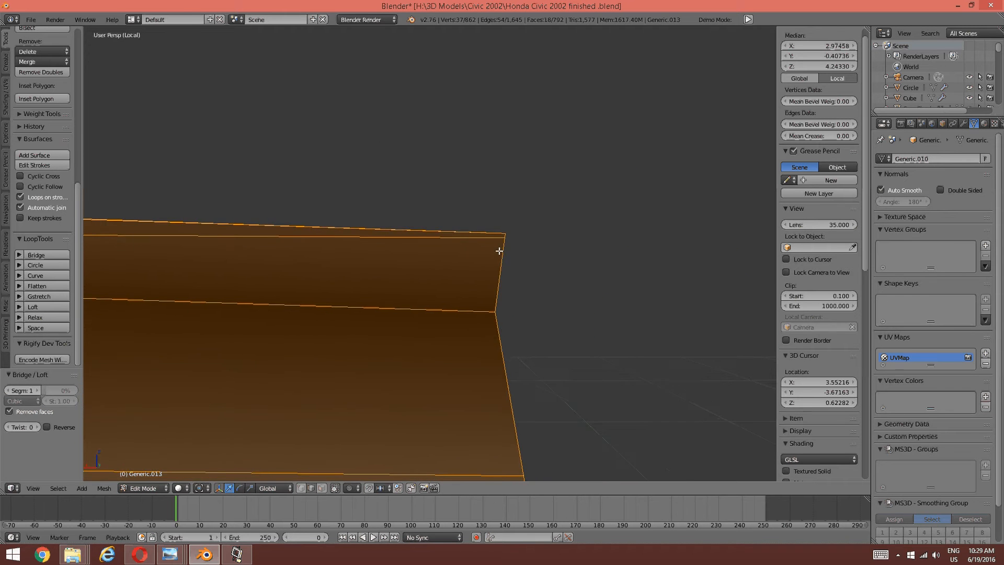
key("a")
key("a")
middle_click_drag(368, 269, 419, 293)
key("a")
key("a")
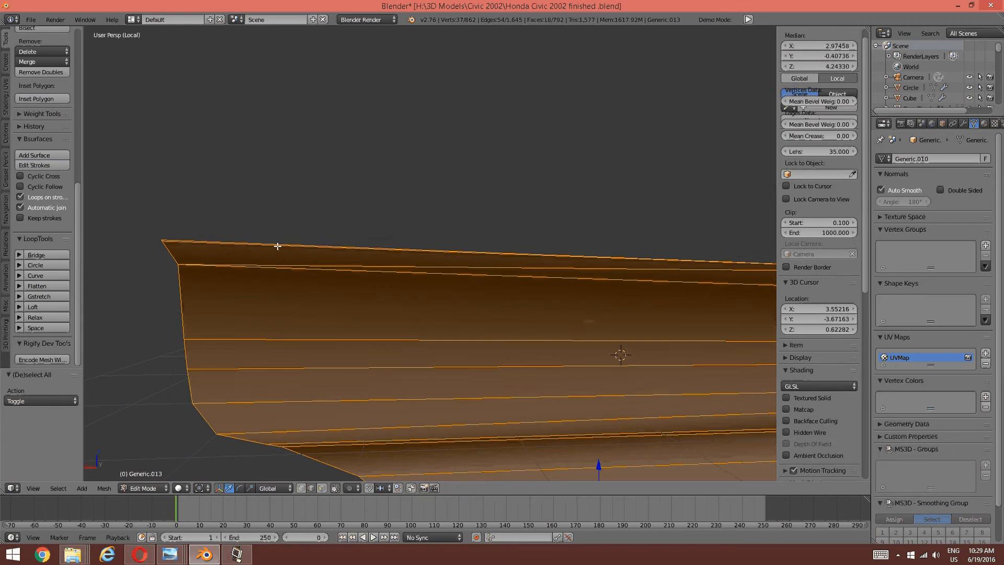
- Knife-cut an edge across the bridged surface's top strip from one upper corner to the other, and clear the selection
key("k")
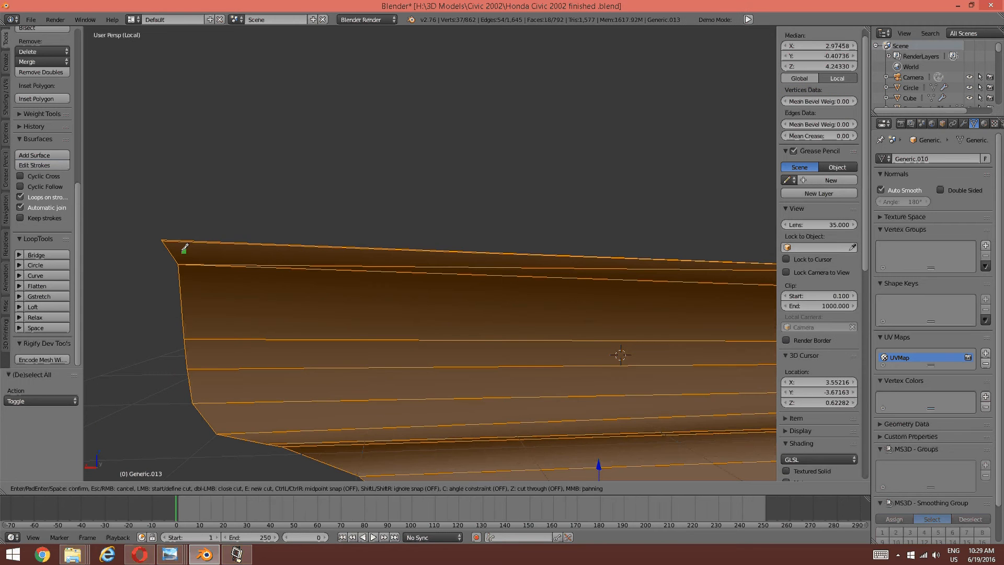
middle_click_drag(100, 215, 263, 266)
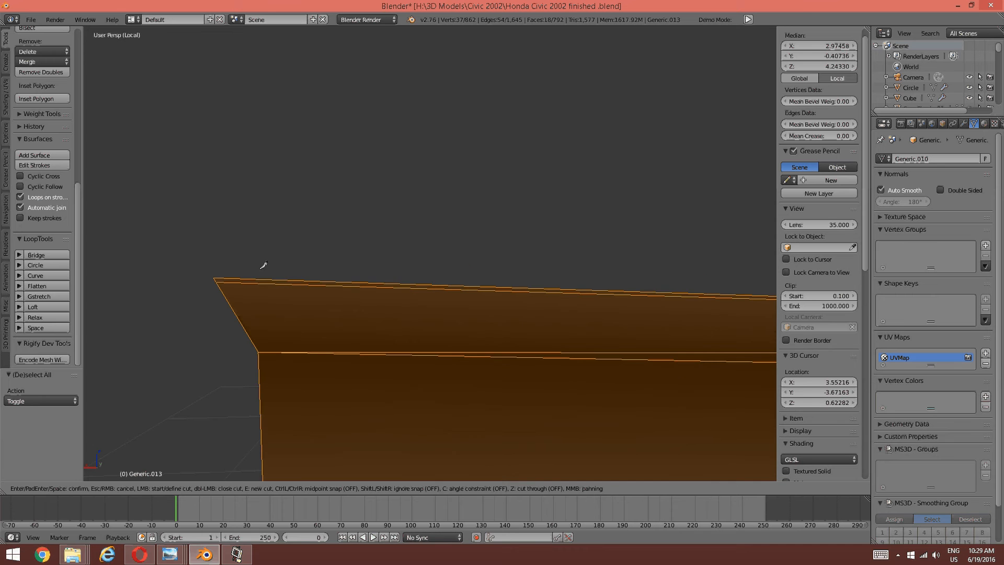
left_click(216, 280)
middle_click_drag(532, 303, 374, 297)
middle_click_drag(567, 305, 374, 300)
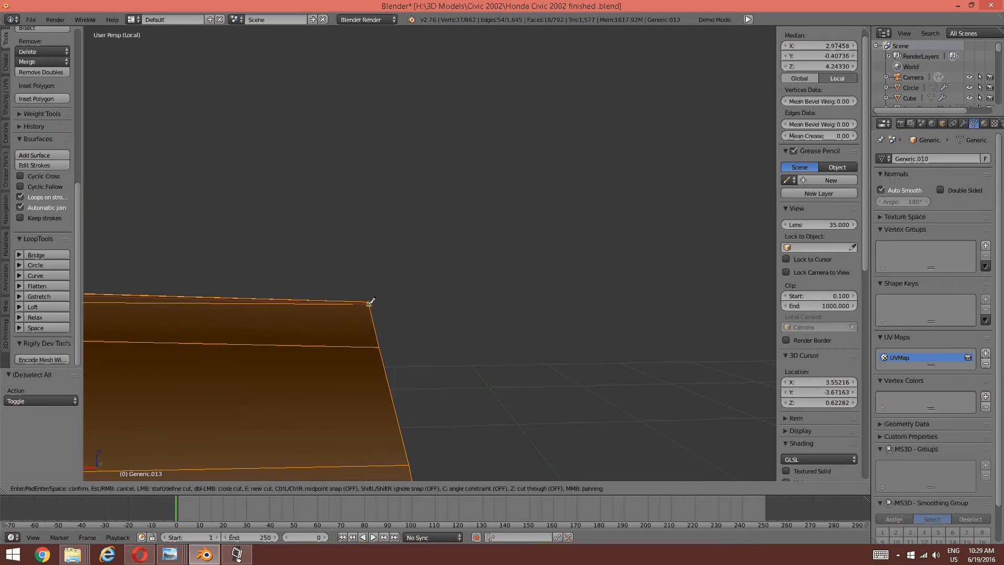
left_click(369, 304)
key("Return")
scroll(305, 301, "down", 1)
middle_click_drag(304, 312, 464, 318, "shift")
key("a")
- Check the cut surface in wireframe display and return to solid shading
key("Tab")
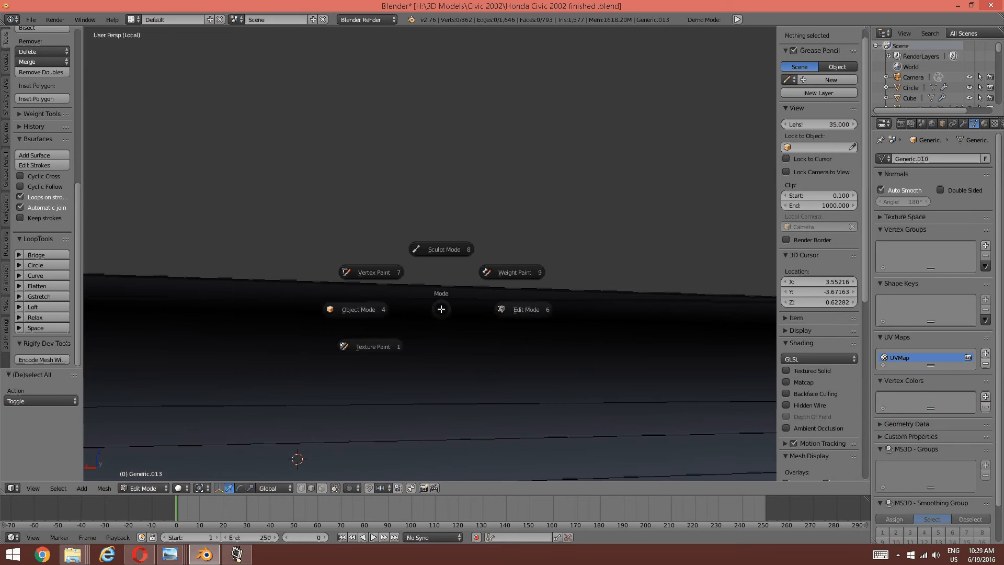
left_click(472, 322)
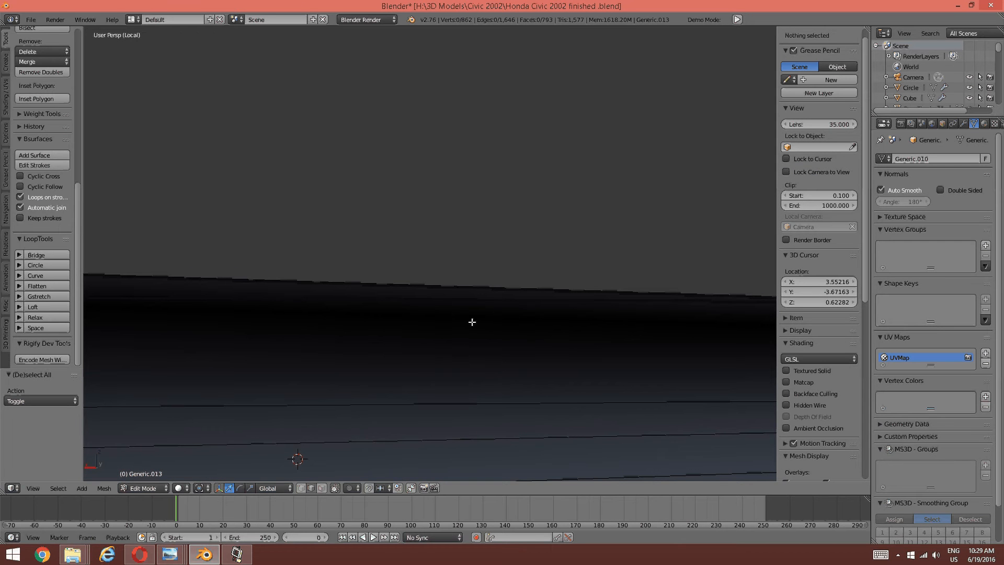
key("z")
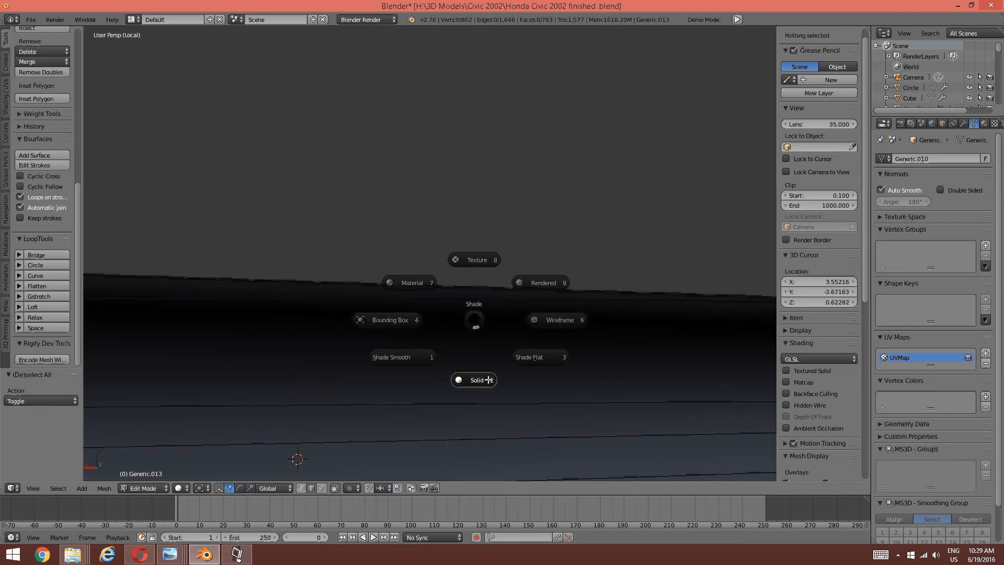
left_click(488, 380)
key("z")
left_click(579, 329)
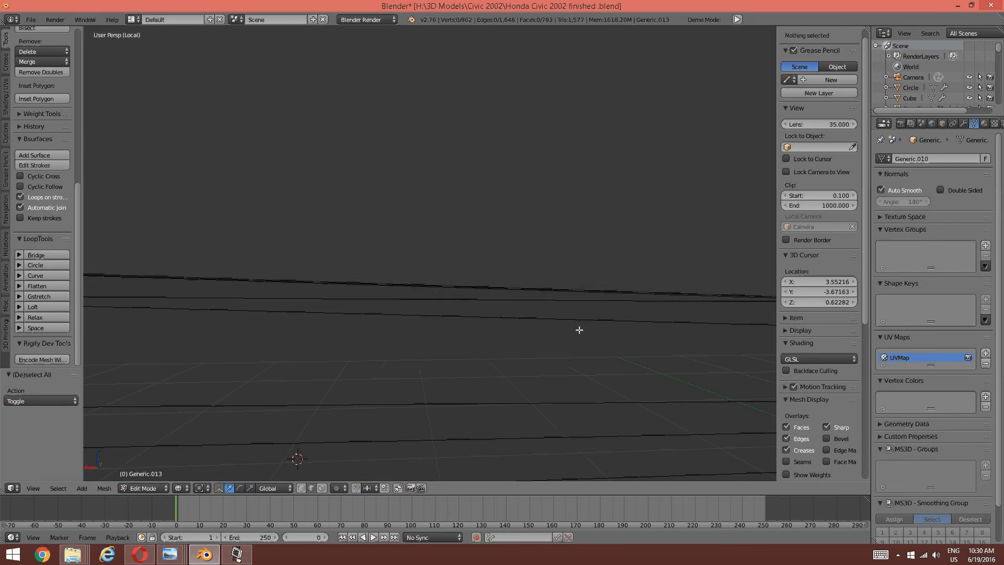
key("z")
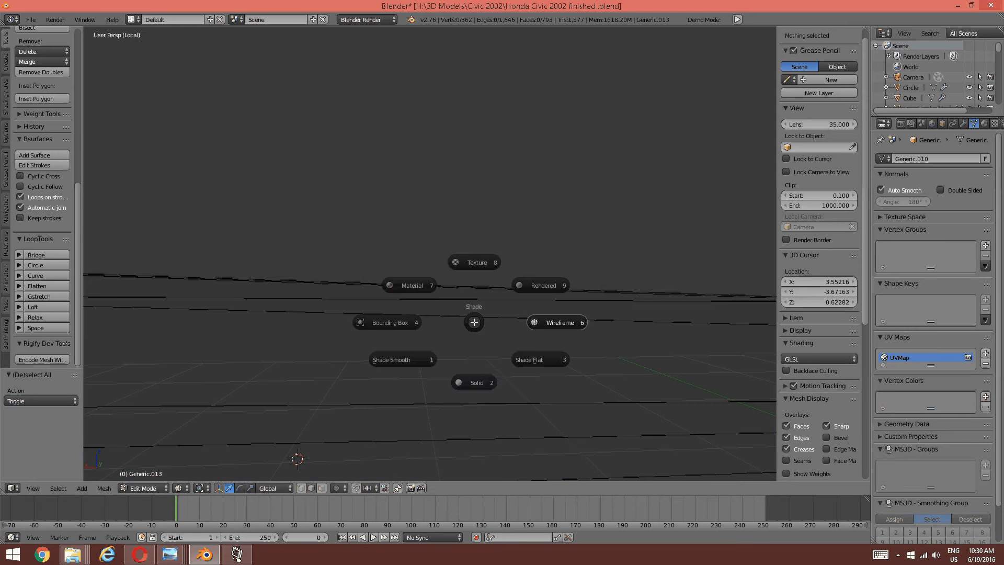
left_click(478, 382)
- Select the whole linked bridged surface, recalculate its normals to the outside, and clear the selection
middle_click_drag(381, 303, 380, 291)
right_click(380, 293)
key("ctrl+l")
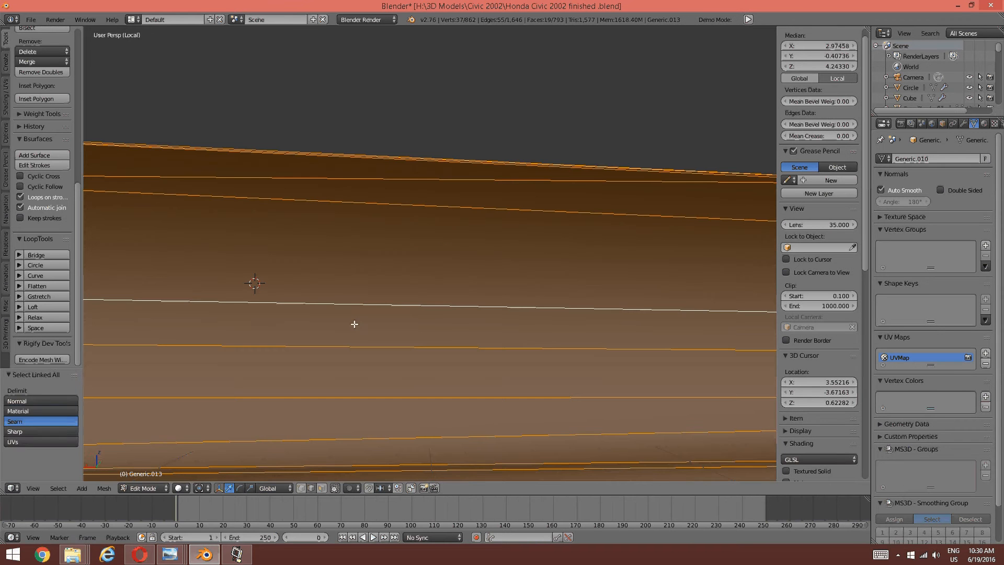
key("ctrl+n")
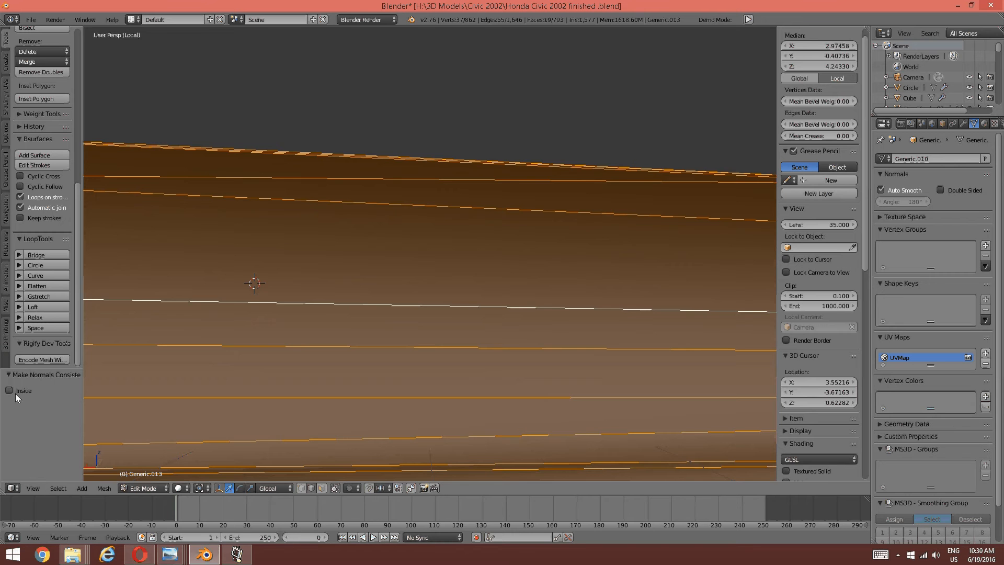
key("a")
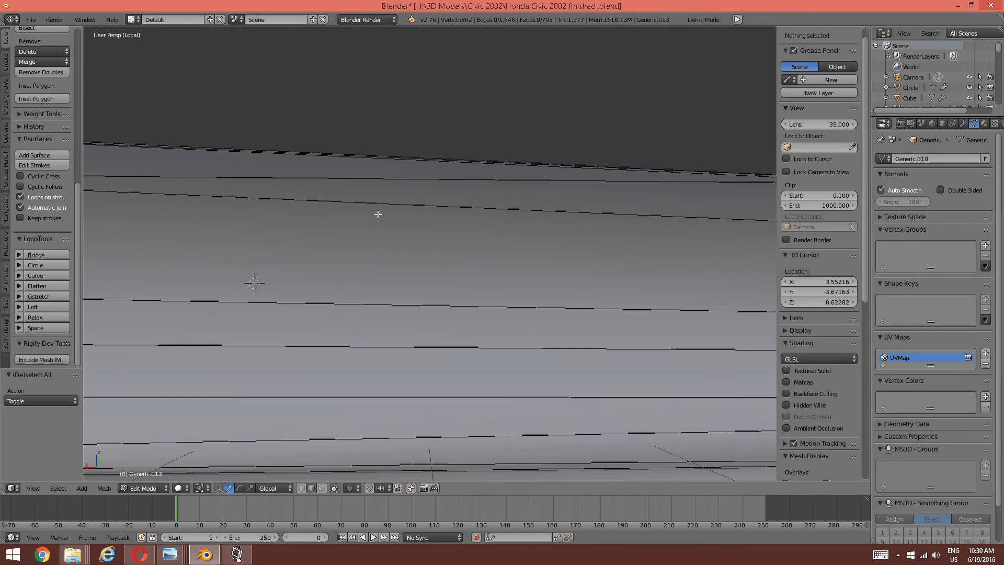
- In edge select mode, dissolve the extra lengthwise edge just below the surface's upper border
key("ctrl+Tab")
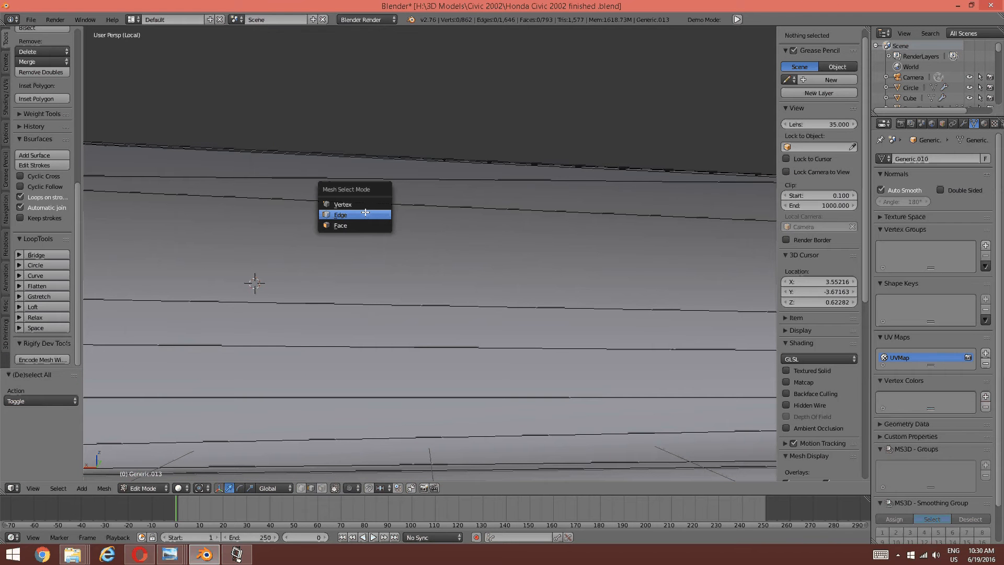
left_click(364, 213)
right_click(359, 180)
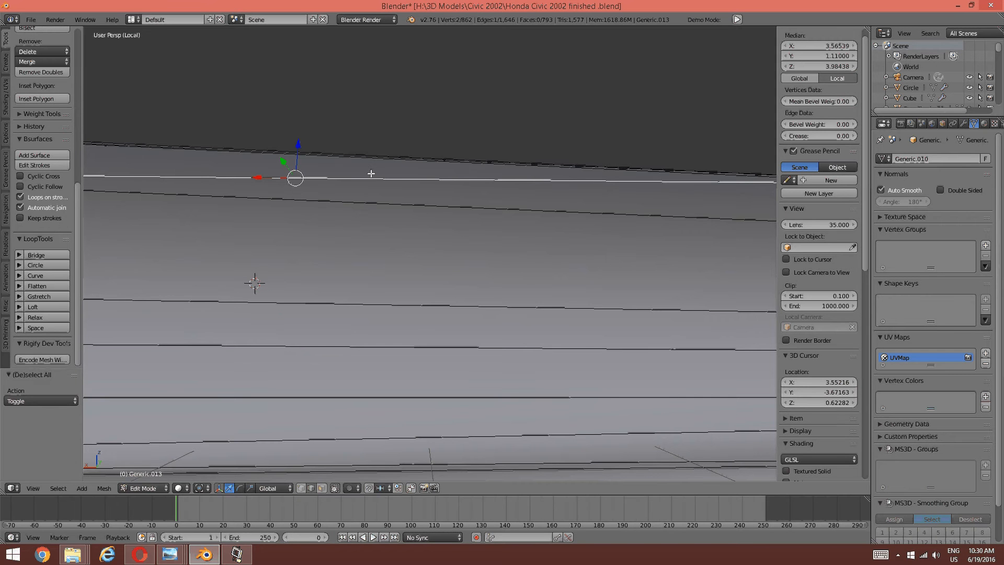
key("x")
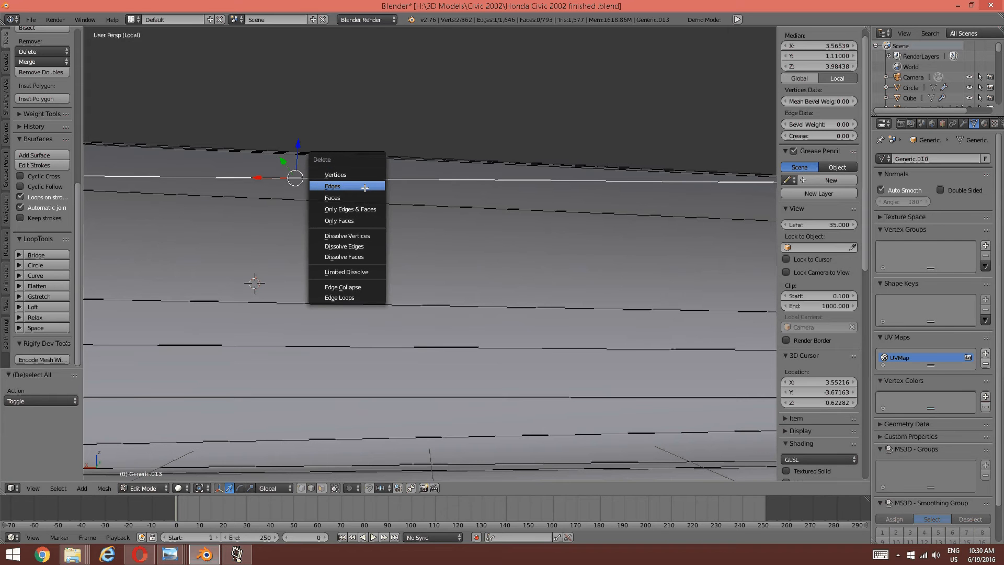
left_click(355, 245)
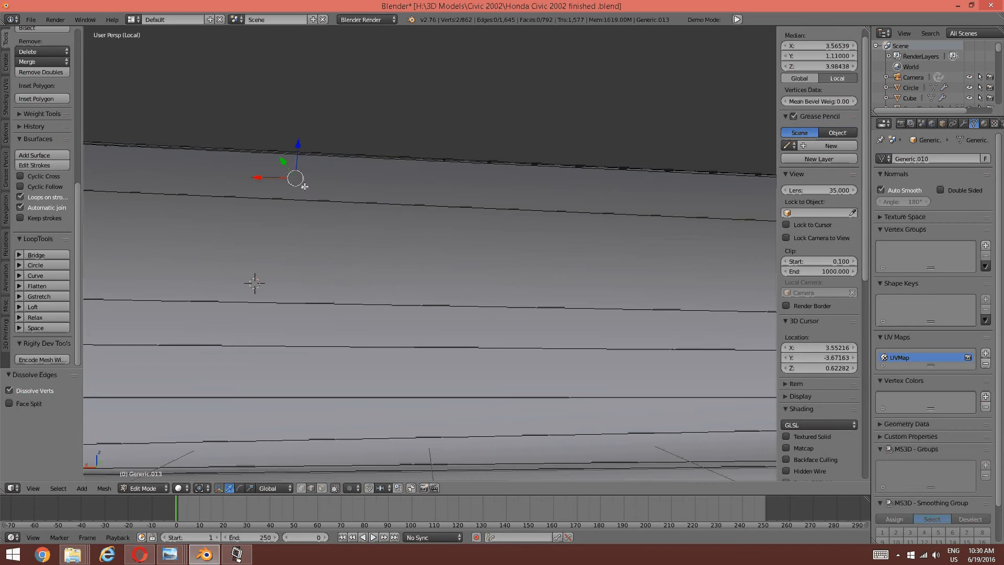
middle_click_drag(305, 186, 434, 251, "shift")
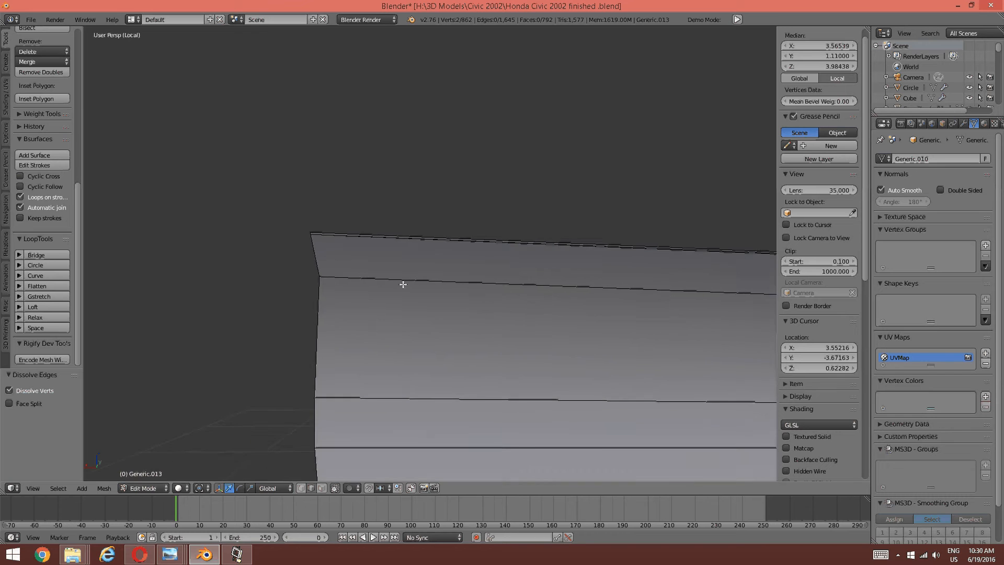
- Dissolve the second extra lengthwise edge inside the narrow strip along the inner surface's upper border
scroll(399, 271, "up", 2)
scroll(395, 261, "up", 1)
middle_click_drag(339, 253, 356, 254)
scroll(351, 251, "up", 3)
scroll(347, 246, "down", 3)
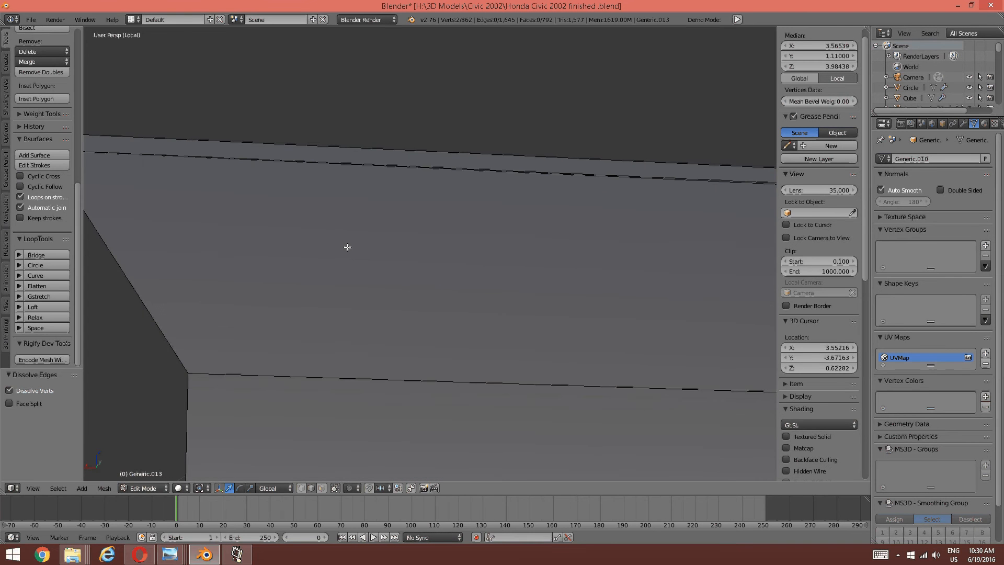
middle_click_drag(413, 242, 343, 226)
scroll(411, 190, "up", 2)
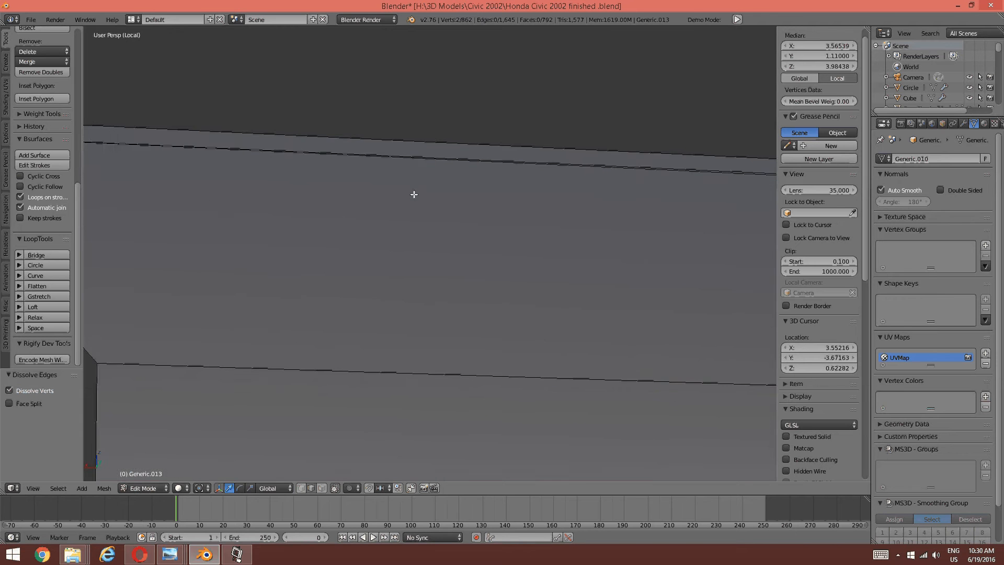
middle_click_drag(412, 192, 135, 190)
right_click(276, 230)
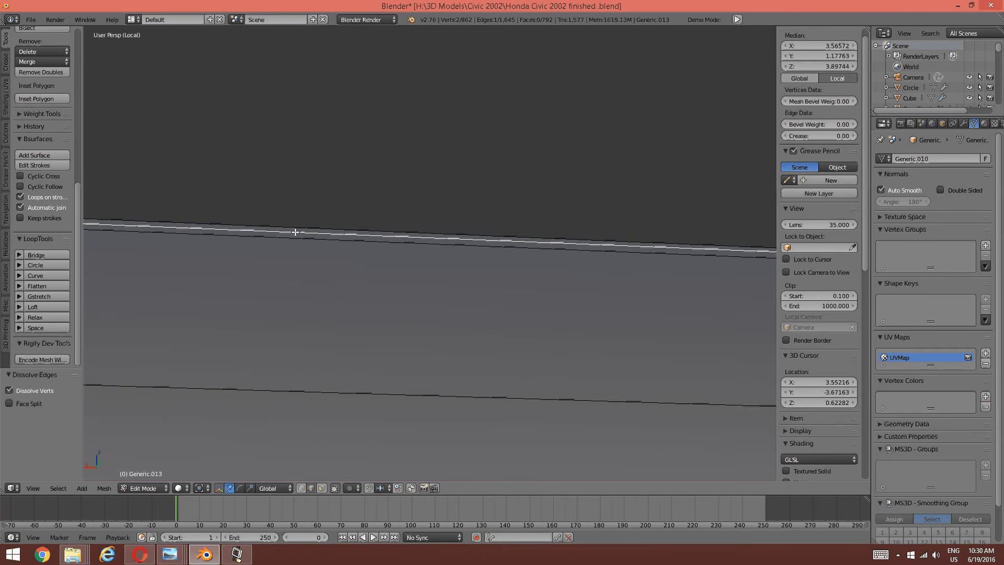
key("x")
left_click(295, 229)
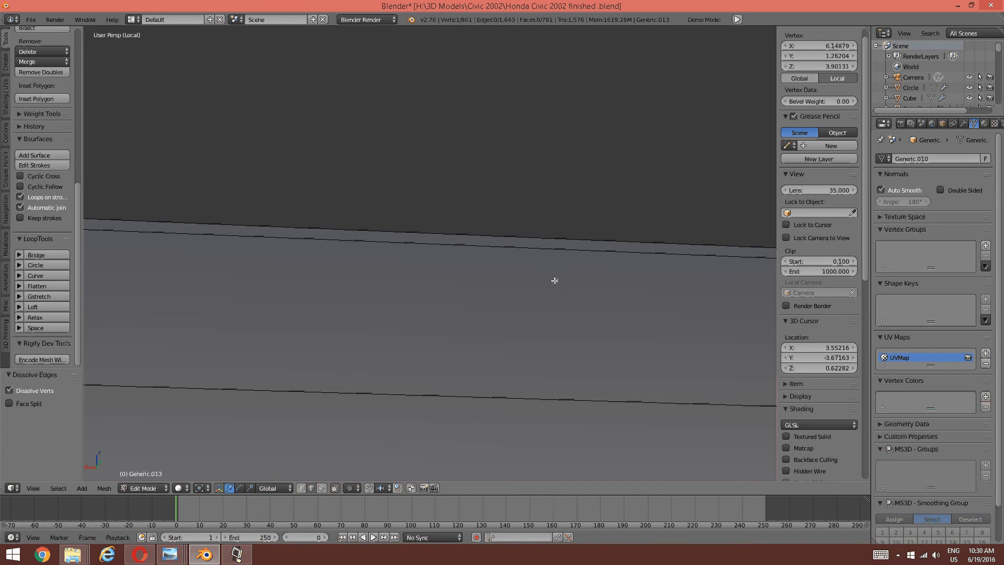
- Examine the inner surface's edge flow from its upper corner down past the middle crease, and clear the selection
middle_click_drag(554, 281, 316, 274)
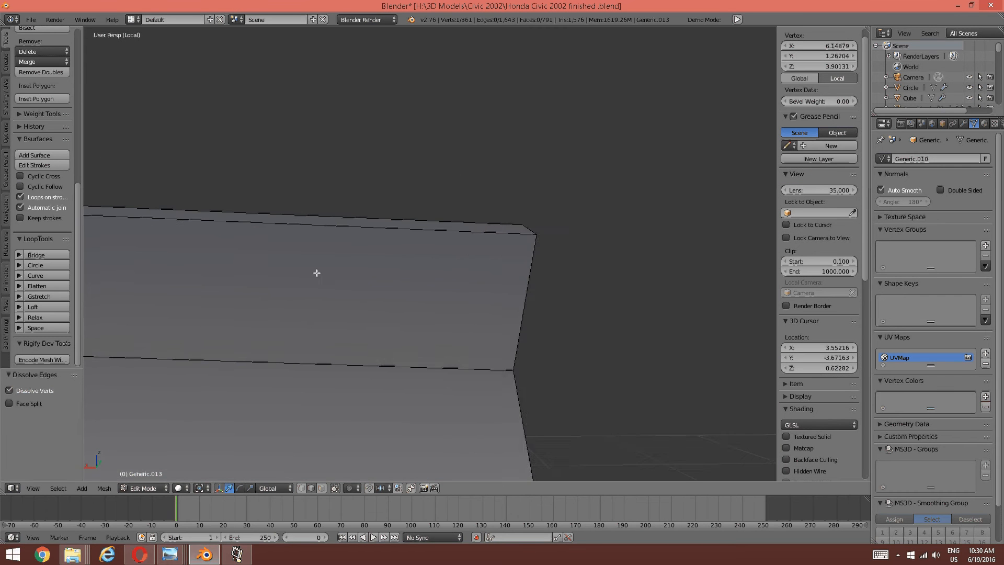
middle_click_drag(443, 259, 472, 321)
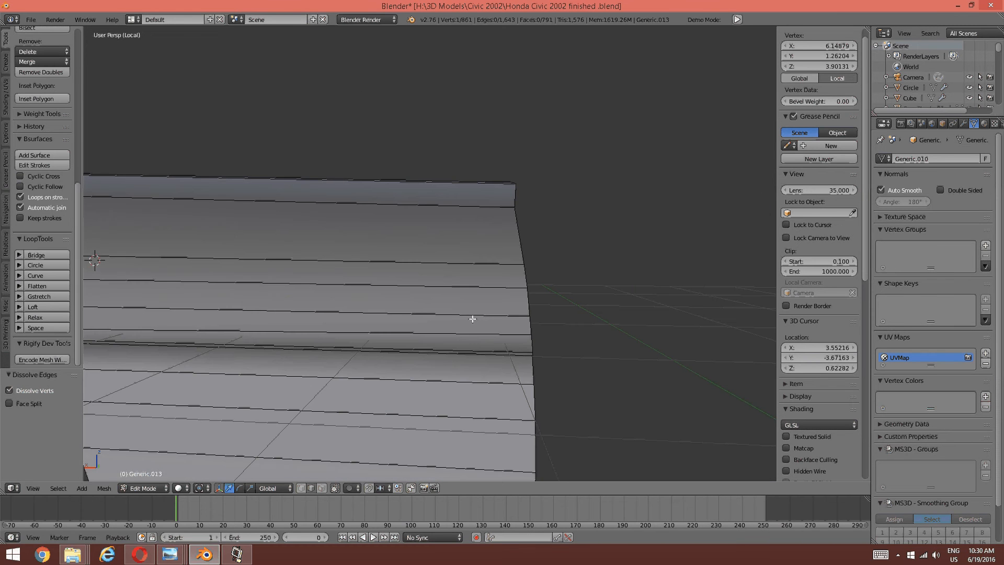
middle_click_drag(412, 341, 429, 277)
right_click(433, 217)
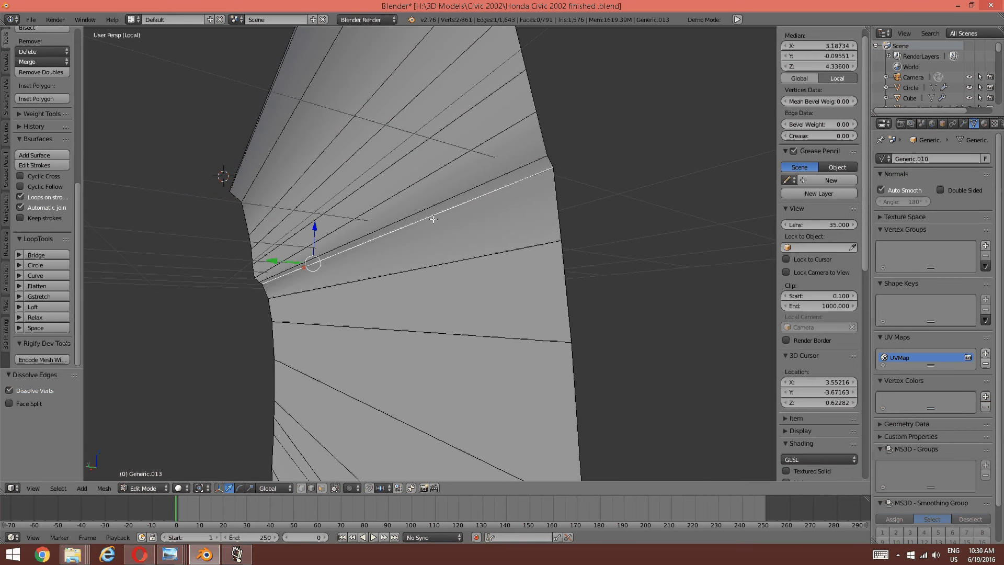
middle_click_drag(432, 217, 426, 218)
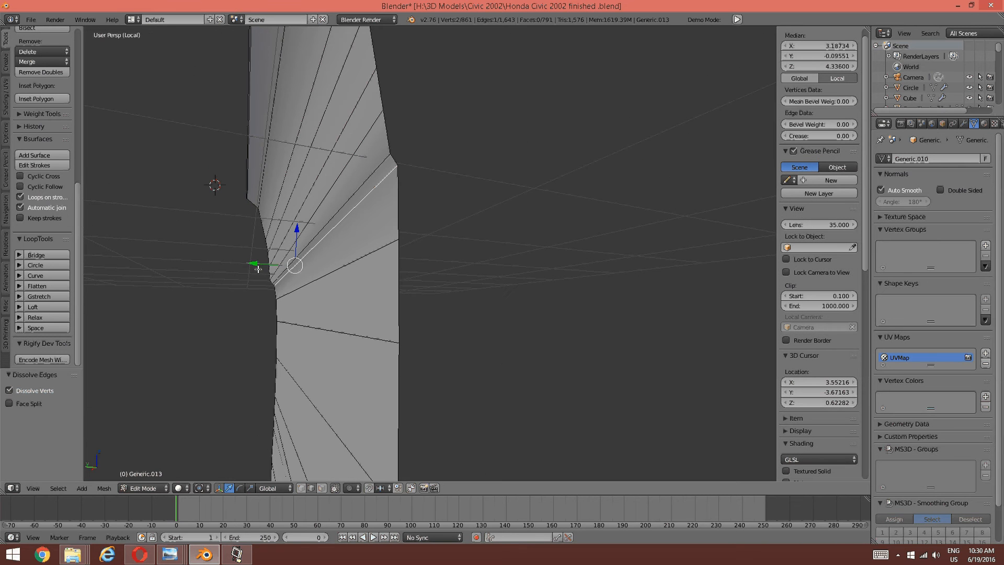
middle_click_drag(455, 206, 479, 266)
scroll(616, 280, "up", 2)
middle_click_drag(616, 281, 409, 292, "shift")
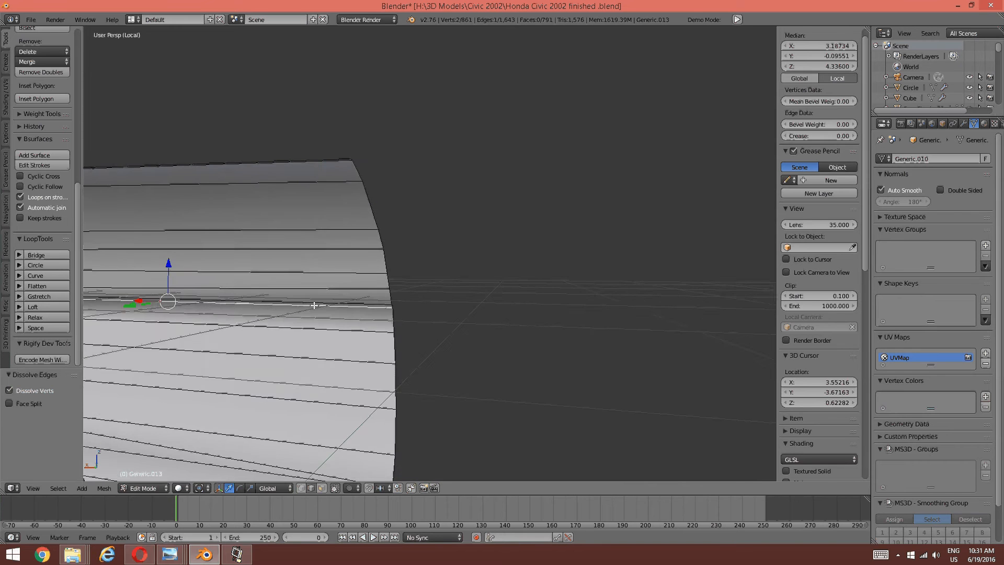
middle_click_drag(313, 303, 209, 337)
key("a")
key("Home")
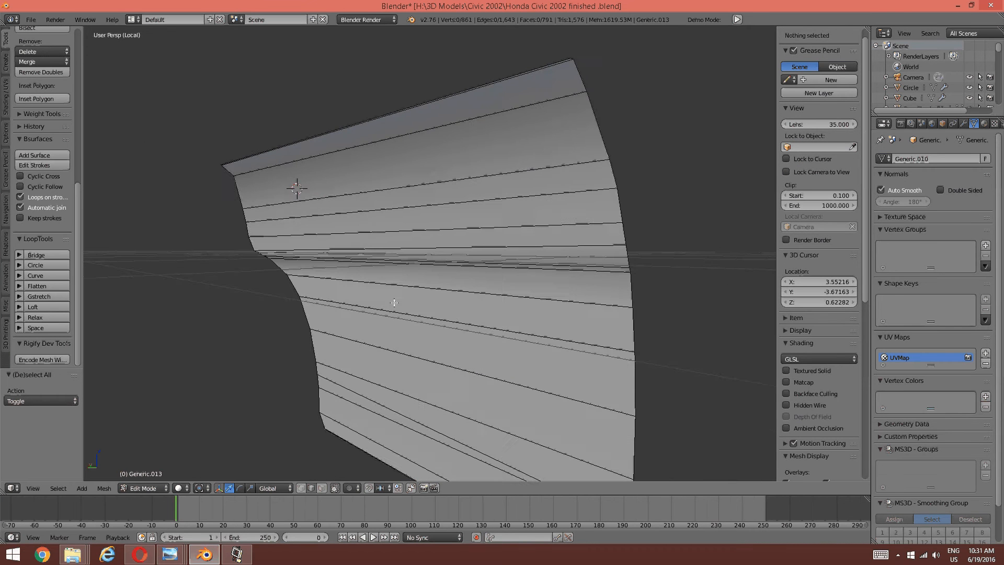
right_click(465, 264)
middle_click_drag(400, 304, 467, 296)
key("a")
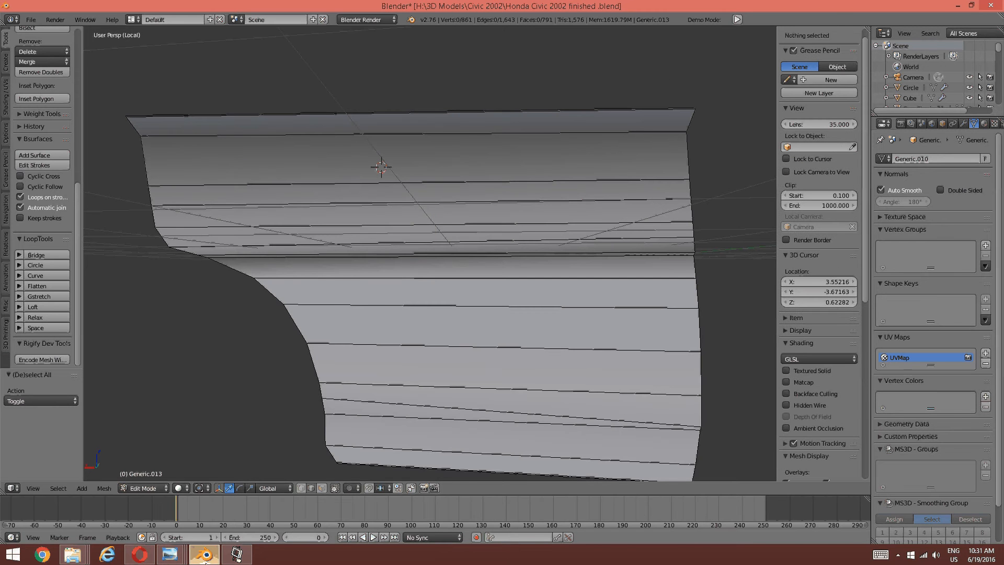
- View the door-panel reference photo maxresdefault (2).jpg in Windows Photo Viewer and return to Blender
mouse_move(183, 550)
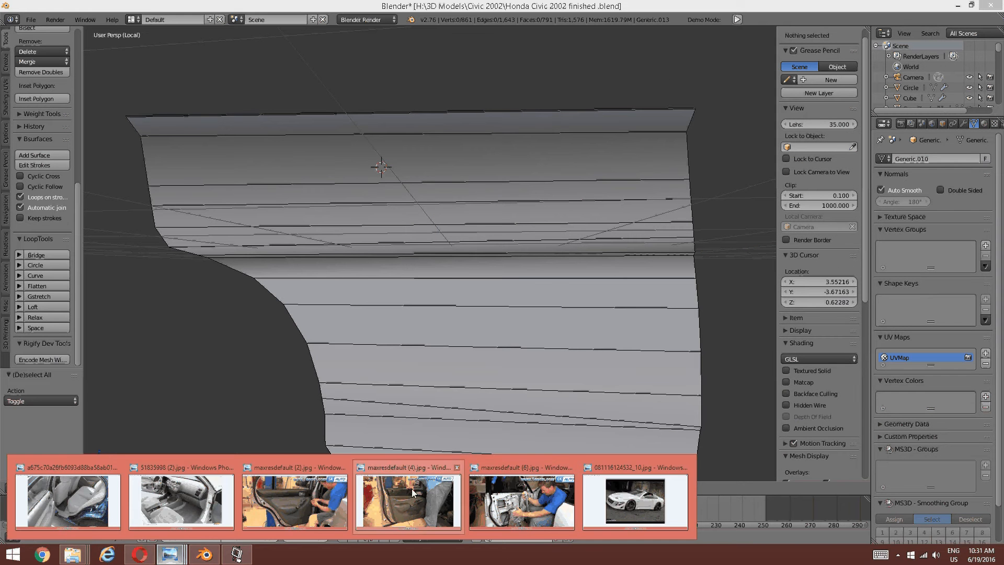
left_click(231, 560)
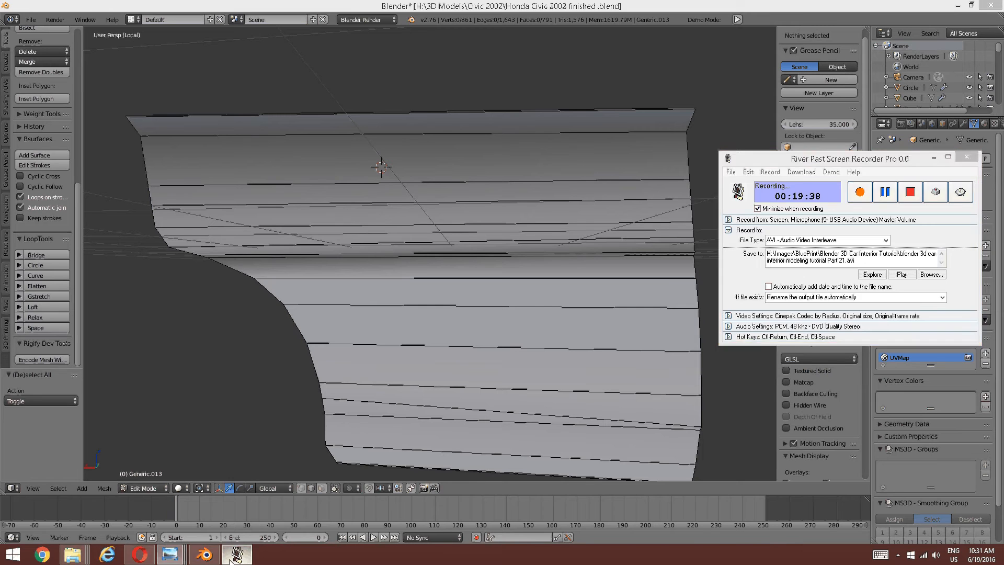
left_click(230, 559)
mouse_move(177, 558)
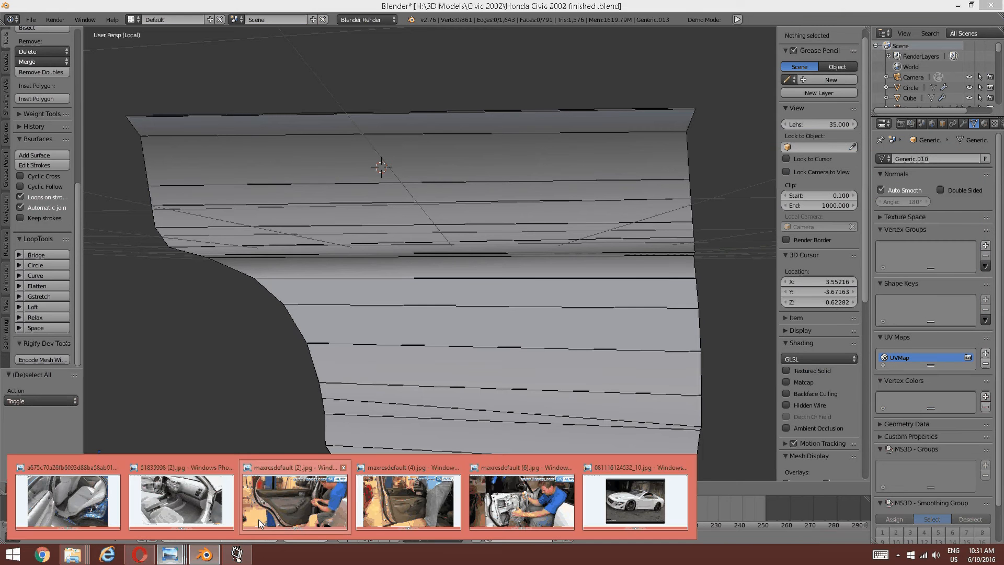
left_click(345, 499)
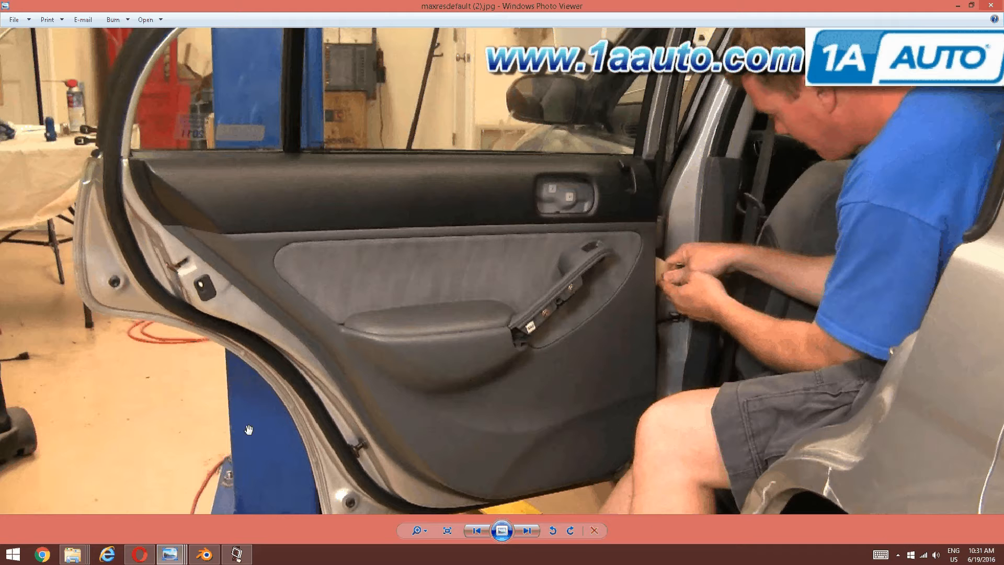
left_click(163, 555)
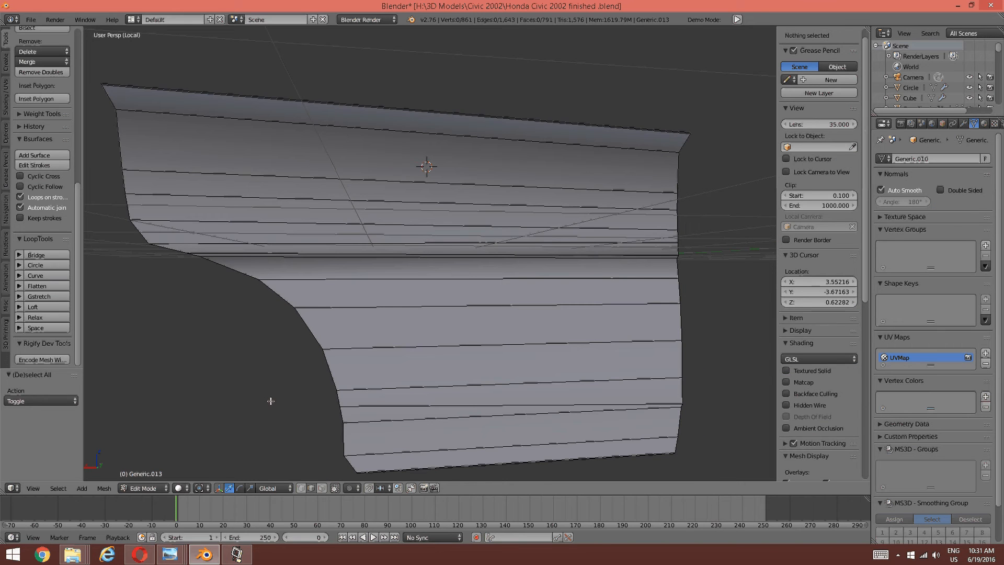
- Add a vertical loop cut slid close to the inner surface's wheel-arch border, and clear the selection
middle_click_drag(269, 403, 497, 304)
scroll(492, 305, "up", 2)
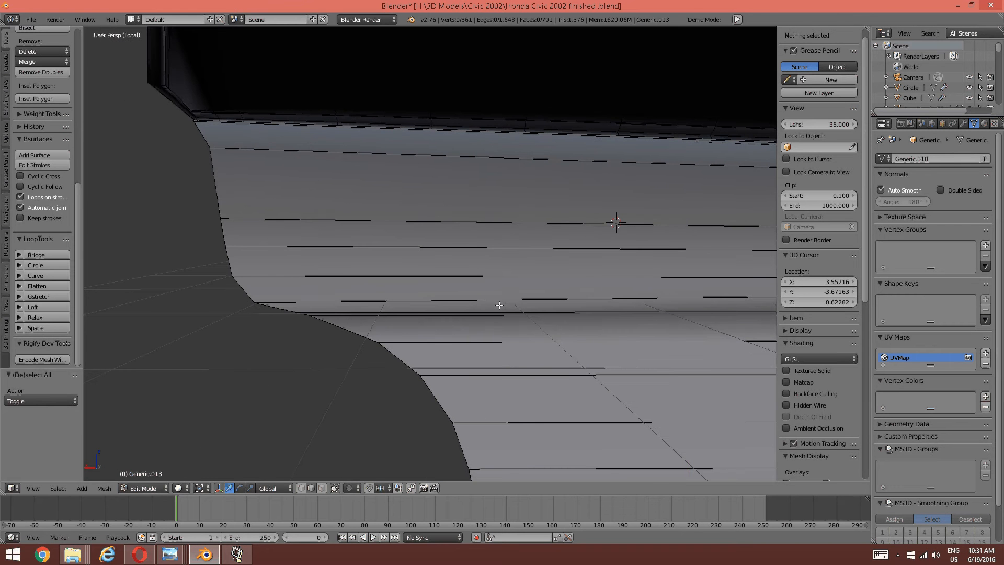
key("ctrl+r")
left_click(474, 297)
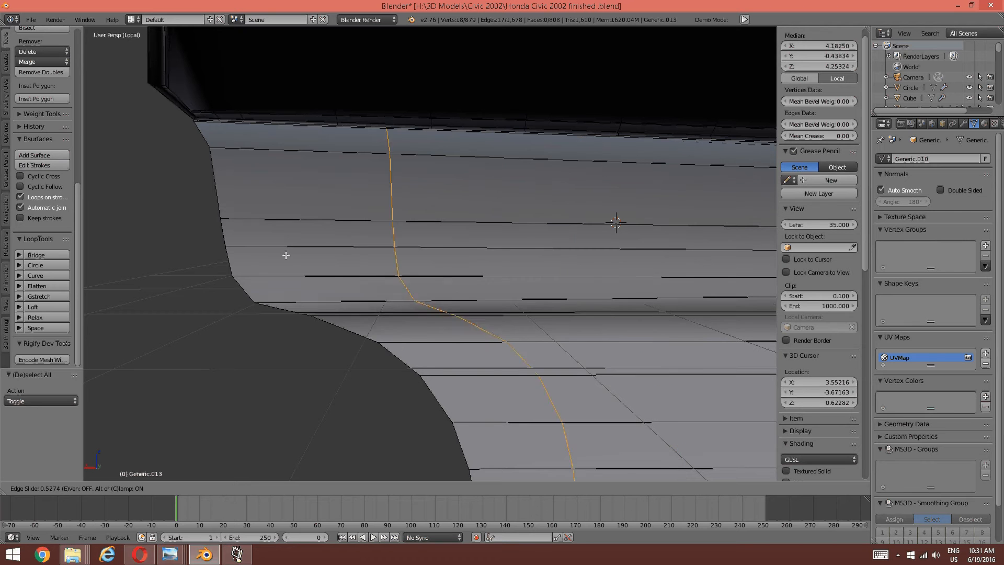
left_click(160, 238)
key("a")
- Add another vertical loop cut slid close to the inner surface's straight pillar-side border, and clear the selection
middle_click_drag(434, 283, 220, 255, "shift")
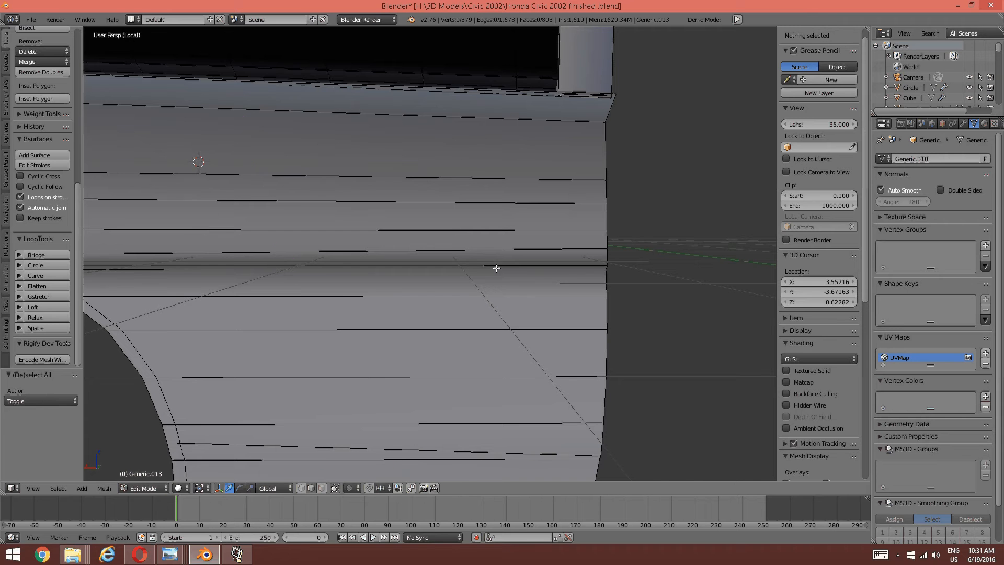
key("ctrl+r")
left_click(539, 264)
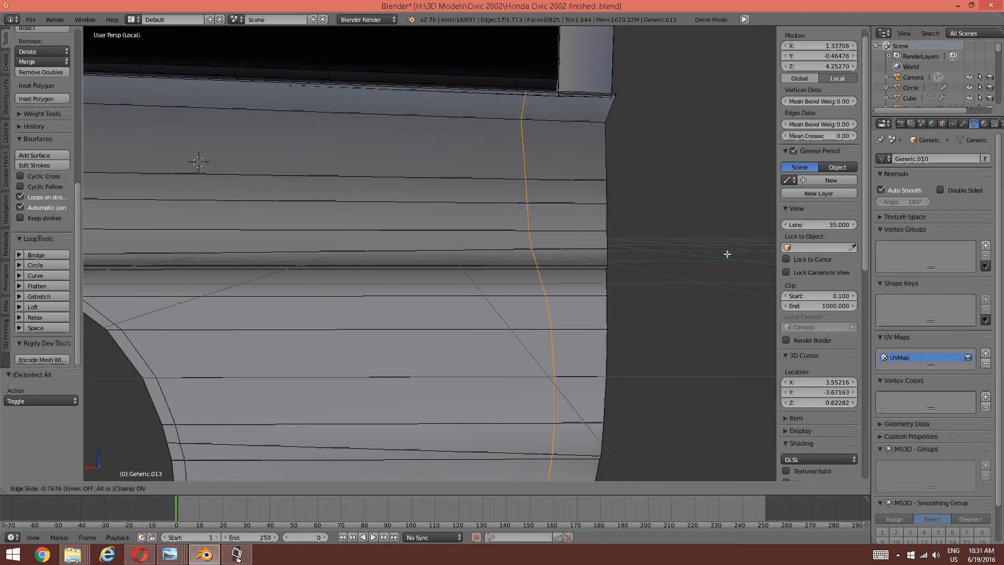
left_click(88, 262)
key("a")
middle_click_drag(275, 334, 331, 247, "shift")
scroll(331, 246, "up", 1)
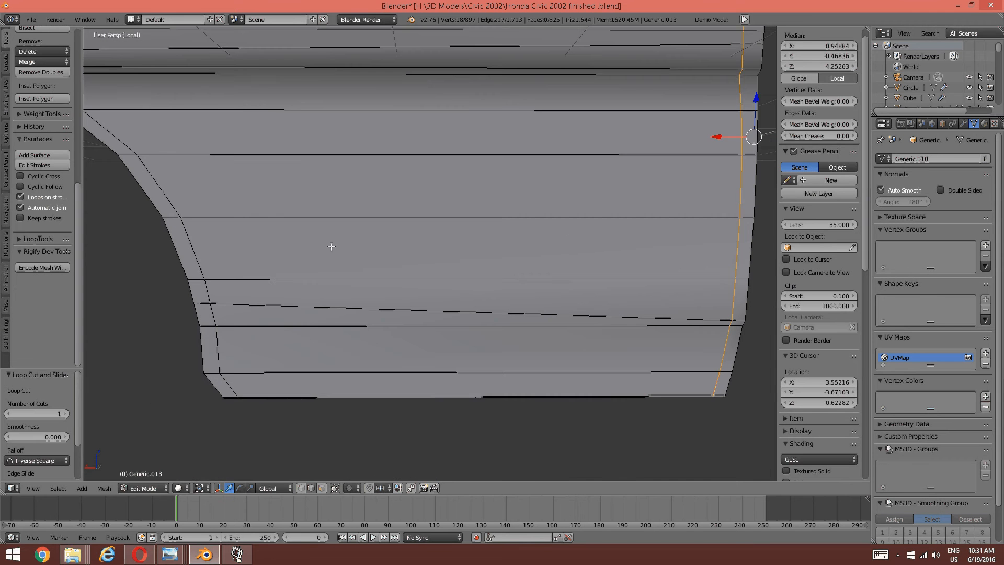
key("a")
- Add a lengthwise loop cut through the lowest strip along the inner surface's bottom border, and clear the selection
key("ctrl+r")
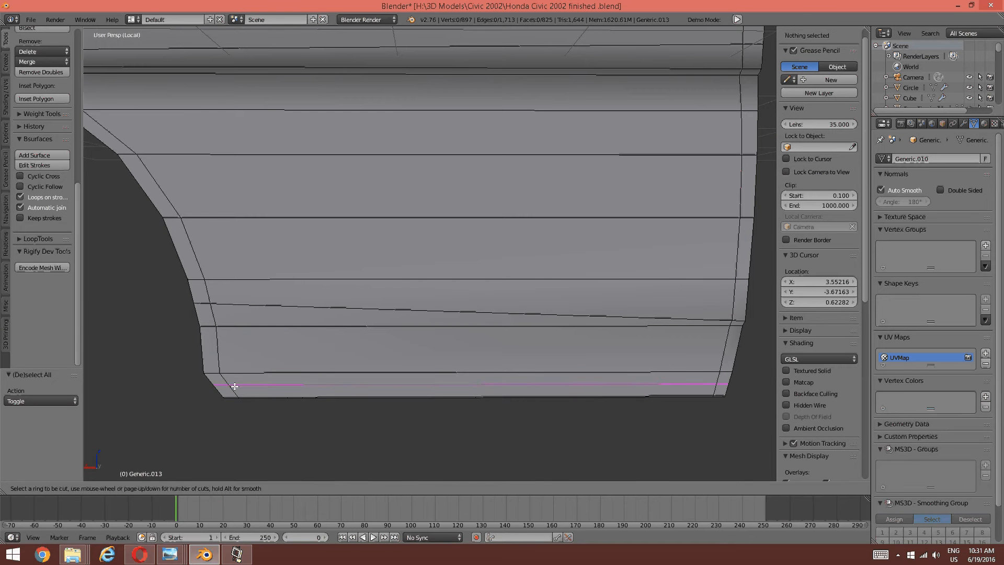
left_click(234, 386)
left_click(229, 389)
key("a")
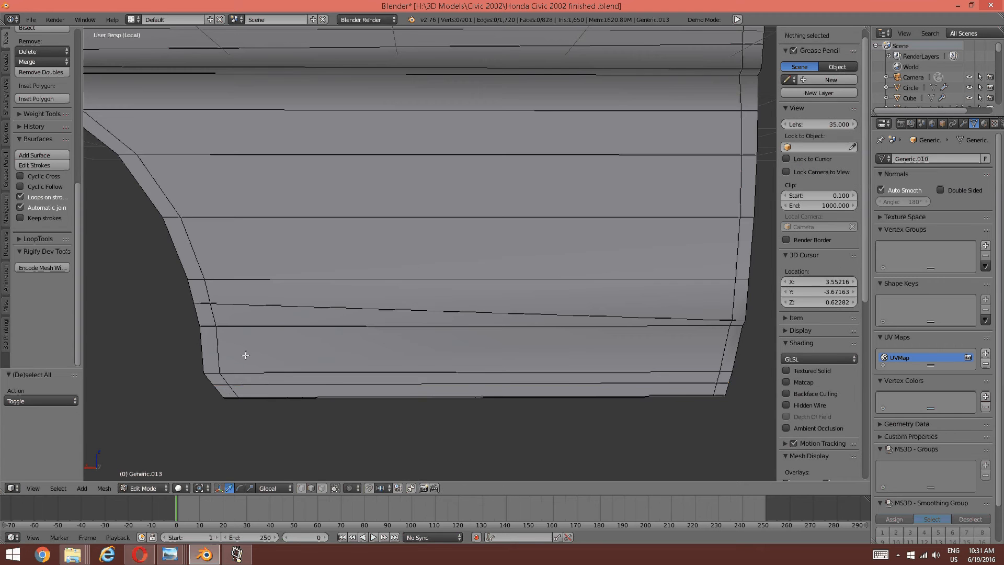
- Add a lengthwise loop cut through the top strip just below the window sill, and clear the selection
middle_click_drag(244, 354, 258, 354)
middle_click_drag(297, 326, 372, 430, "shift")
scroll(356, 347, "down", 1)
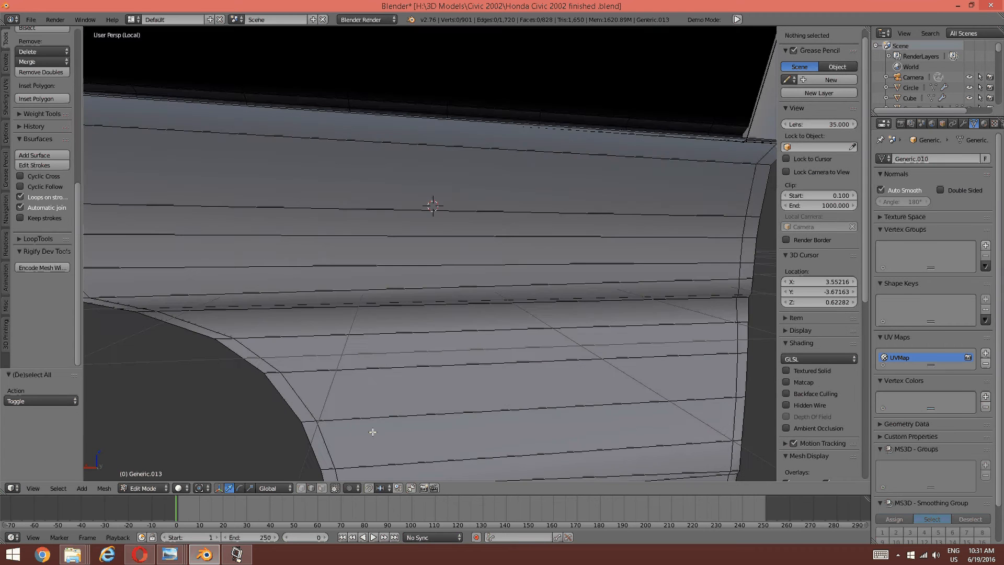
scroll(341, 366, "up", 2)
middle_click_drag(332, 359, 408, 361)
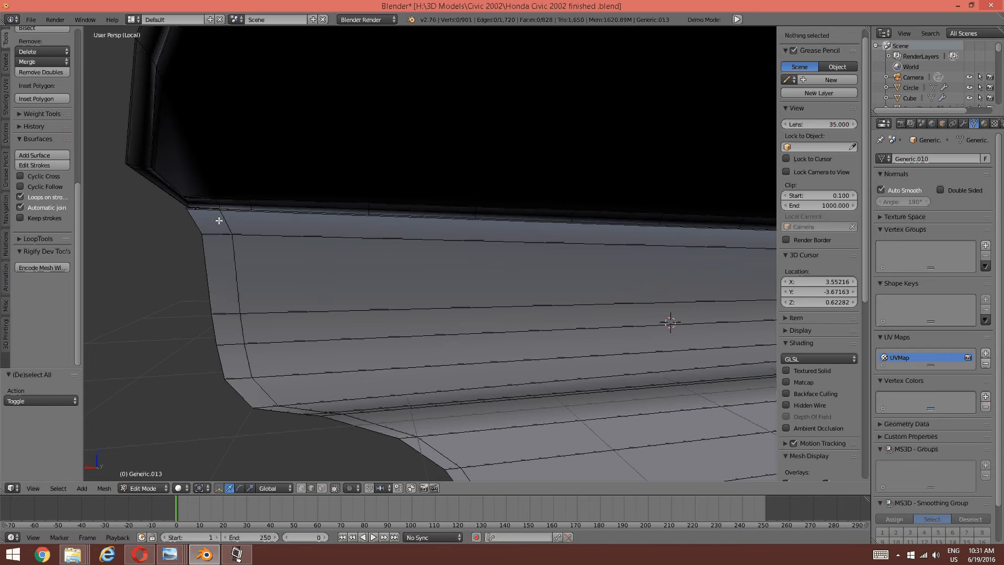
key("ctrl+r")
left_click(218, 219)
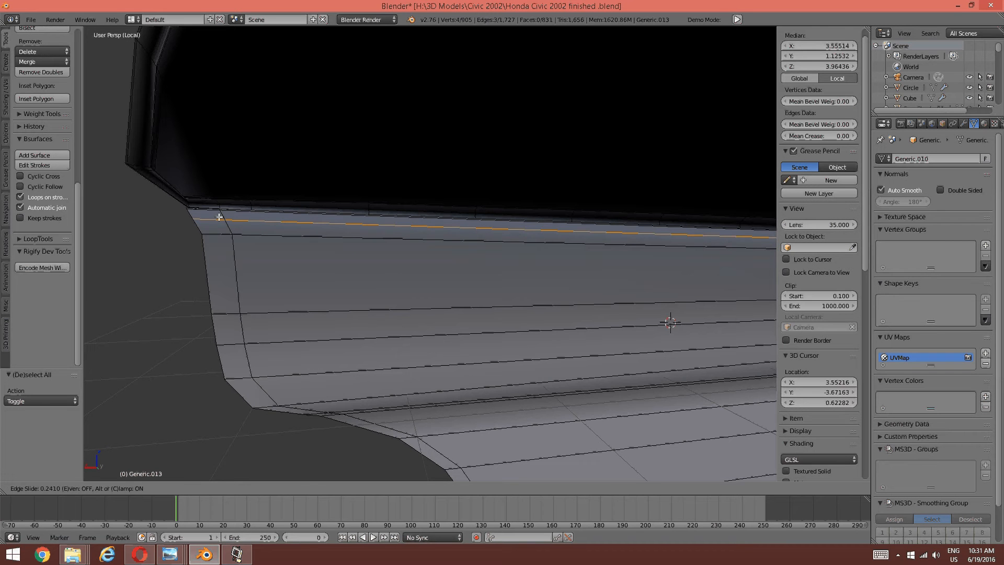
left_click(219, 217)
key("a")
- Leave local view to show the whole car and switch the rear door to Object Mode
middle_click_drag(312, 287, 287, 307)
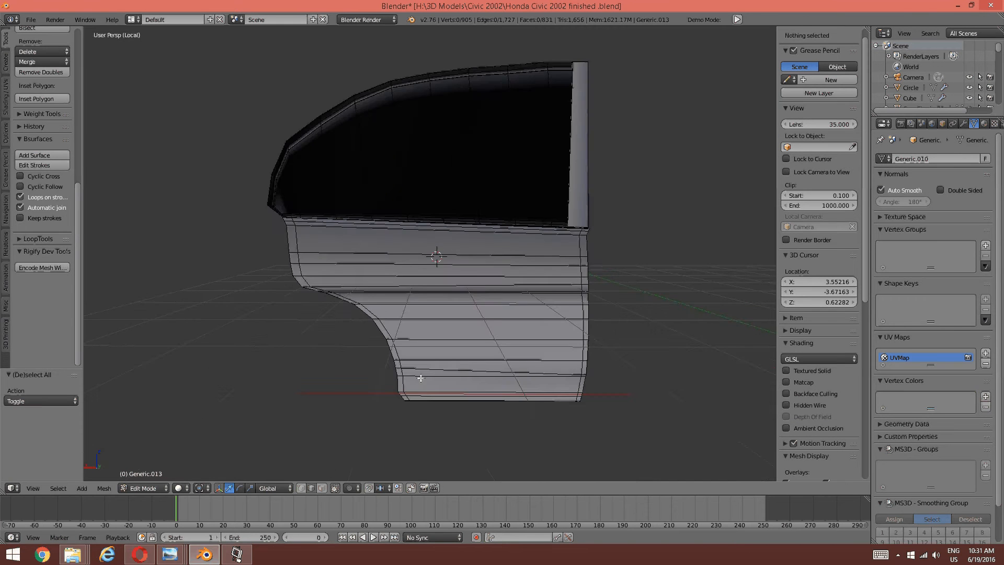
scroll(415, 372, "down", 4)
middle_click_drag(415, 372, 423, 402)
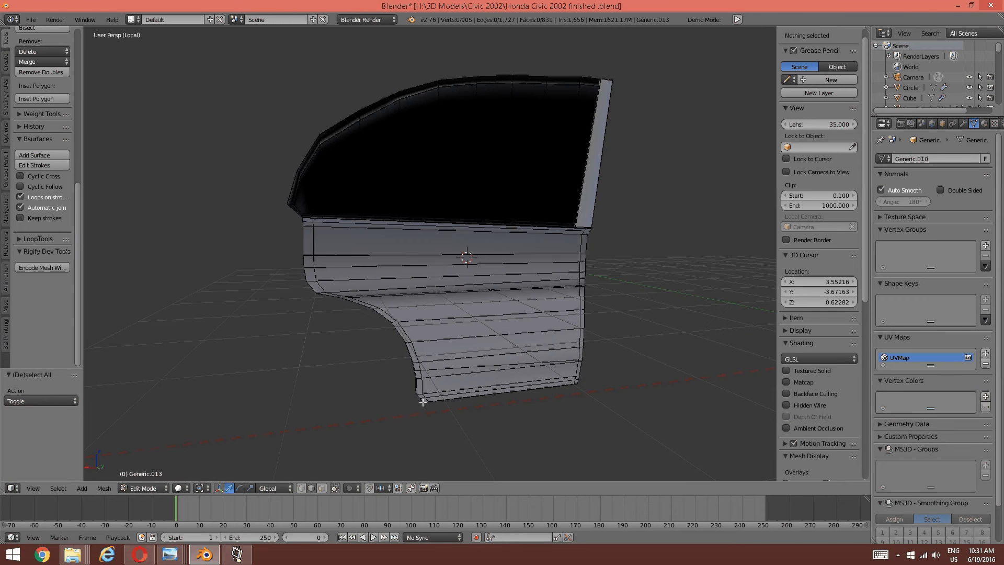
key("KP_Divide")
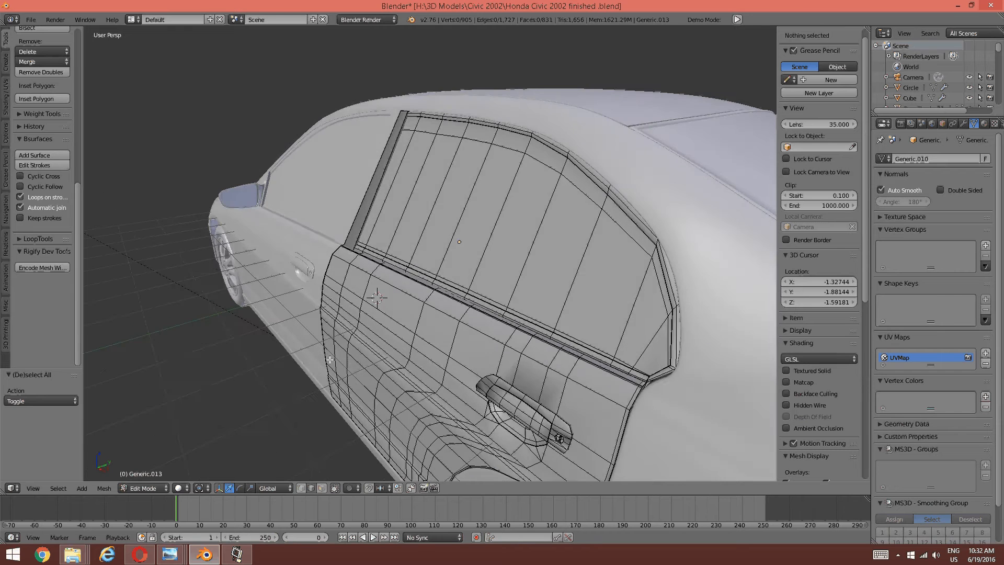
middle_click_drag(330, 359, 275, 345)
key("Tab")
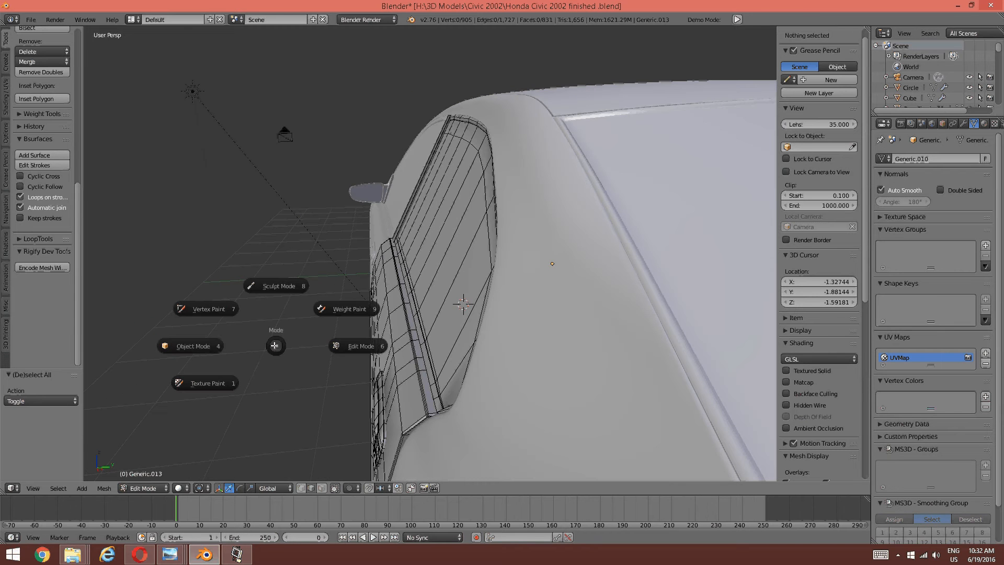
left_click(182, 357)
- Add the front door to the selection and isolate both doors in local view to see their inner sides
middle_click_drag(483, 326, 256, 411)
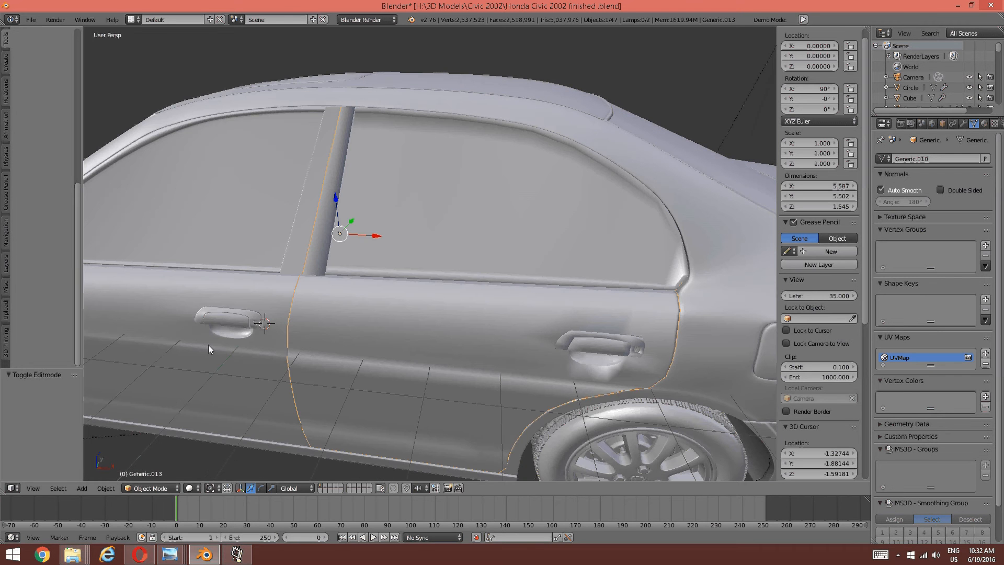
right_click(208, 345, "shift")
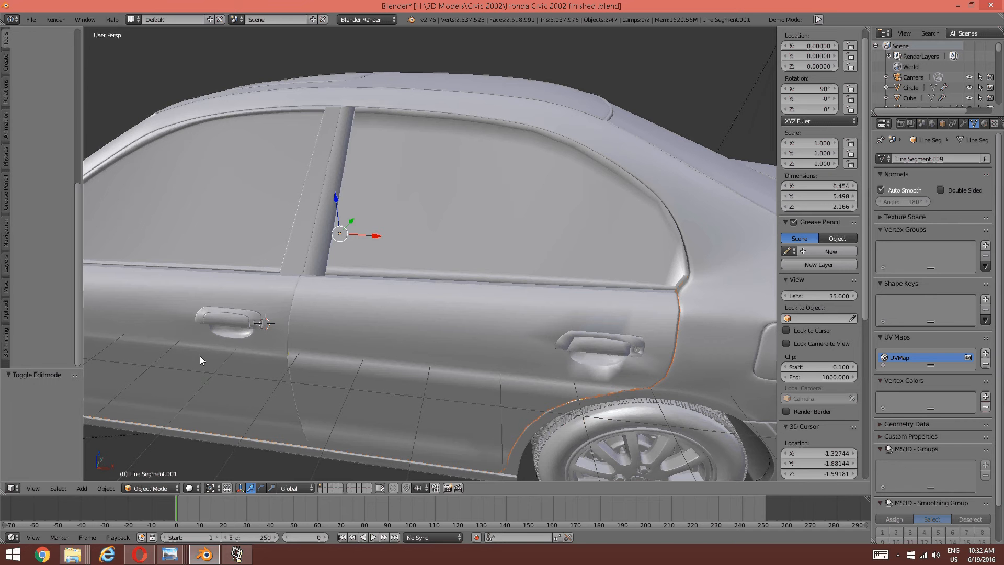
key("KP_Divide")
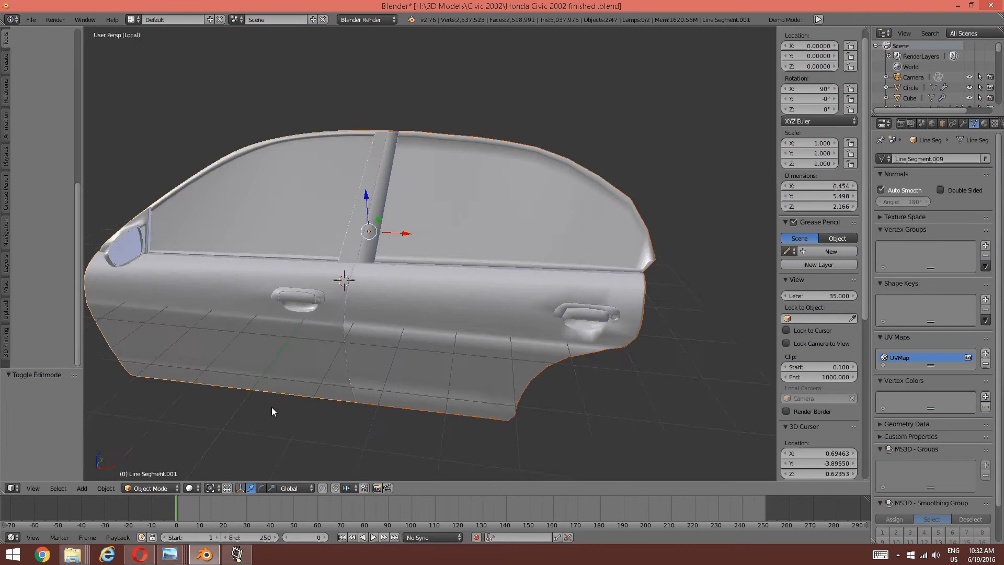
scroll(543, 238, "up", 10)
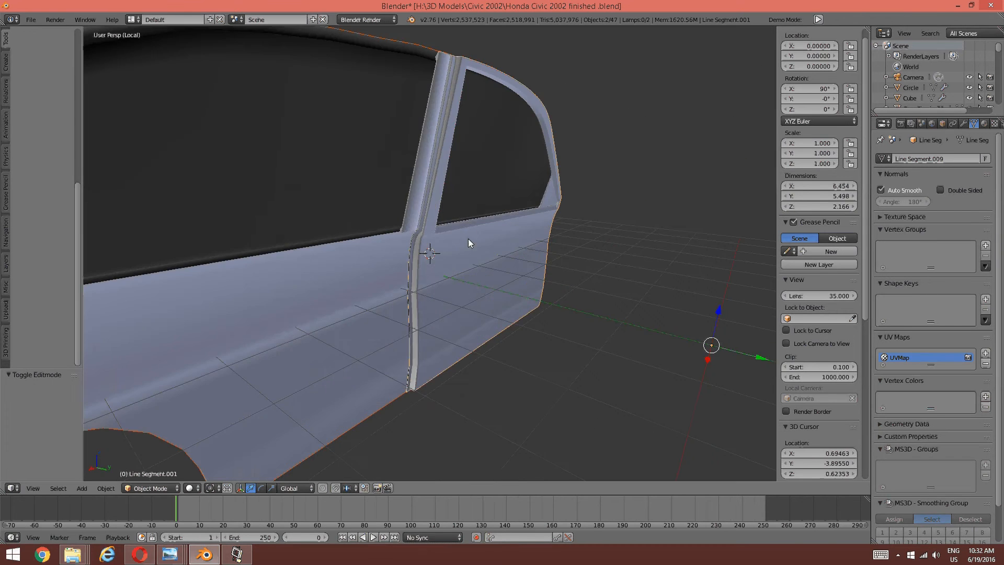
scroll(647, 224, "down", 5)
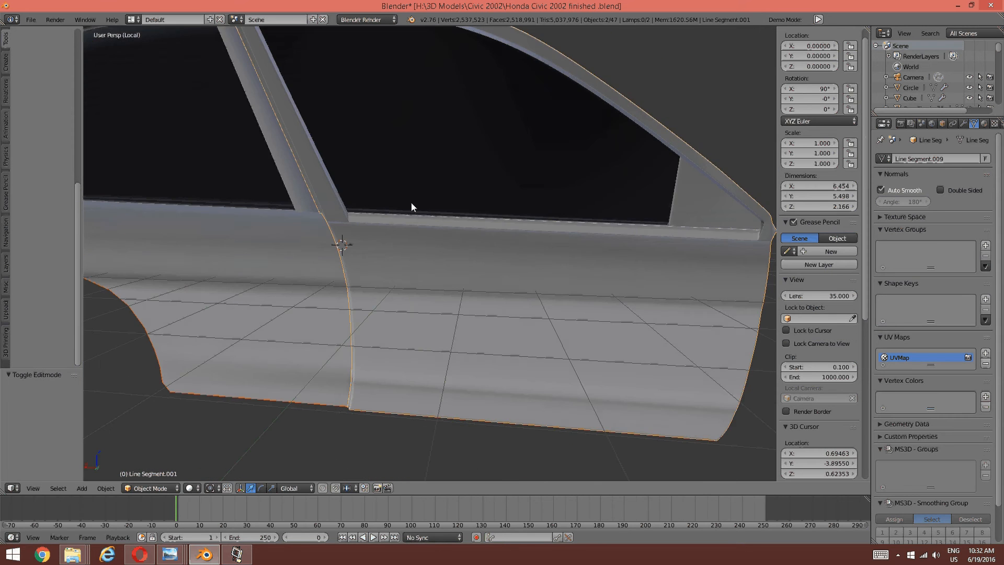
middle_click_drag(411, 202, 372, 253)
scroll(372, 252, "down", 5)
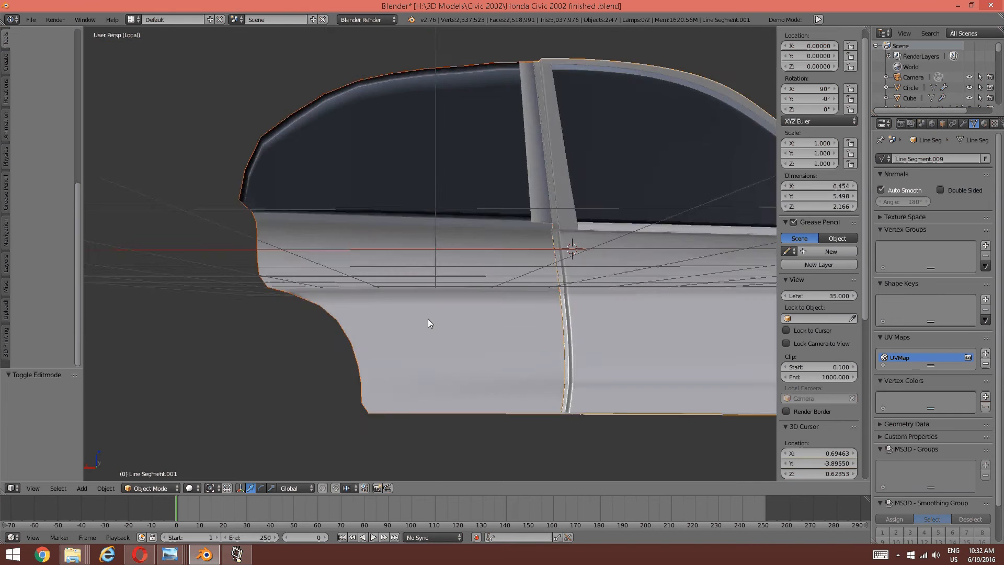
middle_click_drag(426, 320, 455, 327)
key("Tab")
left_click(522, 325)
scroll(454, 328, "up", 1)
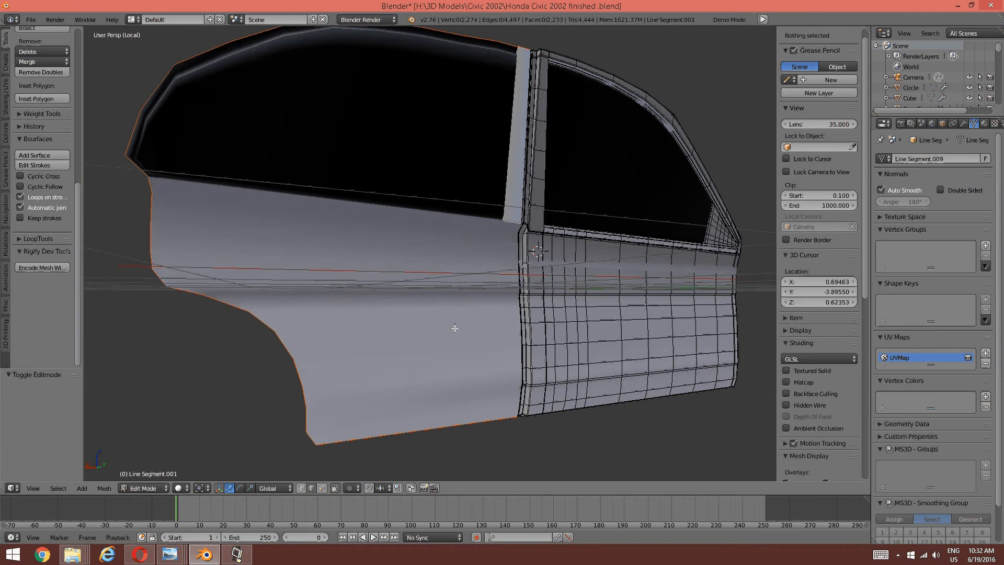
key("Tab")
- Select the rear door alone and enter Edit Mode on it with face selection
left_click(374, 278)
right_click(375, 278)
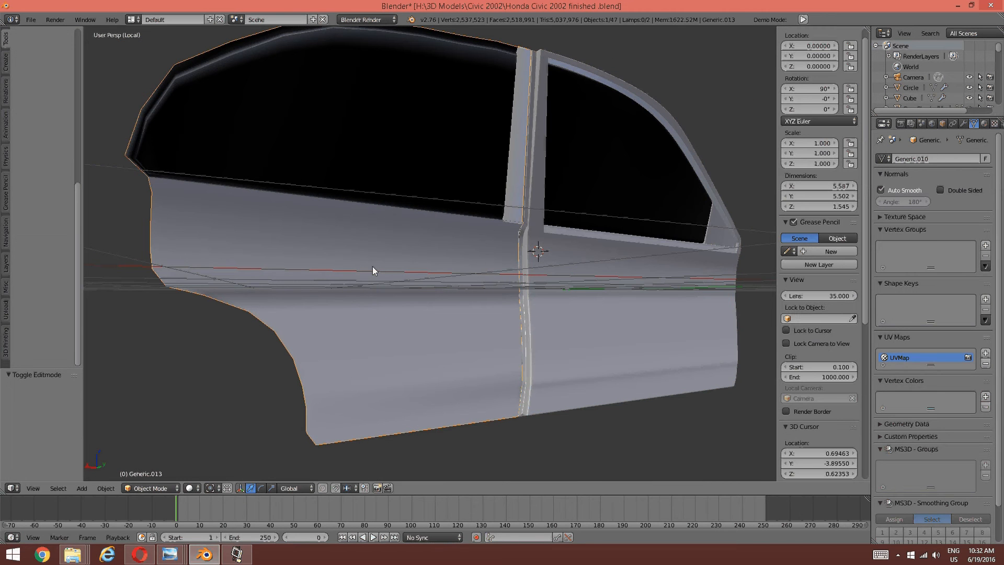
key("Tab")
left_click(486, 266)
scroll(452, 271, "up", 5)
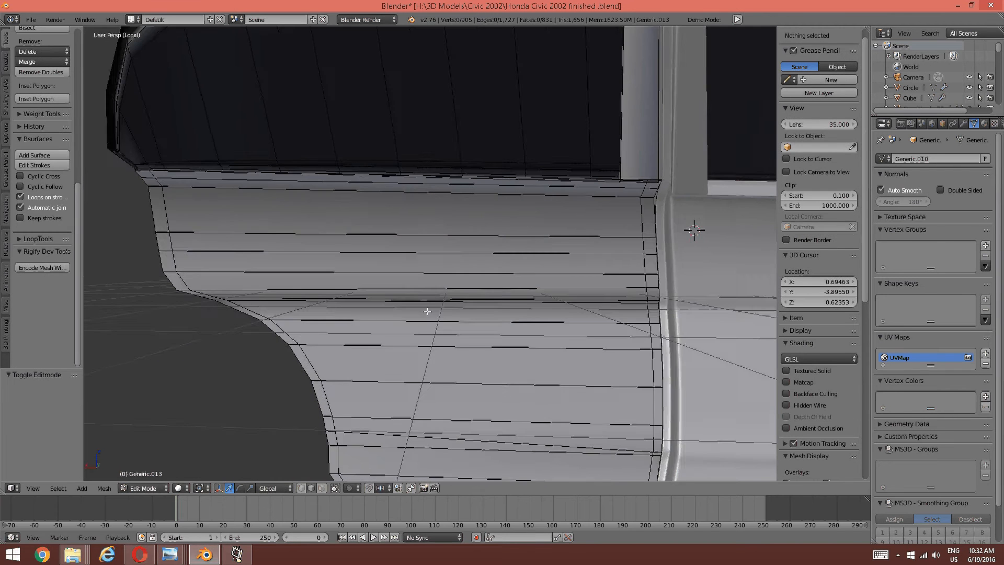
mouse_move(452, 271)
middle_mouse_down()
mouse_move(407, 269)
mouse_move(450, 289)
mouse_move(441, 395)
mouse_move(372, 372)
mouse_move(455, 392)
mouse_move(401, 359)
mouse_move(224, 139)
middle_mouse_up()
key("ctrl+Tab")
left_click(360, 372)
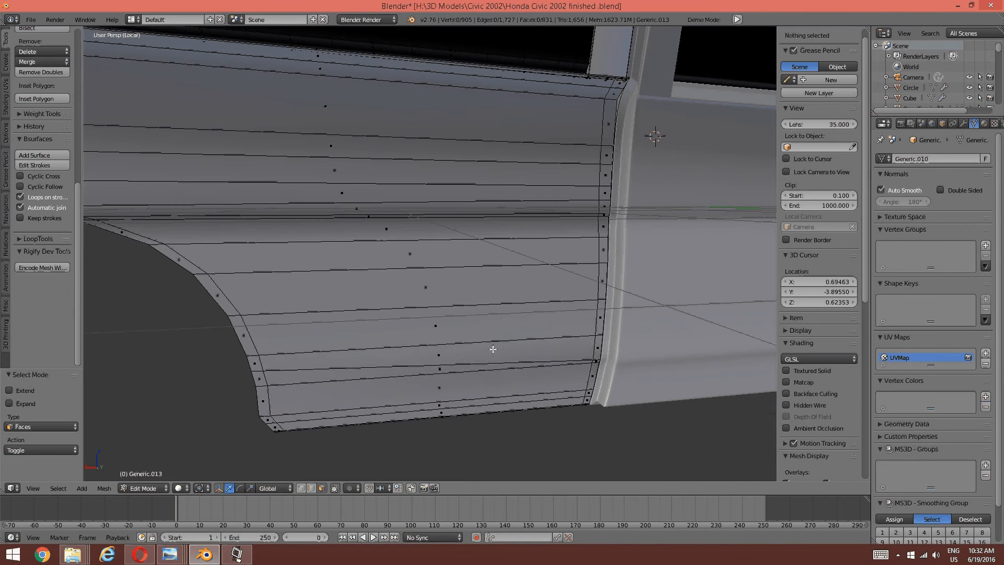
- Circle-select the long inner panel faces of the rear door from the lower border up to the window sill
key("c")
mouse_move(495, 361)
left_mouse_down()
mouse_move(439, 376)
mouse_move(444, 399)
left_mouse_up()
middle_click(445, 411)
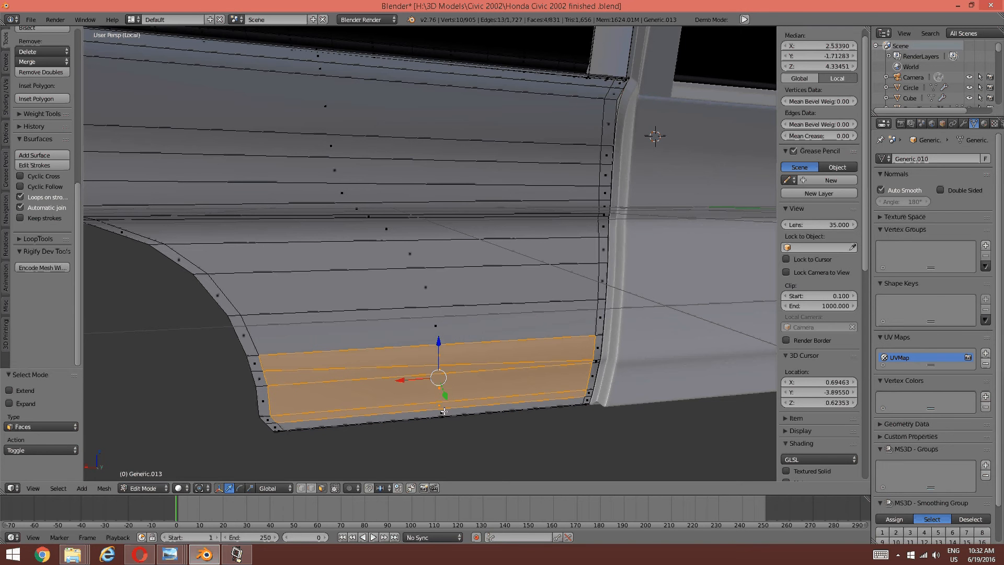
key("Escape")
key("c")
mouse_move(444, 360)
left_mouse_down()
mouse_move(437, 314)
mouse_move(321, 72)
left_mouse_up()
key("Escape")
- Add the thin remaining face strip directly under the rear window sill to the panel face selection
scroll(324, 77, "up", 5)
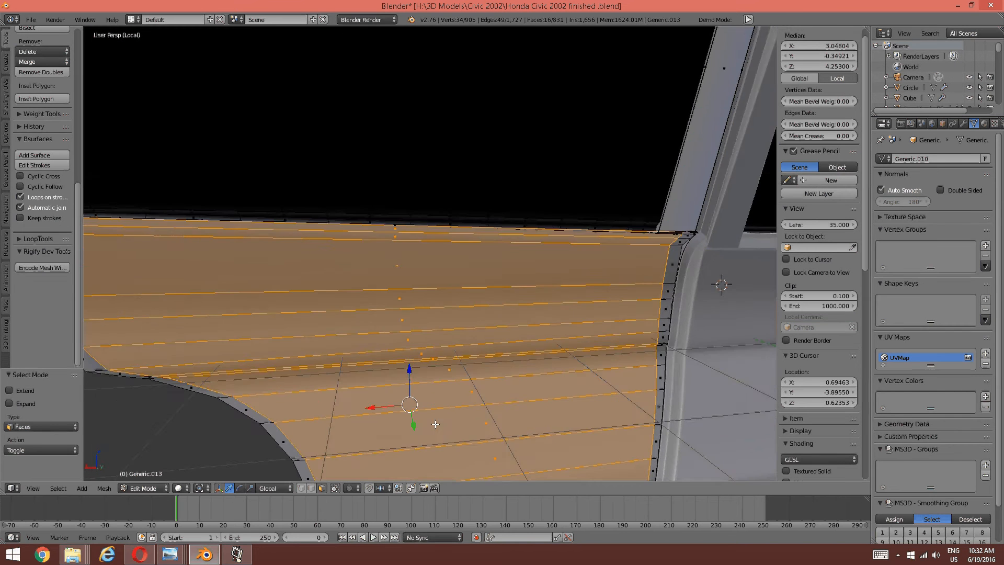
middle_click_drag(395, 327, 504, 139, "shift")
scroll(341, 190, "up", 4)
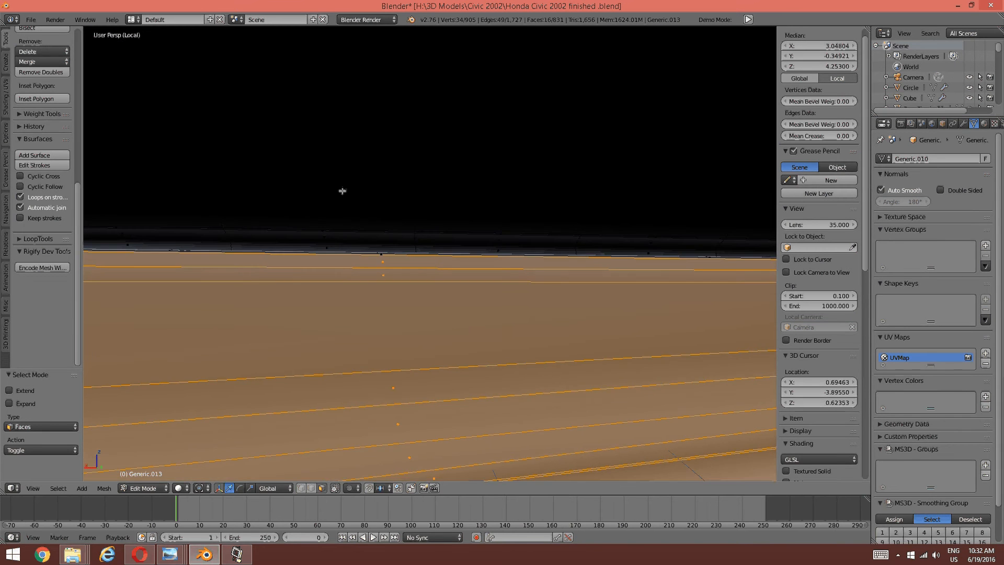
scroll(408, 238, "down", 6)
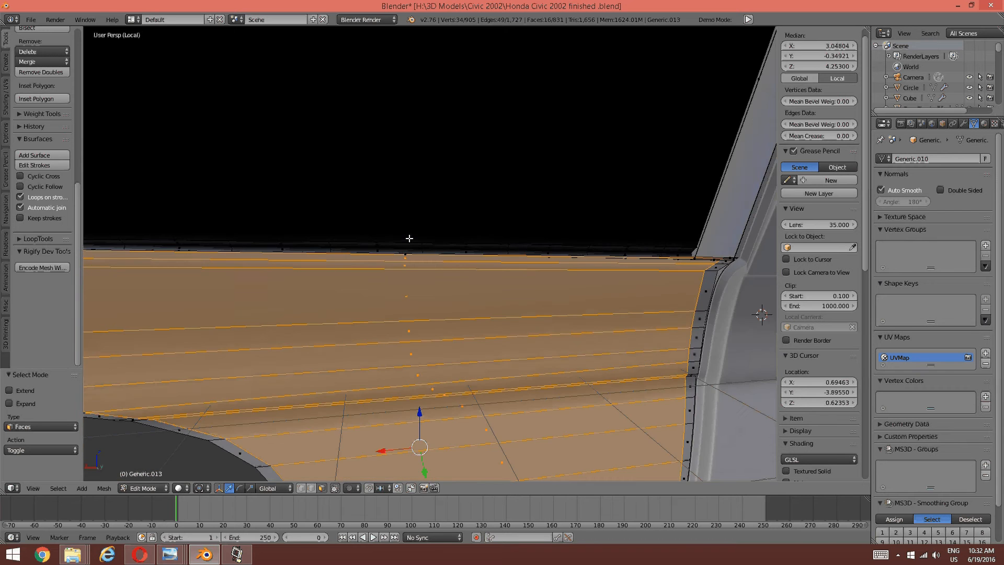
middle_click_drag(359, 227, 384, 223)
scroll(383, 215, "down", 3)
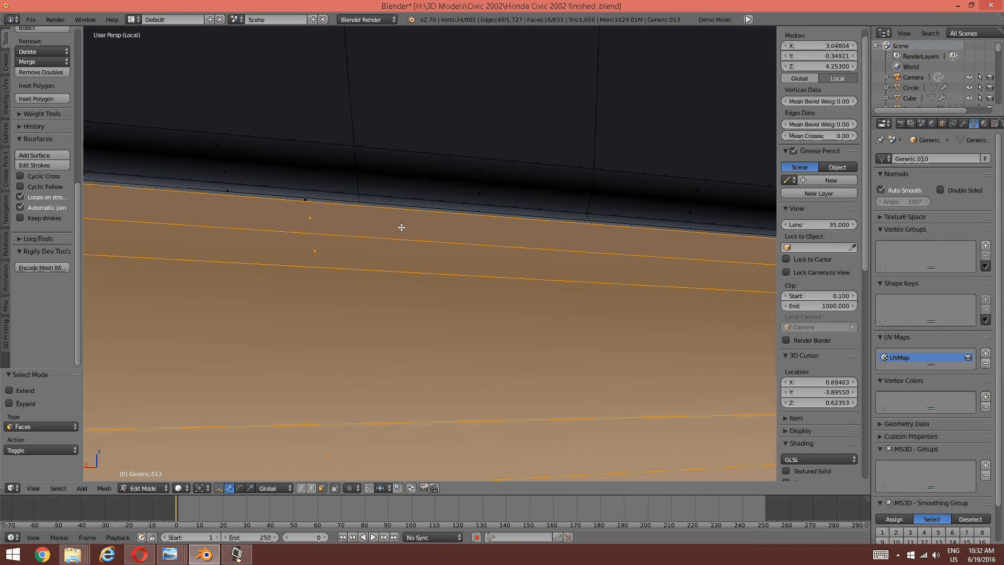
middle_click_drag(246, 251, 334, 268)
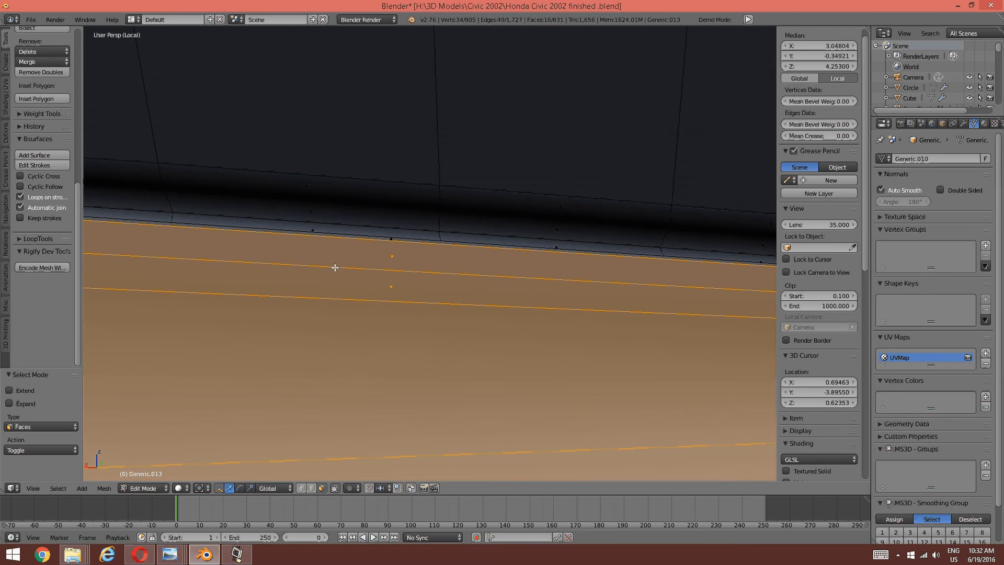
scroll(324, 251, "up", 2)
right_click(272, 189, "shift")
scroll(289, 204, "down", 6)
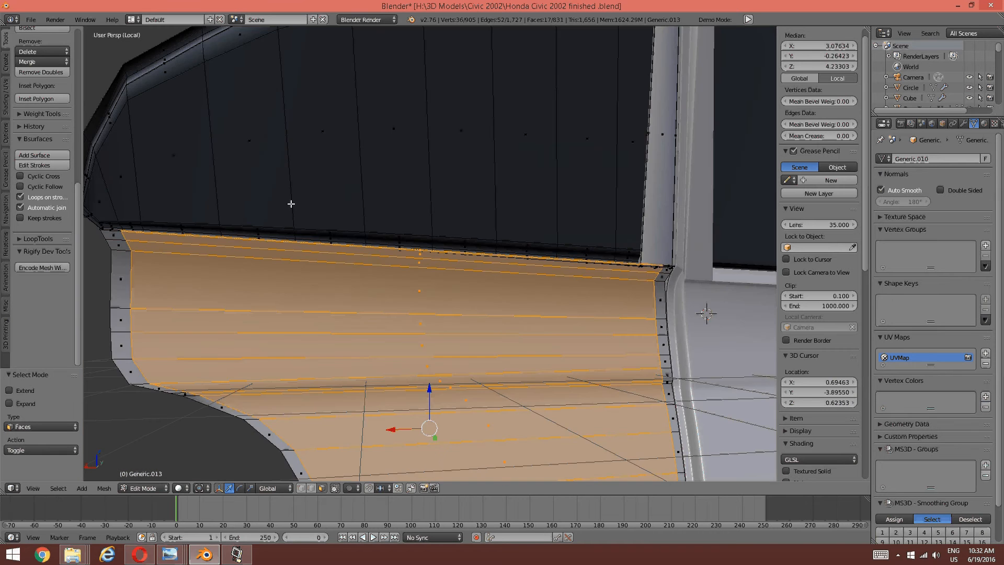
scroll(334, 228, "up", 8)
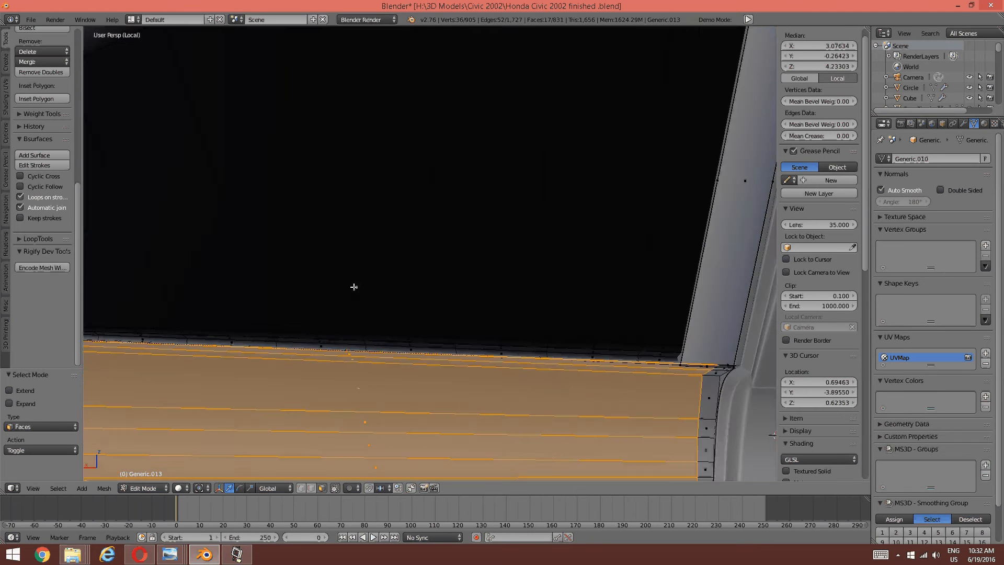
scroll(347, 241, "down", 4)
- Extrude the selected inner panel faces 0.22 along the global Y axis
middle_click_drag(359, 161, 432, 292)
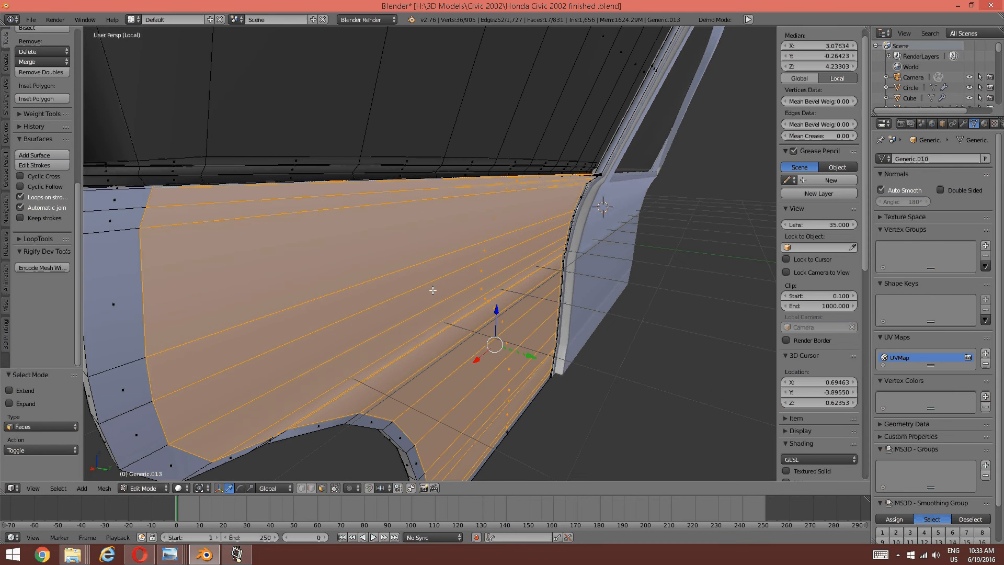
key("e")
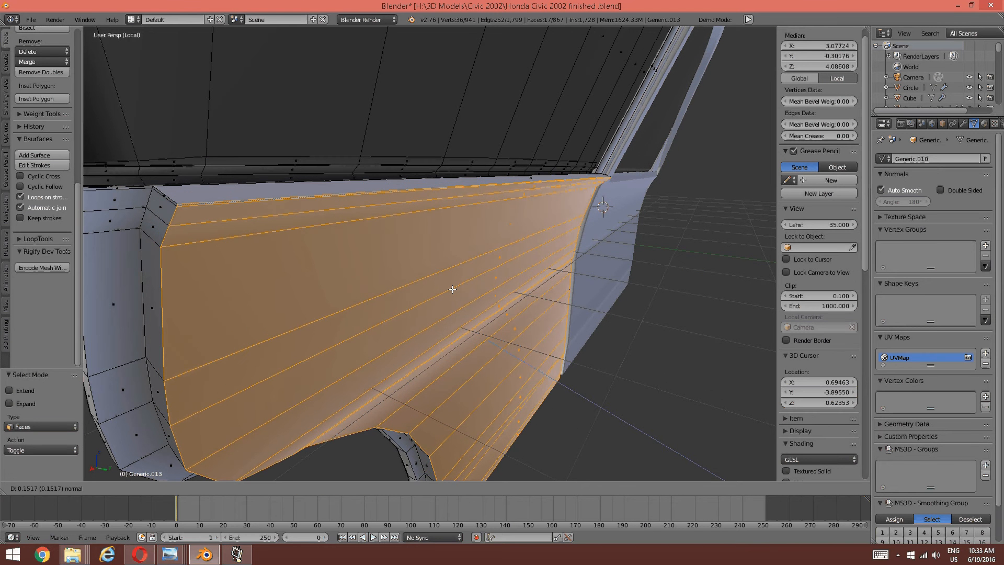
key("y")
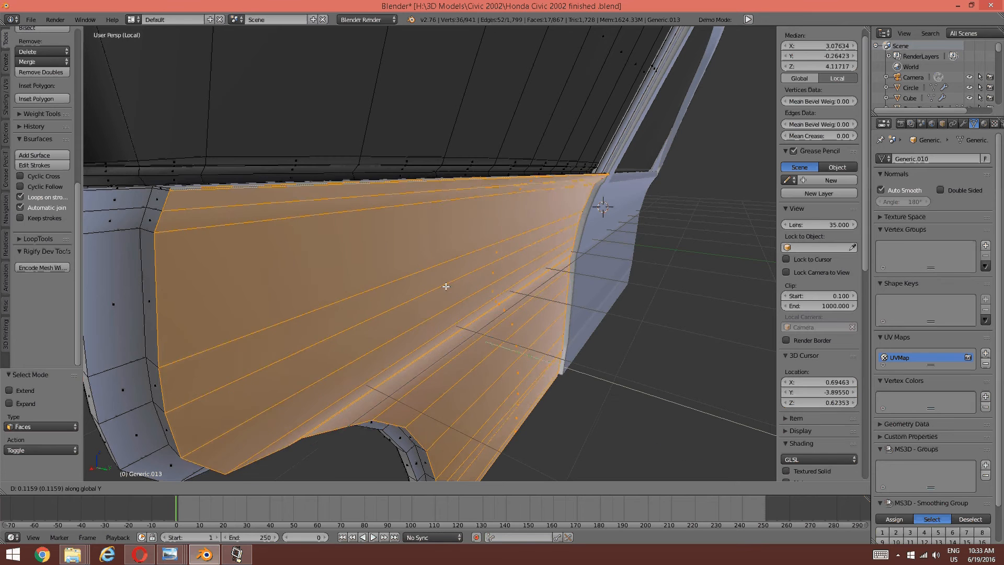
left_click(453, 285)
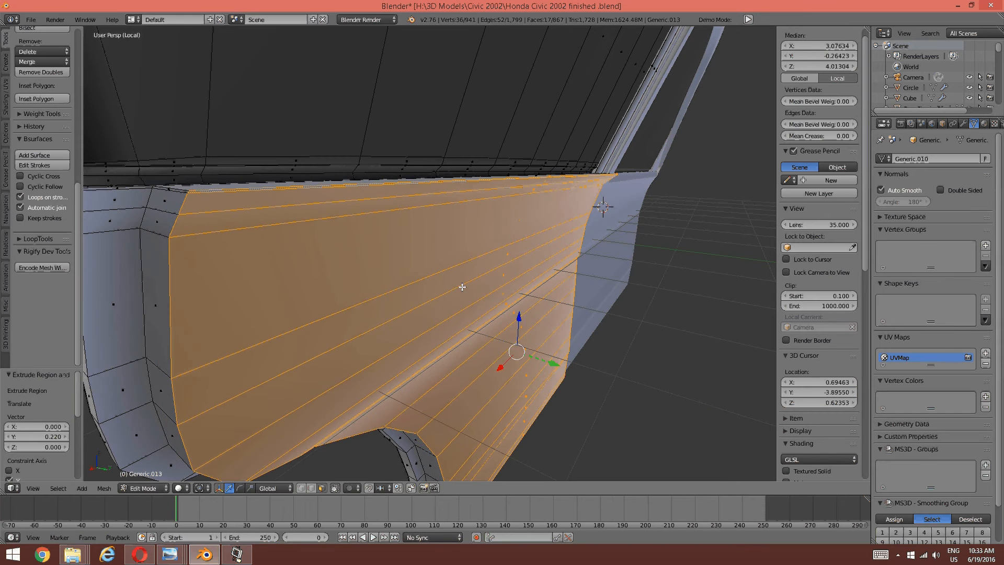
- Move the extruded panel faces by about -0.129 along Y to reduce the extrusion depth, and clear the selection
middle_click_drag(460, 286, 376, 265)
scroll(507, 268, "up", 2)
scroll(358, 305, "up", 2)
key("g")
key("y")
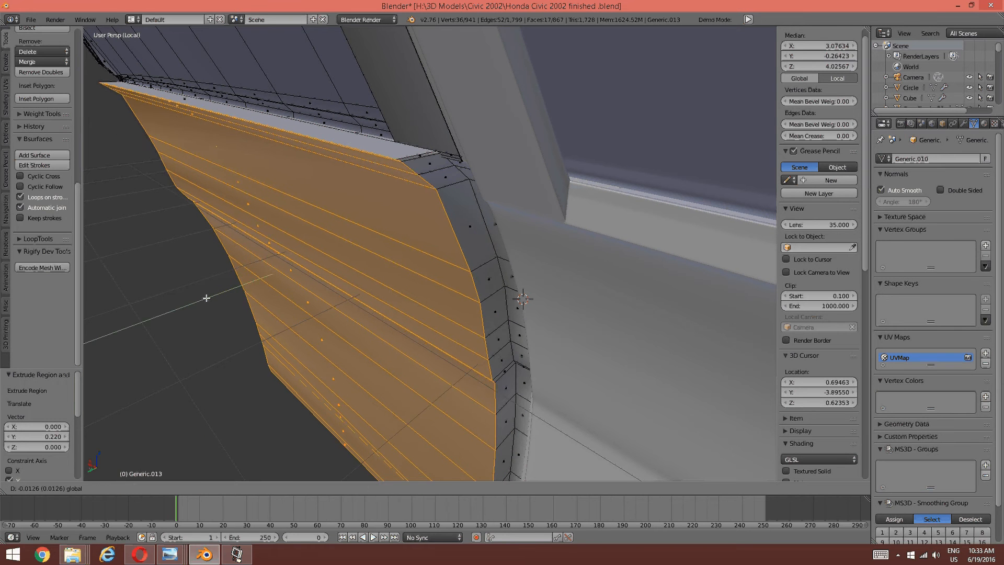
left_click(208, 302)
middle_click_drag(207, 303, 272, 334)
middle_click_drag(304, 288, 391, 224)
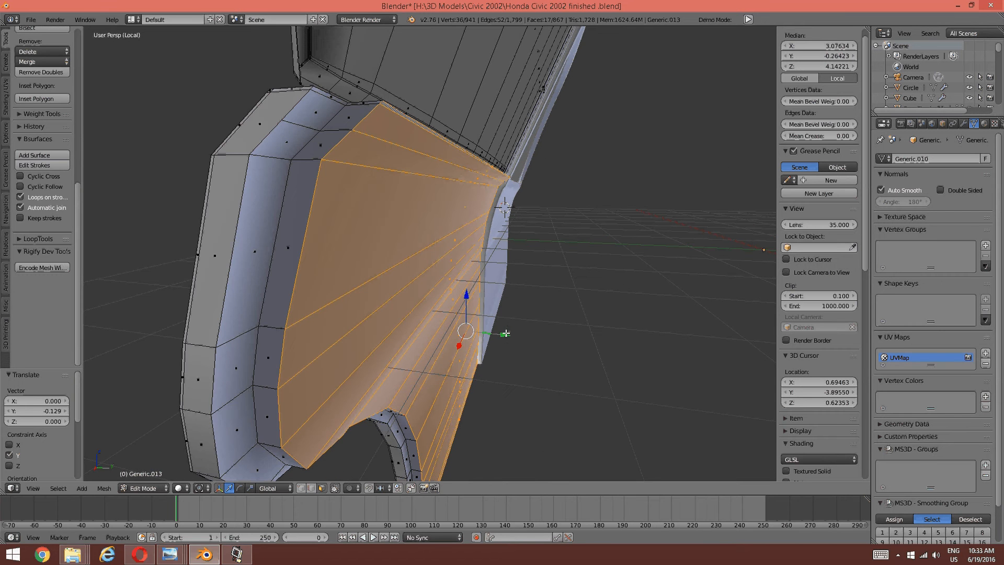
left_click_drag(505, 334, 502, 335)
key("a")
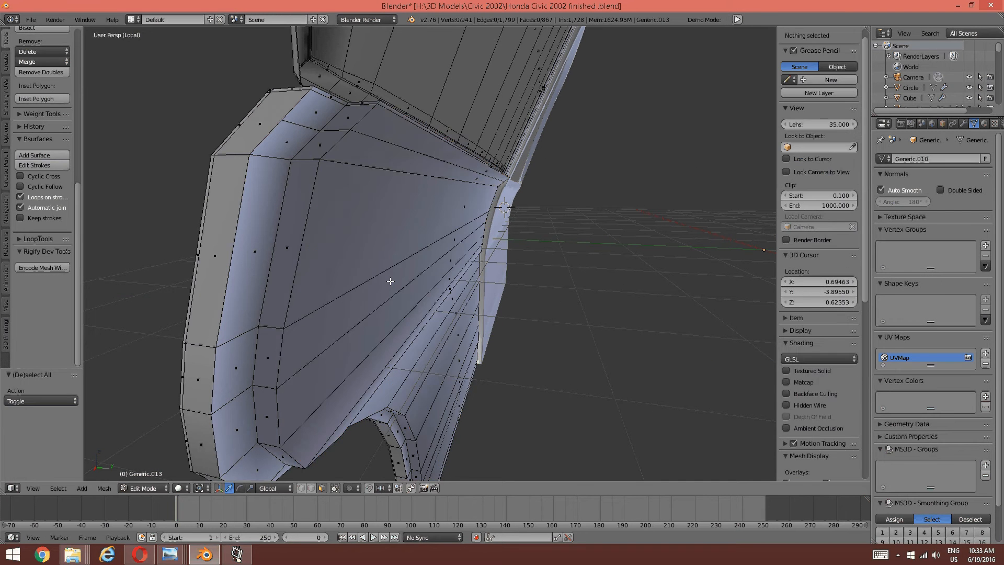
- Switch to edge selection and select the two parallel edges along the top of the extruded panel
middle_click_drag(390, 282, 415, 283)
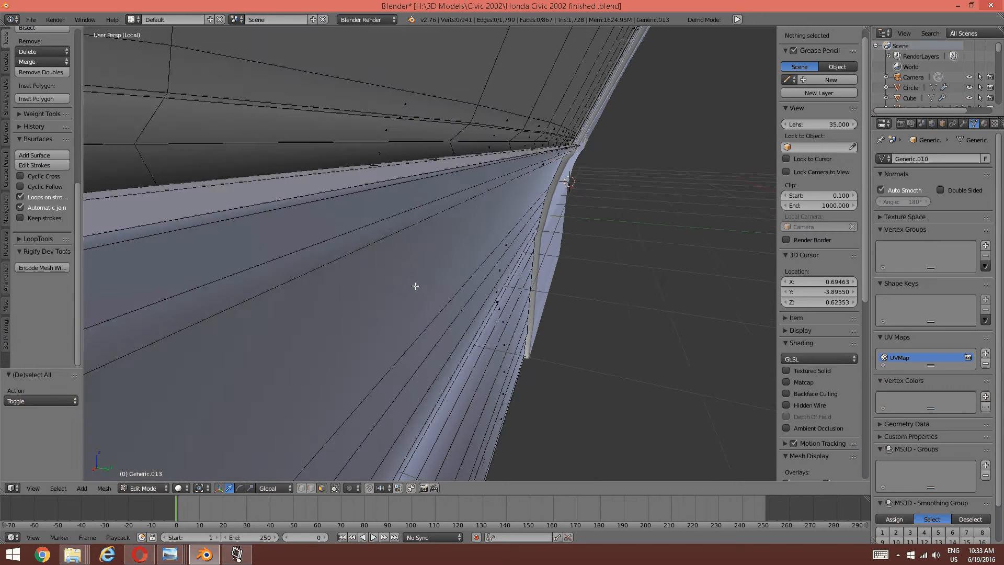
scroll(415, 283, "down", 4)
key("ctrl+Tab")
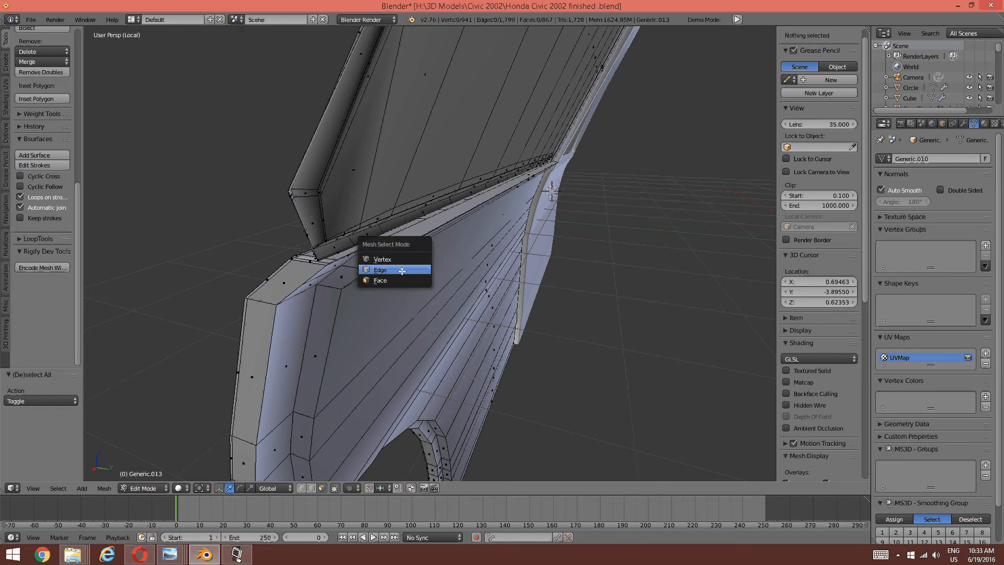
left_click(401, 265)
right_click(402, 243)
middle_click_drag(471, 219, 467, 263)
right_click(203, 110, "shift")
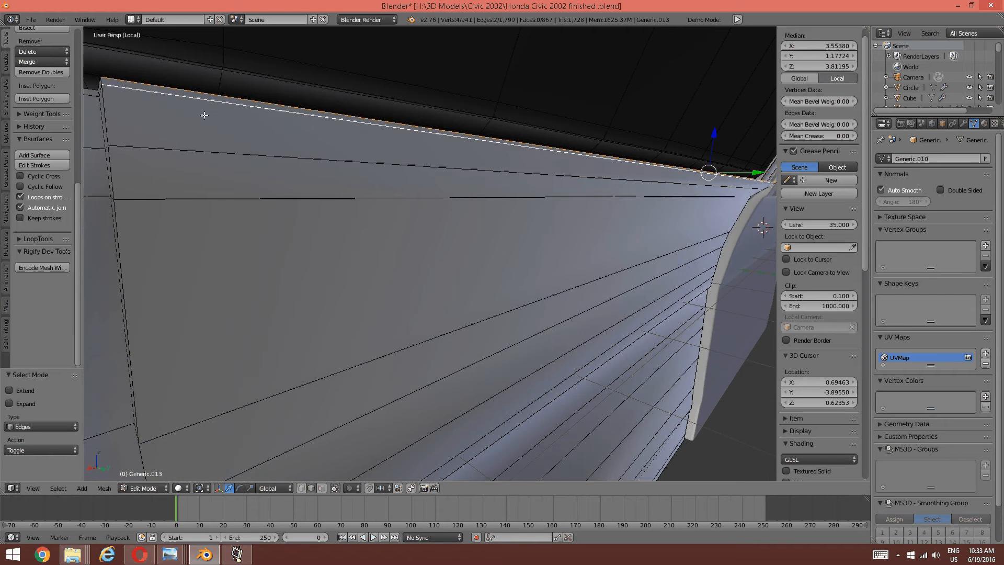
- Try lowering the two top panel edges by 0.062 along Z, then undo the move and clear the selection
middle_click_drag(204, 110, 222, 132)
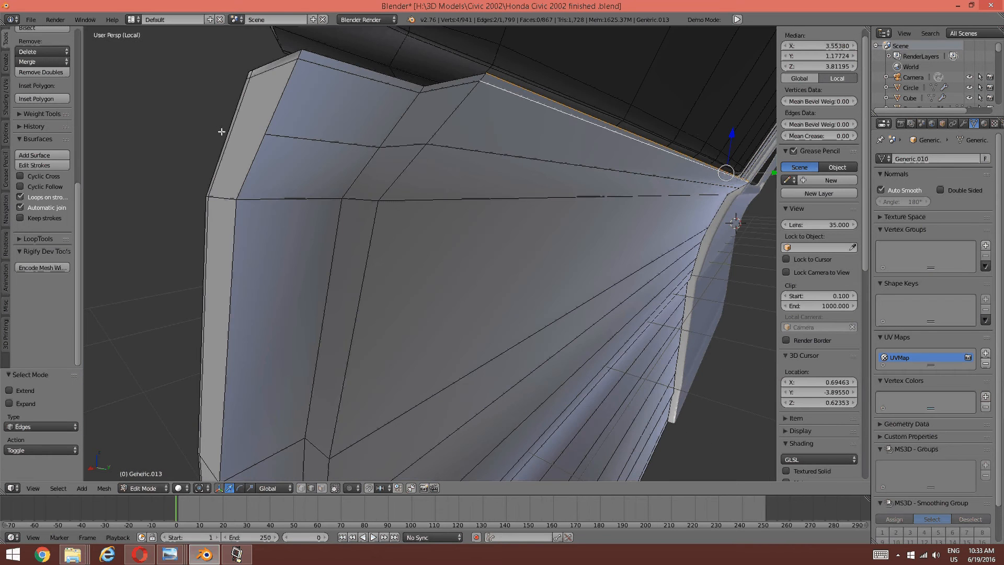
left_click(725, 129)
left_click_drag(727, 131, 723, 147)
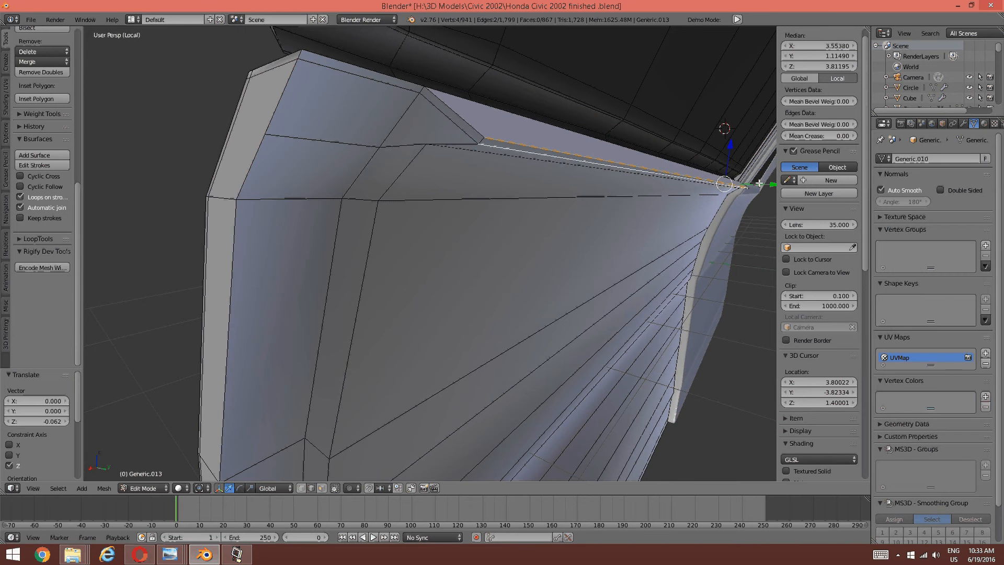
key("ctrl+z")
key("a")
- Edge Slide the front one of the two top panel edges down toward the edge below by a factor of 0.84
right_click(572, 115)
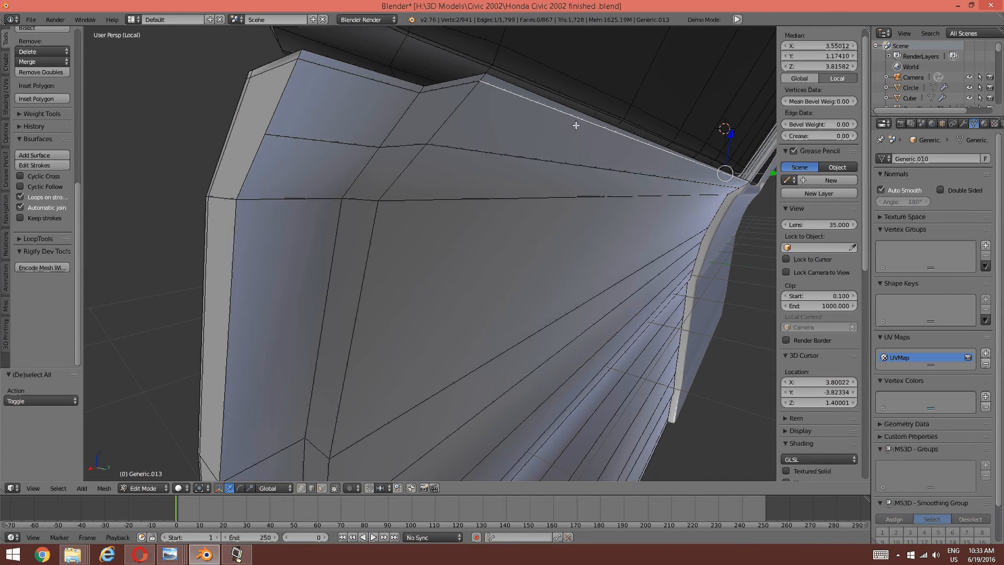
key("ctrl+e")
left_click(533, 326)
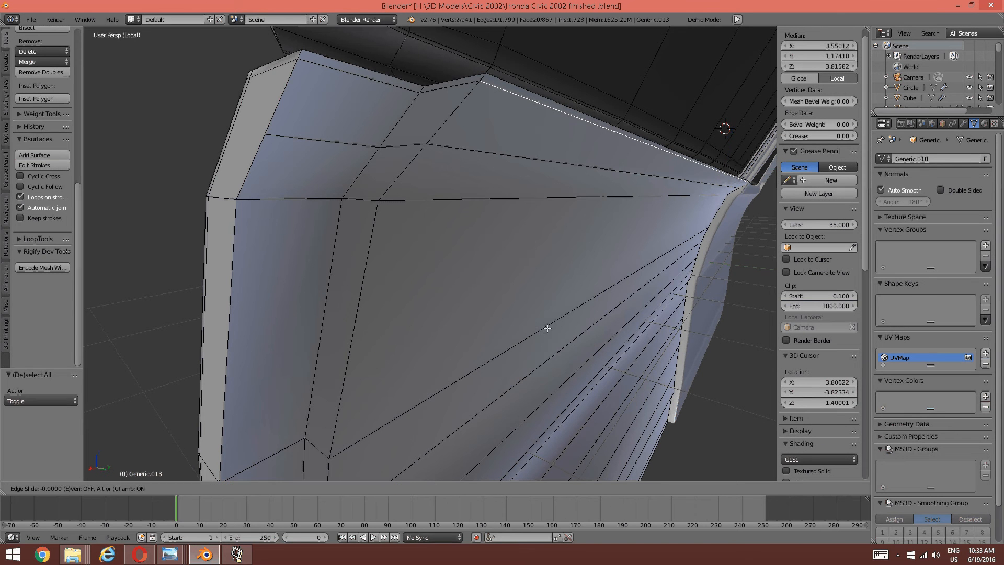
left_click(535, 338)
middle_click_drag(690, 126, 681, 117)
middle_click_drag(610, 161, 599, 164)
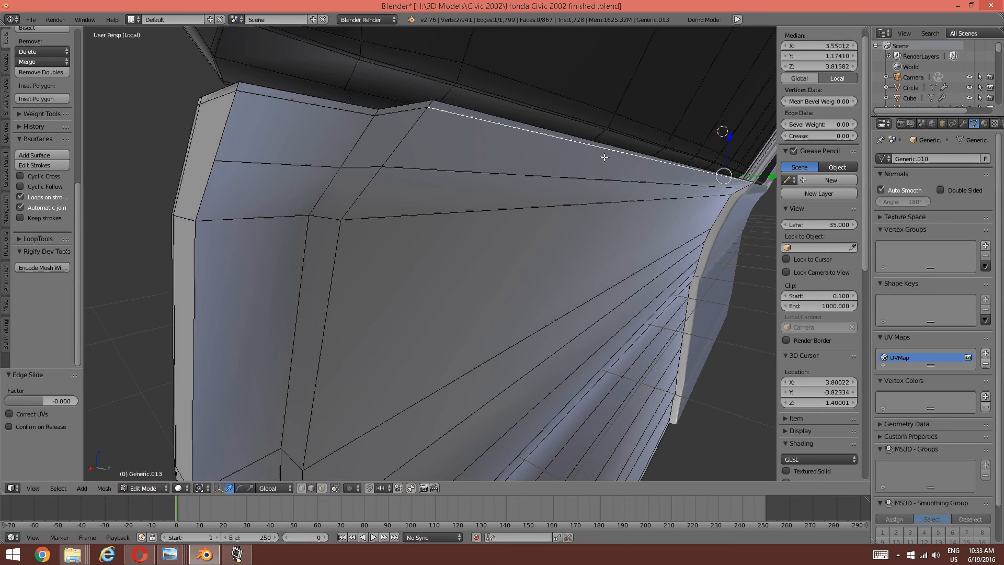
key("ctrl+e")
left_click(561, 241)
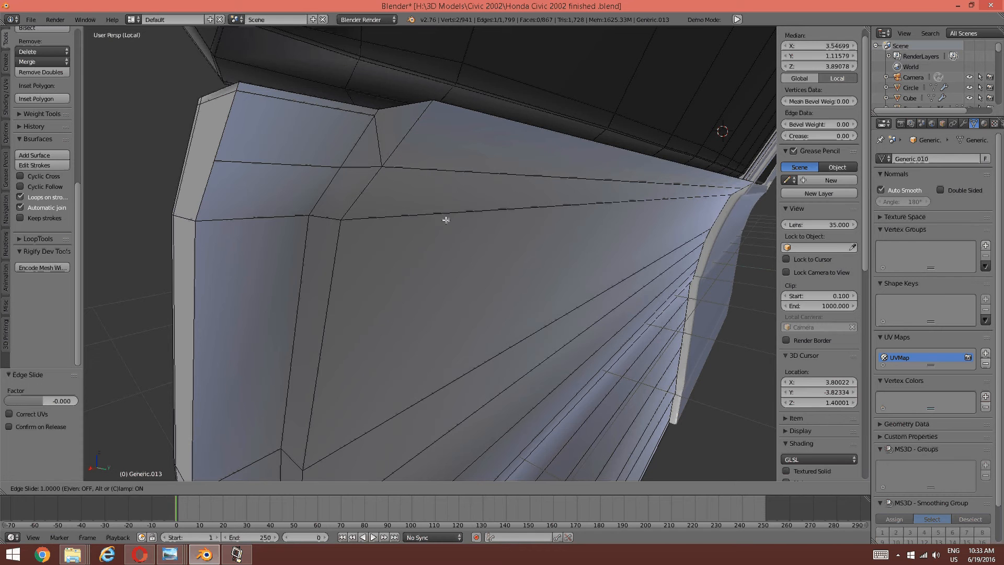
left_click(463, 214)
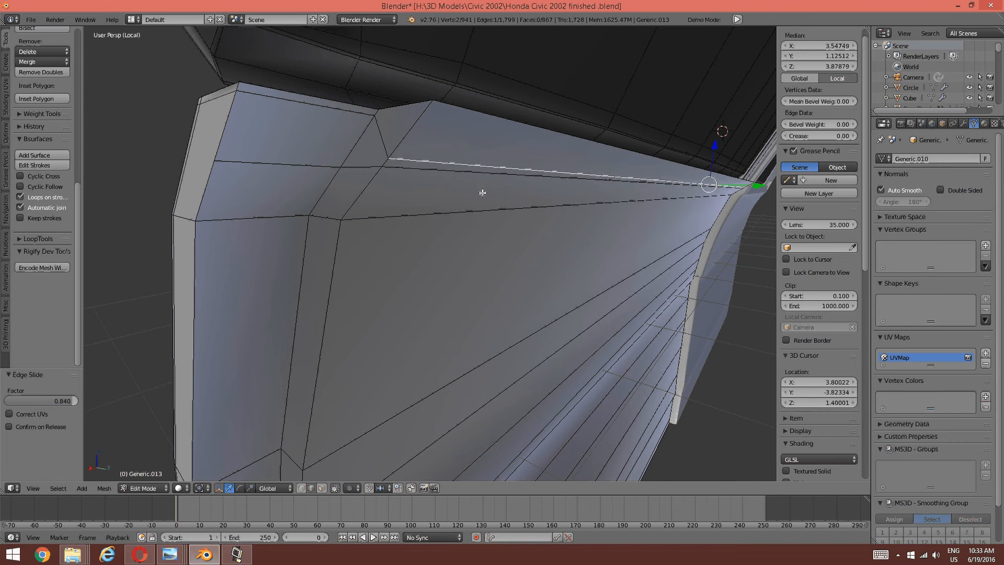
- Edge Slide the remaining top edge of the panel down by a factor of about 0.83, beside the lowered edge
key("a")
right_click(537, 134)
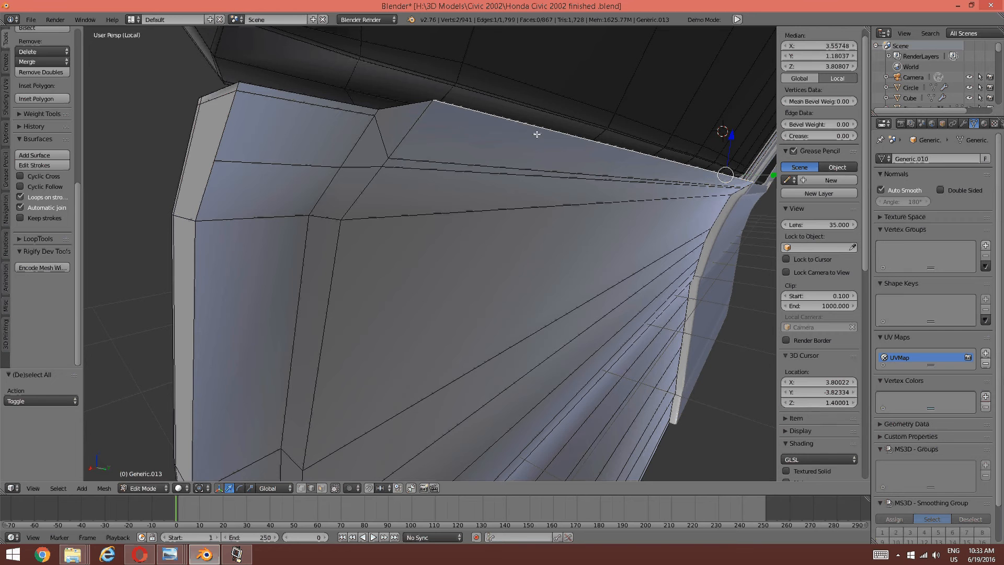
key("shift+e")
right_click(580, 150)
key("ctrl+e")
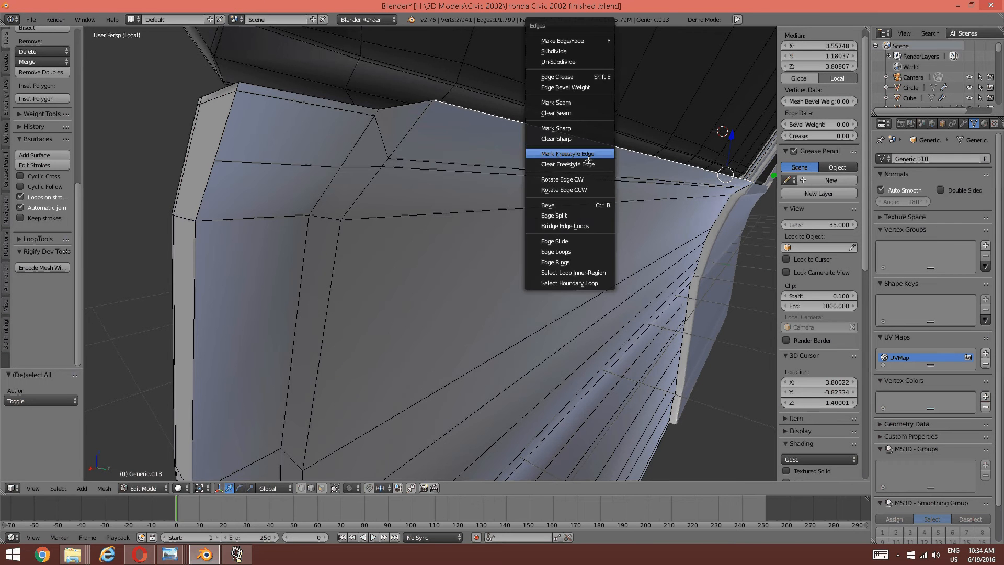
left_click(562, 241)
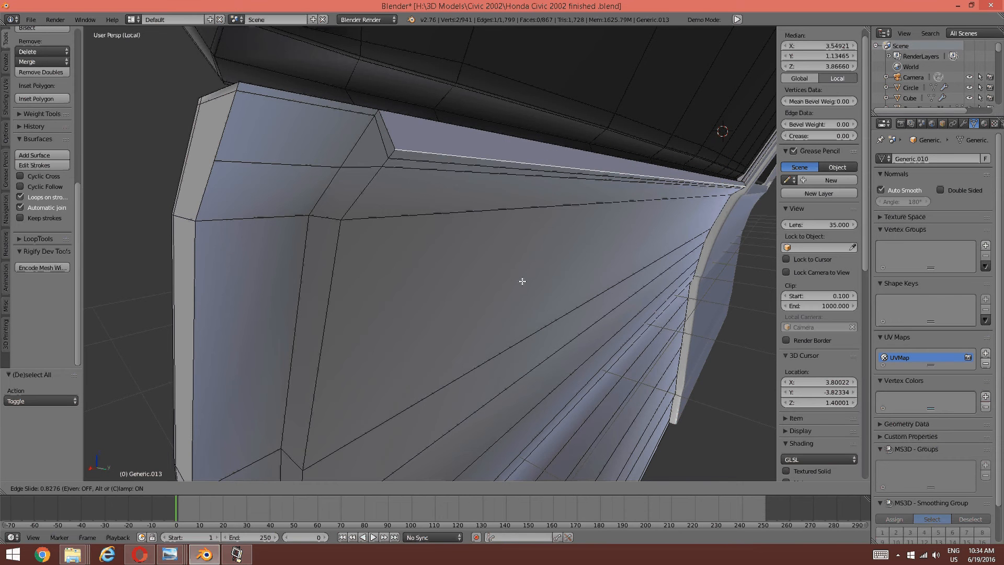
- Edge Slide the lowest of the three closely spaced top panel edges further down by a factor of about -0.62
left_click(457, 183)
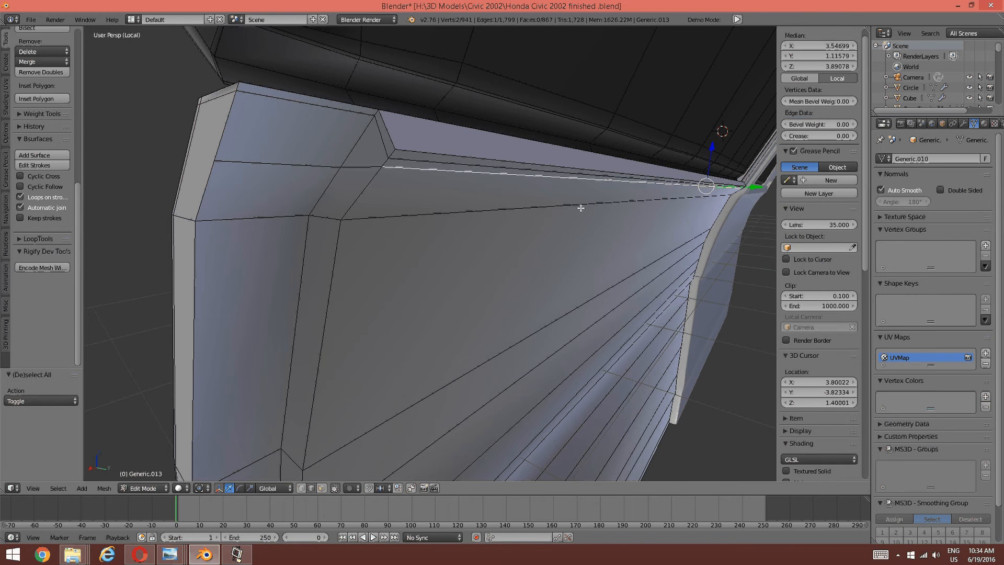
key("ctrl+e")
left_click(556, 241)
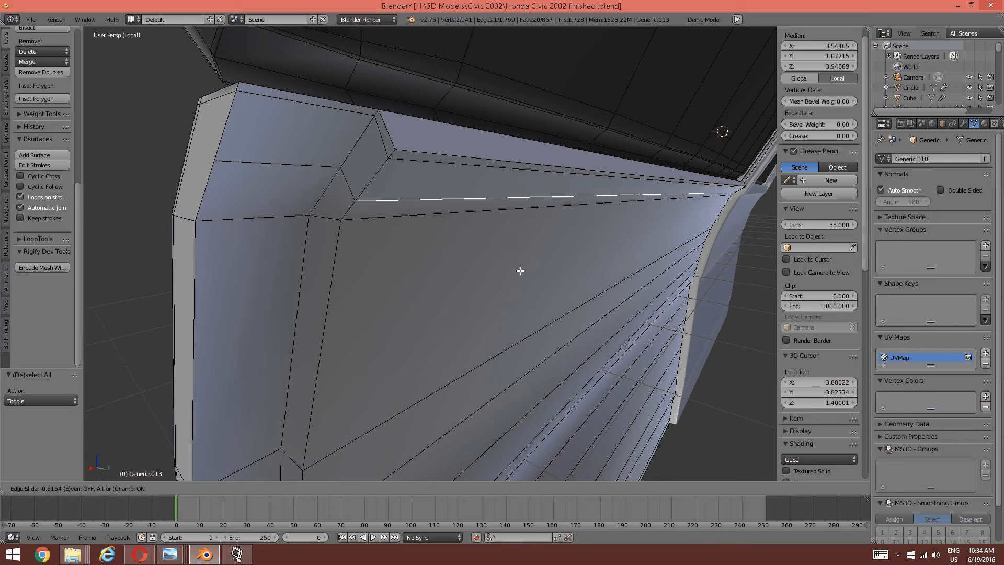
left_click(474, 182)
- Edge Slide the middle top panel edge down to just above the lowest one and clear the selection
key("ctrl+e")
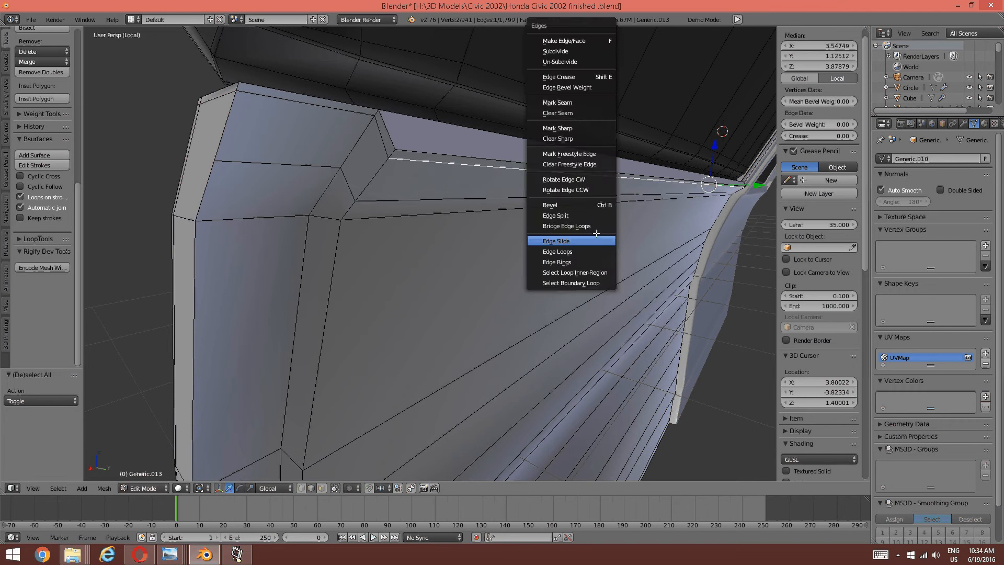
left_click(594, 239)
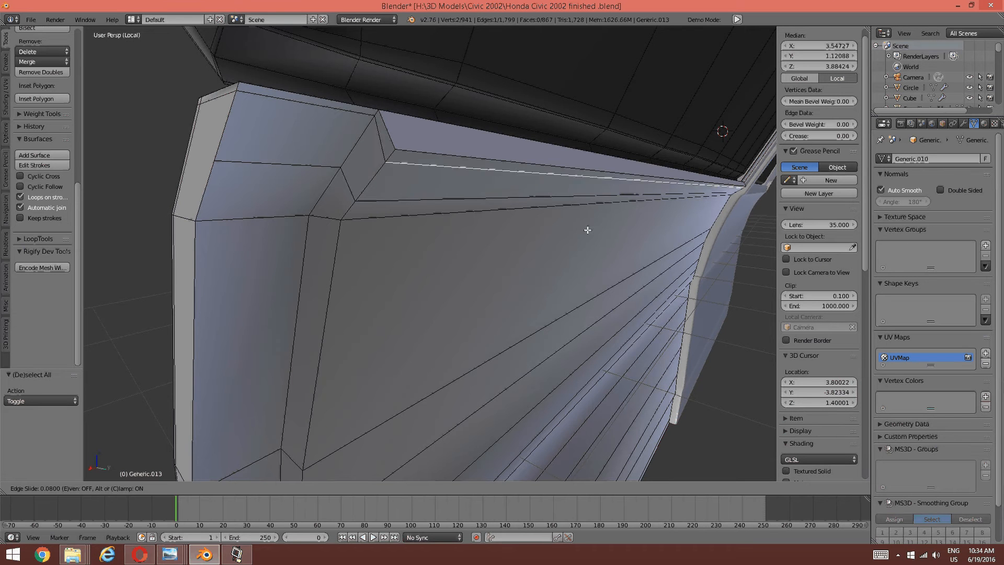
left_click(562, 247)
key("a")
- Edge Slide the uppermost of the three top panel edges down by a factor of 0.66 and clear the selection
right_click(486, 141)
right_click(480, 158)
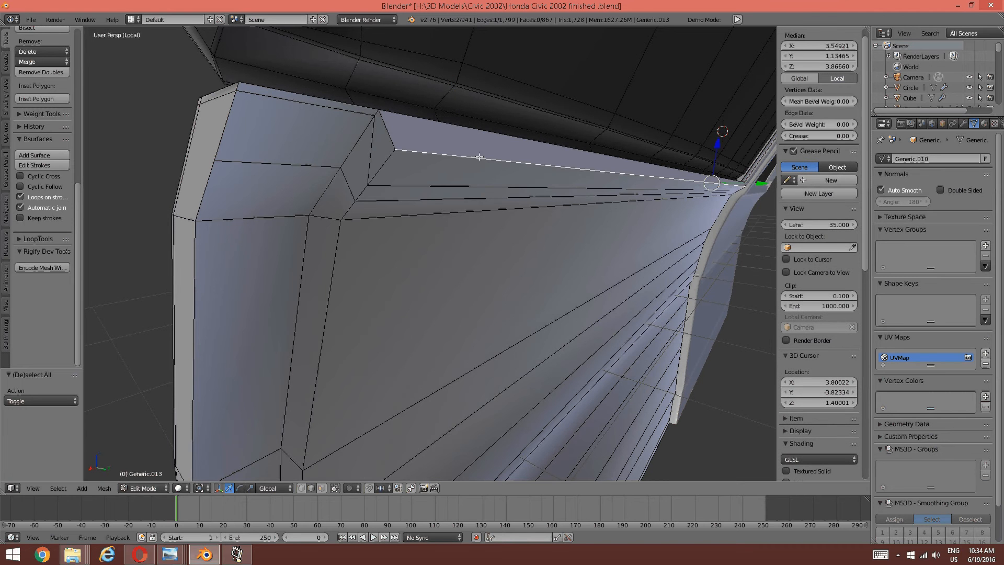
key("ctrl+e")
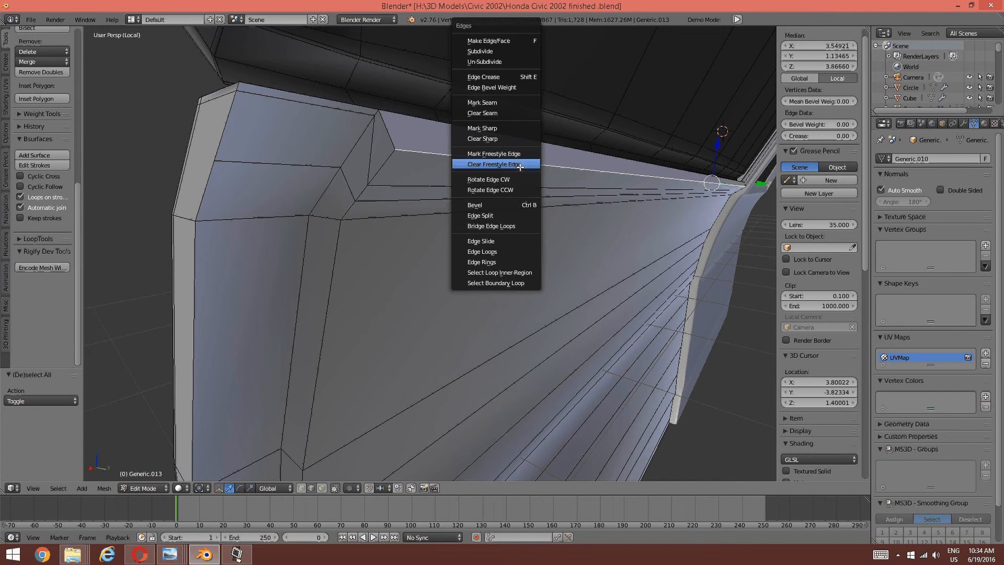
left_click(487, 241)
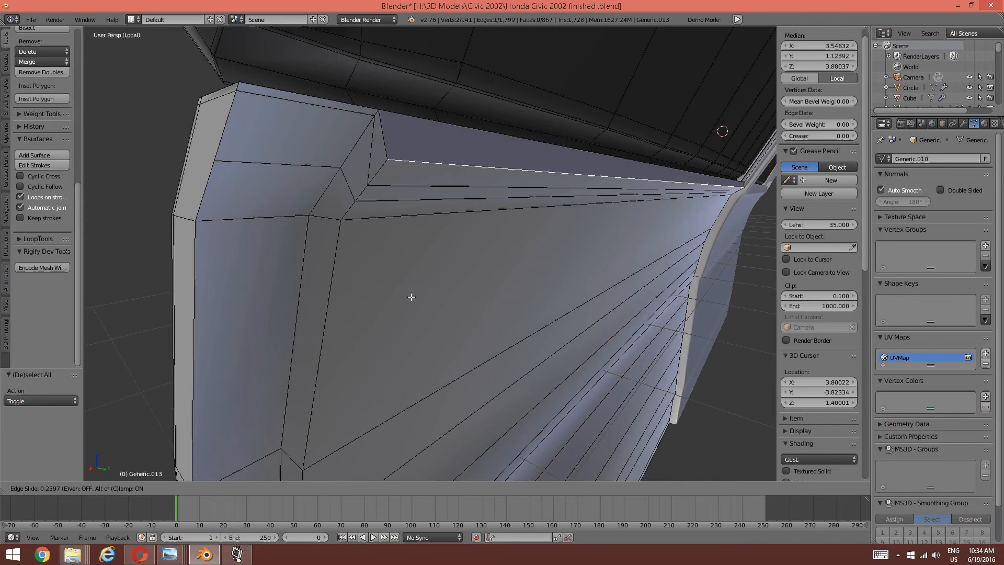
left_click(246, 403)
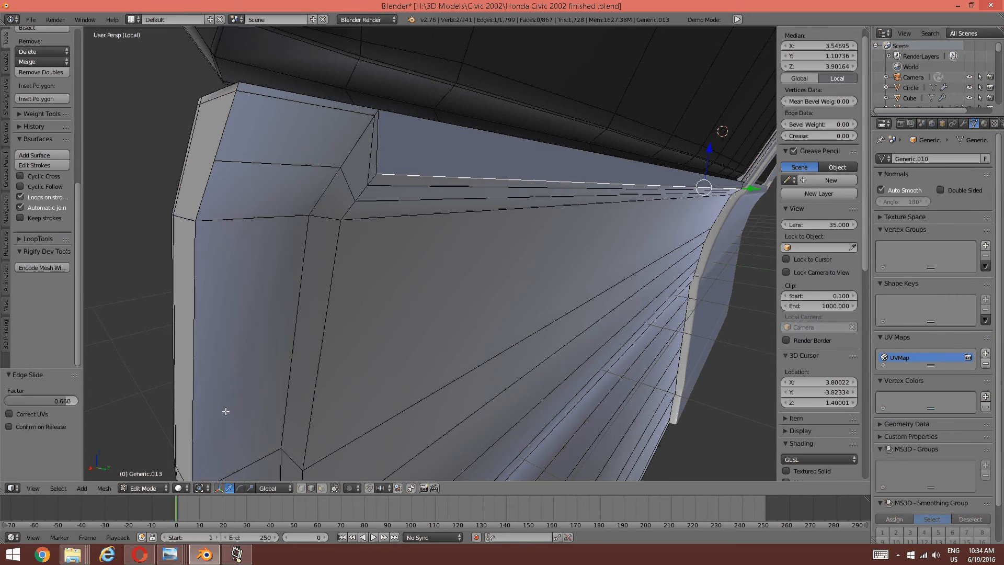
key("a")
- Add a loop cut along the narrow raised wall framing the inner panel, slid about -0.73 toward its inner edge
middle_click_drag(439, 264, 504, 302)
scroll(487, 228, "up", 3)
key("ctrl+r")
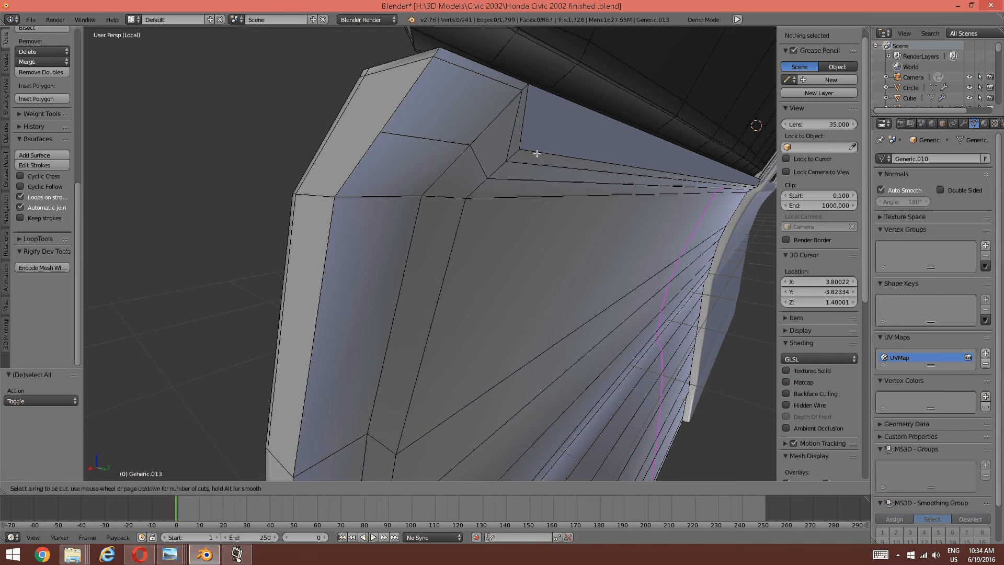
left_click(535, 156)
left_click(534, 169)
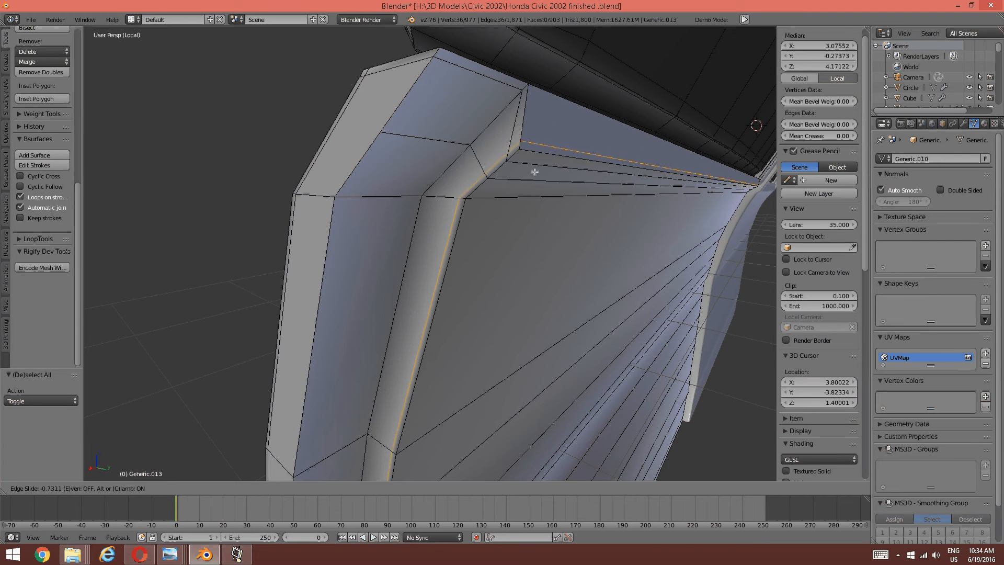
key("a")
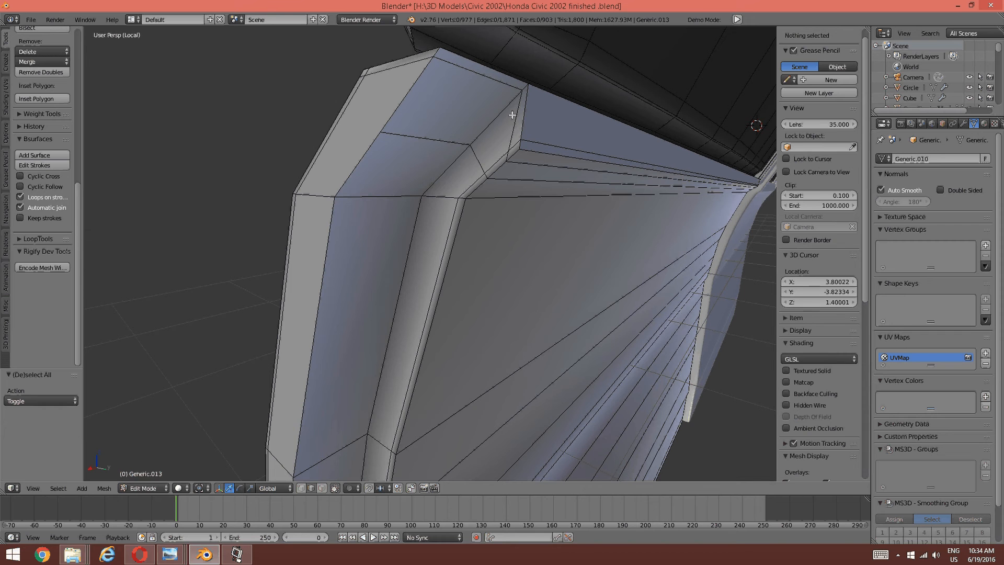
- Add a second loop cut along the same narrow wall, slid close to its outer edge
key("ctrl+r")
left_click(512, 105)
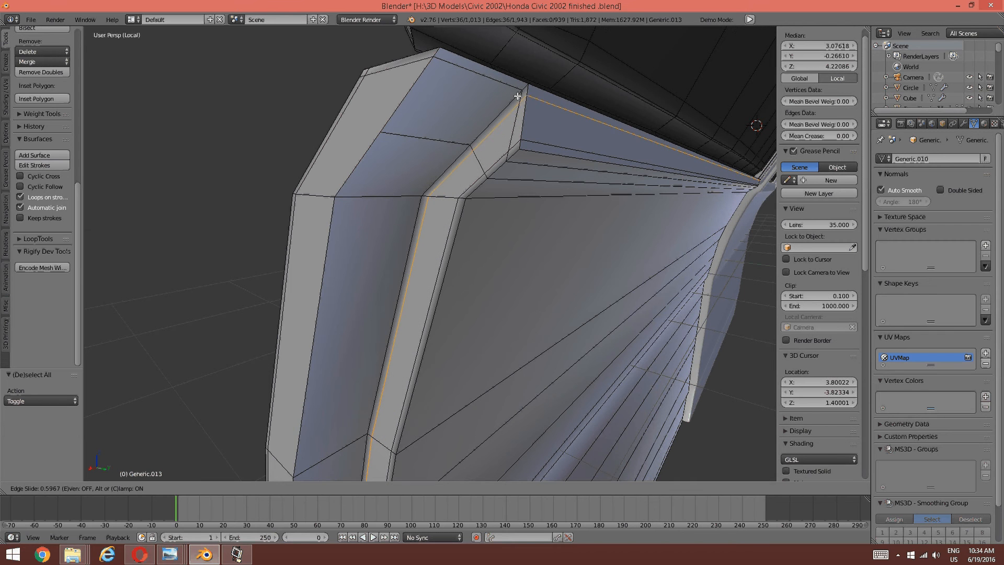
left_click(526, 95)
key("a")
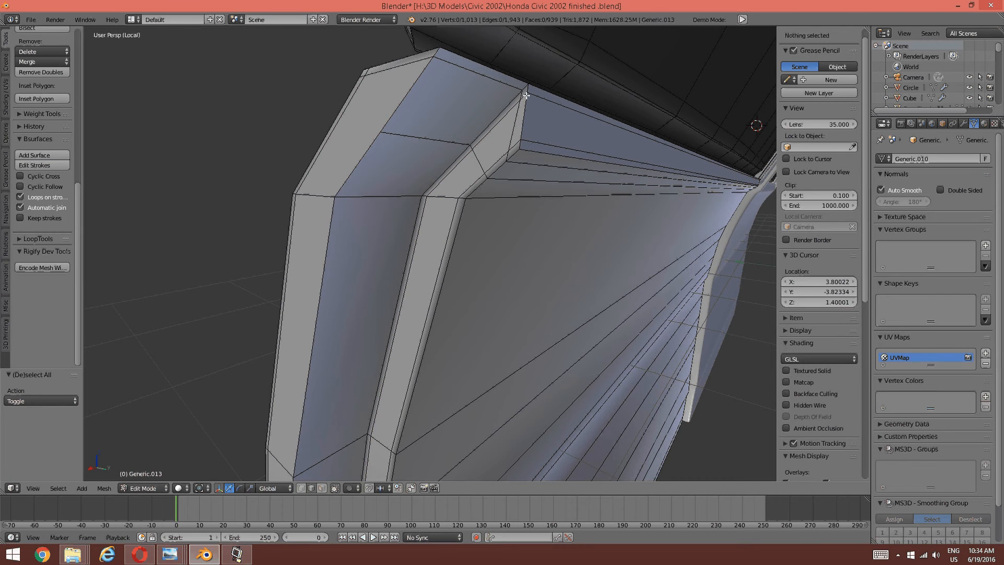
- Select the whole linked inner panel of the rear door and move it slightly along Y, away from the door's outer rim
middle_click_drag(574, 123, 540, 124)
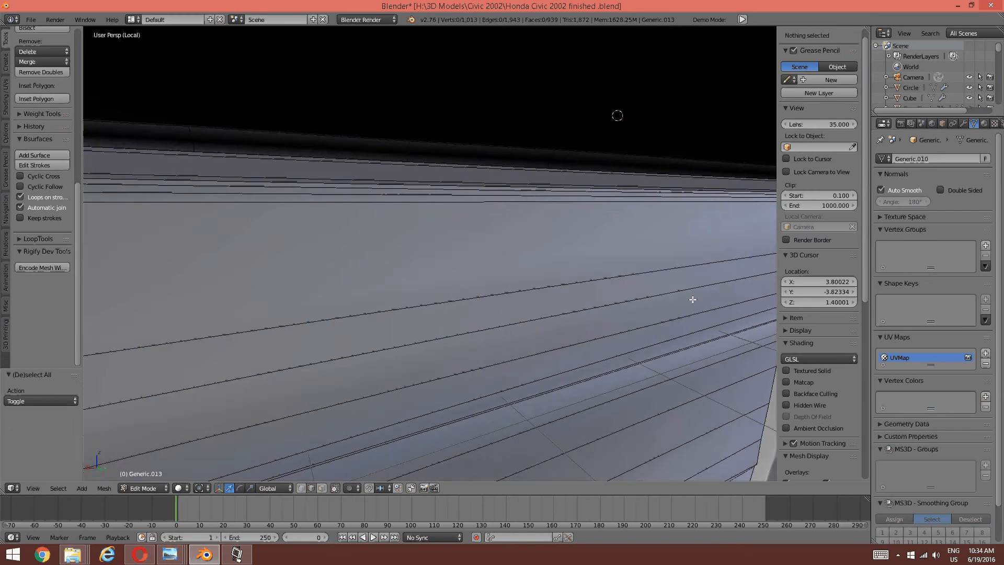
middle_click_drag(692, 299, 347, 268)
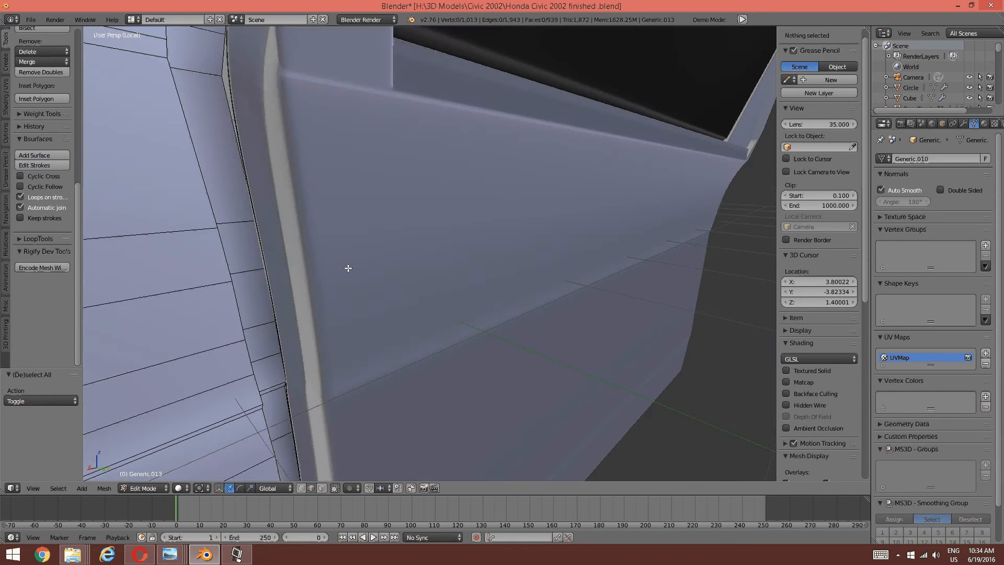
scroll(354, 277, "down", 4)
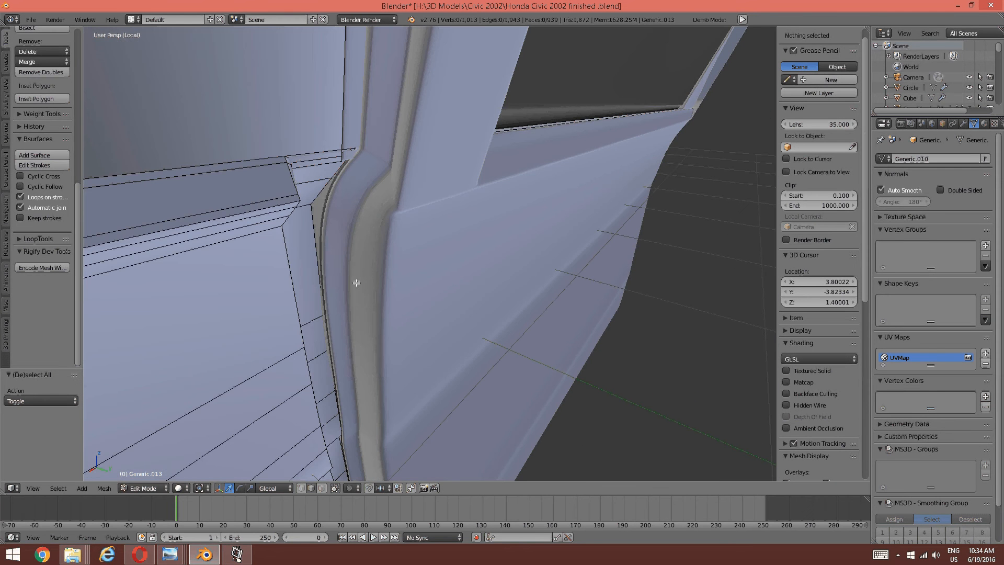
scroll(356, 283, "down", 6)
middle_click_drag(209, 316, 341, 252)
scroll(214, 297, "down", 3)
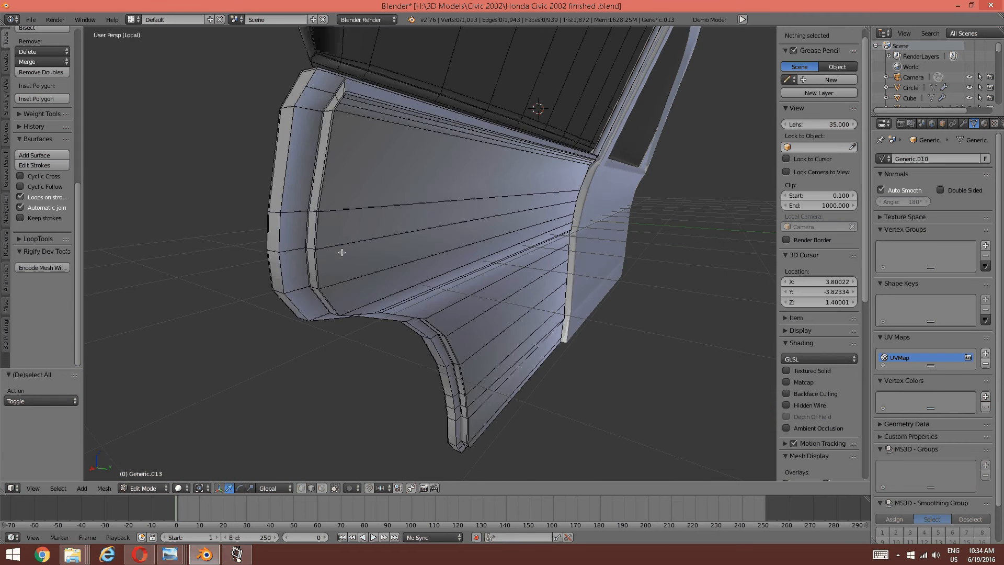
scroll(342, 253, "up", 6)
right_click(351, 297)
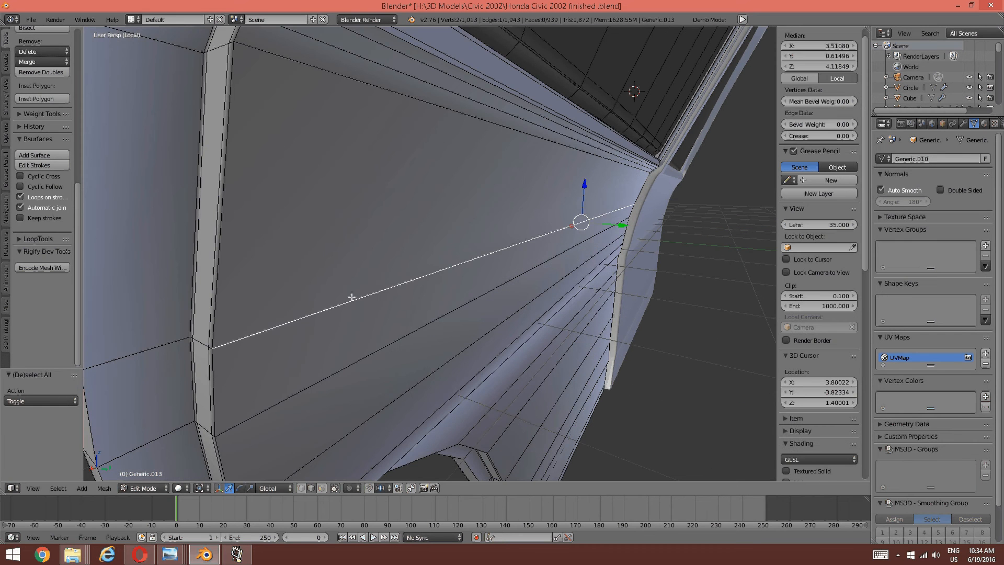
key("ctrl+l")
scroll(186, 203, "down", 6)
middle_click_drag(187, 204, 171, 202)
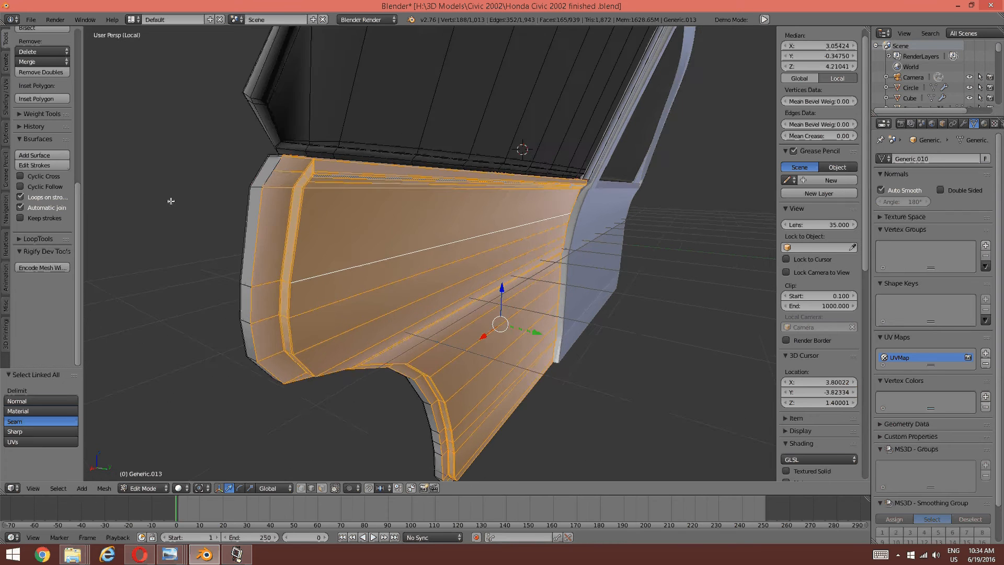
scroll(247, 233, "up", 3)
middle_click_drag(246, 226, 251, 230)
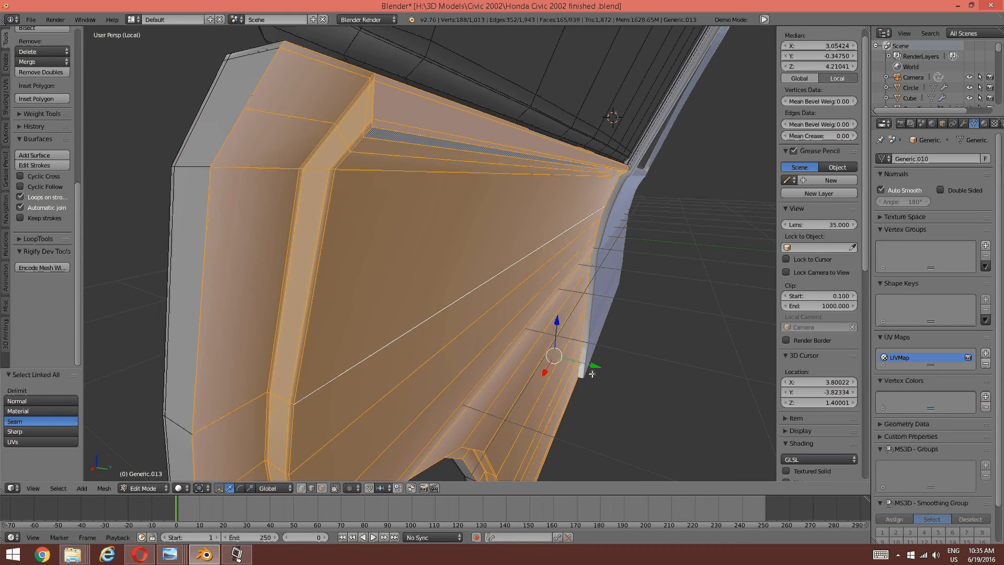
left_click_drag(592, 363, 596, 362)
middle_click_drag(596, 362, 426, 294)
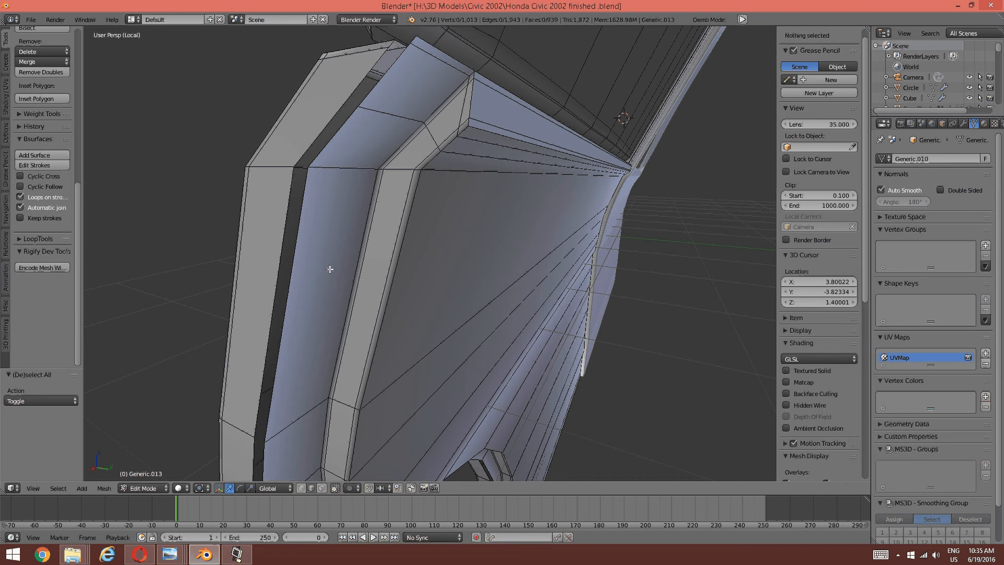
- Switch to edge selection and select the inner panel's outer border edges facing the gap, including the short segments along the top and bottom
key("ctrl+Tab")
left_click(300, 259)
right_click(294, 255, "alt")
middle_click_drag(384, 208, 380, 161)
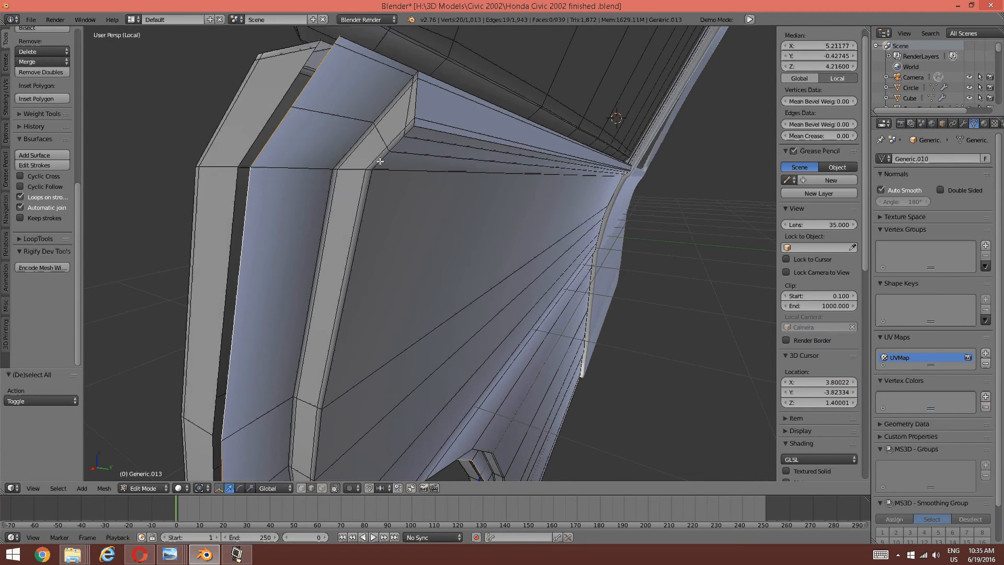
right_click(395, 56, "shift")
middle_click_drag(395, 57, 570, 251)
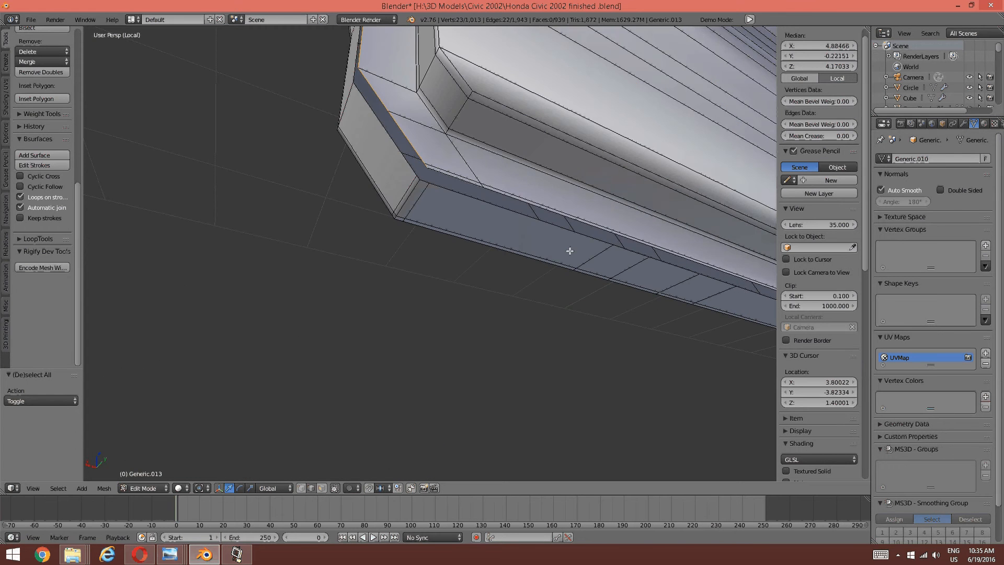
right_click(573, 220, "alt+shift")
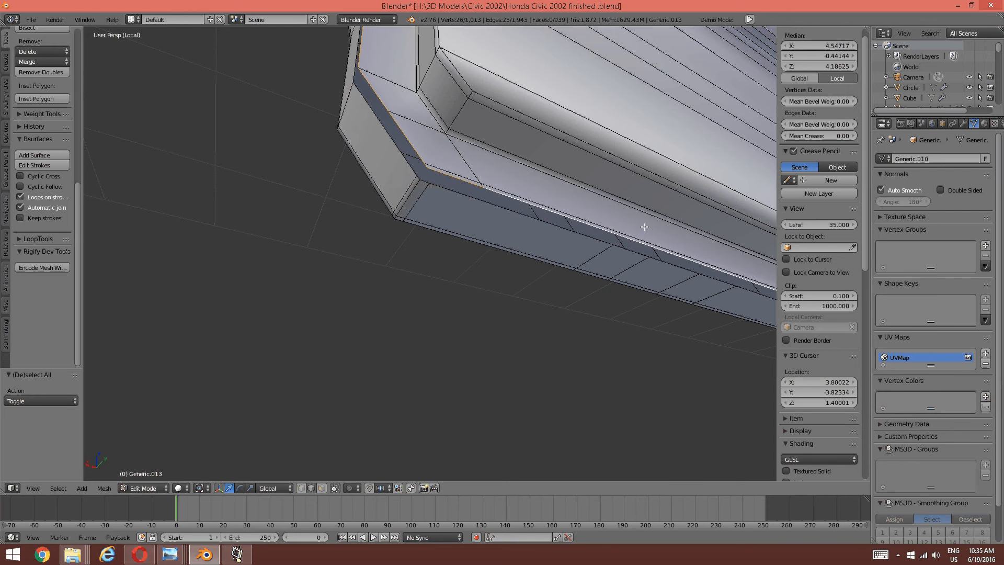
middle_click_drag(645, 227, 618, 307)
scroll(570, 237, "up", 2)
scroll(514, 267, "up", 3)
scroll(514, 267, "down", 1)
right_click(527, 281, "alt+shift")
scroll(627, 311, "up", 2)
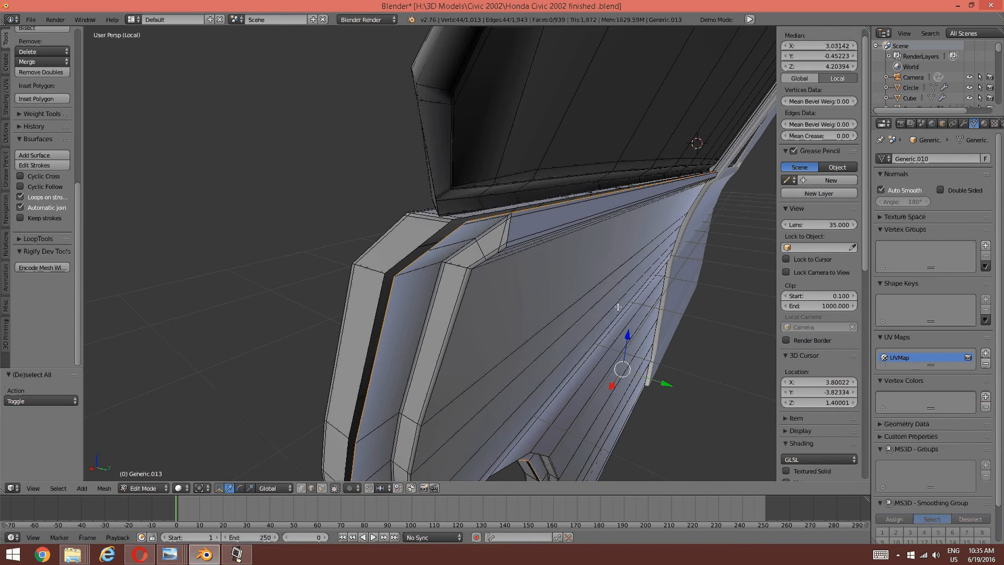
- Extrude the selected border edges about -0.031 along the global Y axis to bridge the gap to the door rim
key("e")
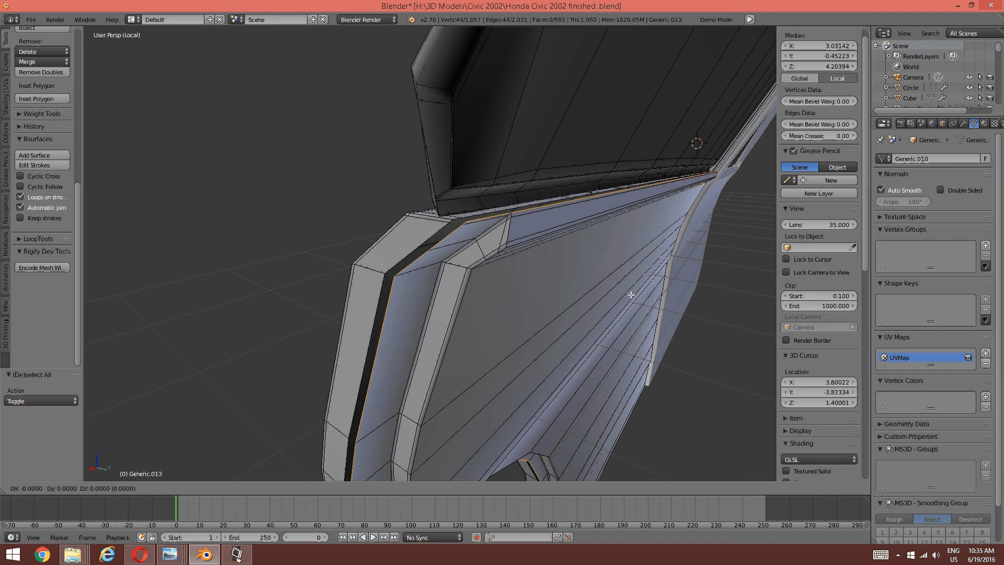
key("y")
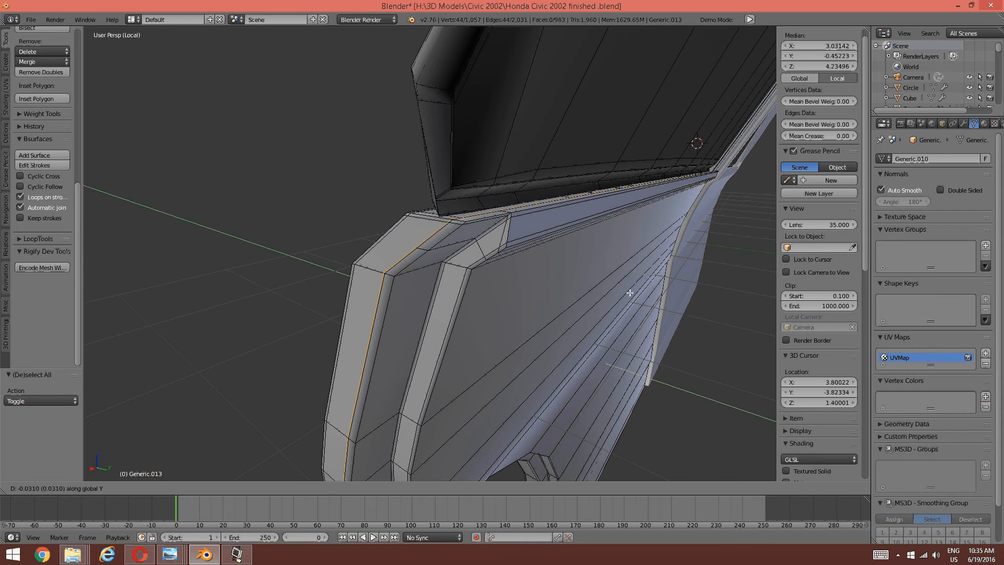
left_click(627, 290)
key("a")
- Add a loop cut around the newly extruded border strip, slid close to the inner panel's edge
scroll(452, 257, "up", 5)
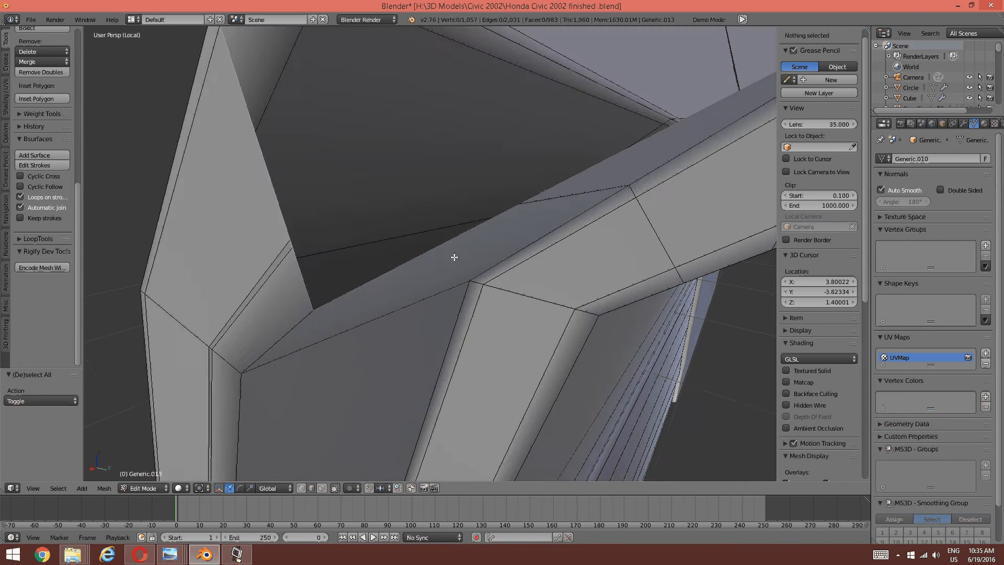
scroll(454, 262, "down", 3)
scroll(420, 252, "up", 1)
key("ctrl+r")
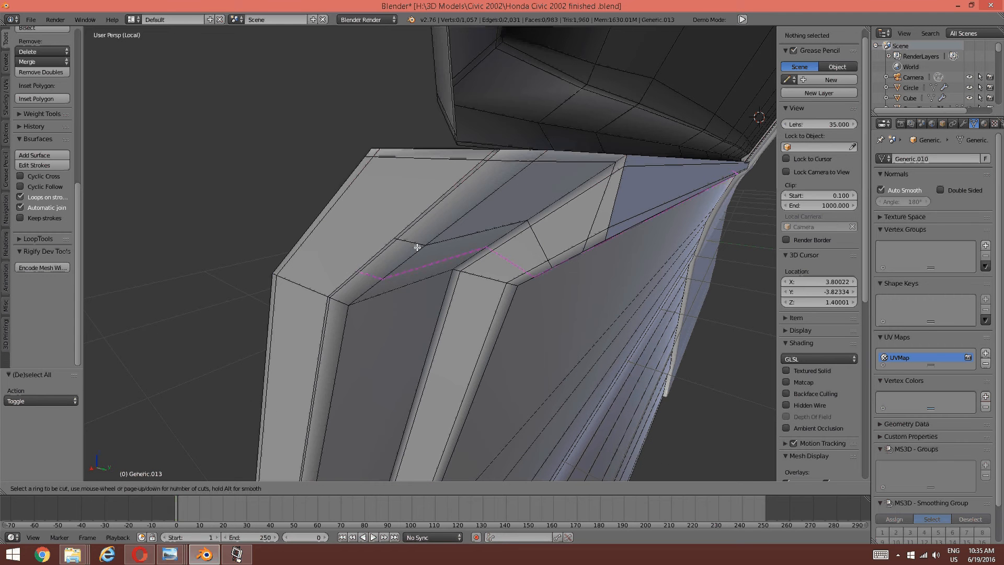
left_click(412, 240)
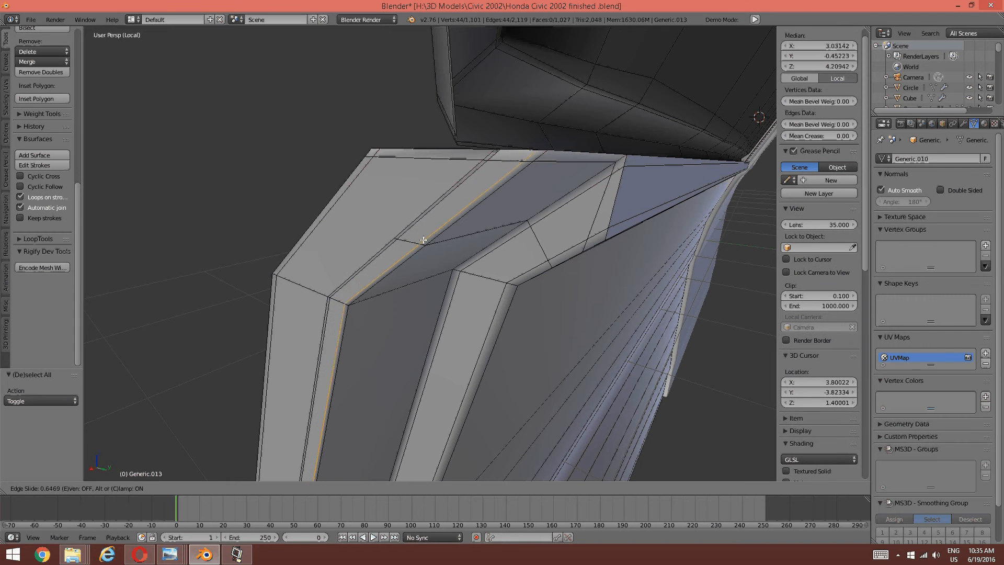
left_click(416, 236)
key("a")
- Add a vertical loop cut across the inner panel and Edge Slide it by about 0.99 to sit beside the panel's rear edge
scroll(438, 220, "down", 5)
scroll(437, 220, "up", 3)
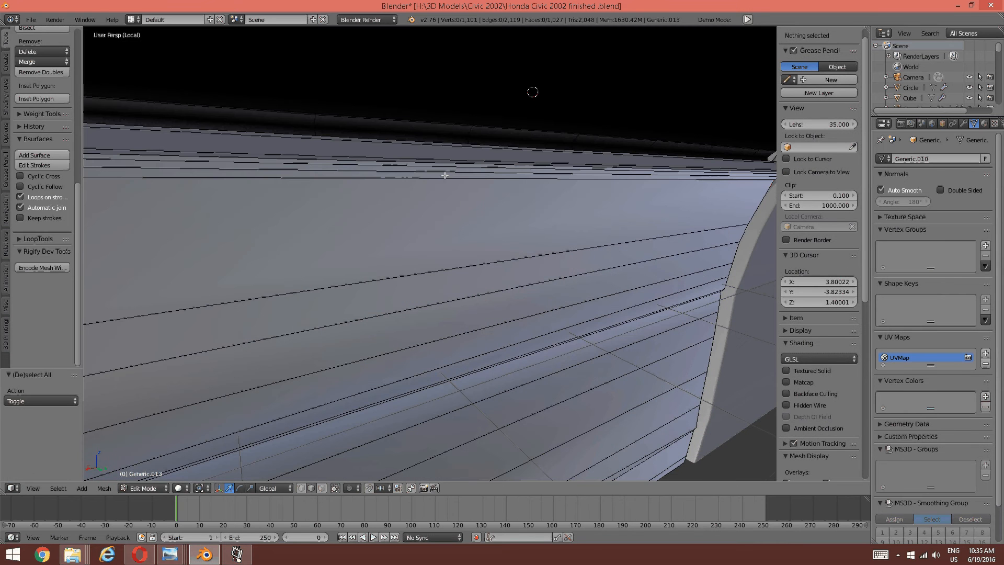
scroll(460, 195, "down", 2)
middle_click_drag(417, 183, 372, 222)
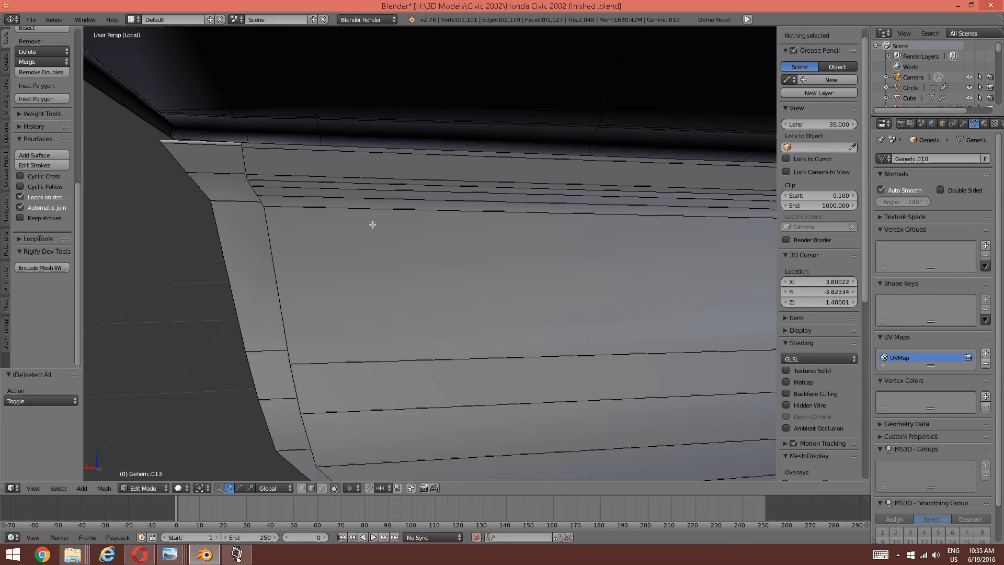
key("ctrl+r")
left_click(351, 174)
right_click(351, 173)
key("g")
key("g")
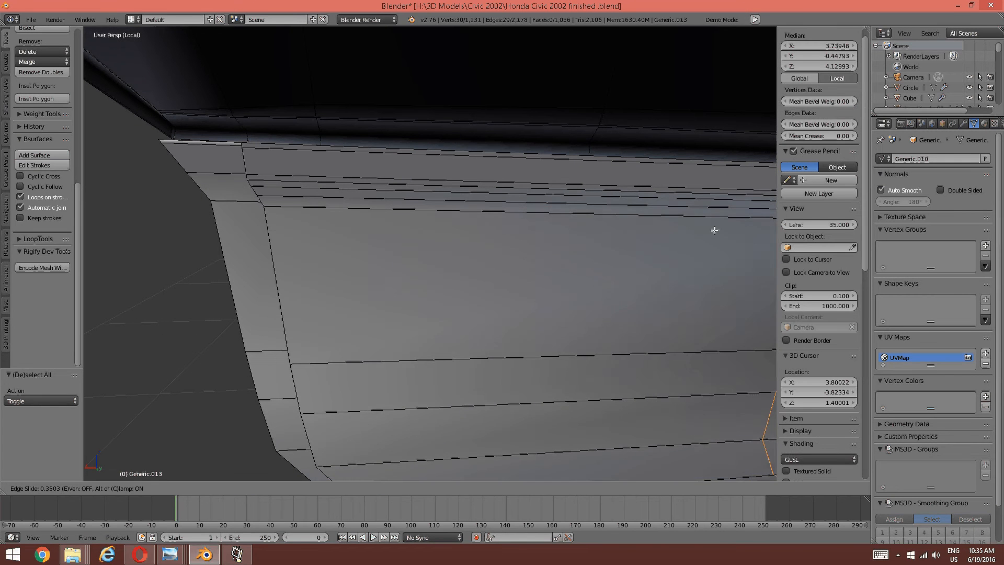
left_click(242, 231)
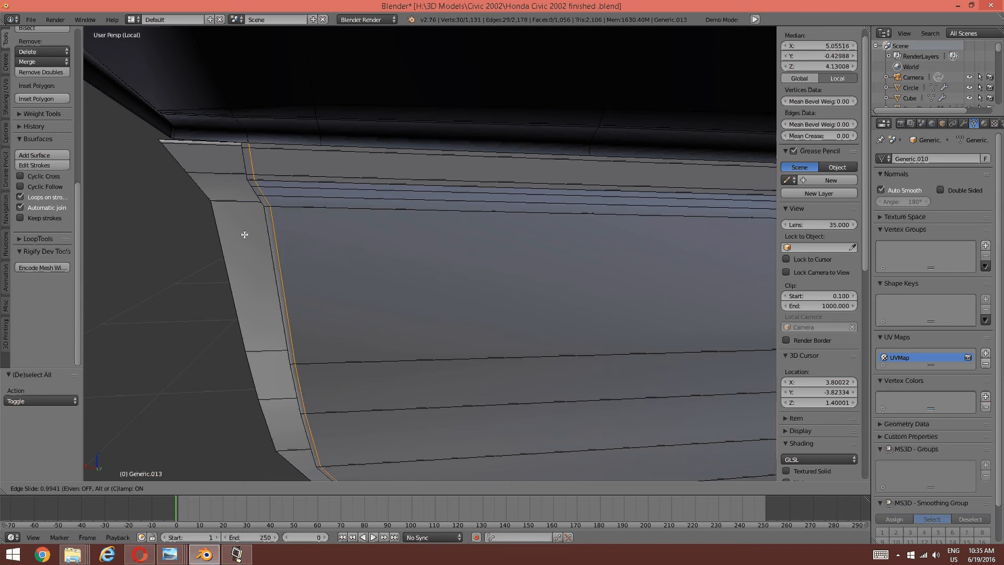
key("a")
middle_click_drag(462, 256, 295, 250, "shift")
scroll(136, 256, "down", 3)
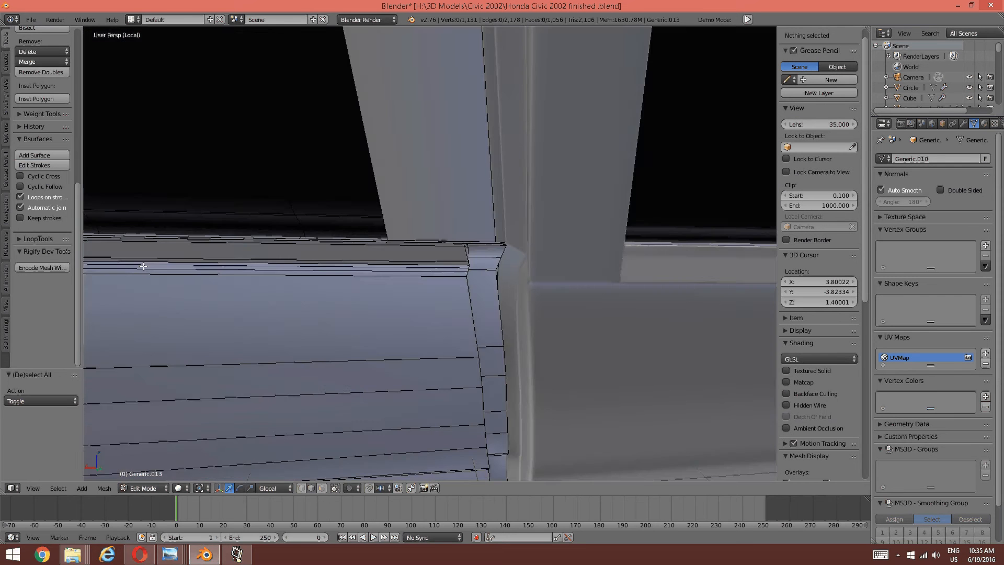
- Add a vertical loop cut across the rear door's inner panel and slide it close to the panel's front edge
scroll(128, 229, "up", 3)
middle_click_drag(115, 120, 208, 206)
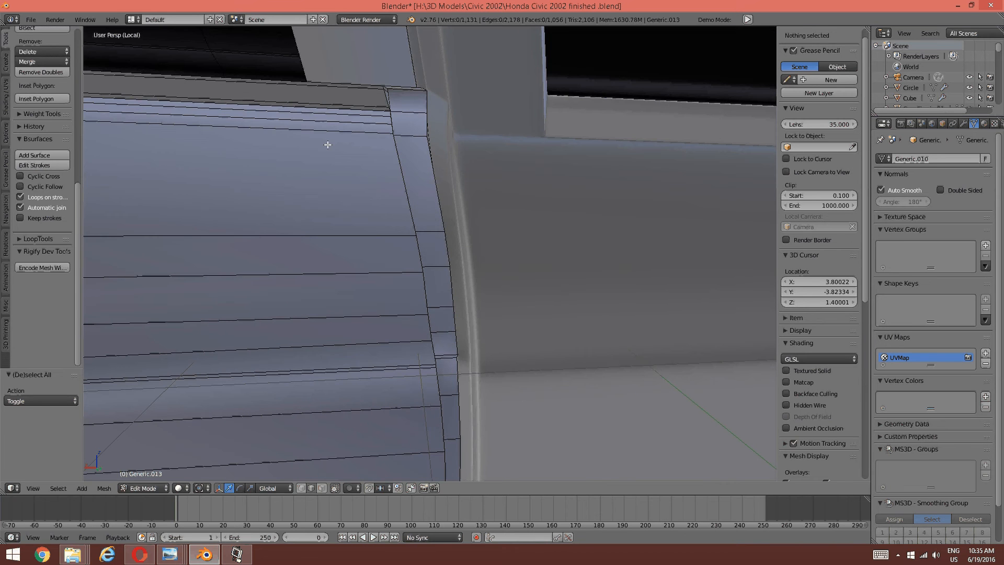
key("ctrl+r")
left_click(314, 124)
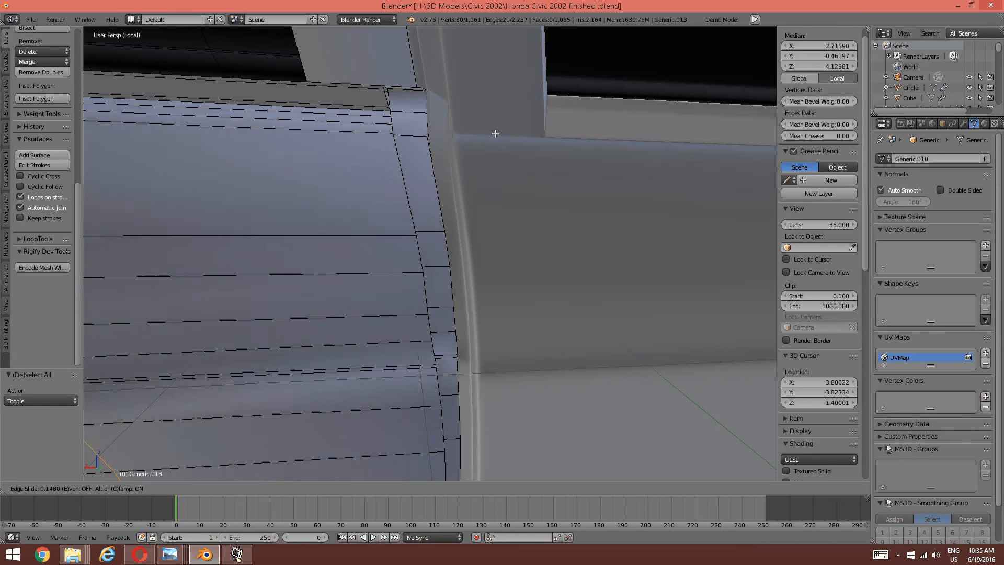
left_click(732, 299)
key("a")
- Add three evenly spaced vertical loop cuts across the inner panel, leaving them unslid
middle_click_drag(732, 298, 352, 273)
scroll(326, 280, "down", 3)
key("ctrl+r")
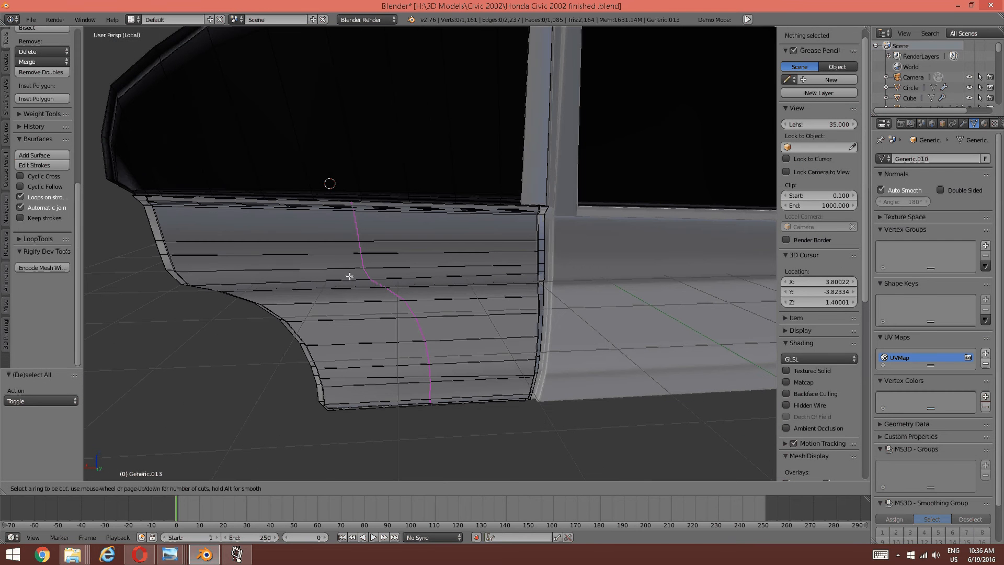
scroll(349, 276, "up", 1)
scroll(348, 276, "up", 1)
left_click(348, 276)
right_click(348, 276)
key("a")
- Add two loop cuts along the inner panel's rear border strip, one near its outer edge and one near its inner edge
scroll(313, 303, "up", 3)
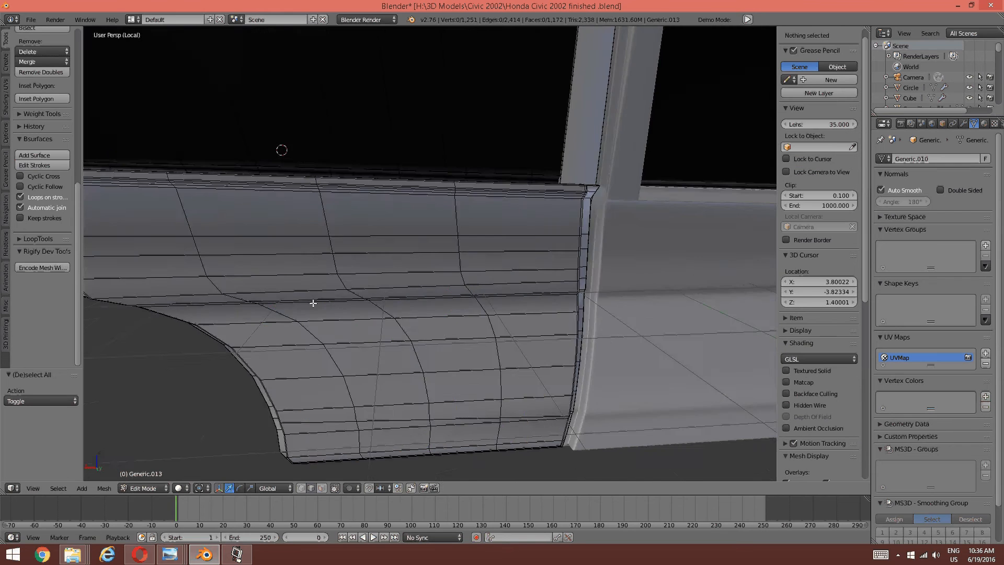
middle_click_drag(312, 303, 383, 204)
scroll(359, 313, "up", 3)
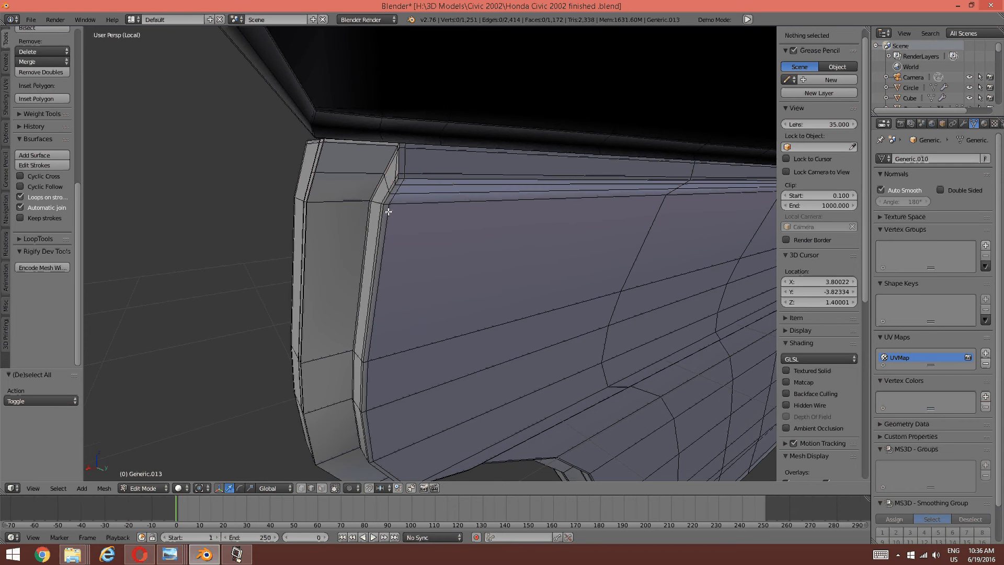
key("ctrl+r")
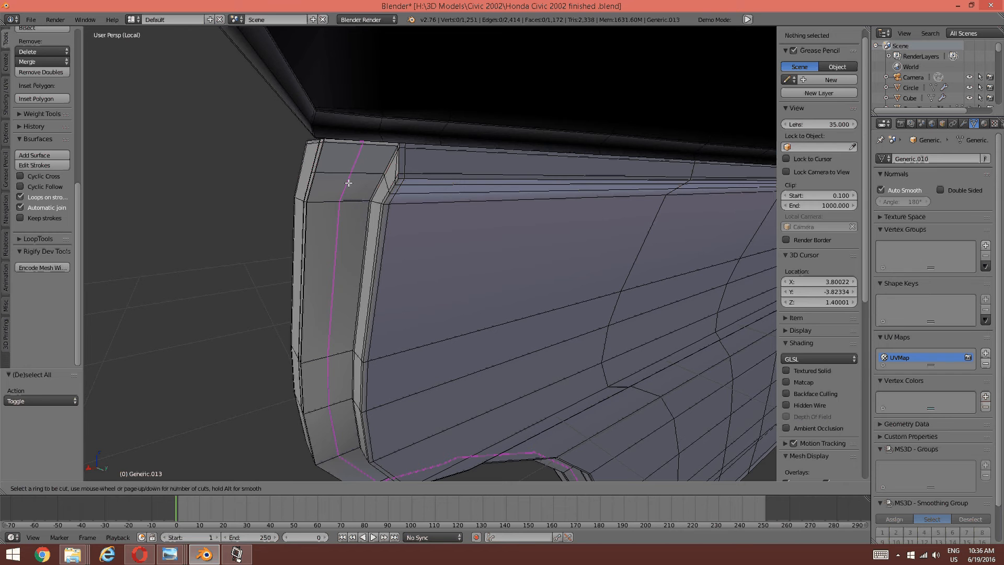
left_click(348, 182)
right_click(347, 183)
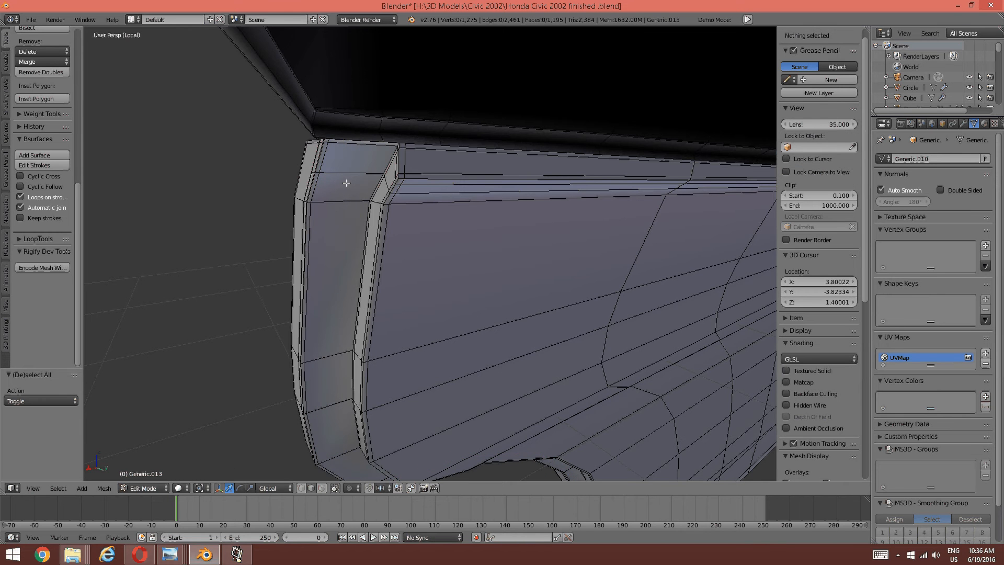
middle_click_drag(352, 206, 347, 207)
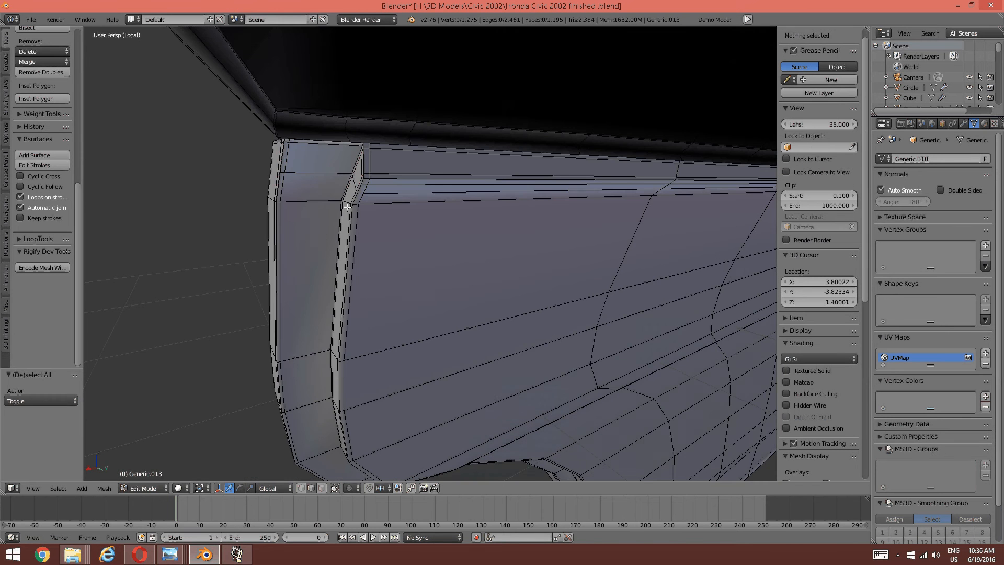
key("ctrl+r")
left_click(335, 201)
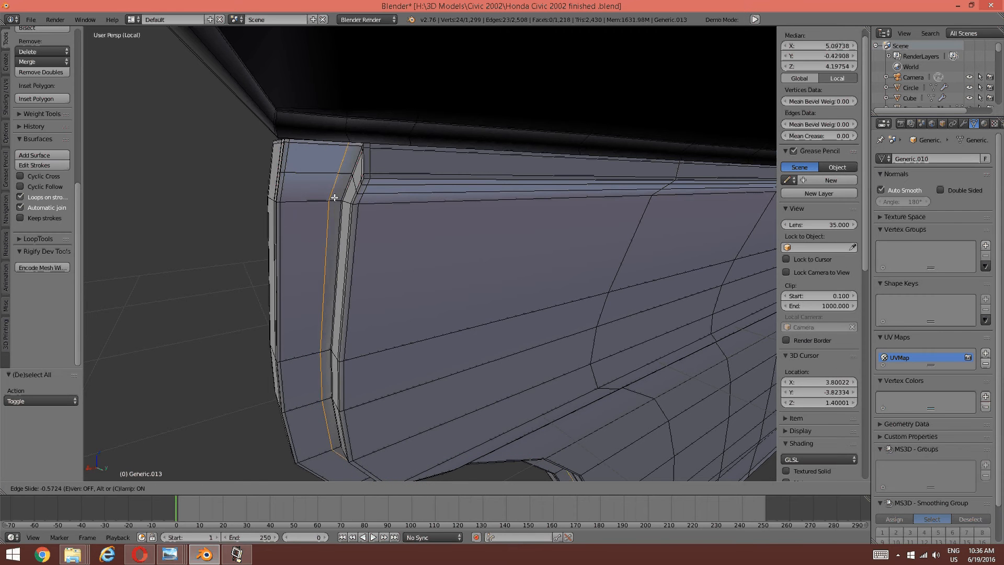
left_click(334, 197)
key("a")
- Add two loop cuts along the front border strip, one slid close to its outer edge and one close to its inner edge
middle_click_drag(385, 181, 481, 140)
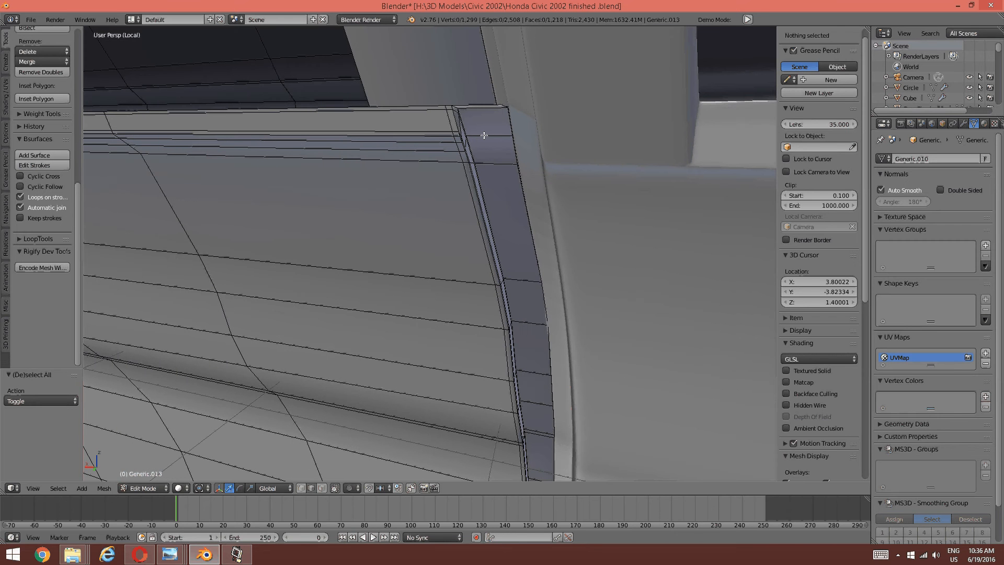
key("ctrl+r")
left_click(488, 135)
left_click(492, 130)
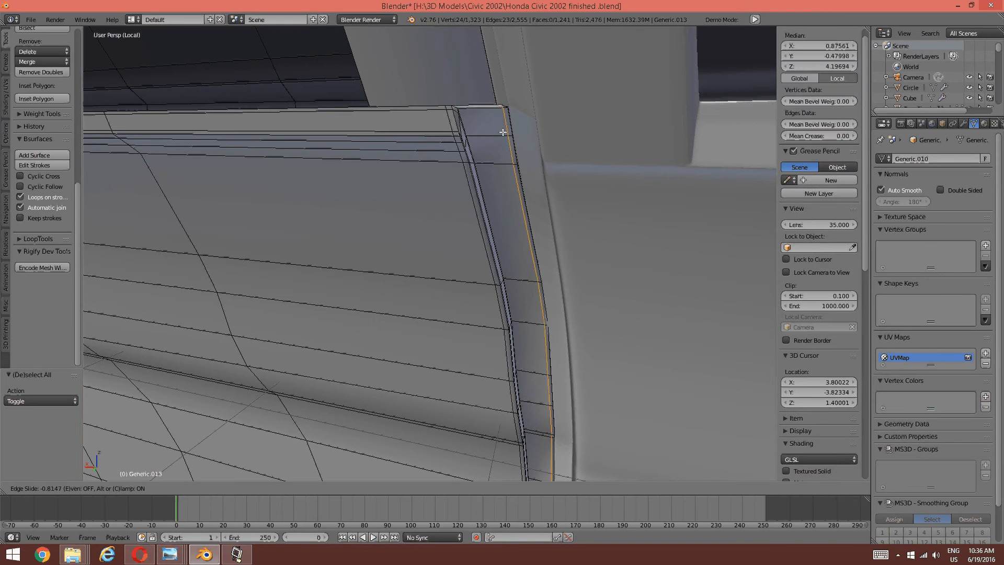
key("a")
key("ctrl+r")
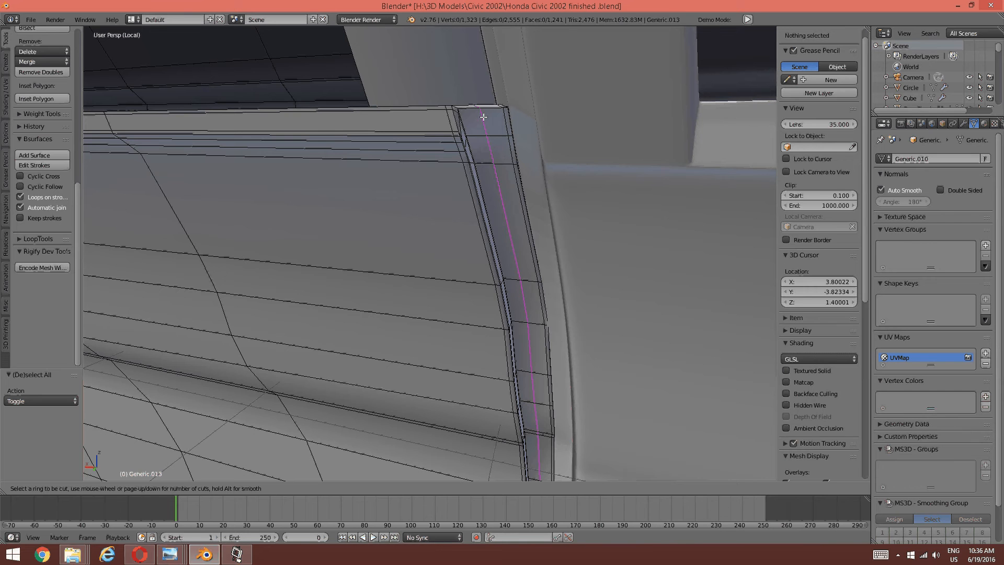
left_click(481, 116)
left_click(466, 119)
key("a")
- Add a loop cut along the bottom border strip and slide it by about -0.70 towards the recessed panel
middle_click_drag(353, 264, 377, 204)
scroll(350, 217, "up", 3)
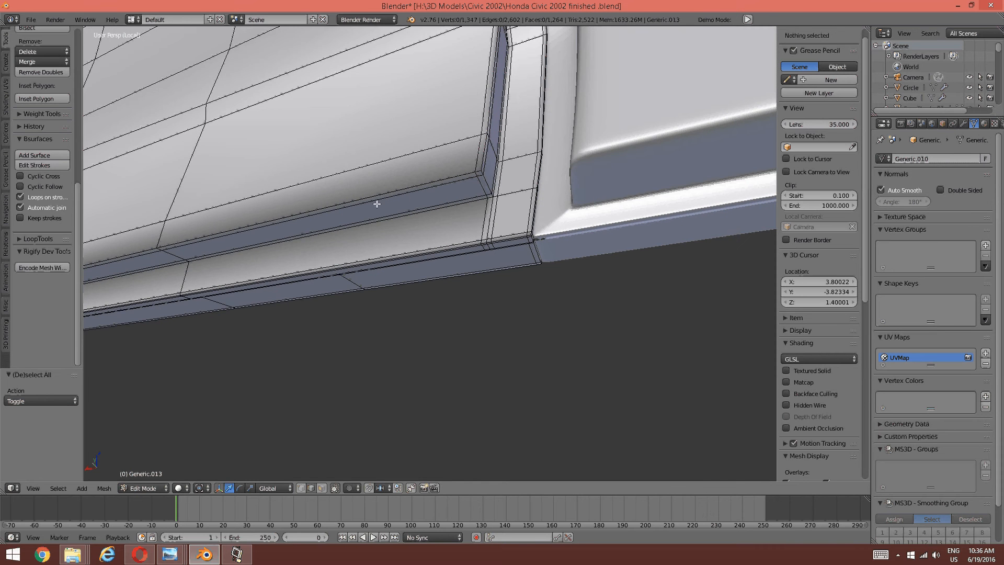
key("ctrl+r")
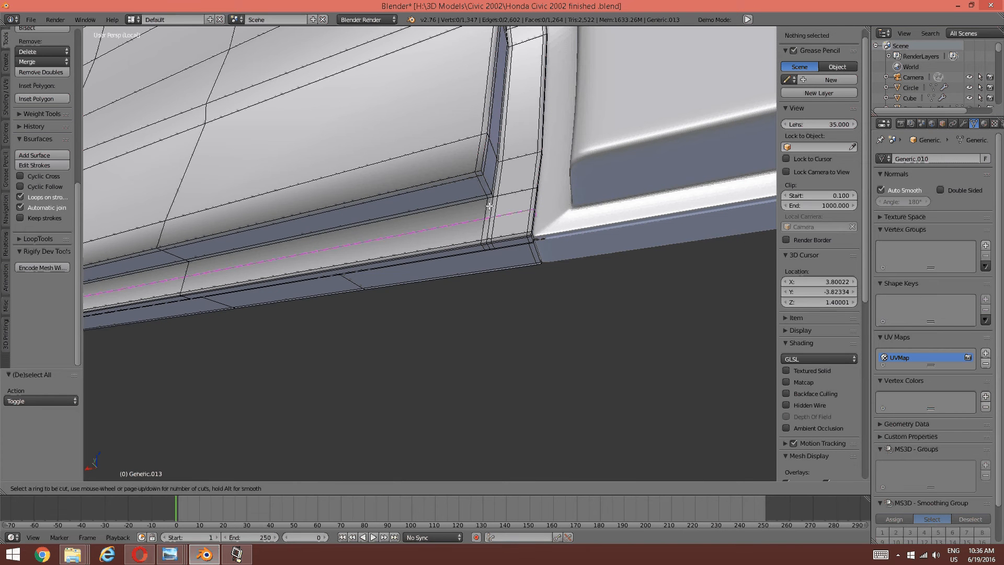
left_click(487, 204)
left_click(483, 193)
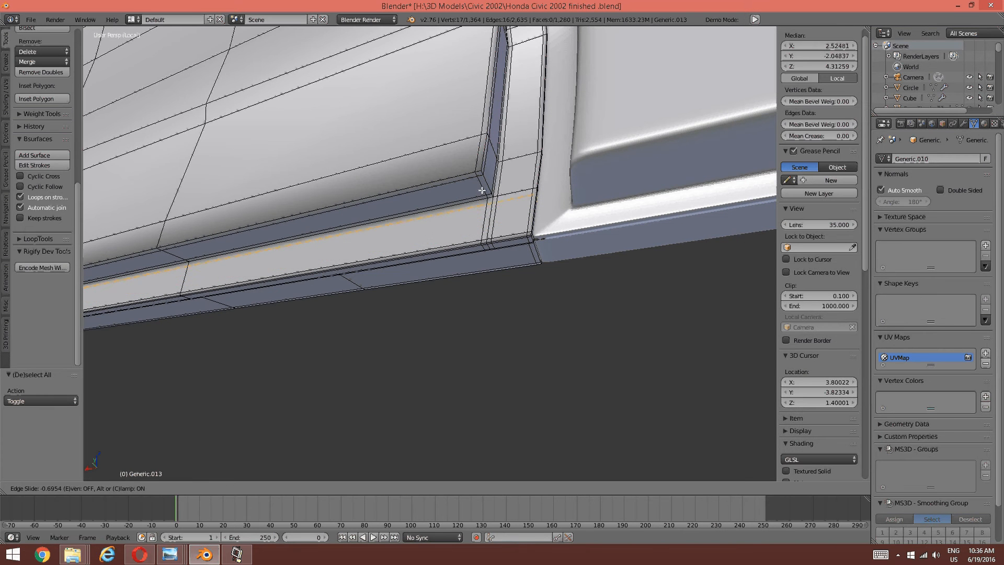
key("a")
- Add a horizontal loop cut across the lower part of the inner panel, slid close to its bottom edge
middle_click_drag(367, 229, 368, 230)
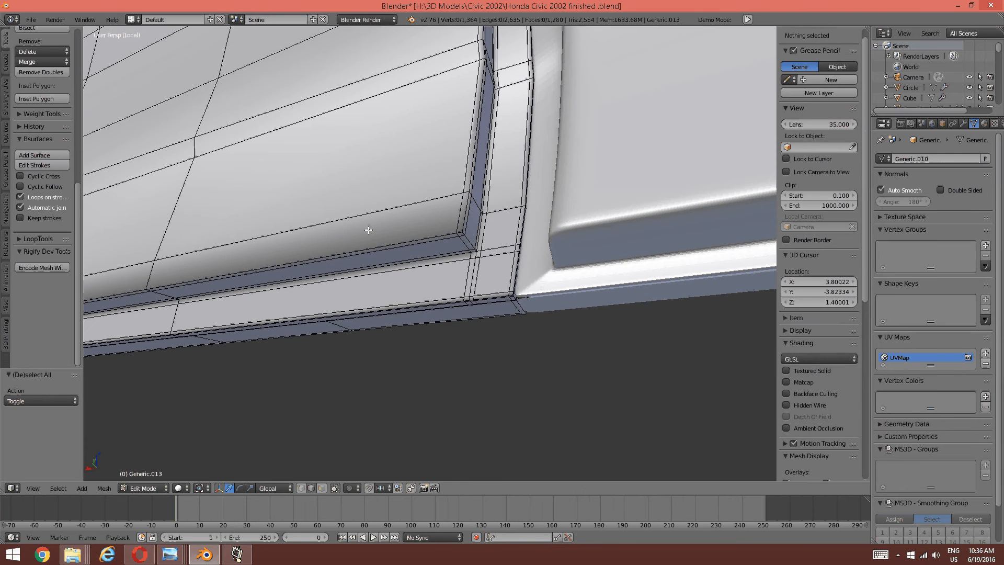
key("ctrl+r")
left_click(462, 217)
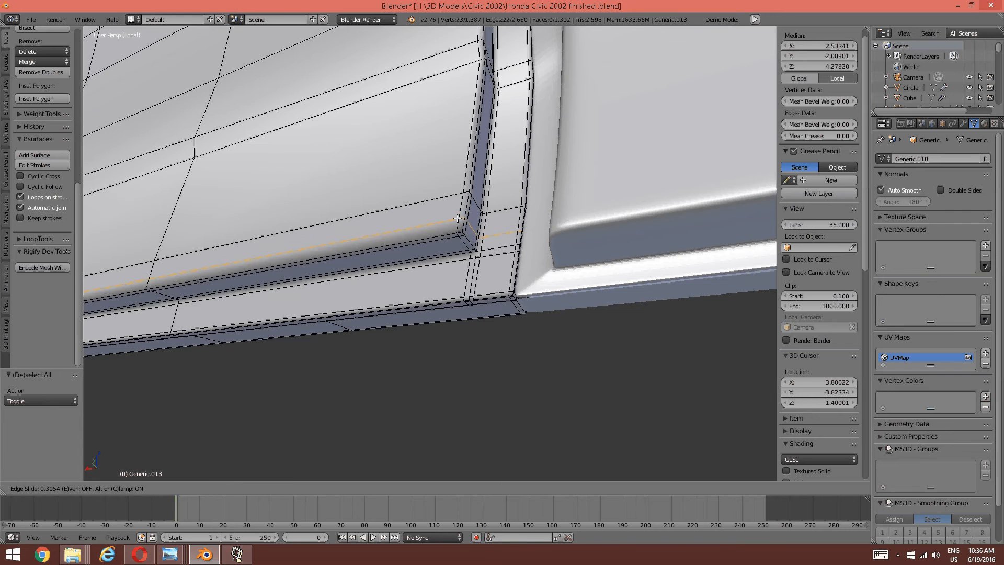
left_click(458, 224)
key("a")
- Inspect the rear door's inner panel and its supporting edge loops from several angles
scroll(456, 225, "down", 8)
middle_click_drag(377, 230, 451, 271)
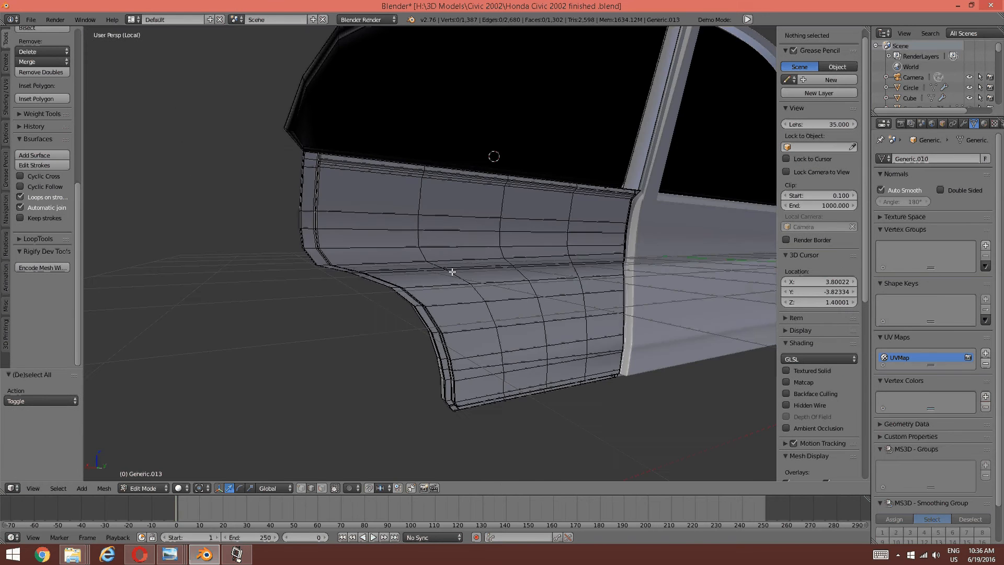
scroll(480, 263, "up", 2)
scroll(475, 161, "up", 3)
scroll(475, 157, "down", 3)
middle_click_drag(475, 156, 538, 139)
scroll(578, 229, "down", 5)
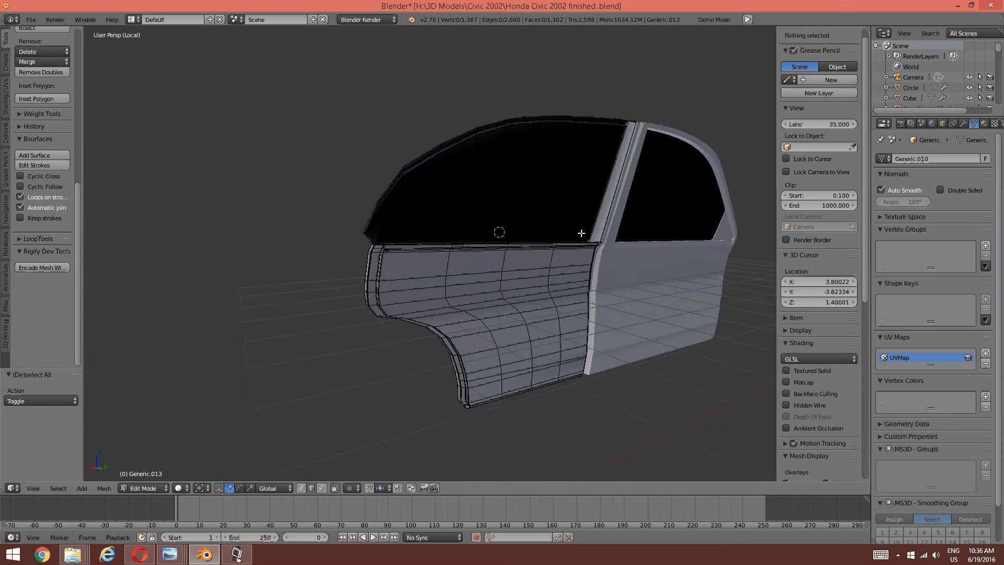
scroll(553, 224, "up", 3)
scroll(553, 224, "up", 2)
middle_click_drag(528, 257, 569, 257)
scroll(525, 247, "up", 3)
- Return to Object Mode and set the rear door's Subdivision Surface viewport level to 2
key("Tab")
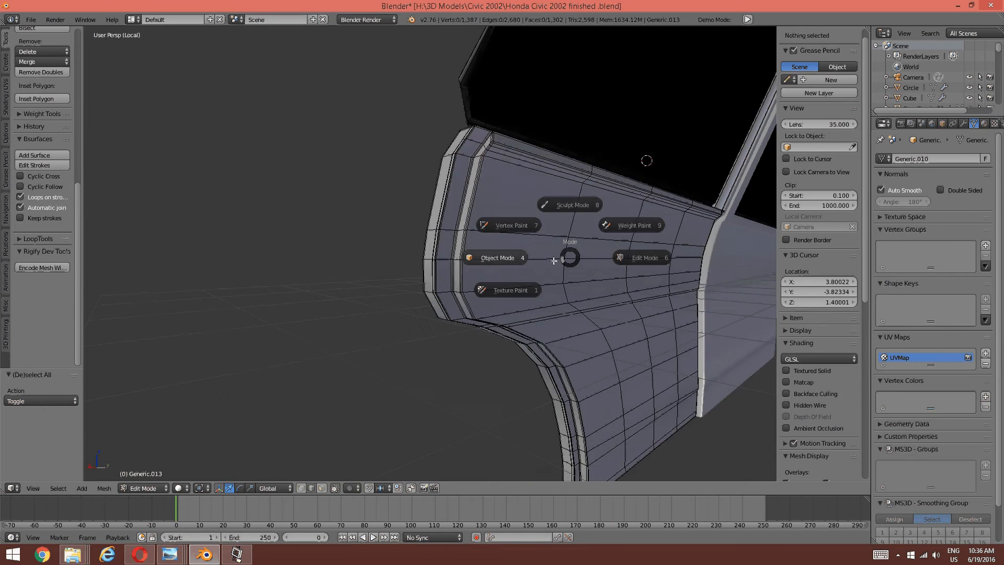
left_click(485, 259)
scroll(653, 231, "down", 3)
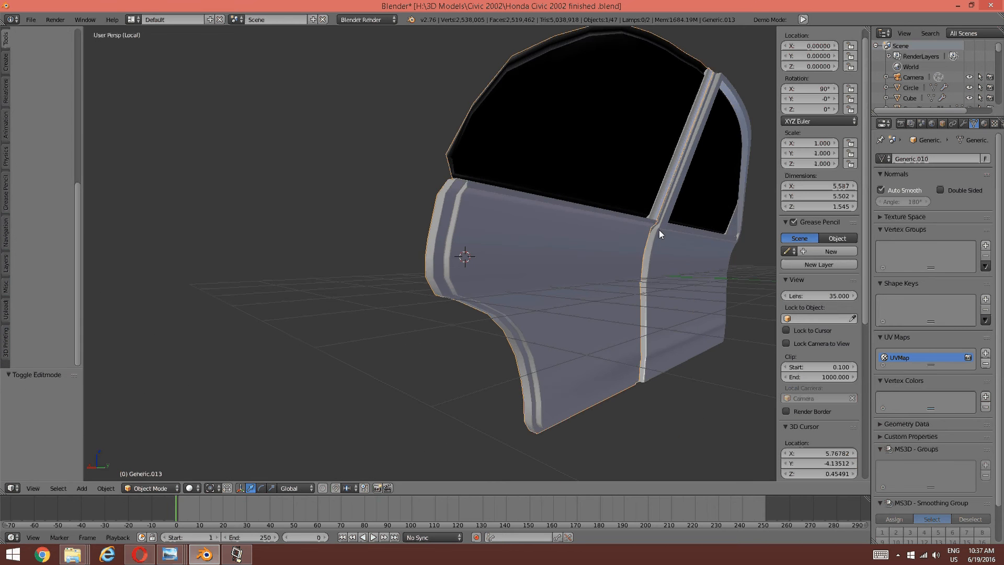
middle_click_drag(658, 231, 586, 238)
left_click(963, 123)
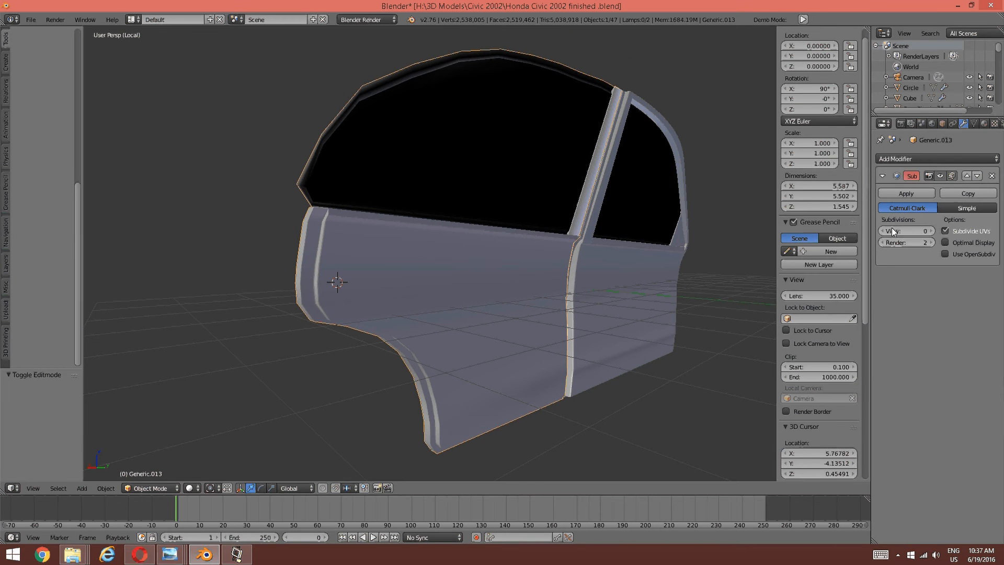
left_click(932, 231)
left_click(932, 232)
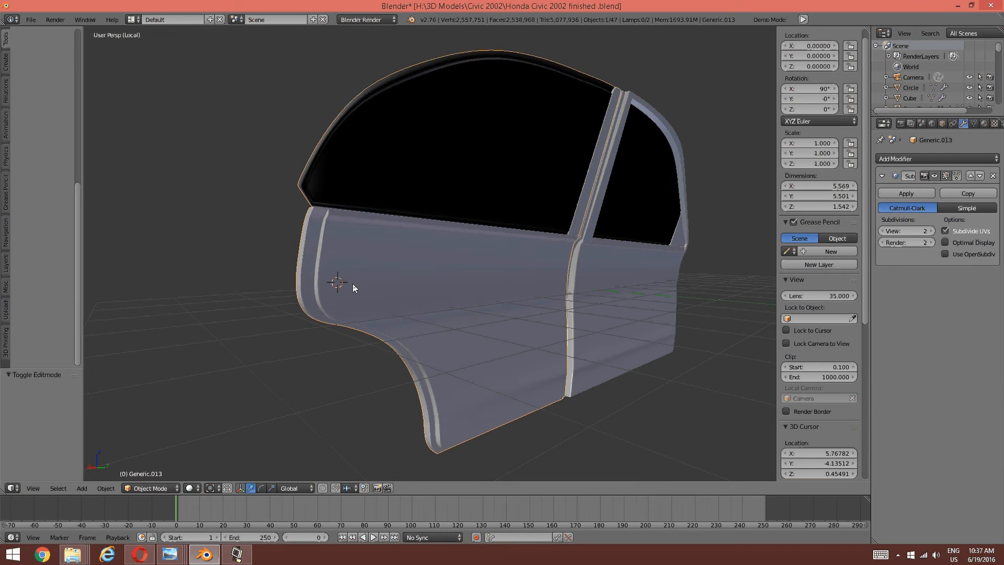
- Examine the smoothed inner panel and its border close up for shading problems
scroll(352, 283, "up", 6)
middle_click_drag(351, 284, 354, 283)
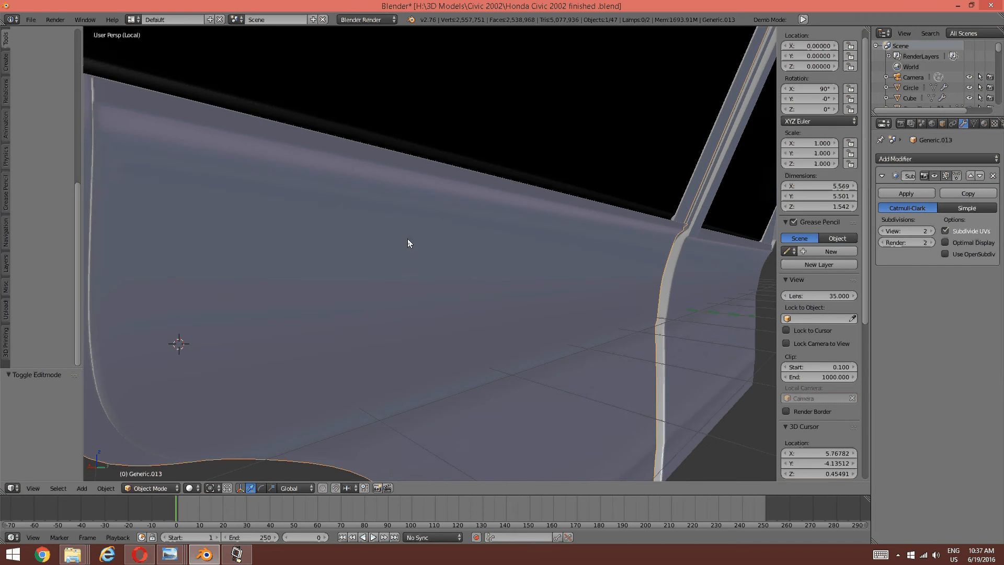
mouse_move(407, 239)
middle_mouse_down()
mouse_move(424, 246)
mouse_move(491, 227)
mouse_move(369, 224)
mouse_move(366, 242)
mouse_move(399, 248)
middle_mouse_up()
scroll(417, 245, "down", 4)
scroll(494, 226, "up", 5)
scroll(497, 223, "down", 4)
scroll(419, 224, "up", 3)
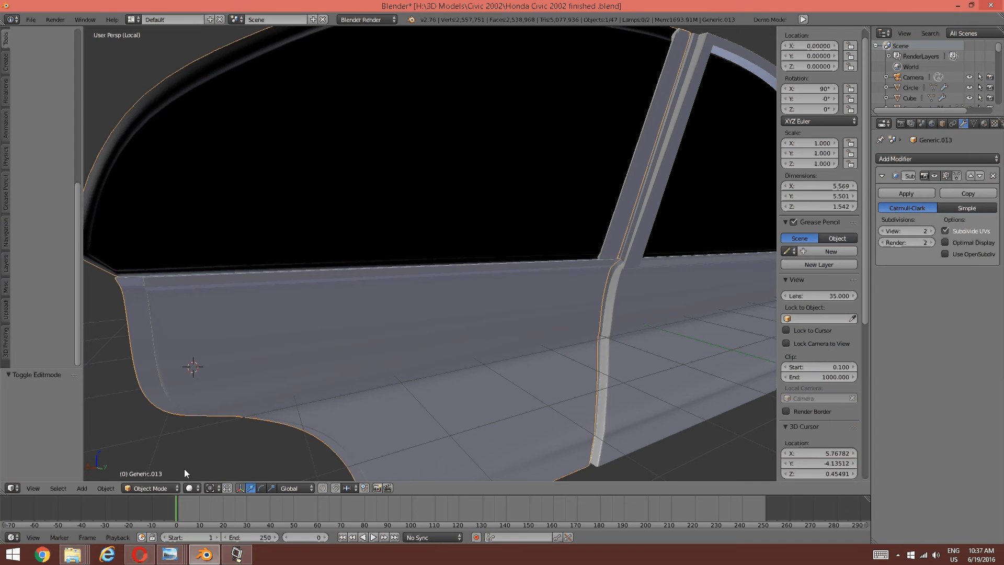
left_click(236, 555)
left_click(237, 555)
- Examine the rear door's window frame, pillar and the joint with the inner panel from several angles
middle_click_drag(281, 376, 329, 345)
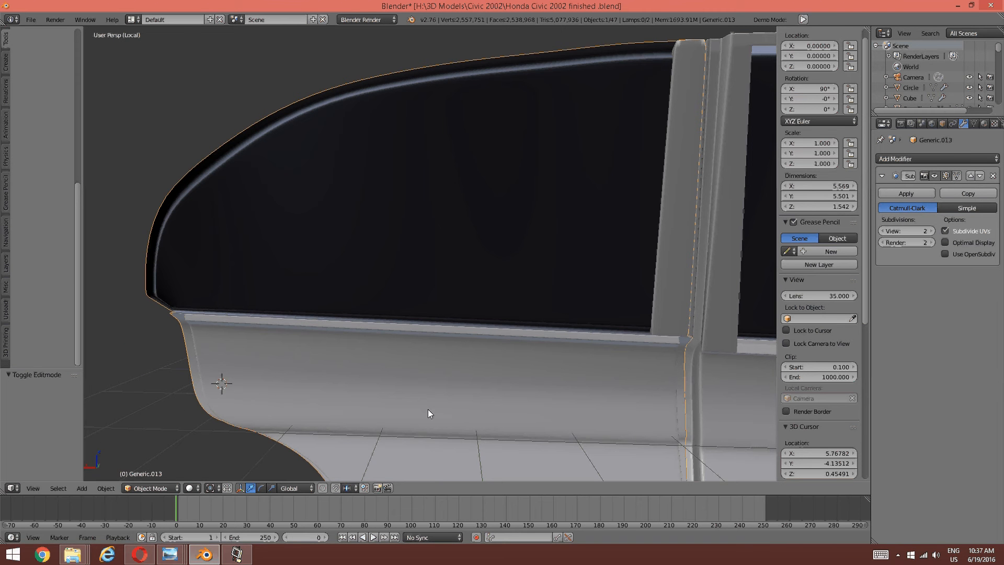
middle_click_drag(291, 296, 391, 296)
scroll(411, 308, "up", 3)
middle_click_drag(427, 219, 461, 234)
scroll(465, 237, "down", 3)
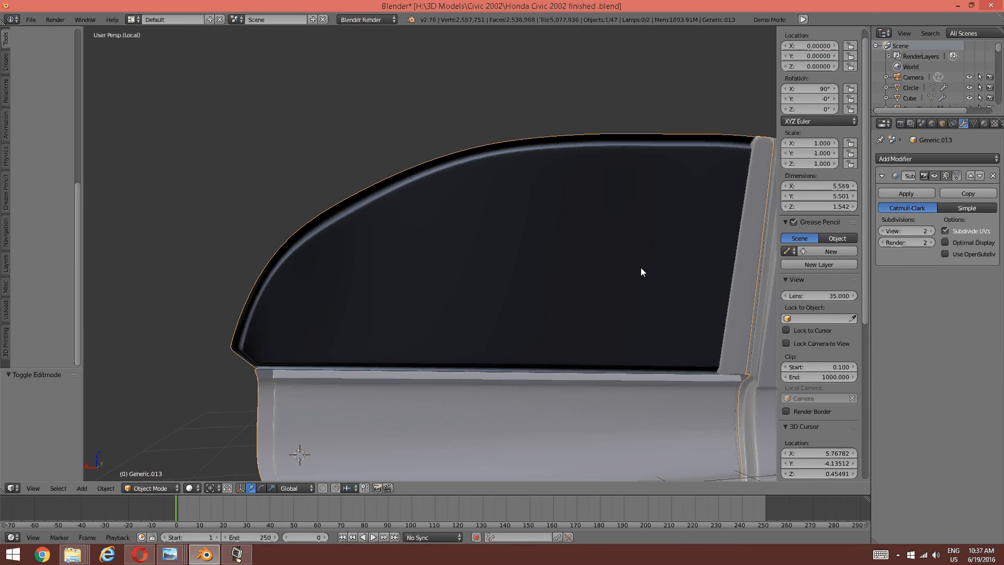
middle_click_drag(641, 268, 610, 274)
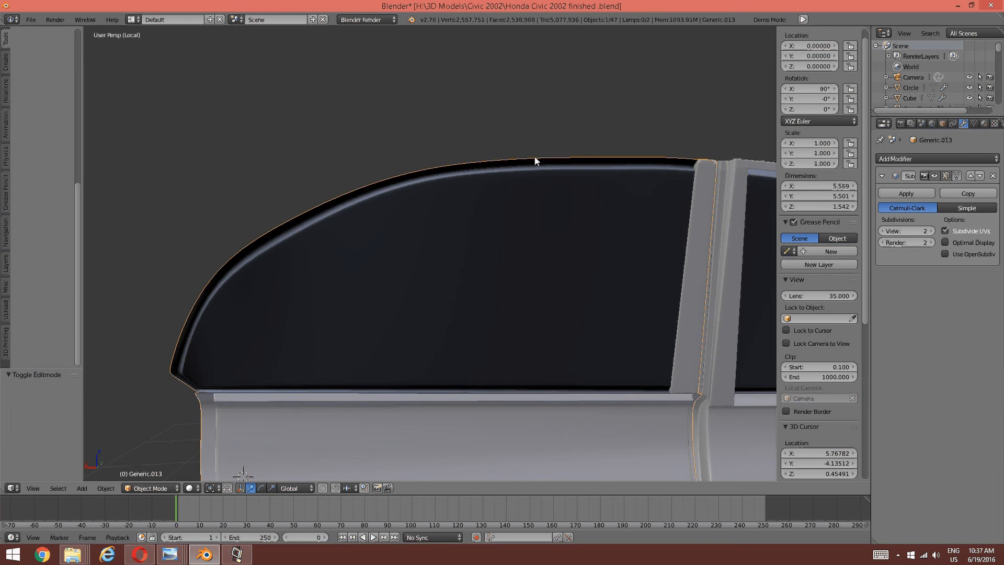
middle_click_drag(672, 291, 497, 269)
scroll(529, 267, "down", 5)
scroll(485, 293, "up", 3)
middle_click_drag(473, 315, 722, 331)
scroll(484, 314, "up", 4)
scroll(503, 299, "down", 3)
middle_click_drag(507, 327, 458, 317)
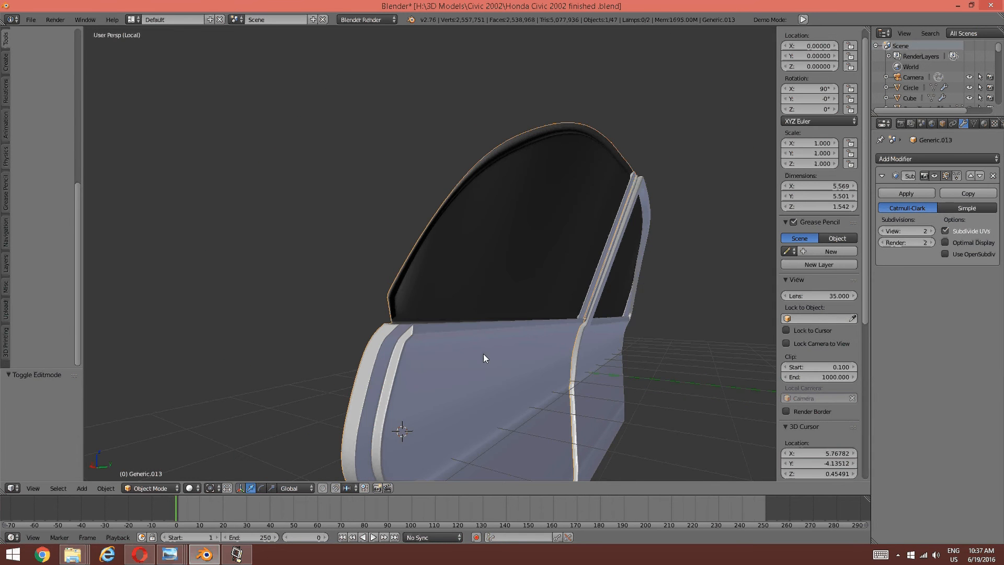
- Enter Edit Mode, select the inner panel's linked geometry, invert the selection and hide everything else in the door mesh
key("Tab")
left_click(569, 356)
middle_click_drag(435, 364, 414, 360)
right_click(318, 366)
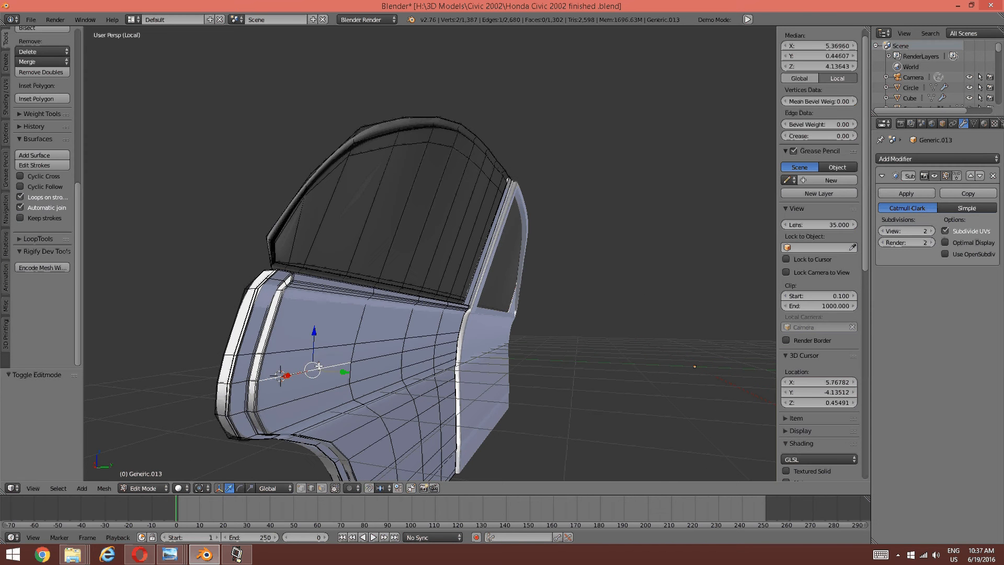
key("ctrl+l")
key("ctrl+i")
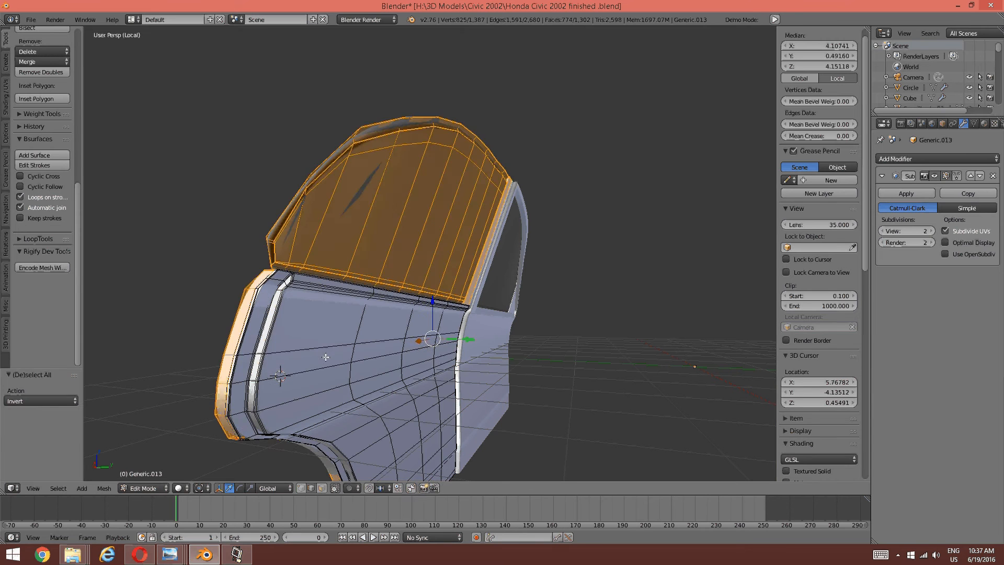
key("h")
- Switch to edge selection and select the edge loop around the inner panel's outer border
middle_click_drag(329, 352, 355, 282)
middle_click_drag(355, 282, 456, 282)
scroll(273, 278, "up", 1)
scroll(432, 290, "up", 1)
scroll(426, 268, "down", 1)
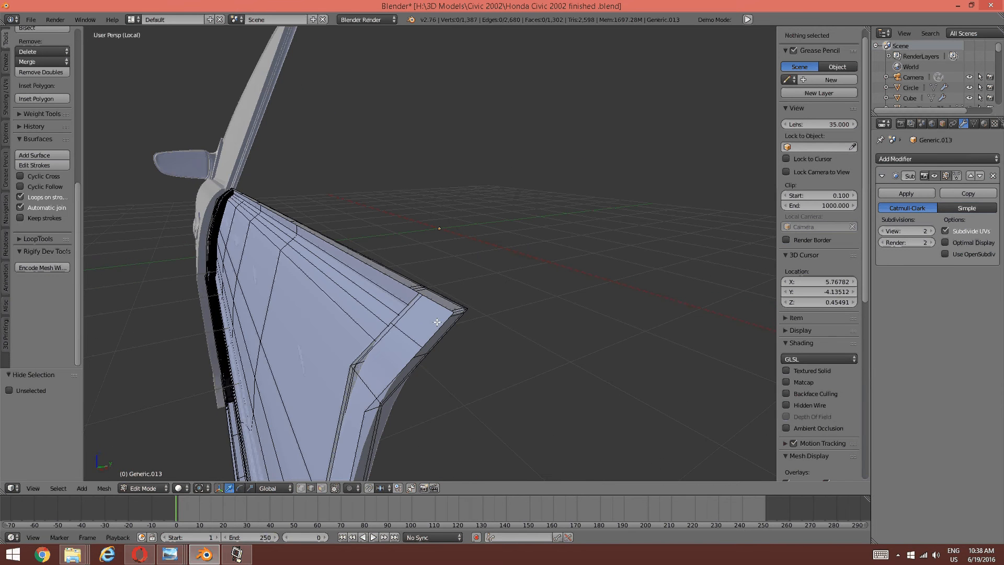
key("ctrl+Tab")
left_click(419, 336)
right_click(367, 393, "alt")
middle_click_drag(367, 393, 473, 230)
key("shift+d")
key("Escape")
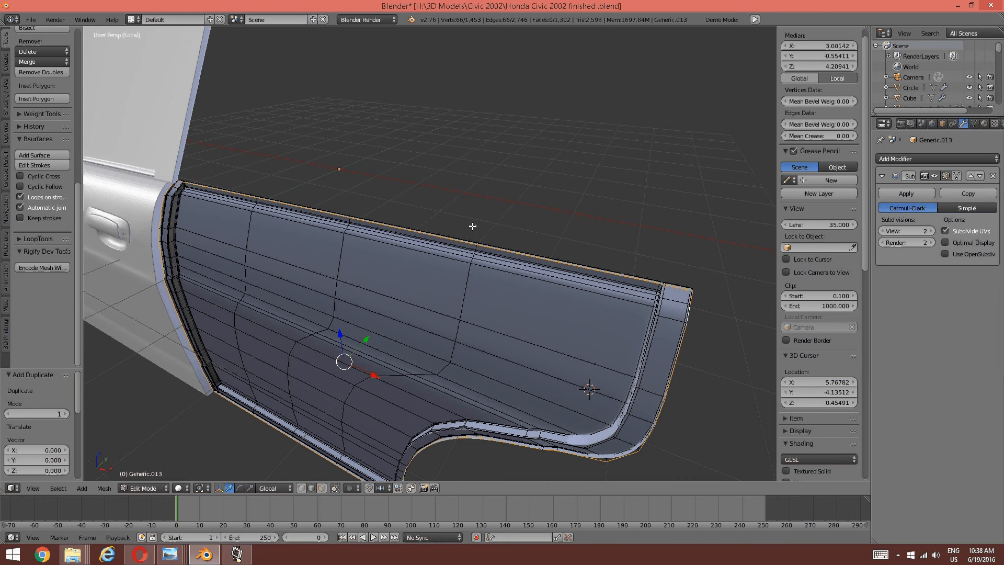
key("ctrl+z")
- Select the inner panel's outer border loop again and leave local view to show the whole car
middle_click_drag(470, 251, 443, 217)
scroll(451, 226, "up", 2)
scroll(459, 213, "down", 2)
right_click(474, 209, "alt")
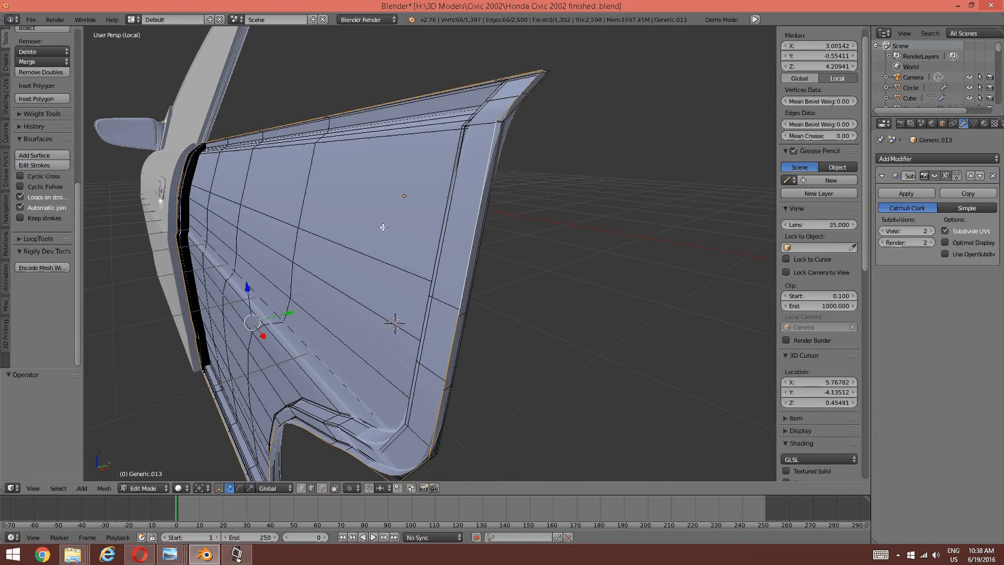
scroll(384, 227, "down", 3)
middle_click_drag(363, 233, 393, 59)
key("KP_Divide")
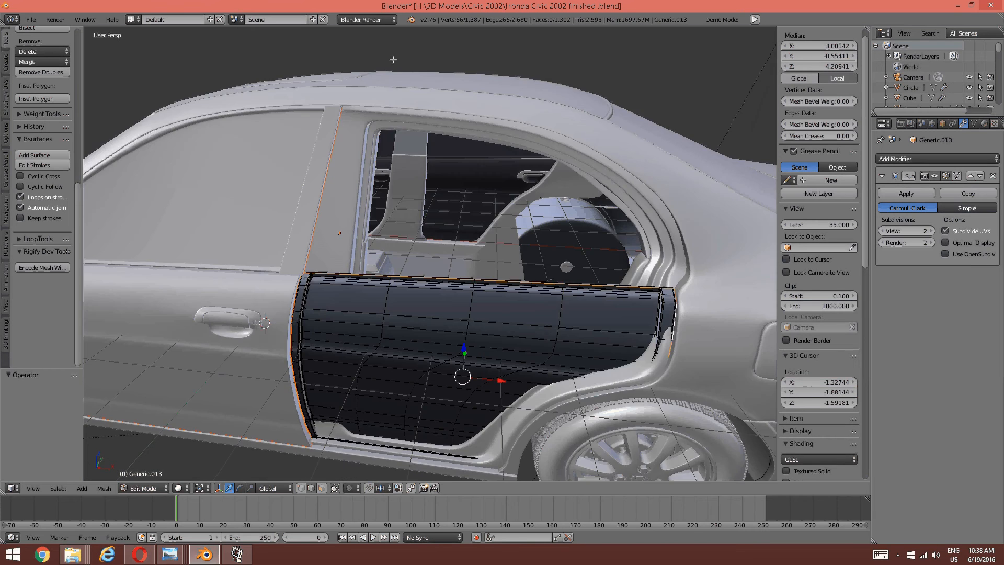
- Isolate the rear door's inner panel in local view, clear the selection and select the edge loop around its outer border
key("KP_Divide")
scroll(567, 374, "up", 4)
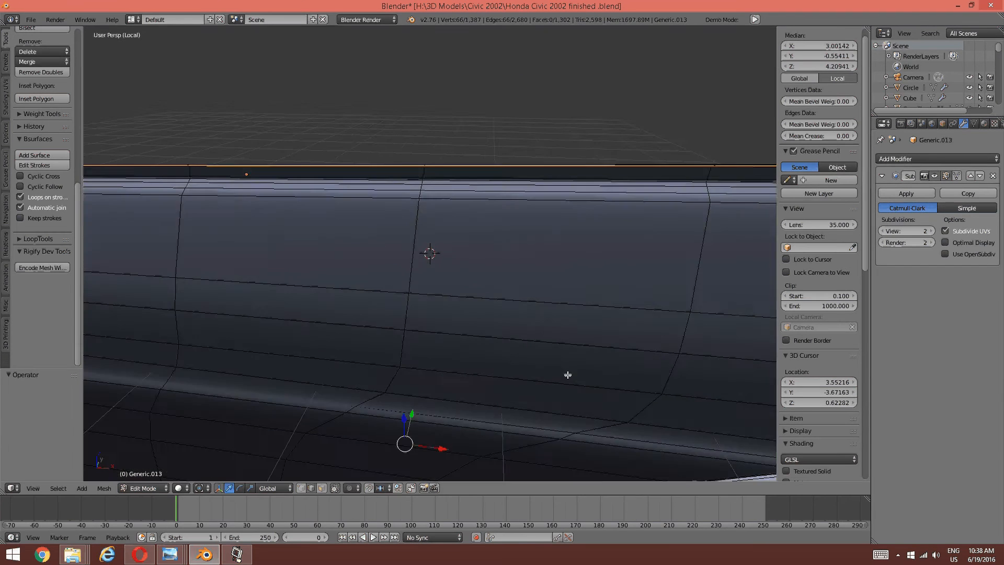
middle_click_drag(567, 375, 673, 230)
scroll(619, 225, "down", 4)
middle_click_drag(618, 225, 676, 128)
key("a")
middle_click_drag(548, 336, 528, 305)
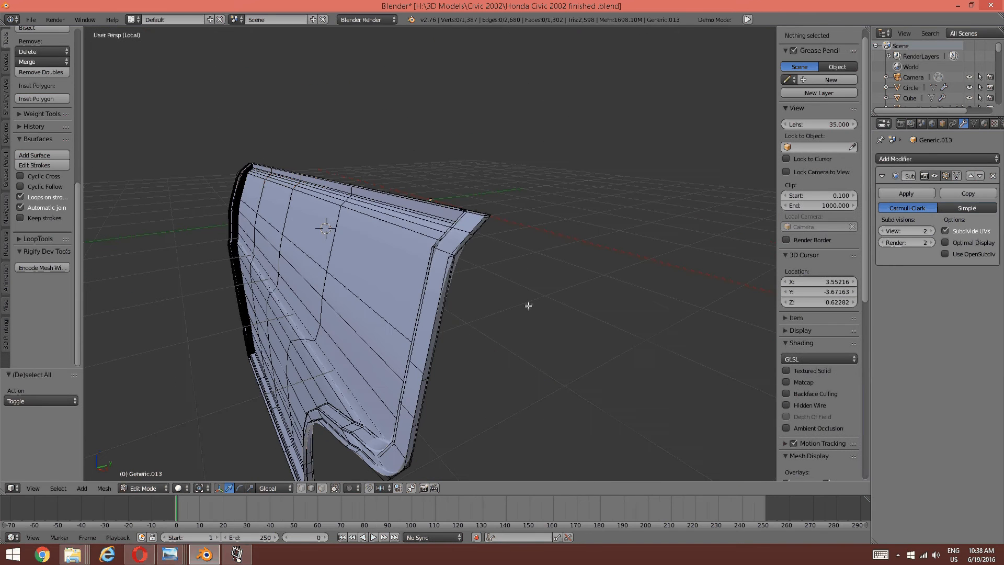
right_click(427, 331, "alt")
middle_click_drag(417, 326, 447, 331)
middle_click_drag(459, 269, 353, 240)
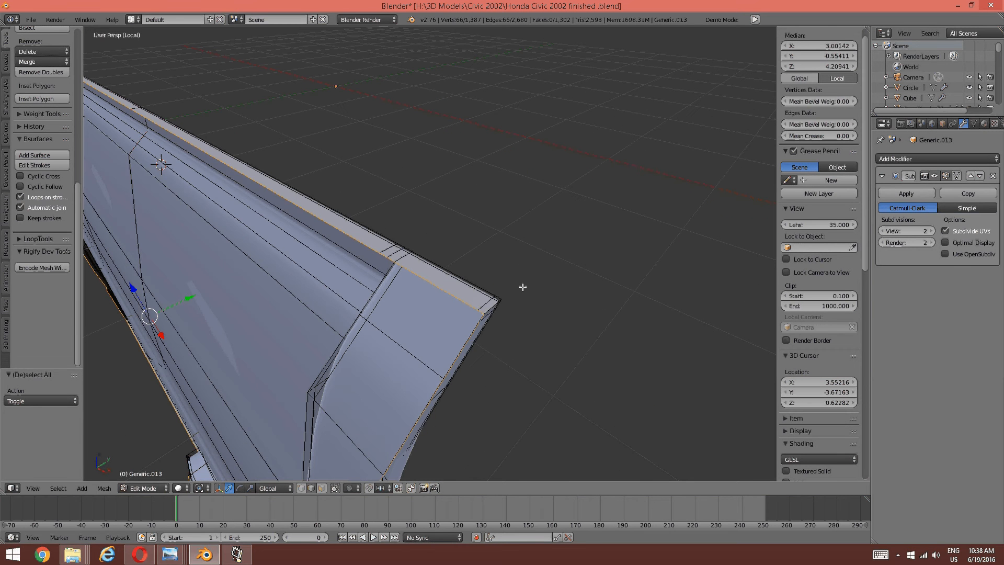
- Switch to vertex selection and deselect the border vertices along the panel's top edge near the upper rear corner
middle_click_drag(477, 311, 457, 341)
scroll(457, 341, "up", 2)
key("ctrl+Tab")
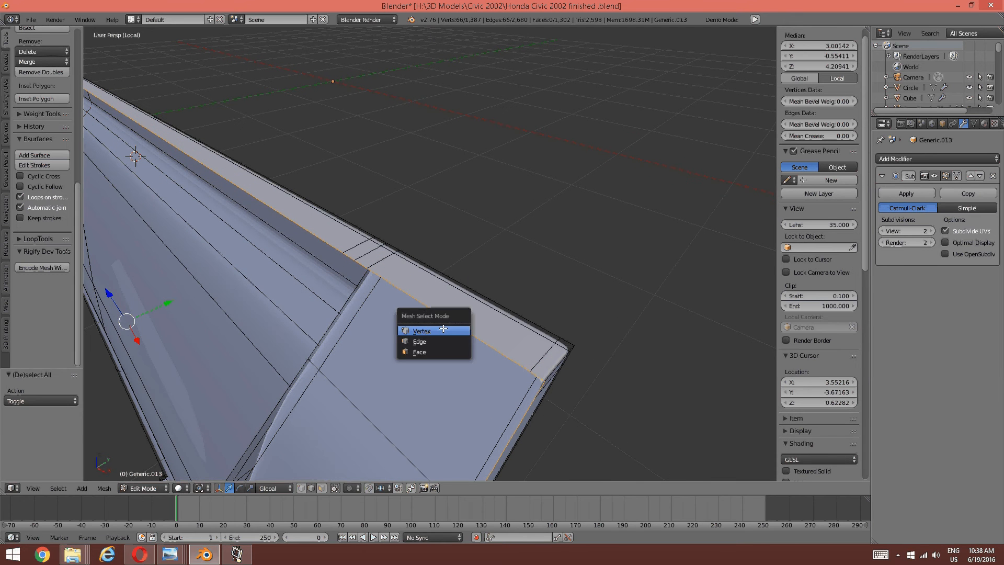
left_click(451, 332)
left_click(532, 372, "shift")
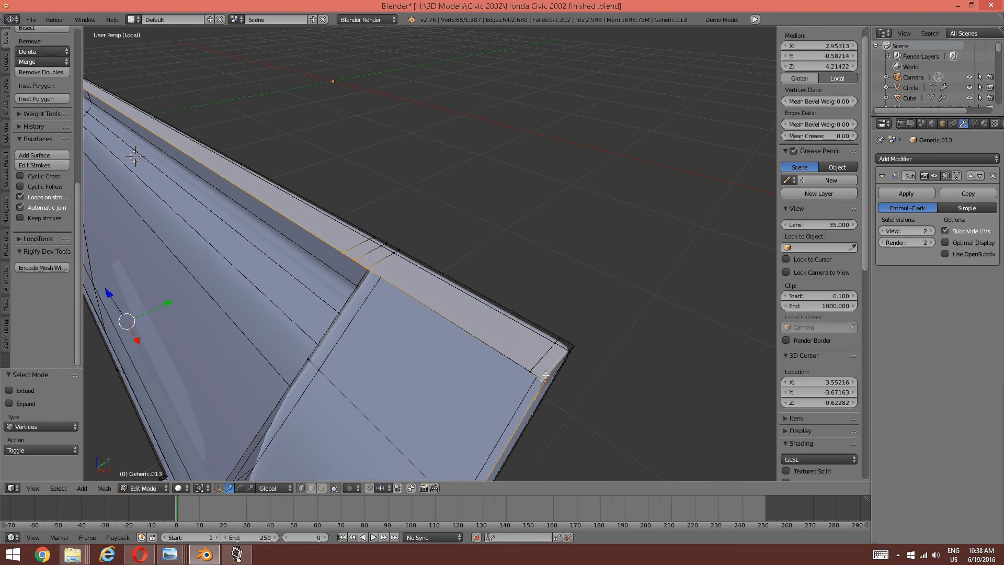
left_click(367, 266, "shift")
mouse_move(366, 265)
middle_mouse_down()
mouse_move(432, 288)
mouse_move(370, 242)
mouse_move(504, 291)
mouse_move(445, 330)
mouse_move(392, 332)
middle_mouse_up()
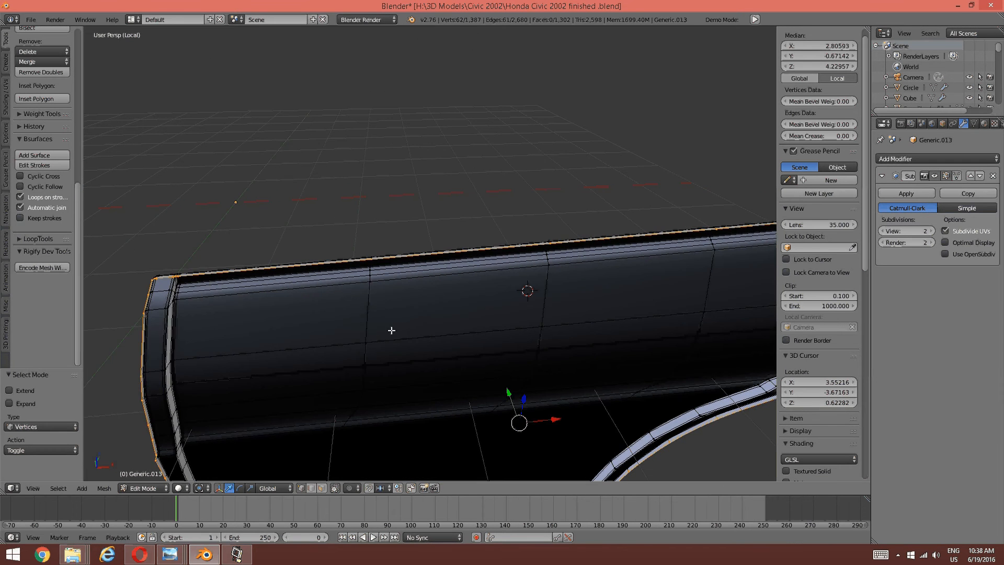
- Display the mesh in wireframe and circle-deselect the remaining border vertices along the panel's top edge
key("z")
left_click(473, 326)
scroll(473, 325, "down", 4)
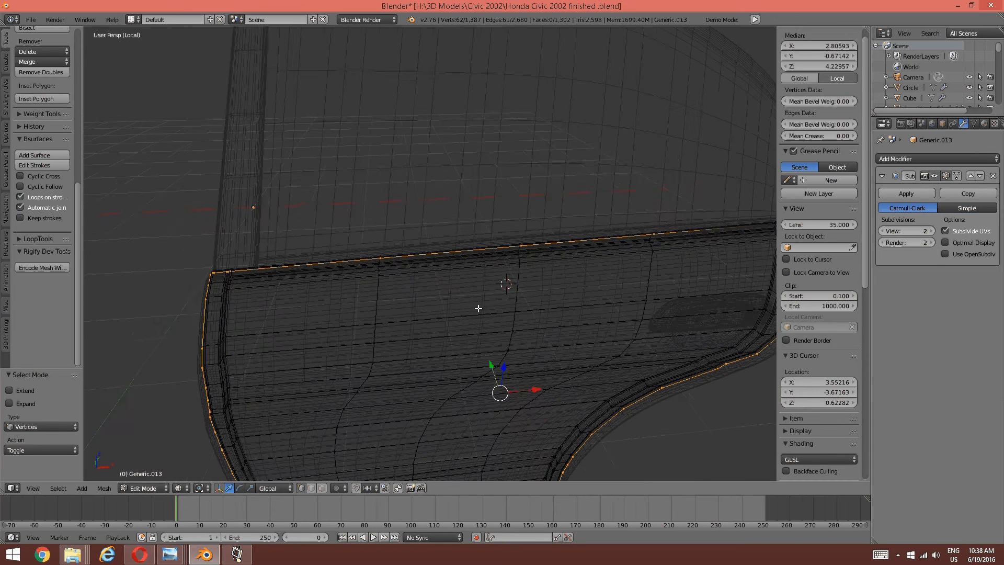
key("c")
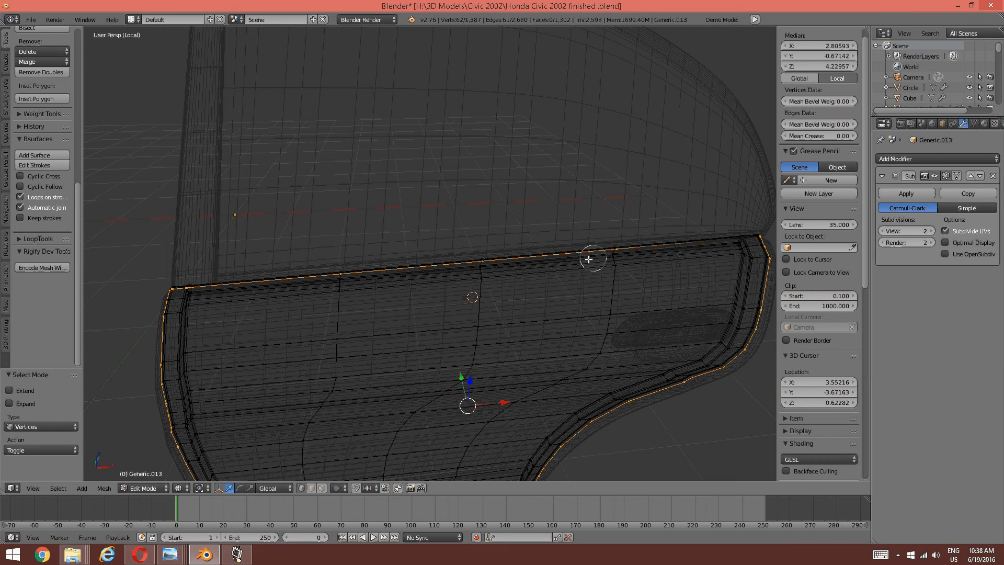
middle_click_drag(601, 251, 634, 246)
mouse_move(474, 248)
middle_mouse_down()
mouse_move(446, 262)
mouse_move(193, 285)
mouse_move(280, 271)
mouse_move(312, 155)
mouse_move(448, 276)
mouse_move(446, 242)
mouse_move(453, 281)
middle_mouse_up()
key("Escape")
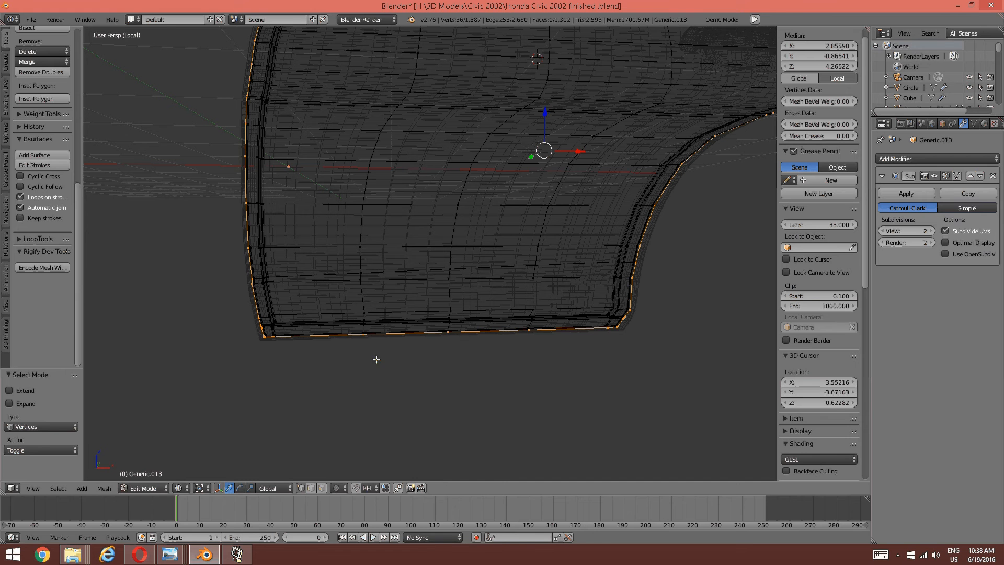
- Circle-deselect the border vertices along the panel's bottom edge and correct the selection at the lower front corner
key("c")
mouse_move(370, 356)
middle_mouse_down()
mouse_move(285, 334)
mouse_move(600, 336)
middle_mouse_up()
right_click(601, 337)
mouse_move(464, 278)
middle_mouse_down()
mouse_move(430, 309)
mouse_move(533, 256)
mouse_move(473, 291)
mouse_move(546, 291)
mouse_move(600, 253)
mouse_move(528, 262)
mouse_move(583, 215)
mouse_move(341, 235)
mouse_move(390, 242)
middle_mouse_up()
right_click(370, 248, "shift")
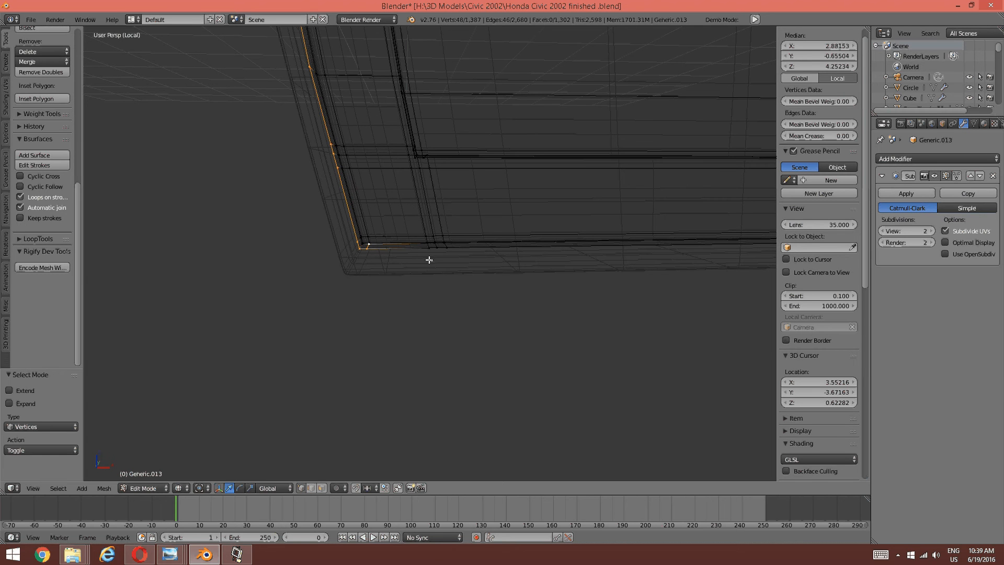
key("ctrl+z")
right_click(366, 252, "shift")
middle_click_drag(366, 251, 521, 251)
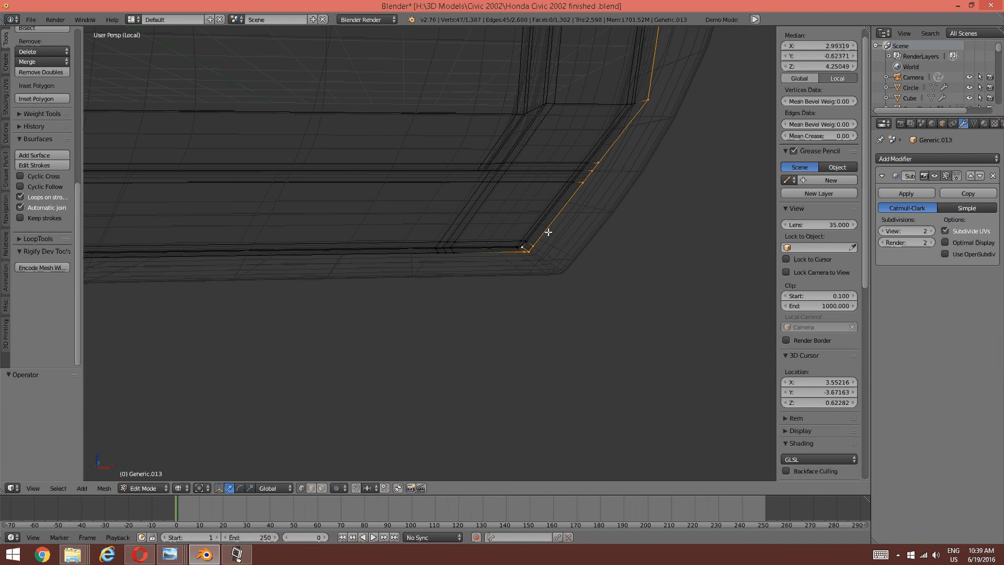
- Deselect the extra vertices at the lower rear and upper front corners, leaving only the front and rear border chains selected
right_click(519, 255, "shift")
middle_click_drag(521, 254, 493, 245)
right_click(565, 251, "shift")
right_click(569, 249, "shift")
middle_click_drag(312, 269, 442, 266)
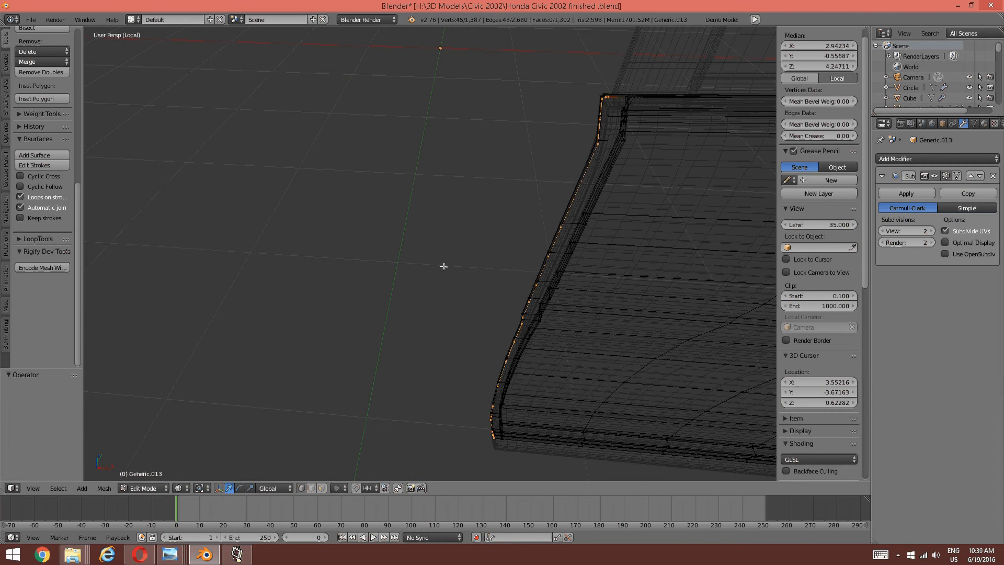
middle_click_drag(701, 157, 528, 223)
right_click(418, 207, "shift")
scroll(465, 222, "down", 5)
scroll(477, 227, "up", 3)
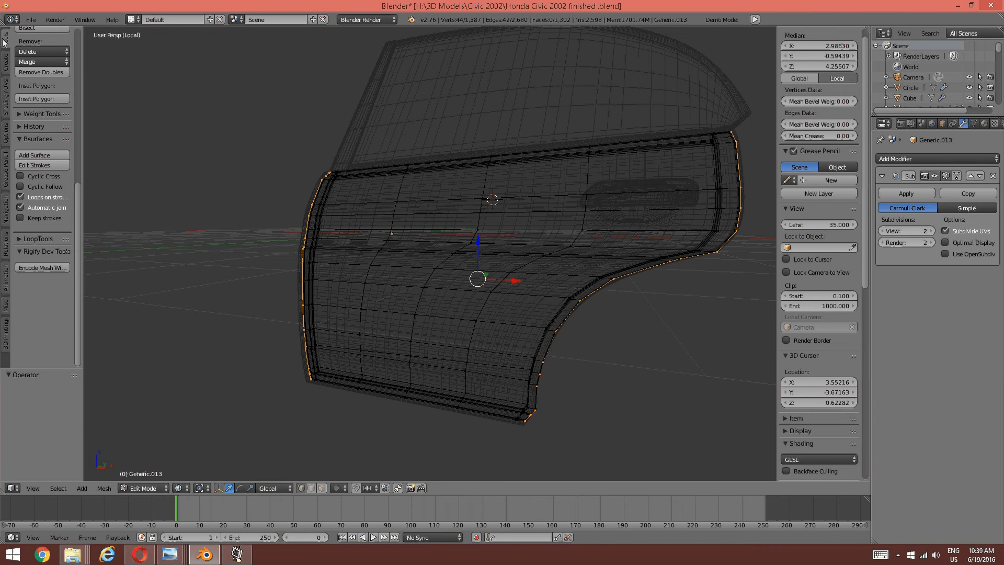
- Bridge the front and rear border chains with LoopTools Bridge and return to solid shading
left_click(3, 237)
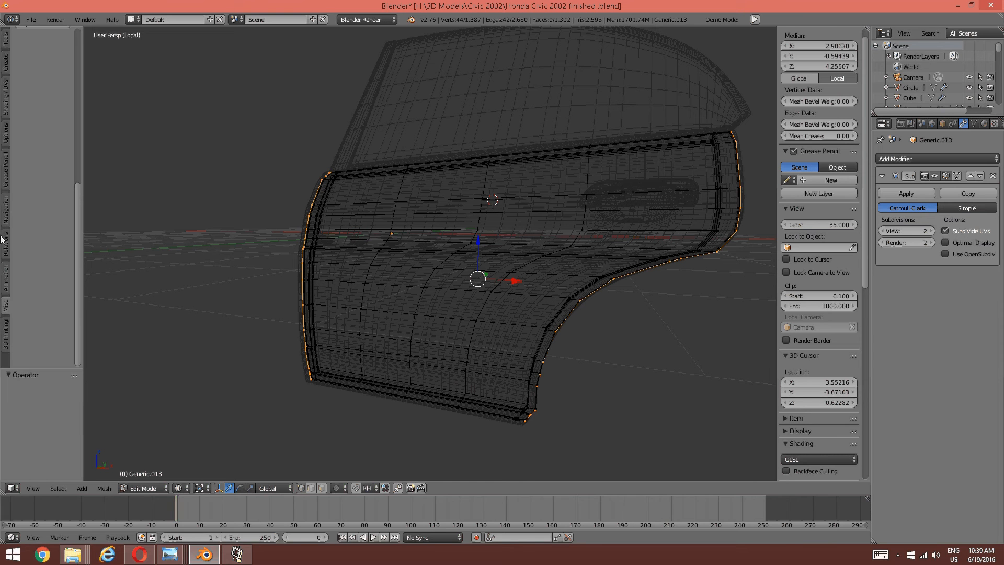
scroll(2, 238, "up", 6)
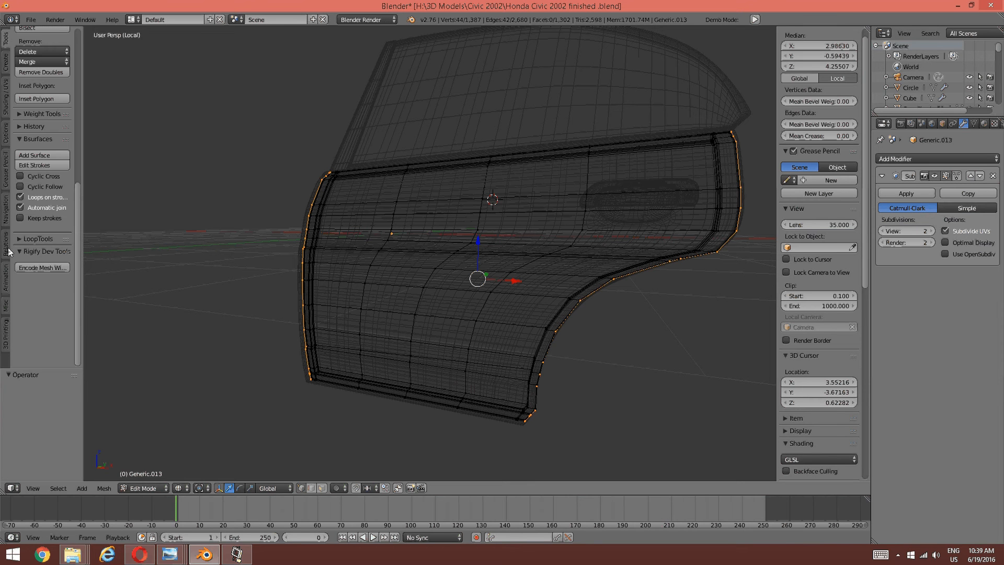
scroll(46, 322, "up", 4)
left_click(38, 316)
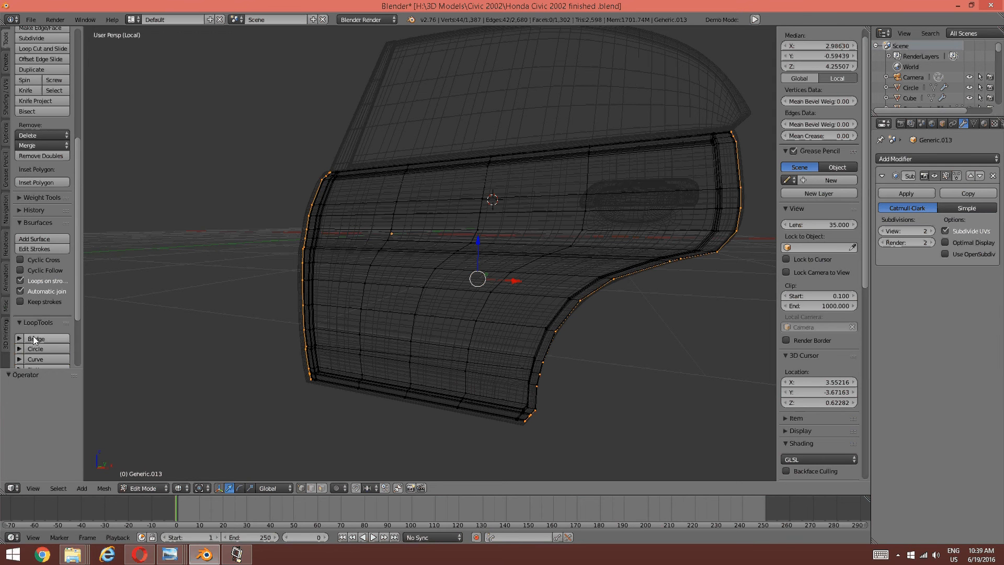
left_click(33, 337)
middle_click_drag(571, 246, 511, 249)
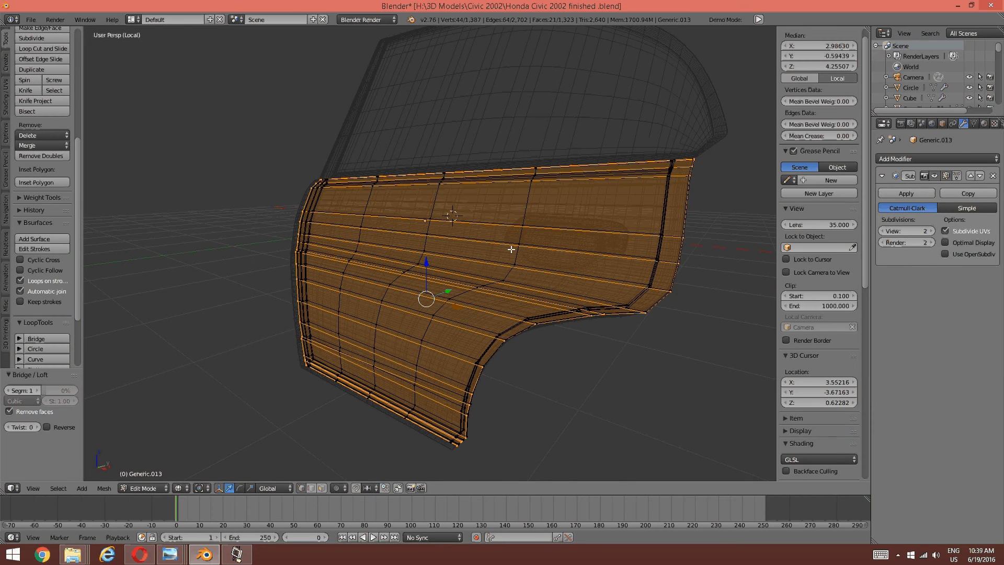
key("z")
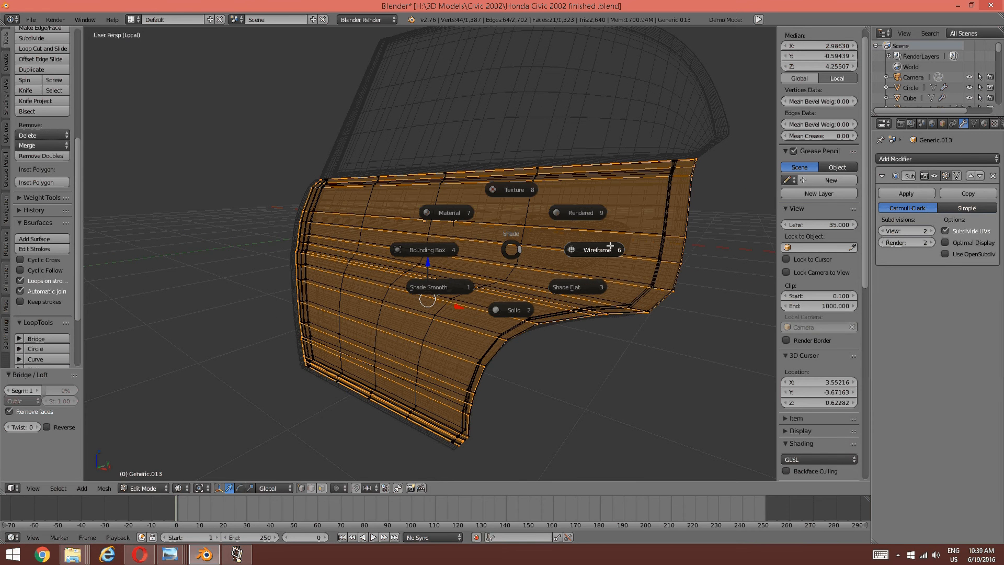
left_click(513, 309)
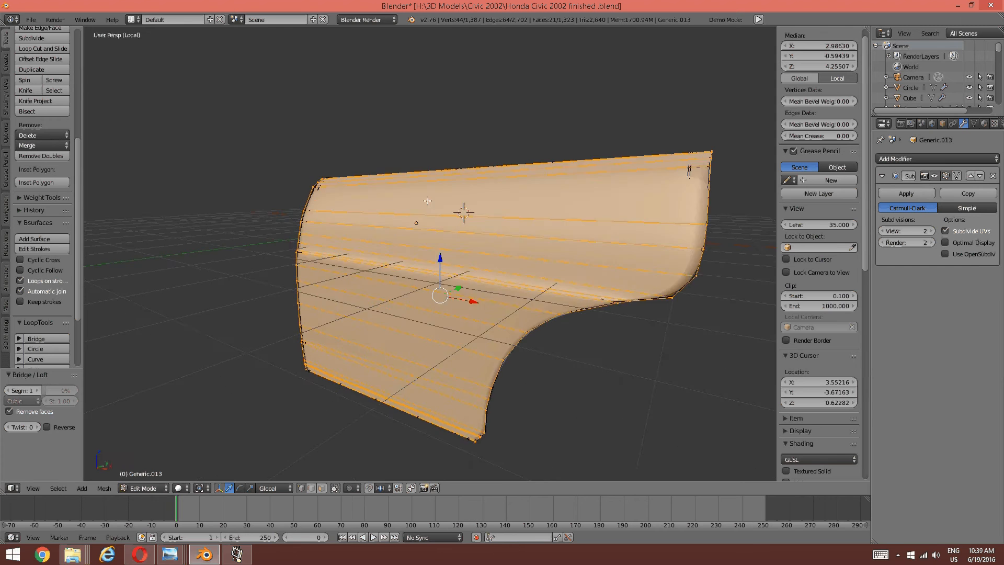
- Clear the selection and cut a vertical edge loop through the middle of the bridged surface, aligned with the panel's existing loop
middle_click_drag(427, 200, 433, 311)
key("a")
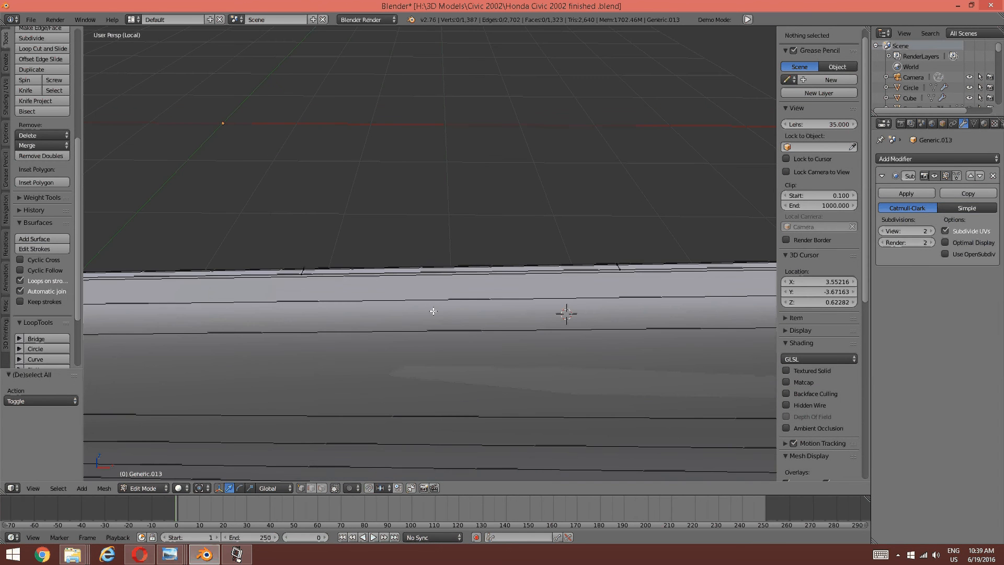
middle_click_drag(255, 328, 500, 288)
key("ctrl+r")
left_click(499, 288)
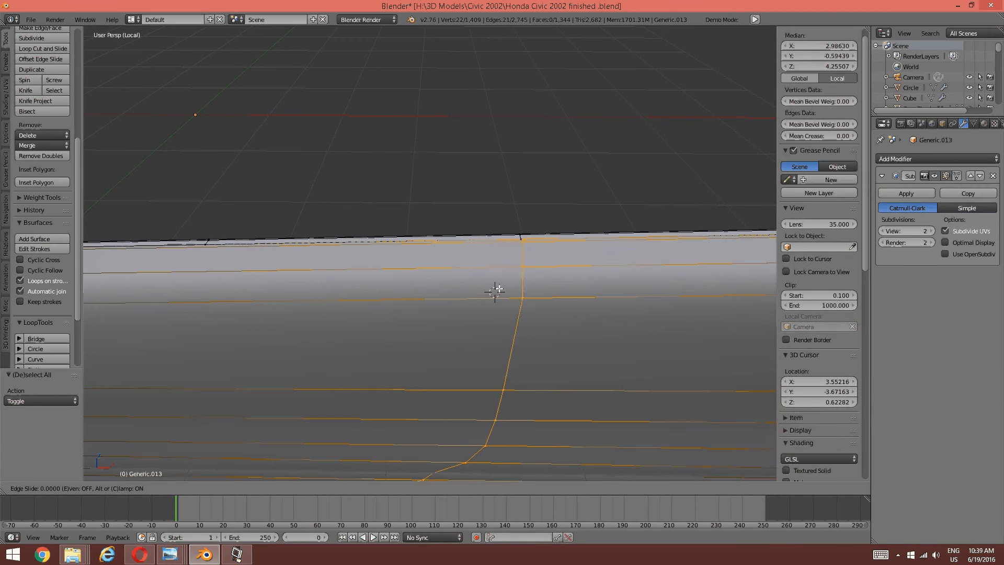
left_click(494, 291)
- Cut a vertical edge loop in the rear half of the bridged surface and slide it into line with the panel's loop
middle_click_drag(494, 291, 495, 242)
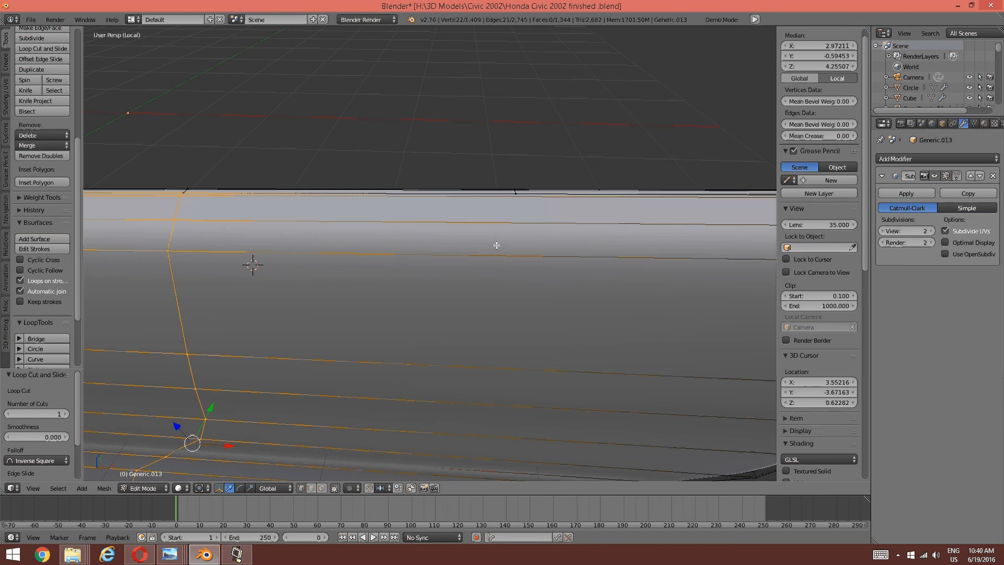
key("a")
key("ctrl+r")
left_click(377, 263)
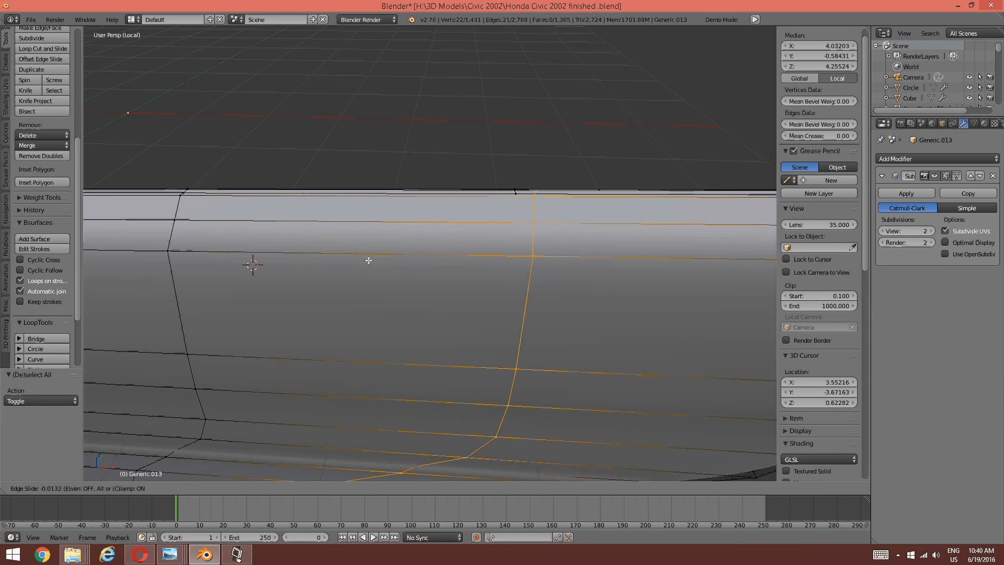
left_click(352, 266)
- Cut a vertical edge loop in the front half of the bridged surface and slide it onto the matching panel loop
middle_click_drag(351, 266, 505, 262, "shift")
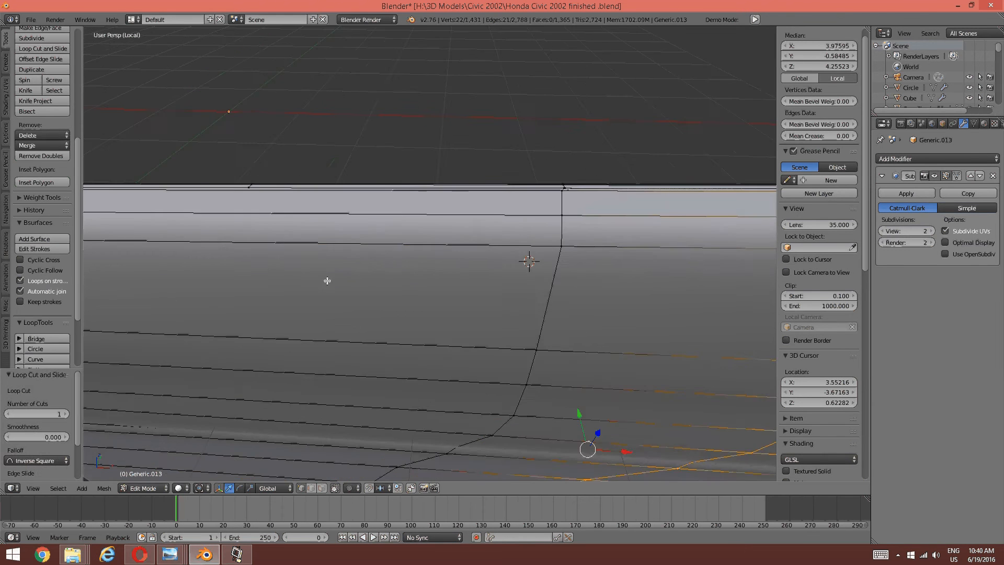
middle_click_drag(328, 280, 469, 285, "shift")
key("a")
key("ctrl+r")
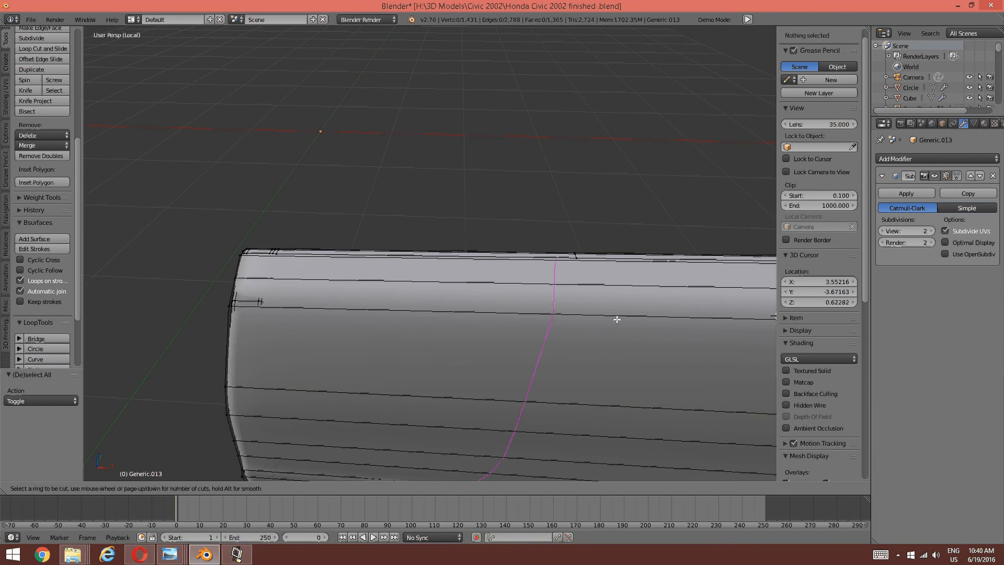
left_click(616, 319)
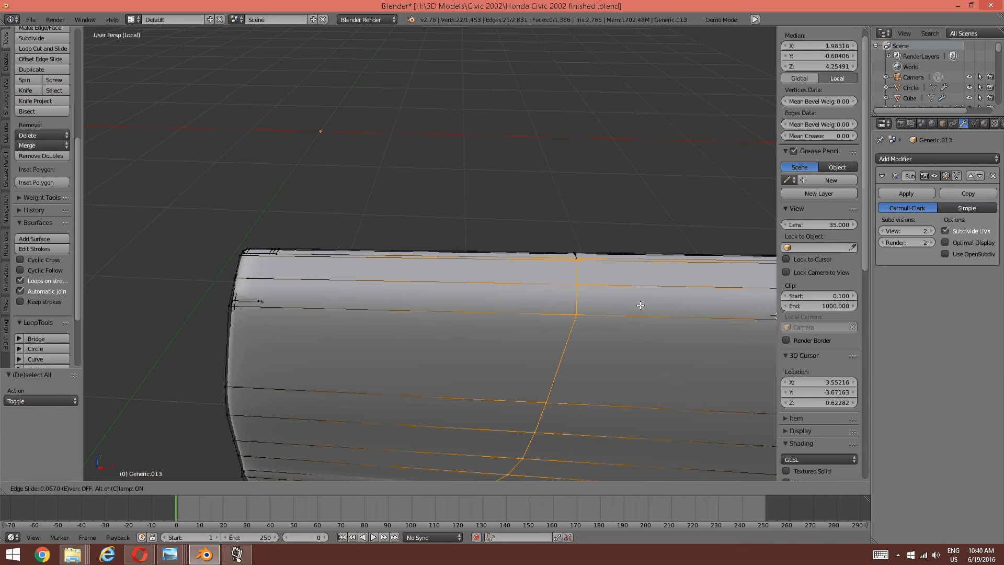
left_click(635, 306)
- Add an edge loop ahead of the front-half loop and slide it close to the front border, beside the panel's supporting loops
key("a")
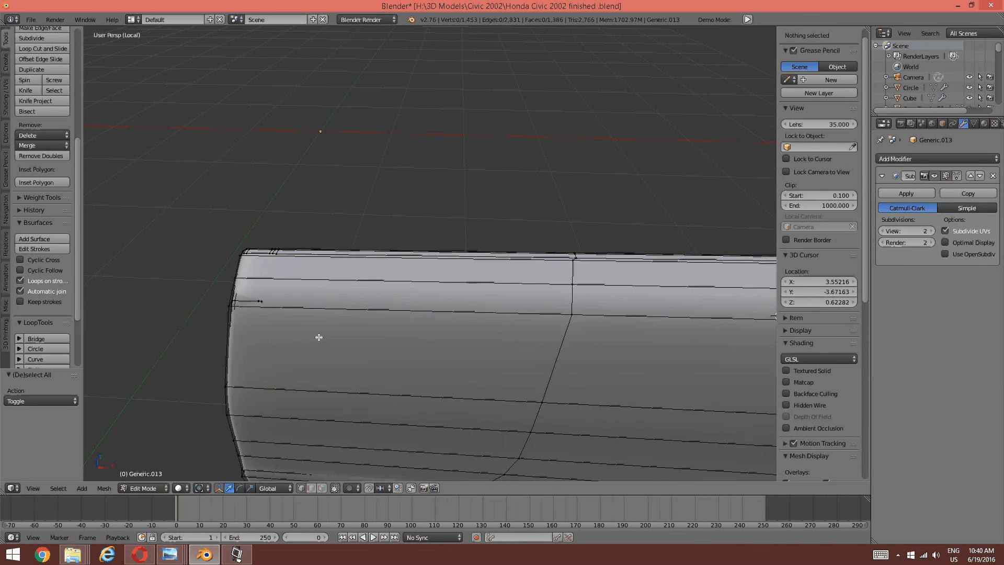
middle_click_drag(319, 336, 372, 315, "shift")
key("ctrl+r")
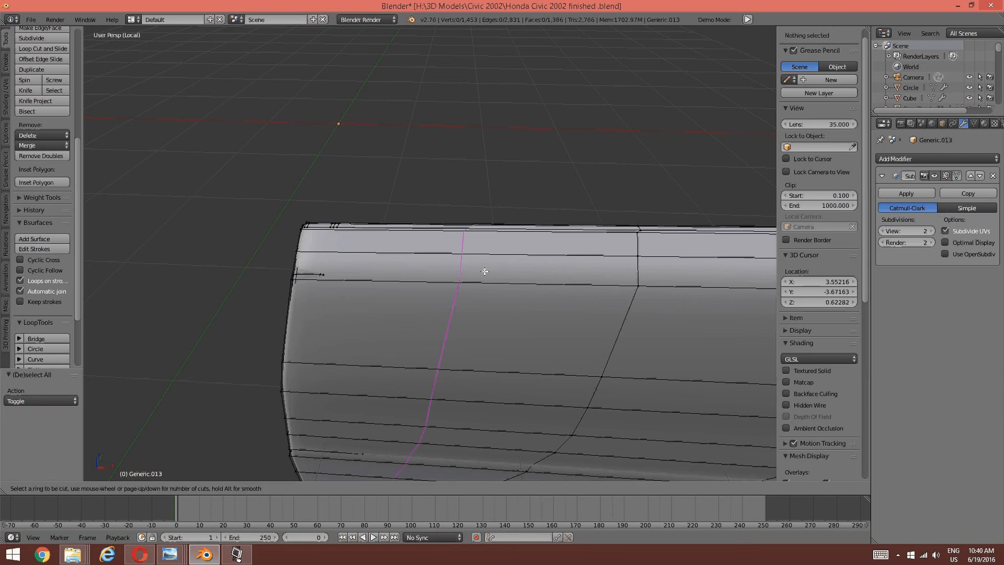
left_click(459, 262)
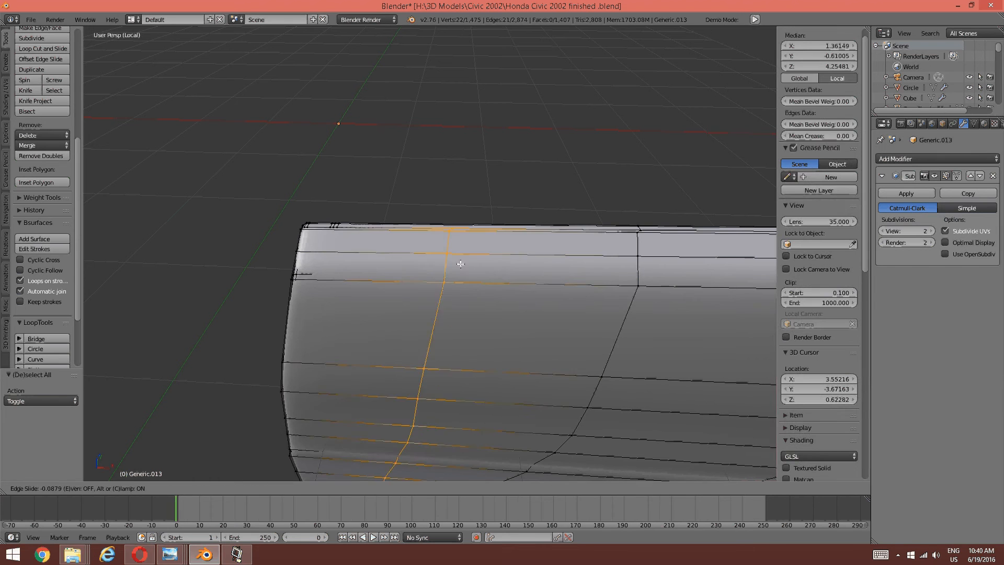
left_click(348, 258)
- Add a supporting edge loop between the front border and the foremost loop, and slide it toward that loop
key("a")
middle_click_drag(448, 282, 338, 259, "shift")
scroll(330, 261, "down", 3, "ctrl")
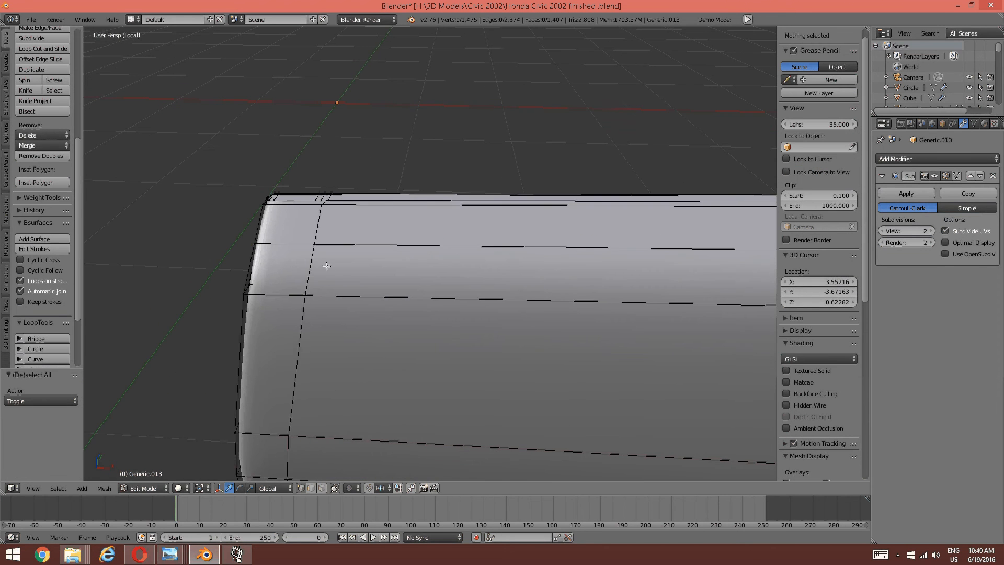
key("ctrl+r")
left_click(287, 249)
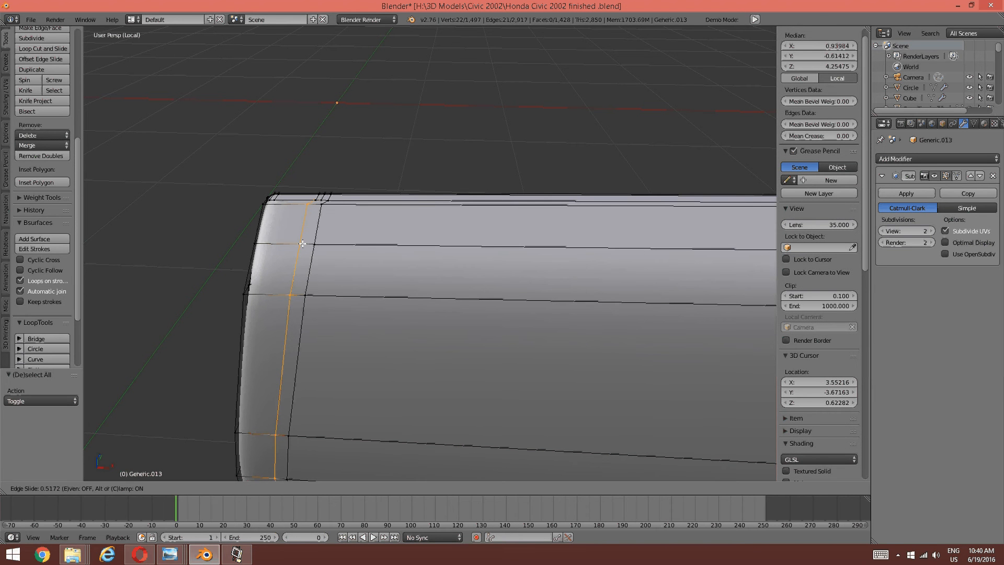
left_click(302, 243)
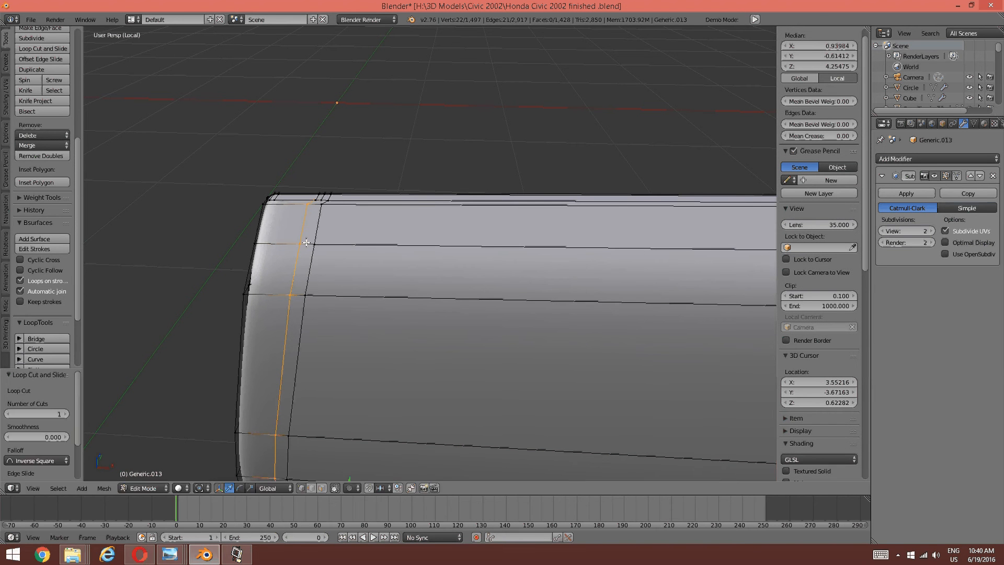
- Cut a centred edge loop between the two close-set loops near the front border and clear the selection
key("a")
scroll(316, 239, "up", 4)
scroll(317, 240, "down", 3)
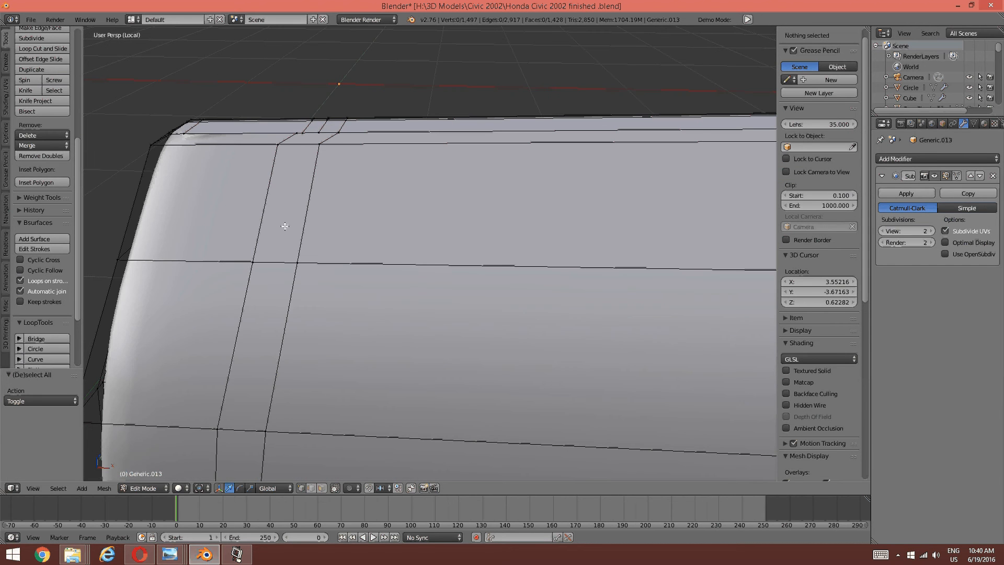
key("ctrl+r")
left_click(280, 264)
right_click(280, 267)
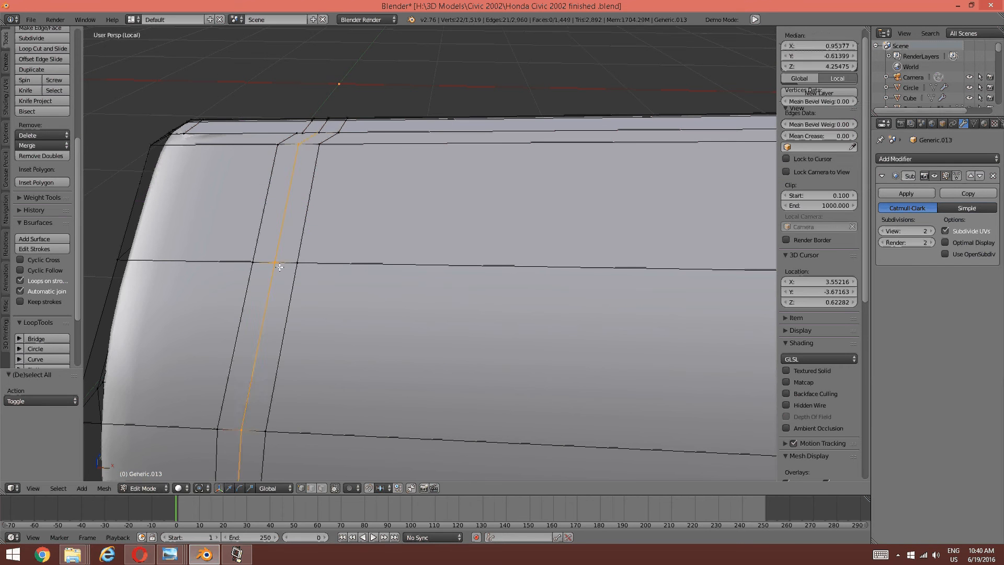
key("a")
middle_click_drag(279, 267, 262, 256, "shift")
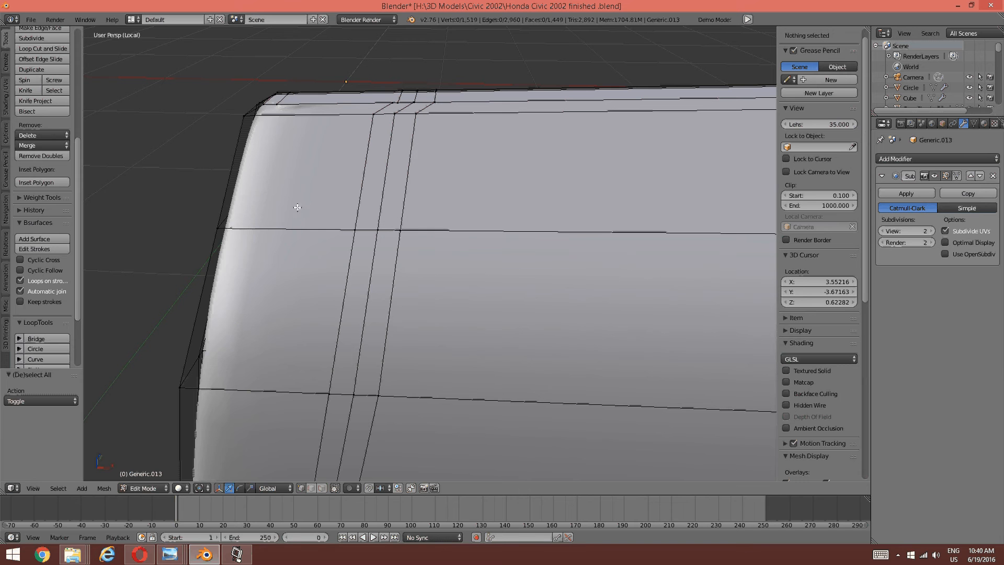
- Add an edge loop between the front border and the three close-set loops, and slide it close to the front border
key("ctrl+r")
left_click(245, 231)
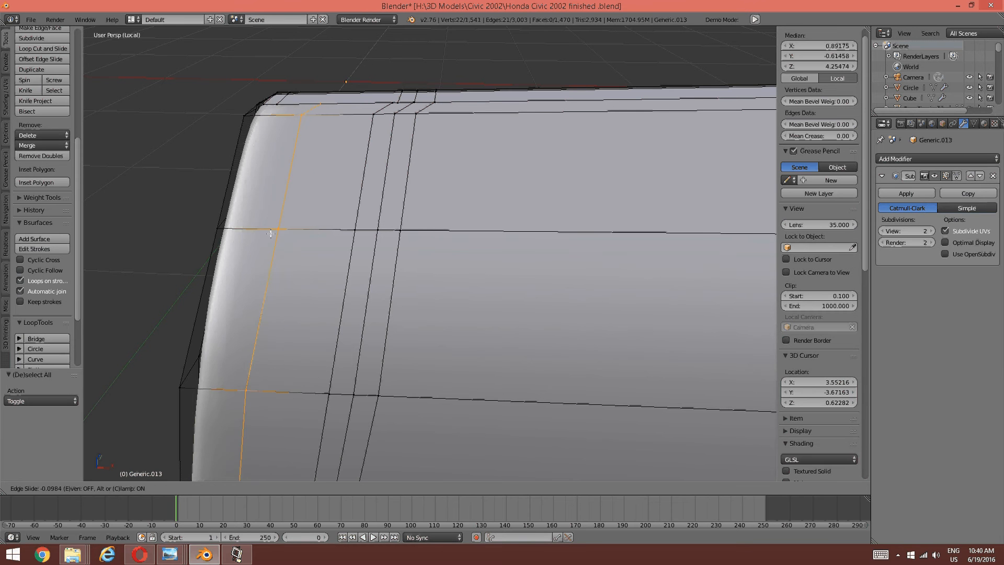
left_click(223, 236)
key("a")
- Cut a vertical edge loop in the rear half of the bridged surface and slide it onto the first matching panel loop
scroll(547, 149, "down", 4)
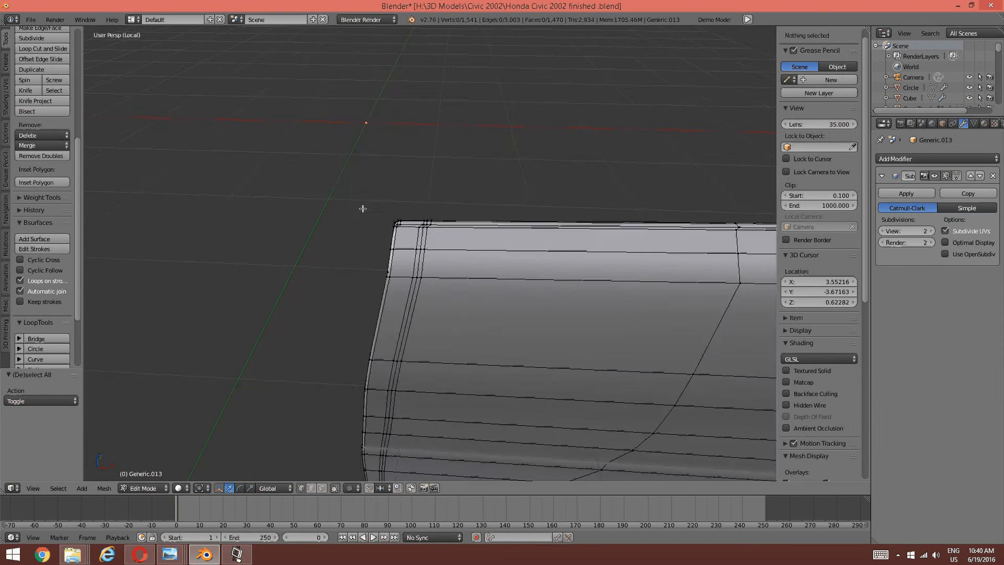
middle_click_drag(528, 224, 347, 237, "shift")
scroll(418, 219, "up", 1)
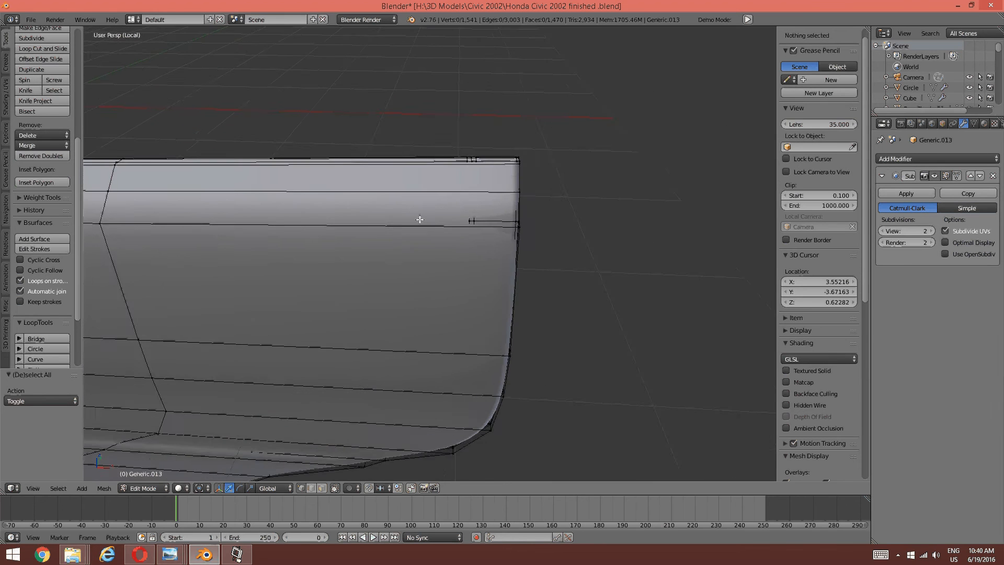
middle_click_drag(419, 219, 402, 235, "shift")
scroll(401, 235, "up", 3)
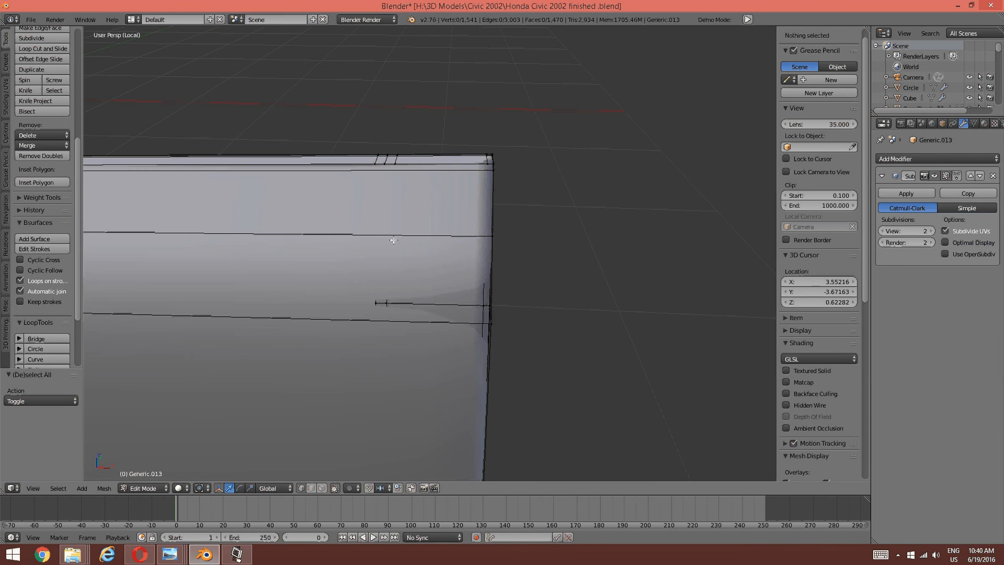
key("ctrl+r")
left_click(346, 218)
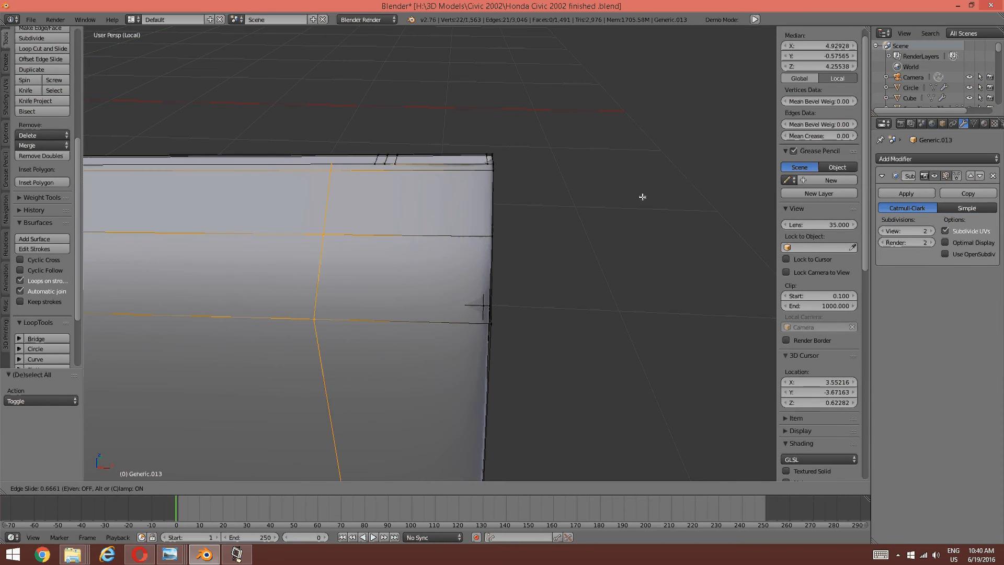
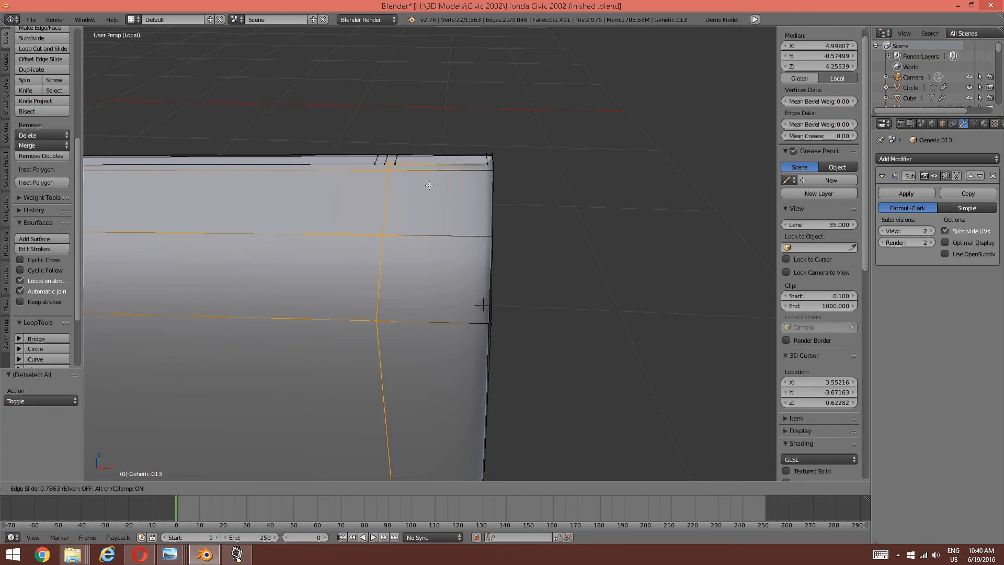
left_click(310, 183)
key("a")
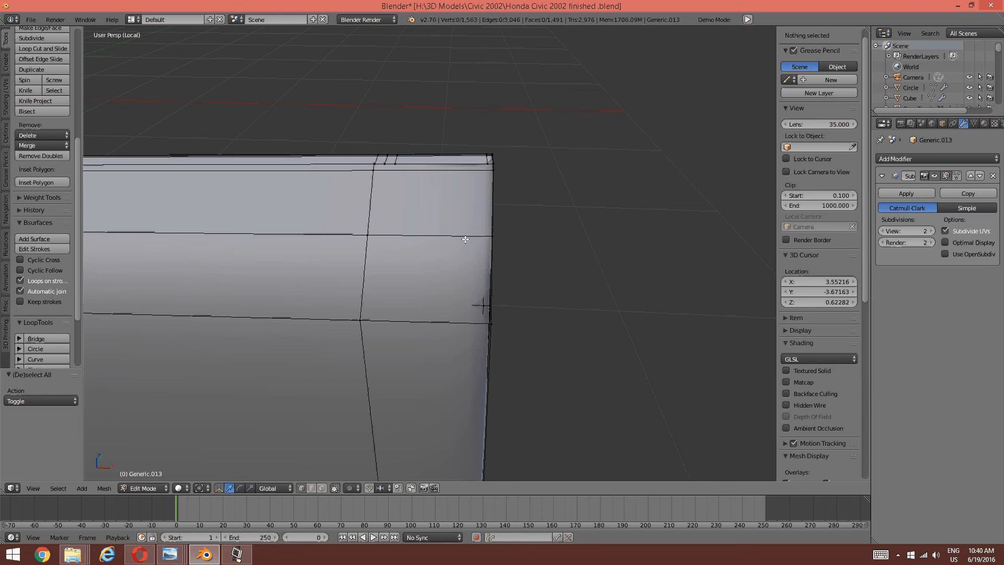
- Add an edge loop between the rear-half loop and the rear border, sliding it onto the panel's last close-set loop
key("ctrl+r")
left_click(464, 240)
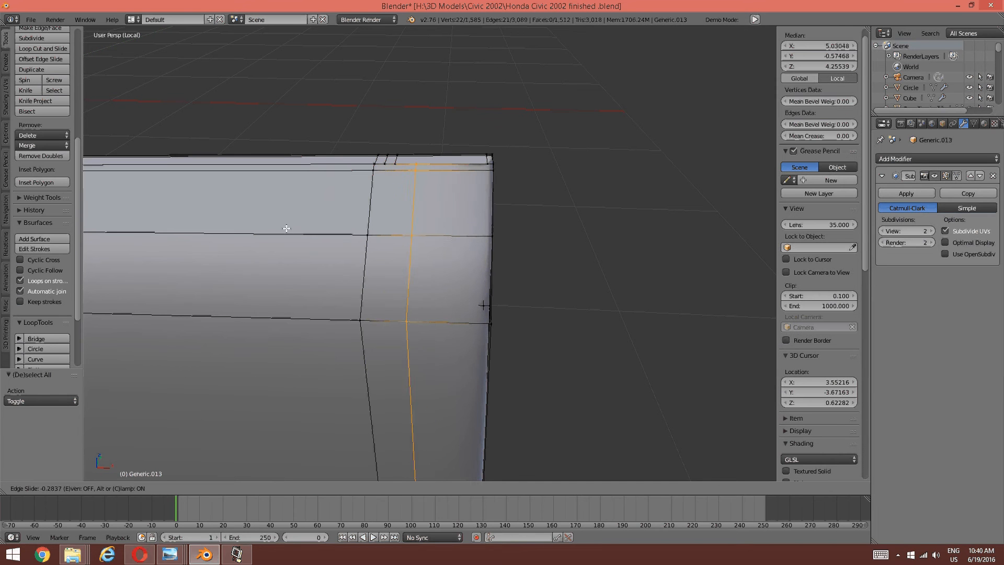
left_click(102, 249)
key("a")
- Cut a centred edge loop between the two close-set rear loops, and add a supporting loop close to the rear border
key("ctrl+r")
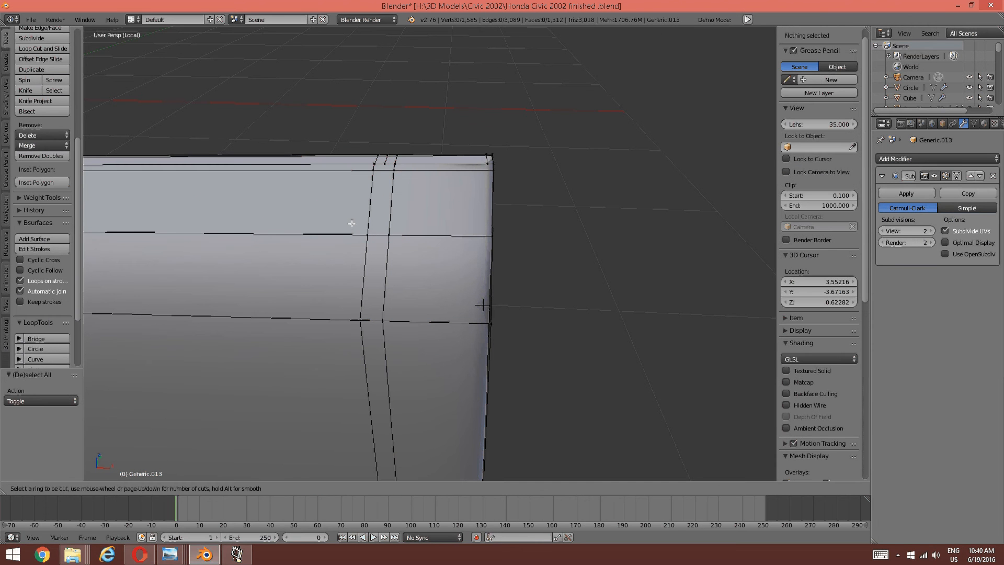
left_click(375, 234)
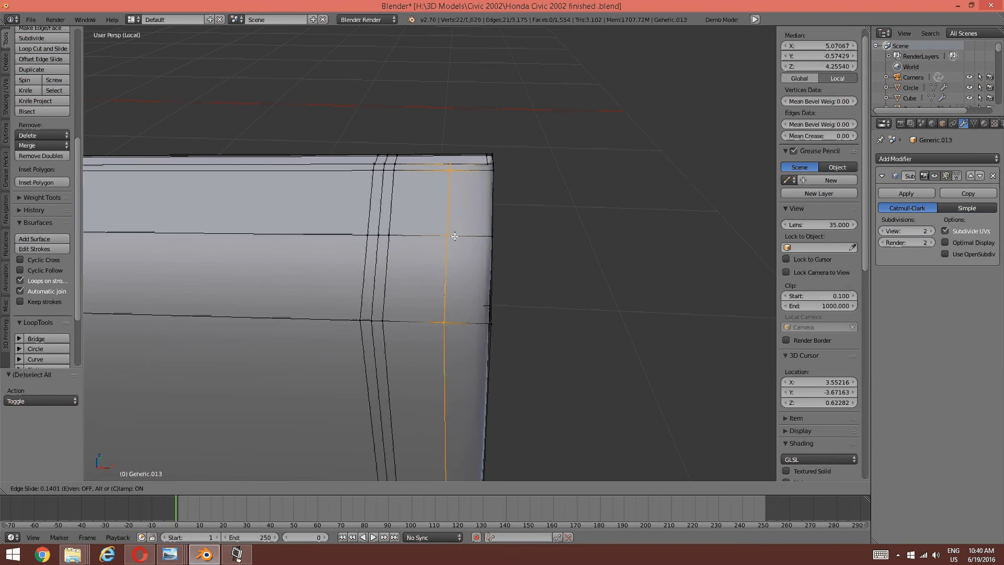
left_click(432, 230)
key("a")
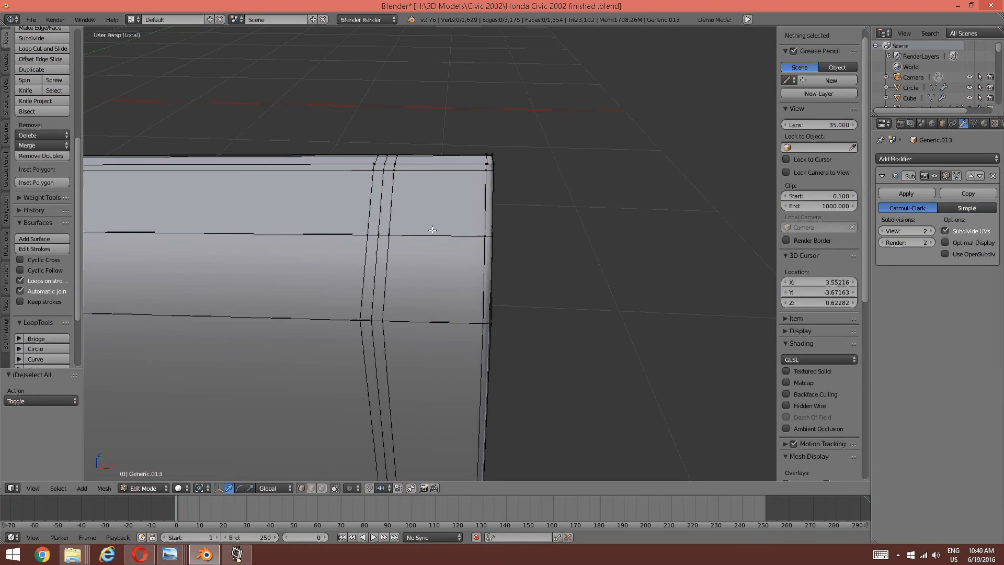
- In wireframe display, merge at centre the overlapping vertices where the rearmost of the three front loops meets the panel seam
scroll(427, 221, "up", 2)
scroll(426, 220, "down", 5)
middle_click_drag(426, 222, 534, 241, "shift")
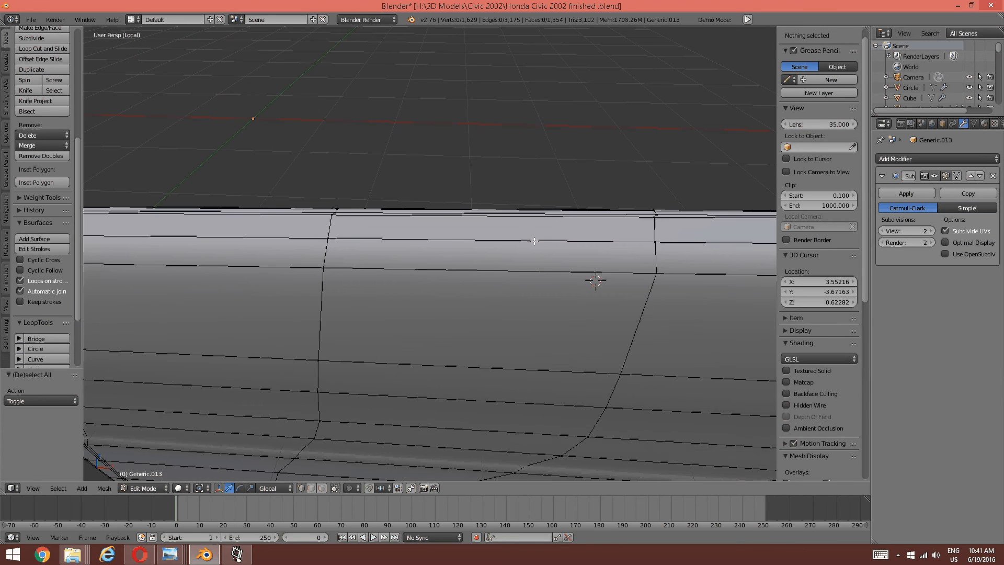
scroll(534, 241, "down", 4)
scroll(339, 241, "up", 6)
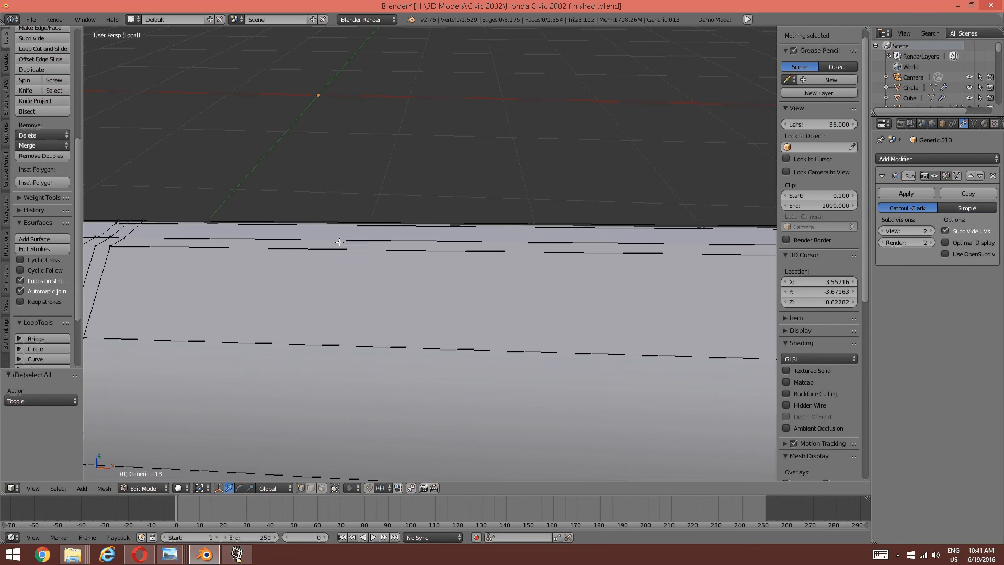
middle_click_drag(184, 297, 207, 297, "shift")
scroll(300, 260, "up", 1)
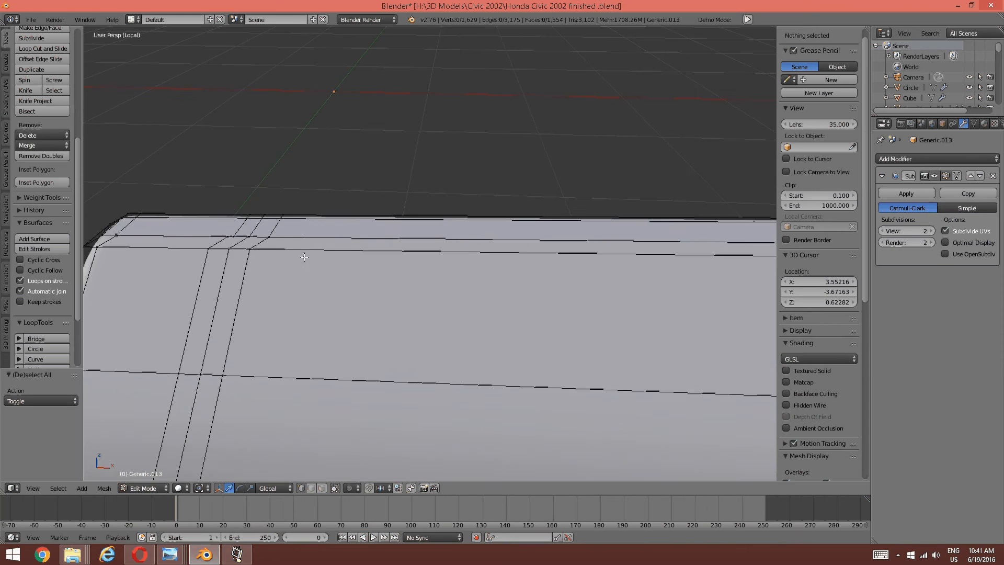
scroll(269, 258, "down", 2)
scroll(314, 257, "up", 3)
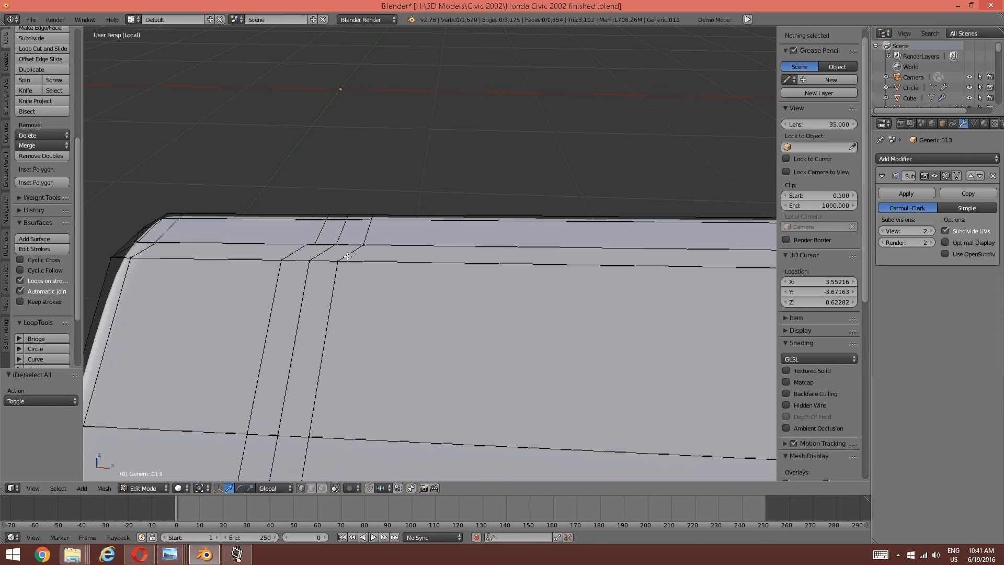
key("z")
left_click(433, 256)
right_click(336, 245)
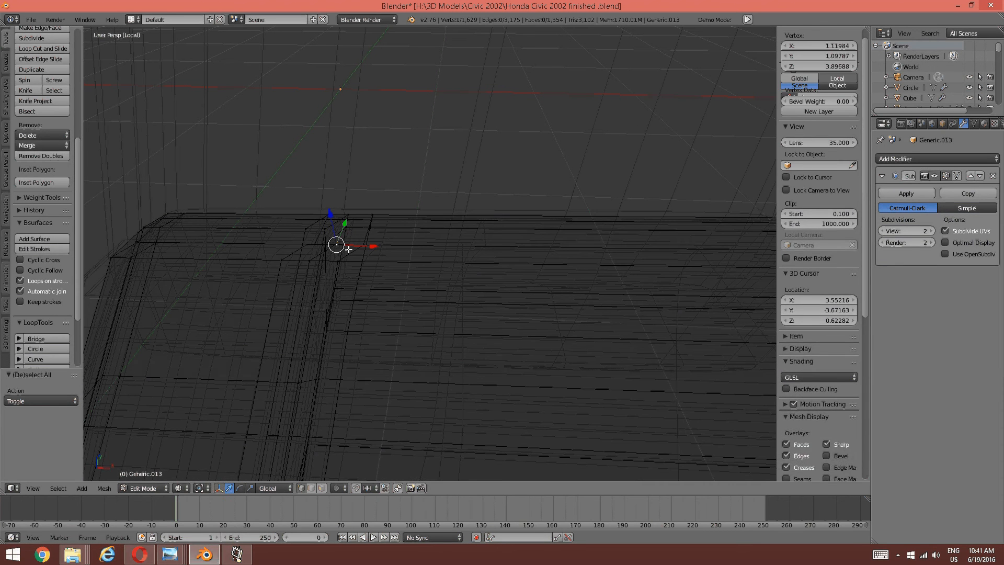
right_click(365, 246, "shift")
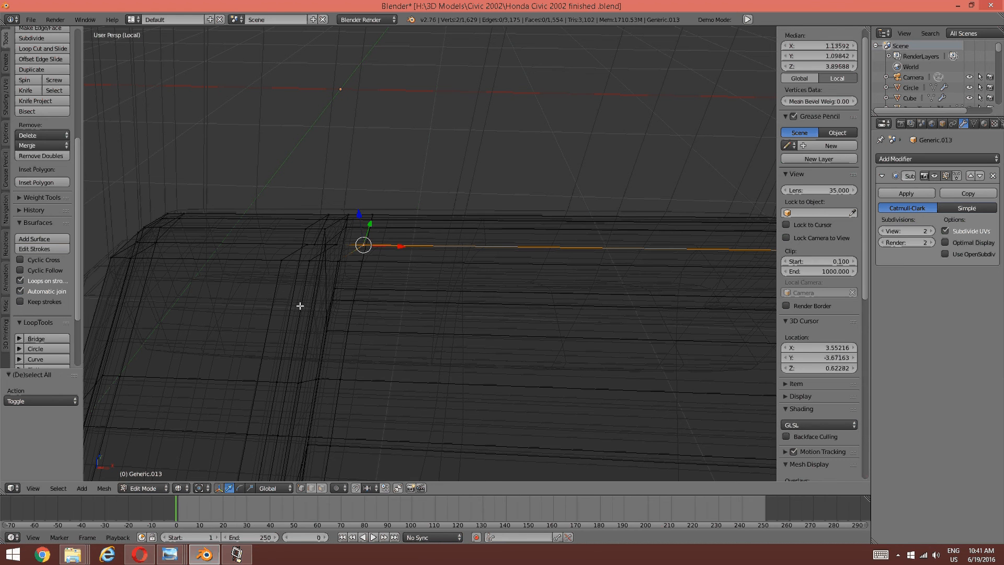
key("alt+m")
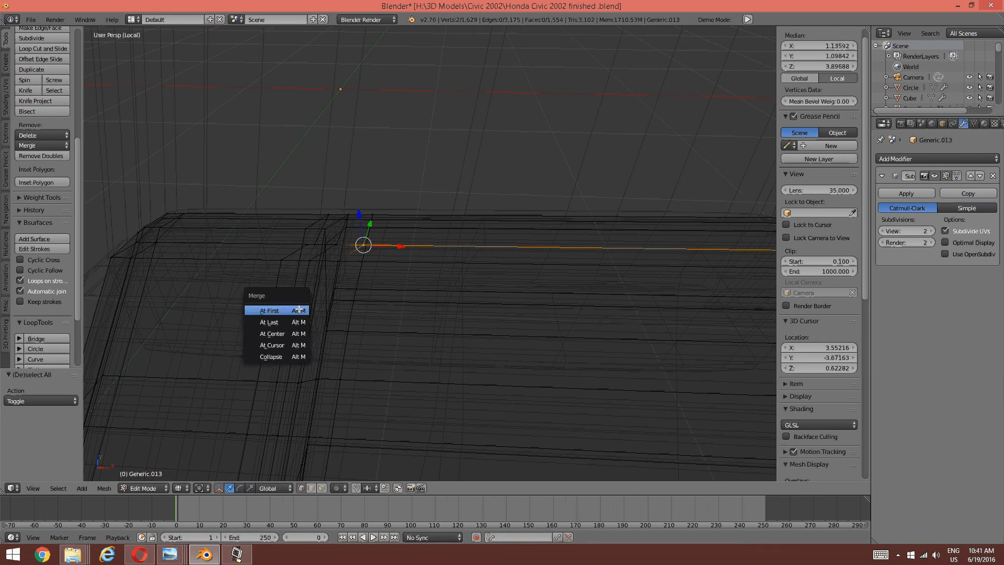
key("Escape")
key("alt+m")
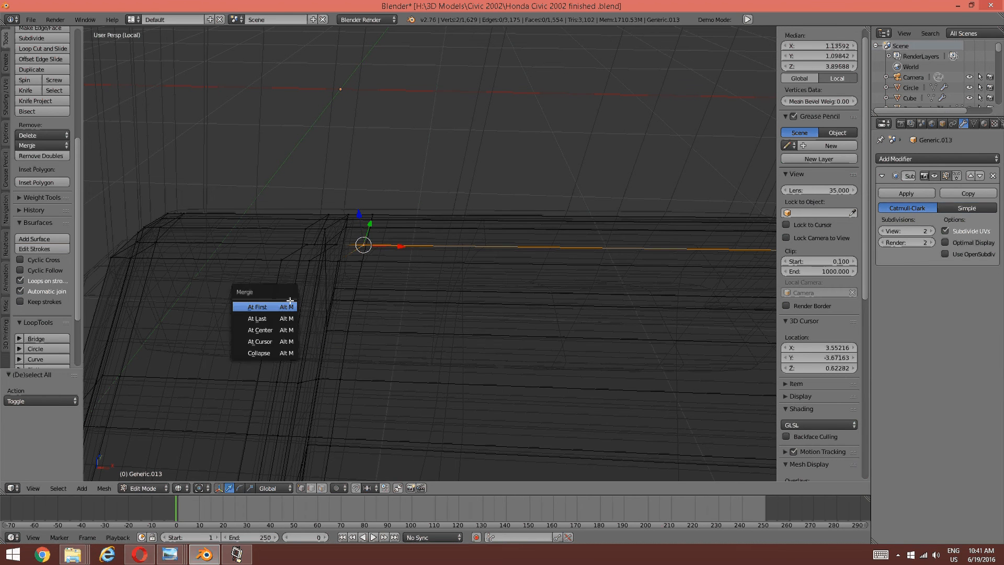
left_click(258, 334)
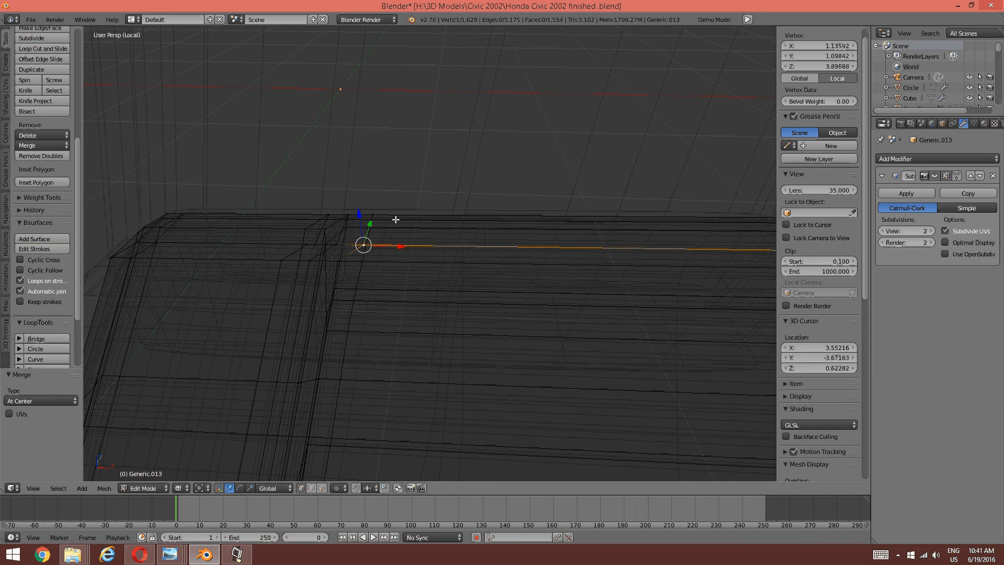
key("a")
- Merge at centre the overlapping seam vertices of the middle close-set loop near the front border
key("z")
left_click(380, 235)
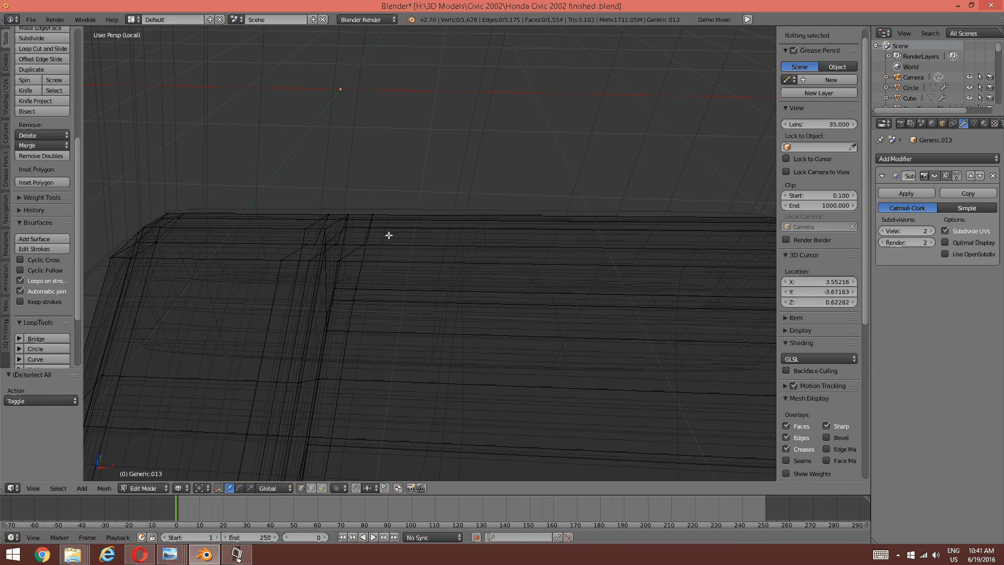
key("z")
left_click(349, 308)
key("z")
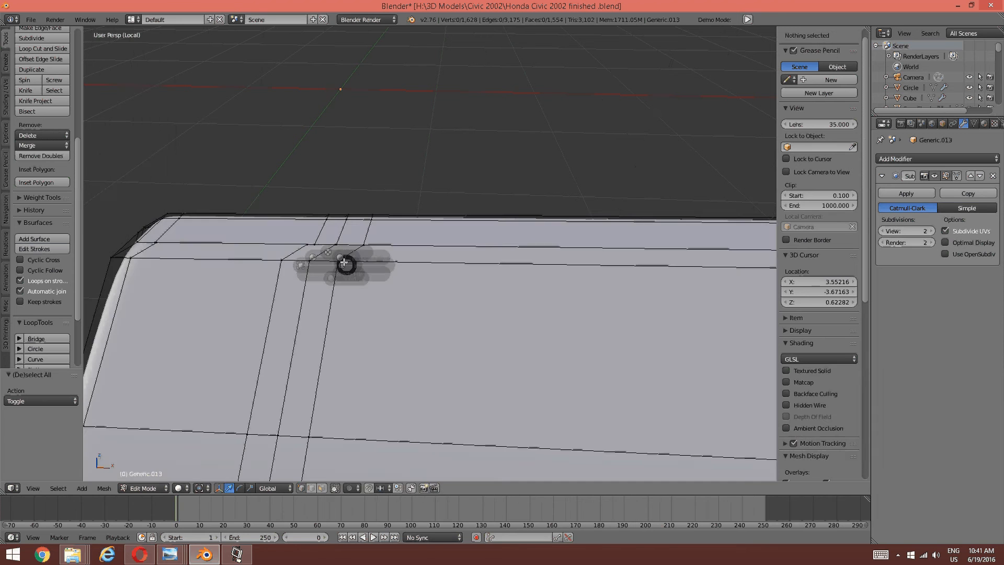
left_click(425, 266)
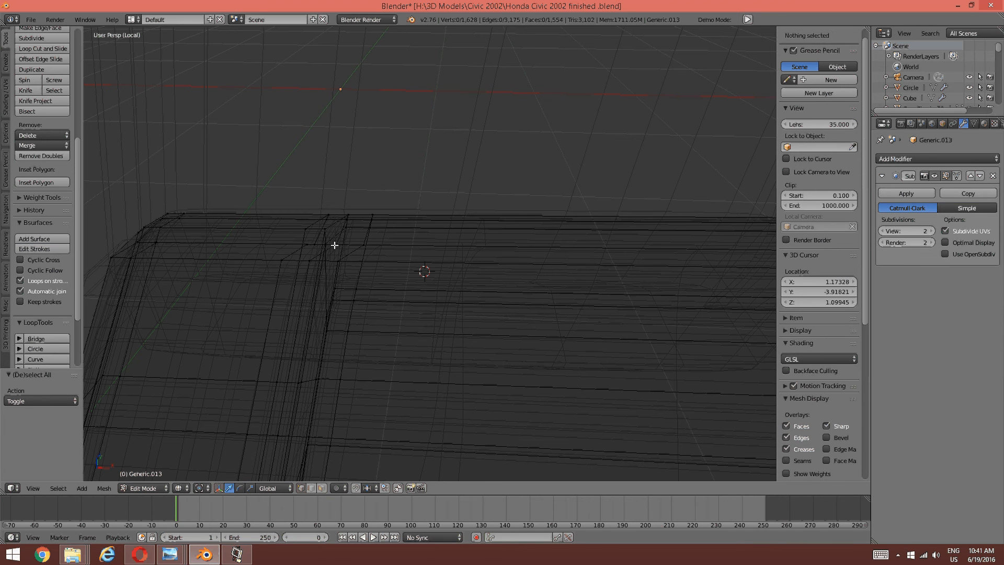
right_click(336, 243)
key("alt+m")
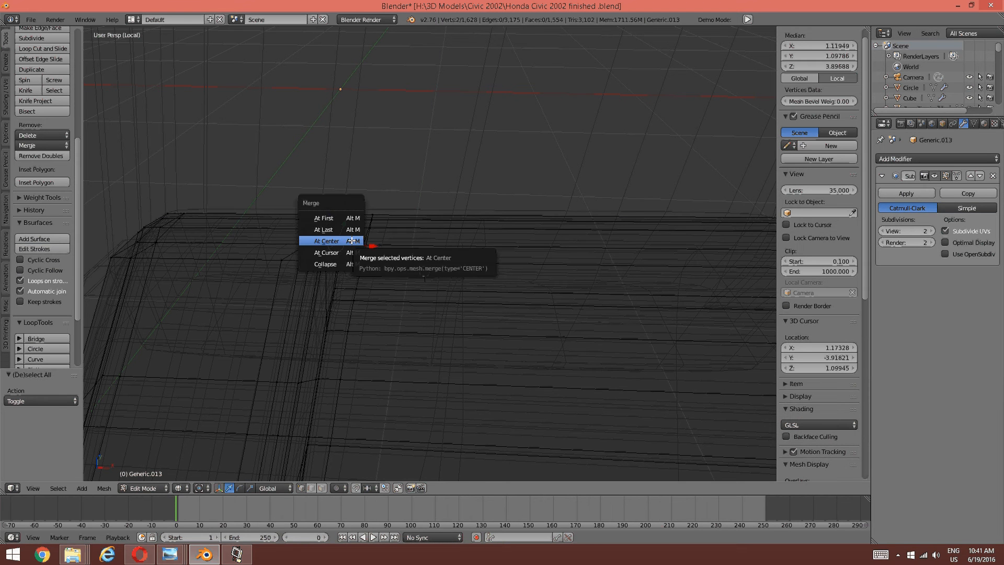
left_click(337, 240)
key("a")
- Merge at last the overlapping seam vertices of the foremost close-set loop, and check the seam in solid display
right_click(312, 243)
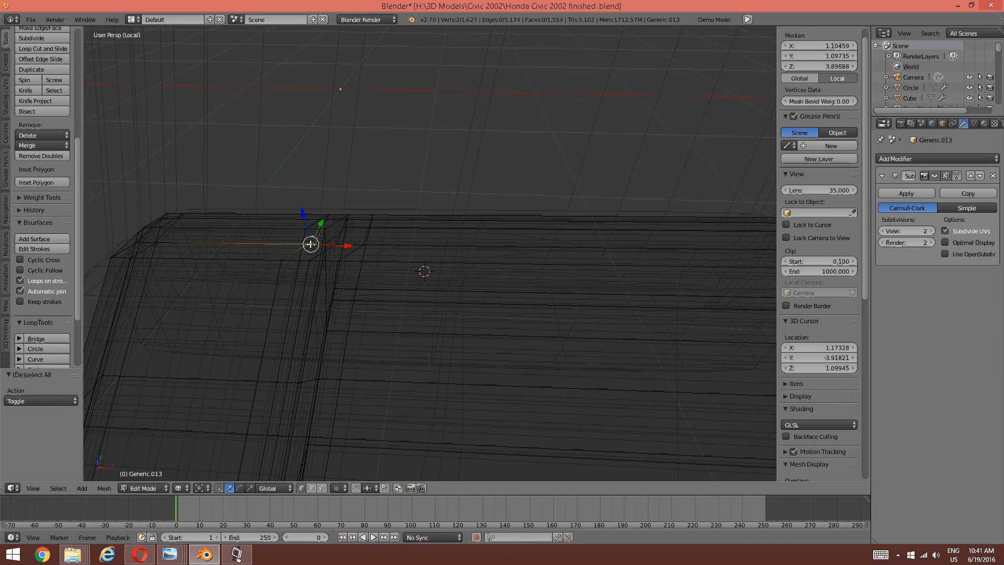
key("alt+m")
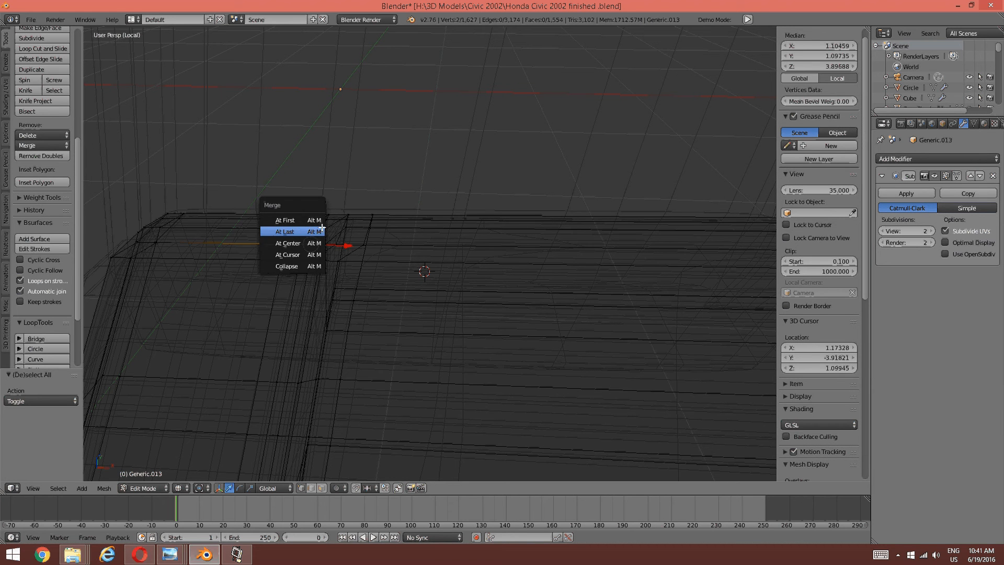
left_click(293, 230)
key("a")
key("z")
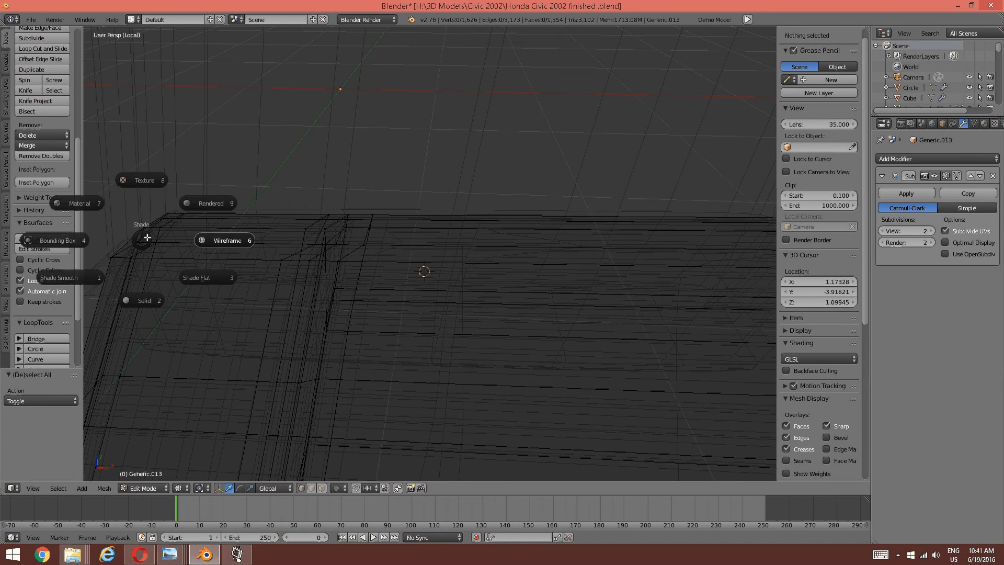
key("z")
left_click(204, 301)
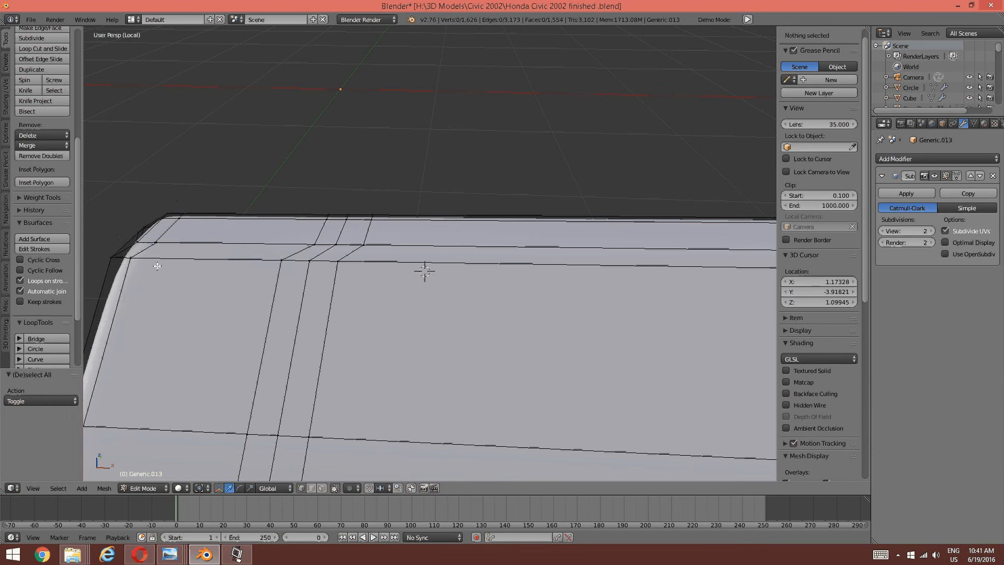
- In wireframe display, merge at last the overlapping seam vertices of the supporting loop beside the front border
key("z")
left_click(209, 265)
right_click(155, 239)
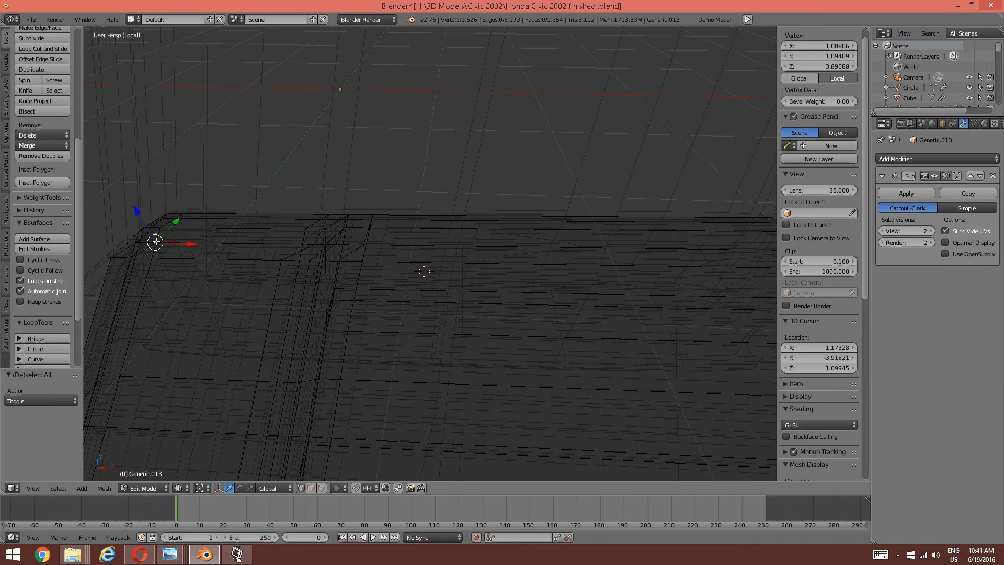
key("alt+m")
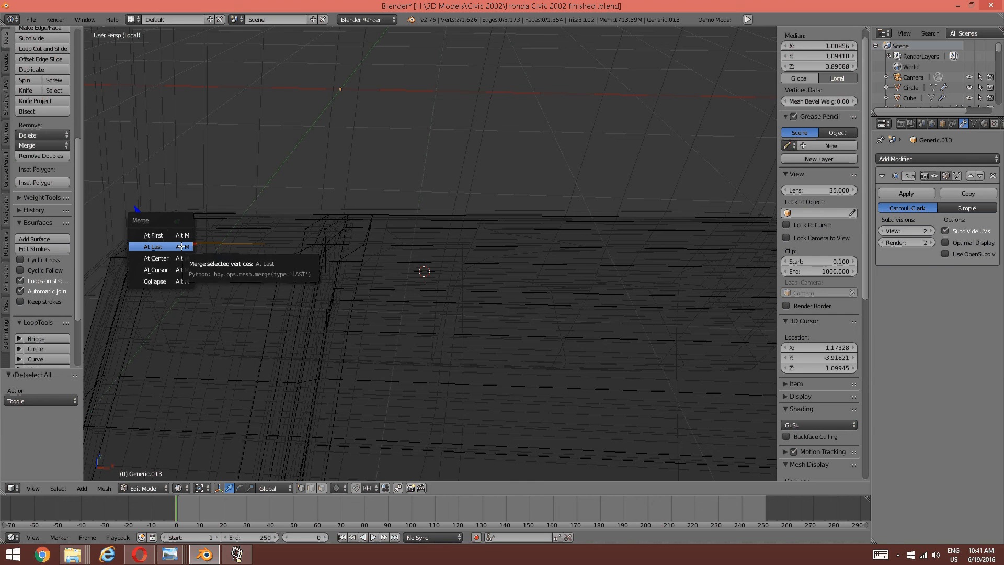
left_click(181, 246)
key("a")
- Merge the overlapping seam vertices of the first close-set loop near the rear border and clear the selection
scroll(445, 319, "down", 8)
middle_click_drag(445, 320, 470, 302)
scroll(459, 286, "up", 8)
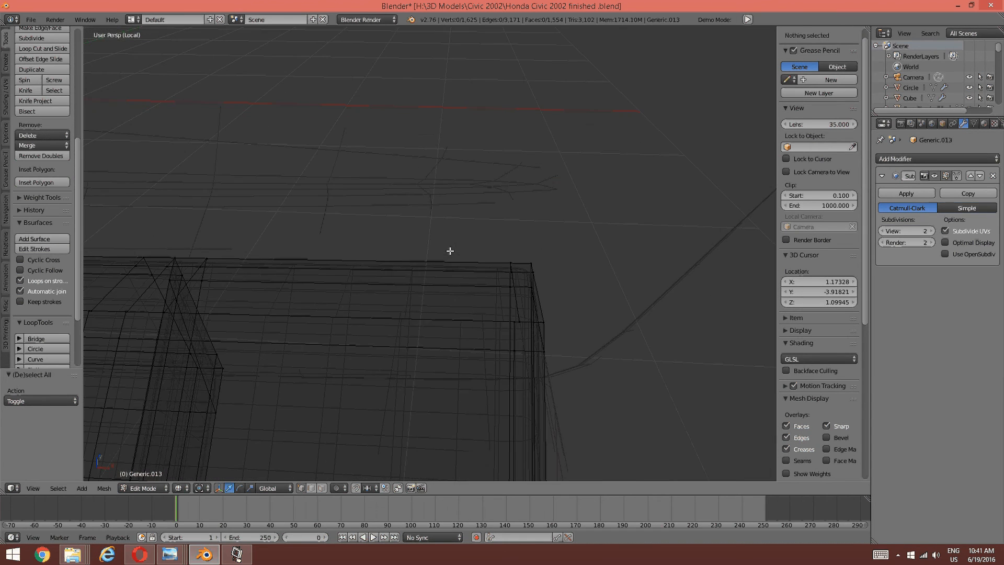
scroll(450, 253, "down", 3)
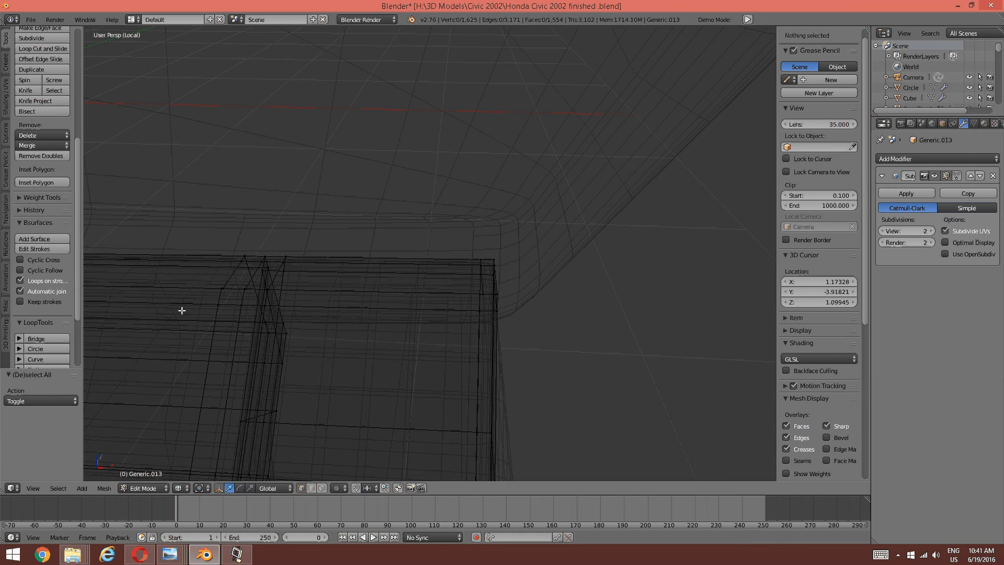
right_click(225, 280)
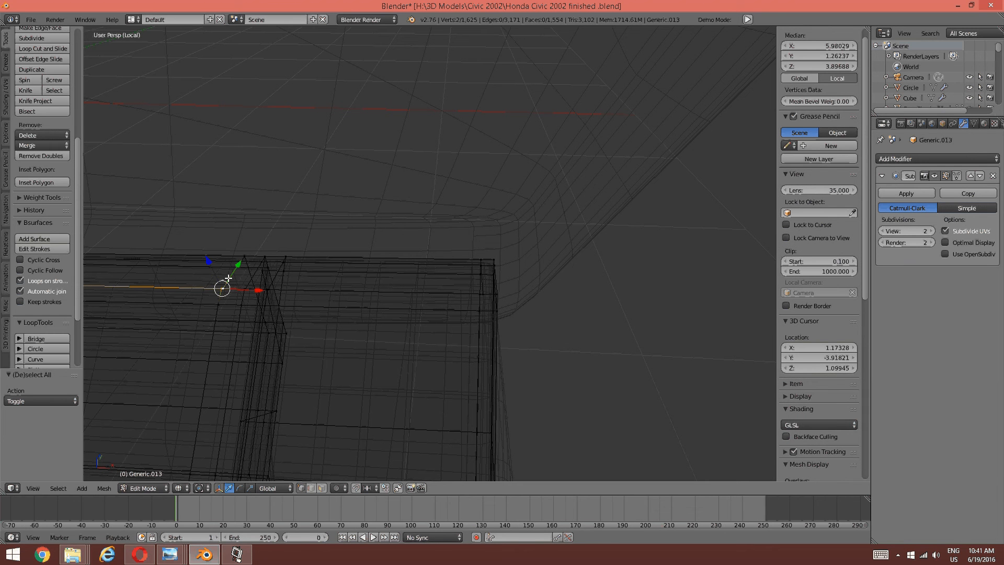
key("alt+m")
left_click(228, 278)
key("a")
- Merge the overlapping seam vertices of the middle close-set loop near the rear border and clear the selection
right_click(242, 299)
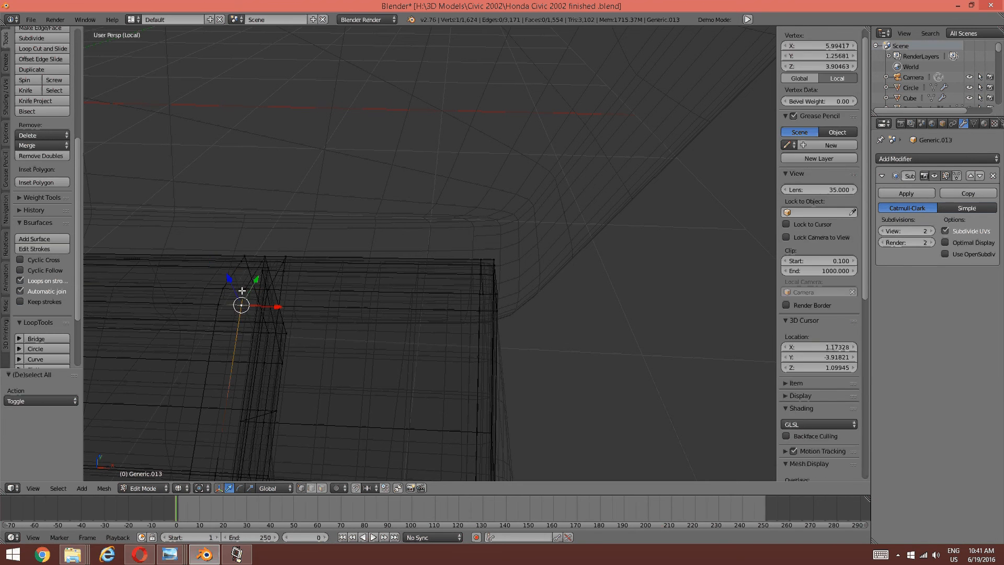
right_click(247, 287)
right_click(248, 285, "shift")
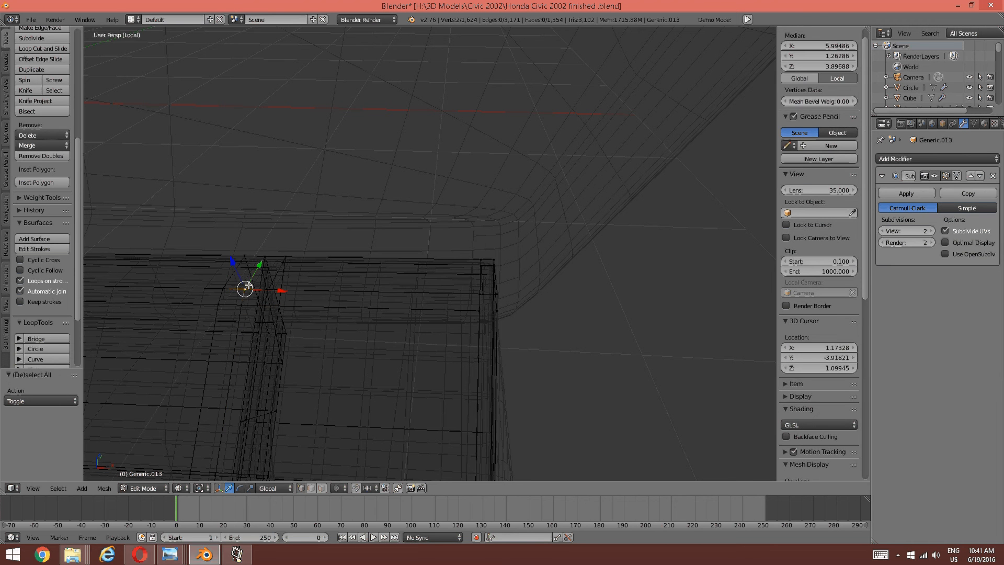
key("alt+m")
left_click(244, 286)
key("a")
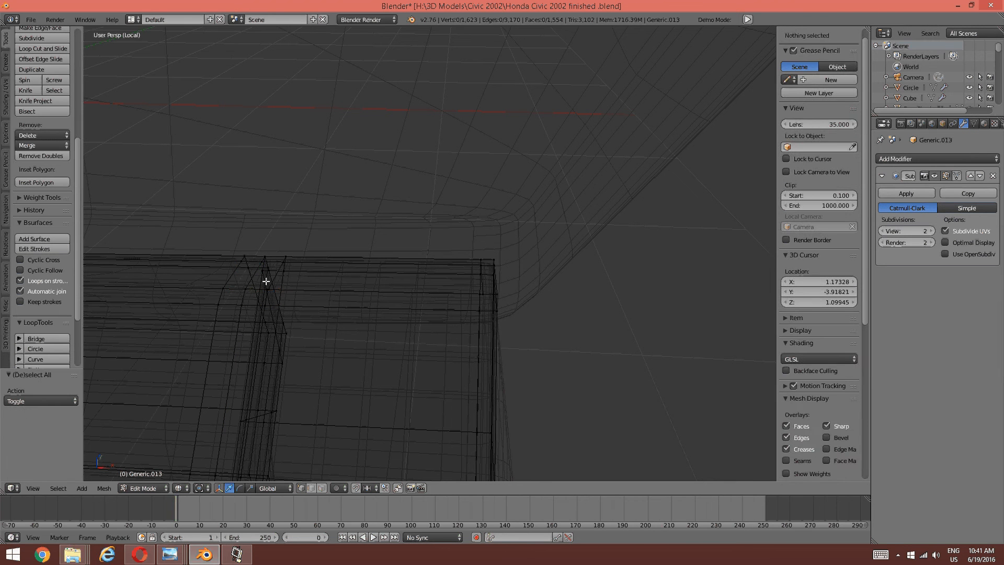
- Merge the overlapping seam vertices of the rearmost close-set loop near the rear border
right_click(267, 289)
right_click(267, 289, "shift")
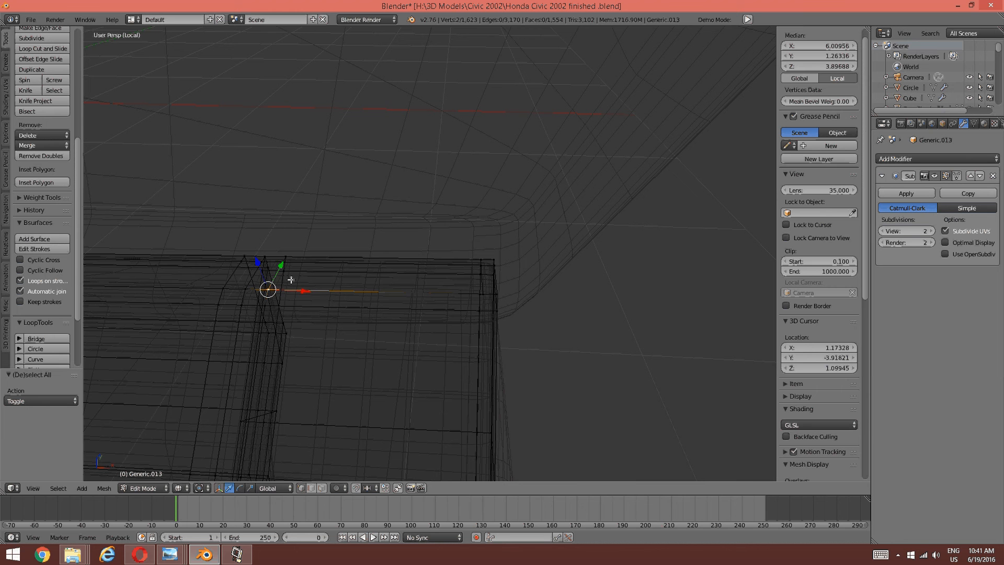
key("alt+m")
left_click(291, 281)
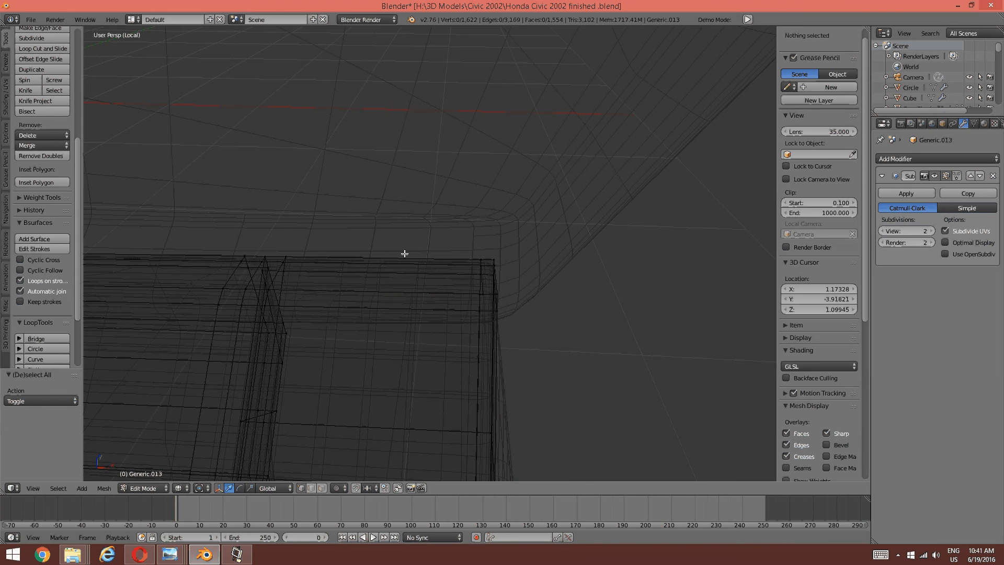
- Merge the overlapping seam vertices of the supporting loop beside the rear border at the door's upper edge
right_click(484, 291, "shift")
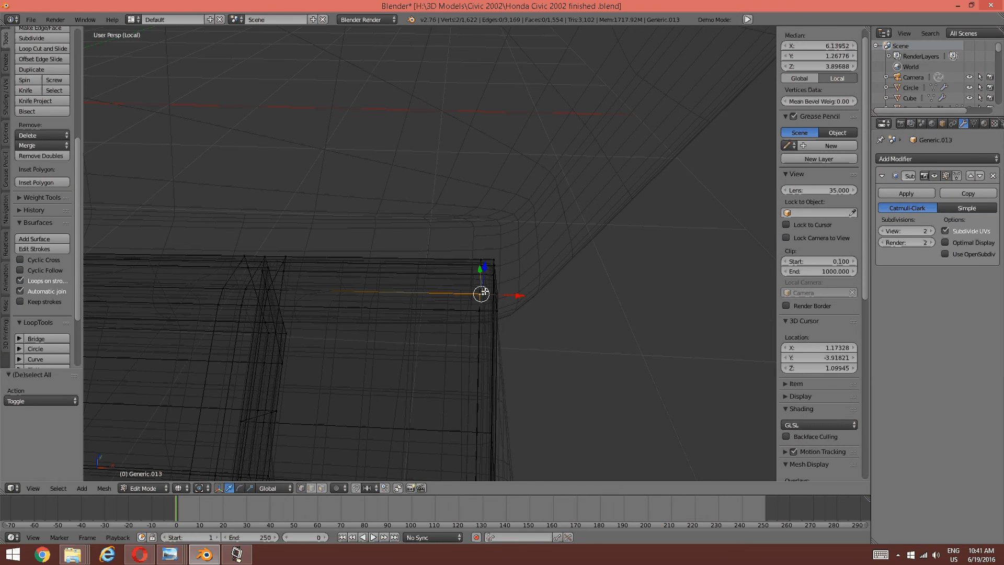
key("alt+m")
left_click(484, 291)
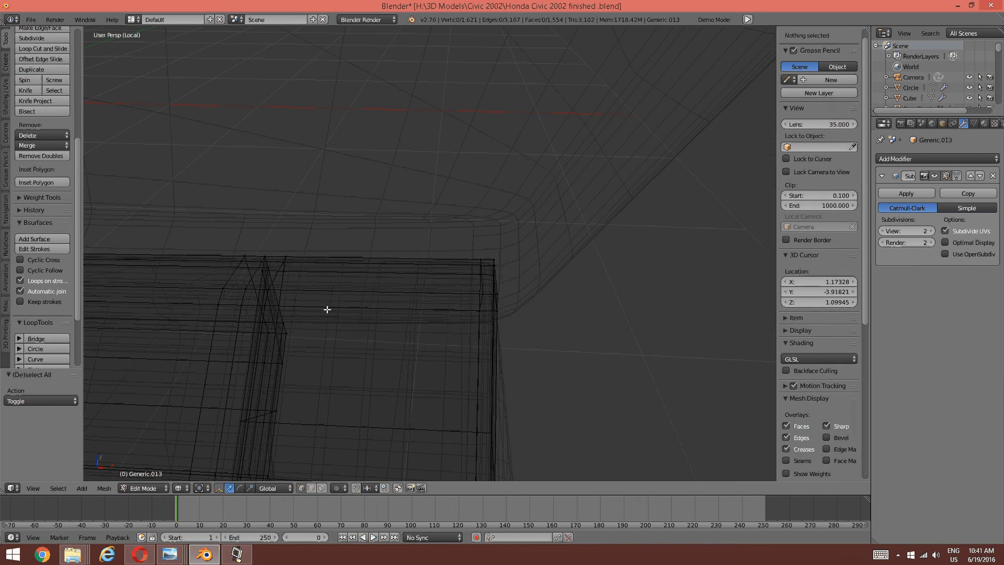
- In solid display, merge at last the overlapping seam vertices of the rearmost mid-panel cross loop on the door's upper edge
middle_click_drag(327, 310, 369, 306)
key("z")
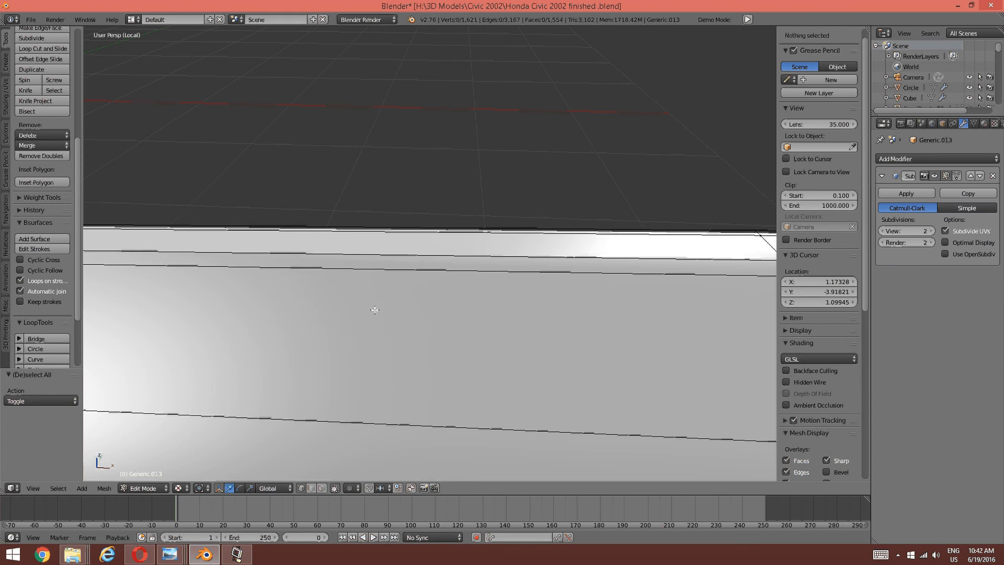
key("z")
left_click(374, 373)
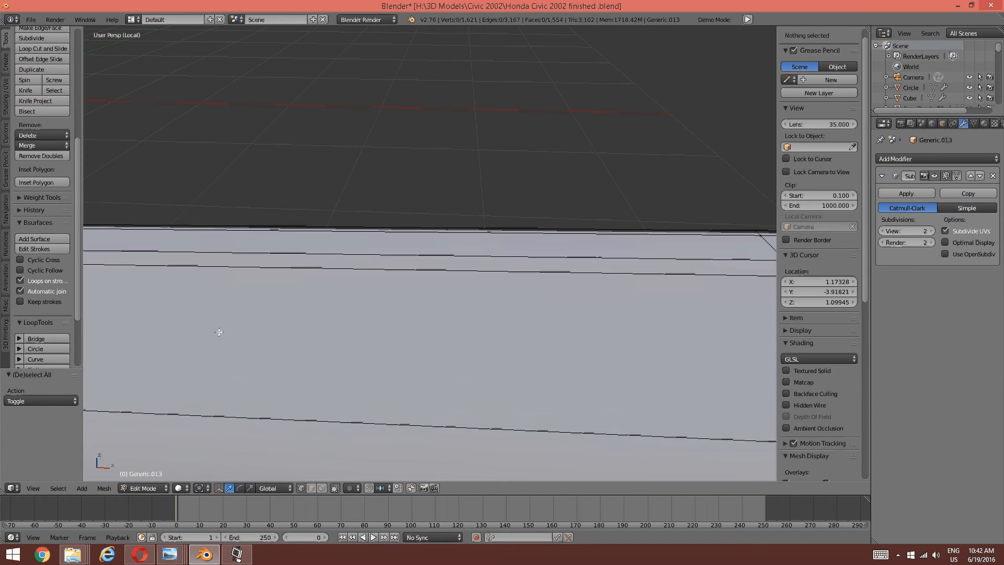
middle_click_drag(219, 332, 172, 442)
right_click(386, 266)
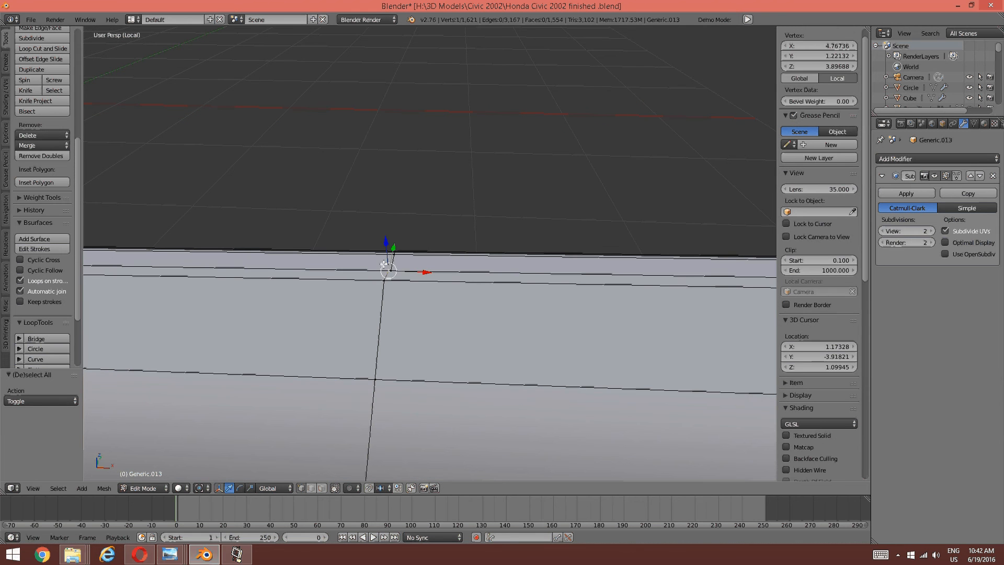
right_click(393, 263, "shift")
key("alt+m")
left_click(396, 263)
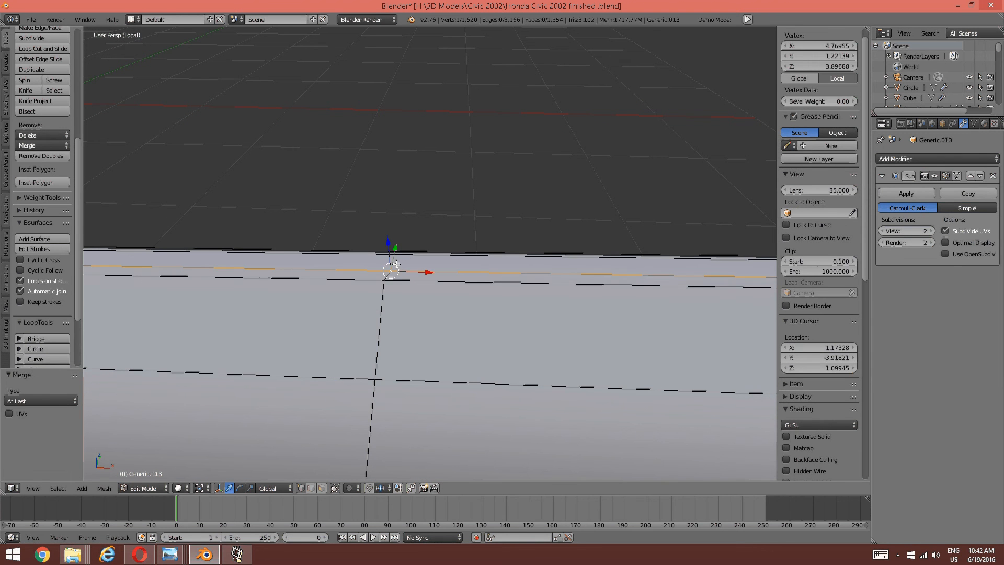
key("a")
- Merge at last the overlapping seam vertices of the middle cross loop along the door's upper edge and clear the selection
middle_click_drag(230, 307, 355, 316)
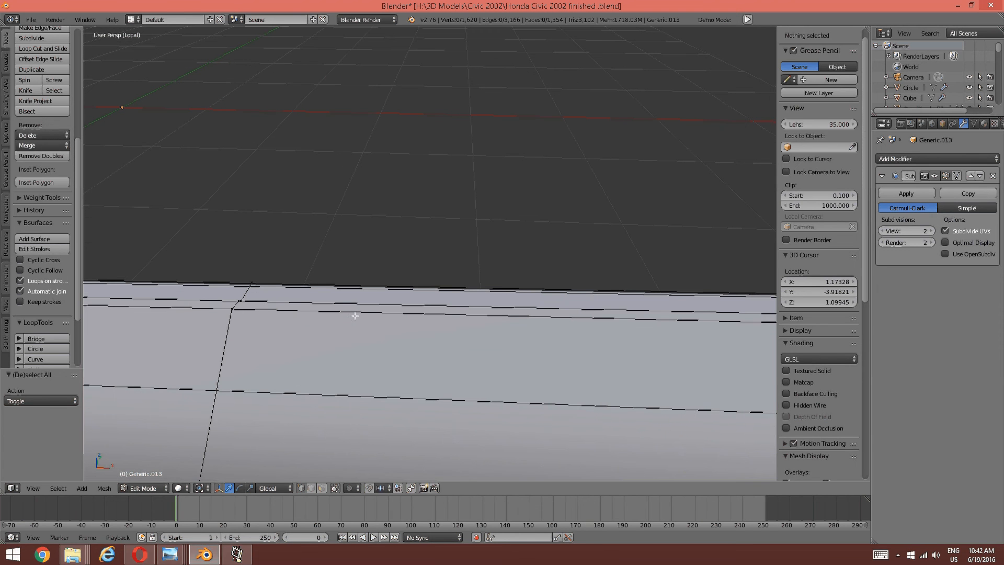
right_click(238, 298)
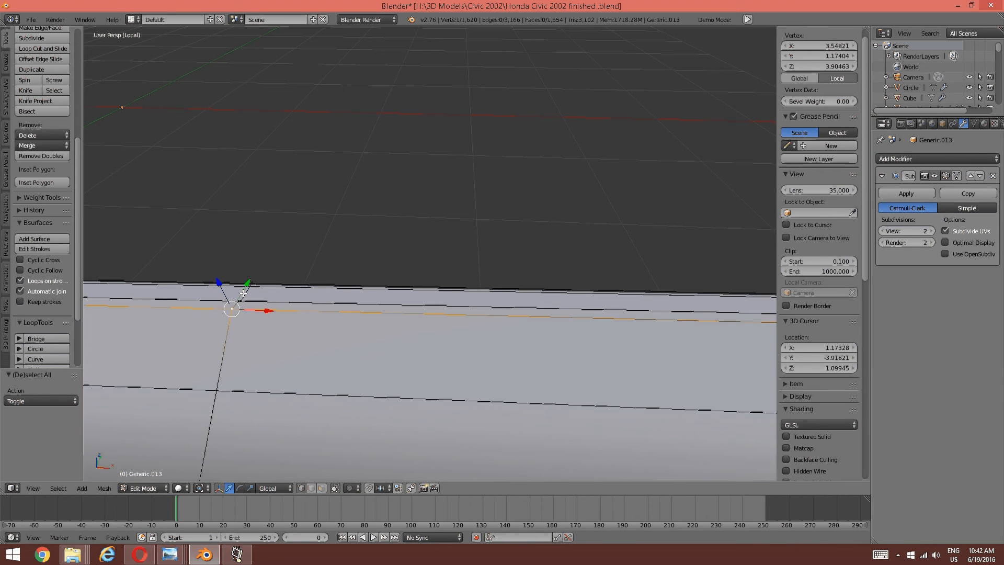
key("g")
left_click(242, 294)
key("g")
key("g")
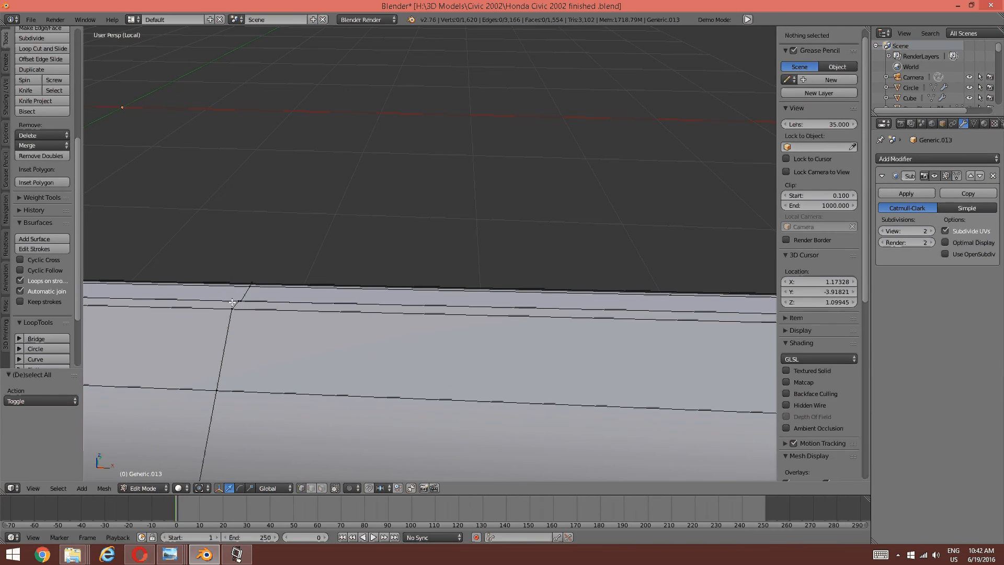
left_click(242, 300)
right_click(242, 300, "shift")
key("alt+m")
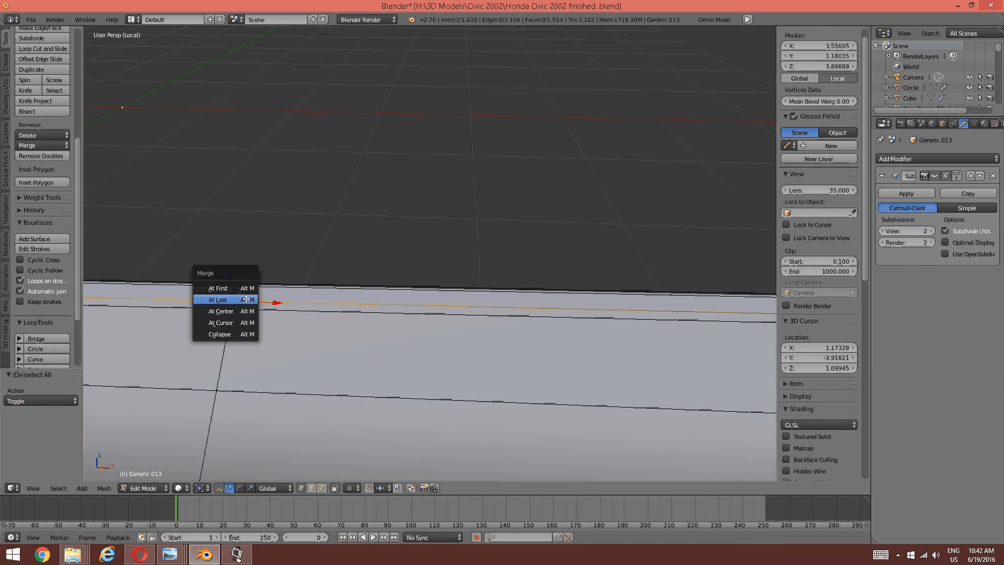
left_click(246, 299)
key("a")
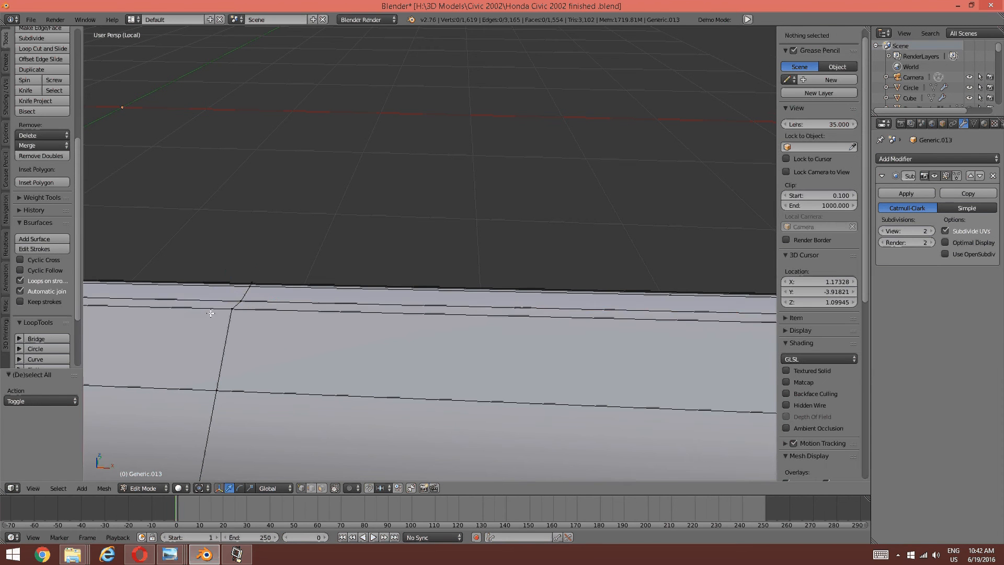
- Merge at last the overlapping seam vertices of the foremost mid-panel cross loop on the door's upper edge
middle_click_drag(222, 327, 367, 315)
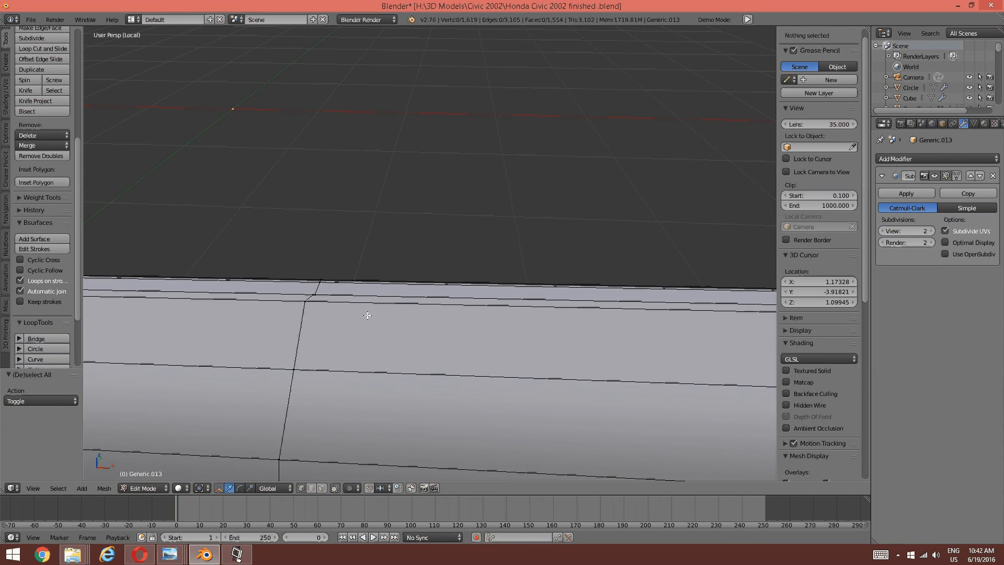
right_click(306, 291)
right_click(313, 285, "shift")
key("alt+m")
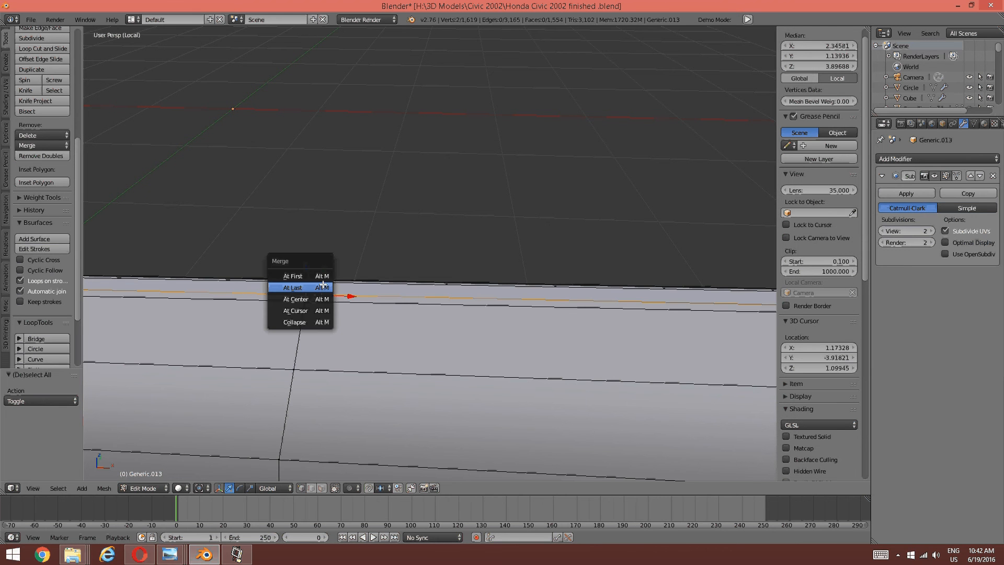
left_click(323, 286)
key("a")
- On the door's lower edge in wireframe display, merge at last the seam vertices of the rearmost close-set loop near the front border
scroll(319, 282, "down", 2)
middle_click_drag(319, 283, 450, 239)
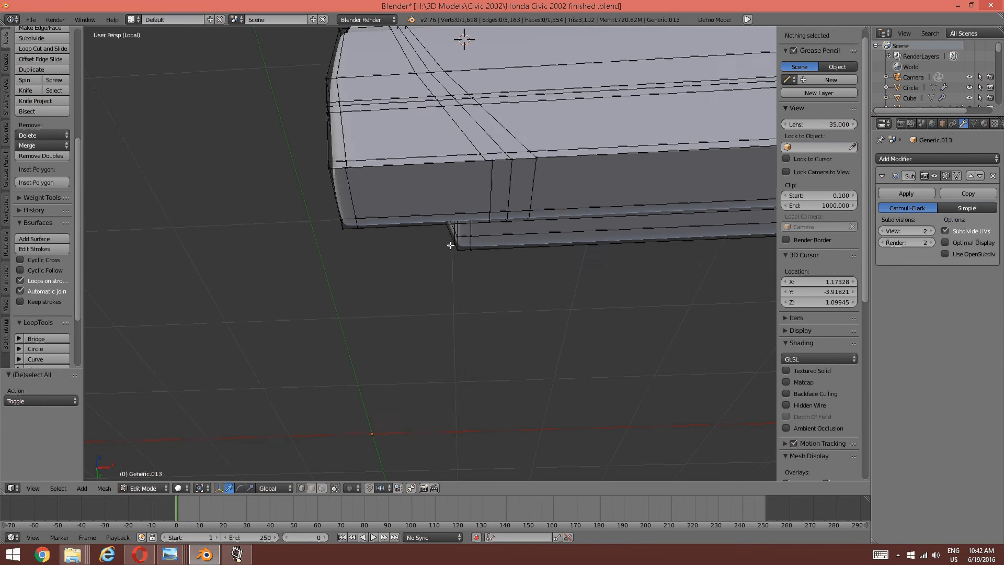
middle_click_drag(496, 203, 460, 146)
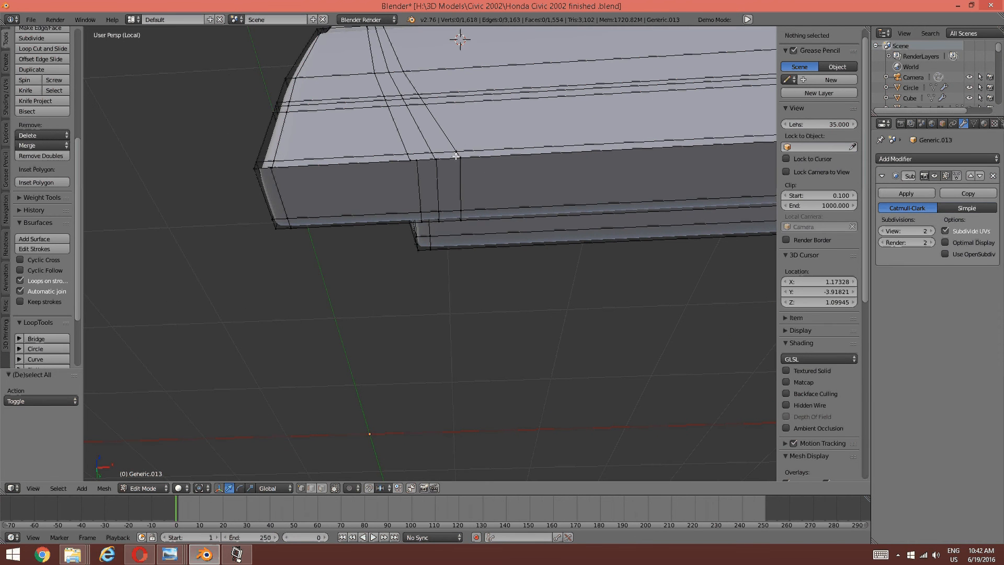
key("z")
left_click(494, 159)
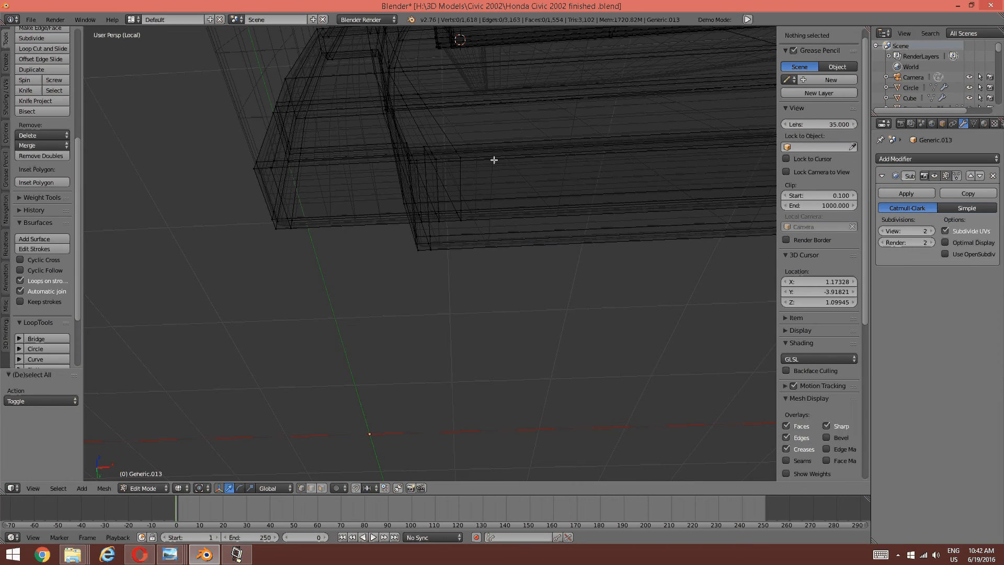
right_click(459, 157)
right_click(459, 157, "shift")
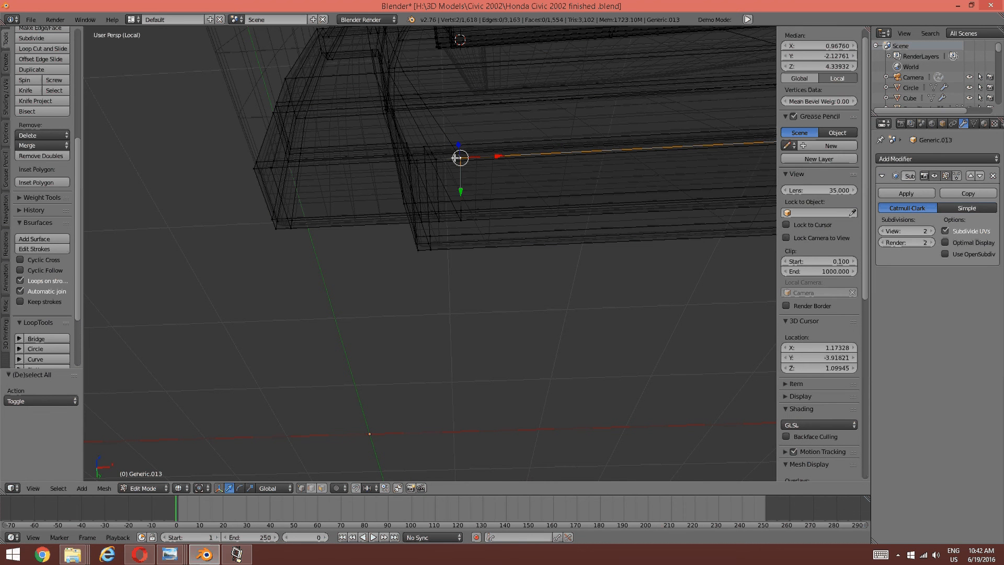
key("alt+m")
left_click(459, 157)
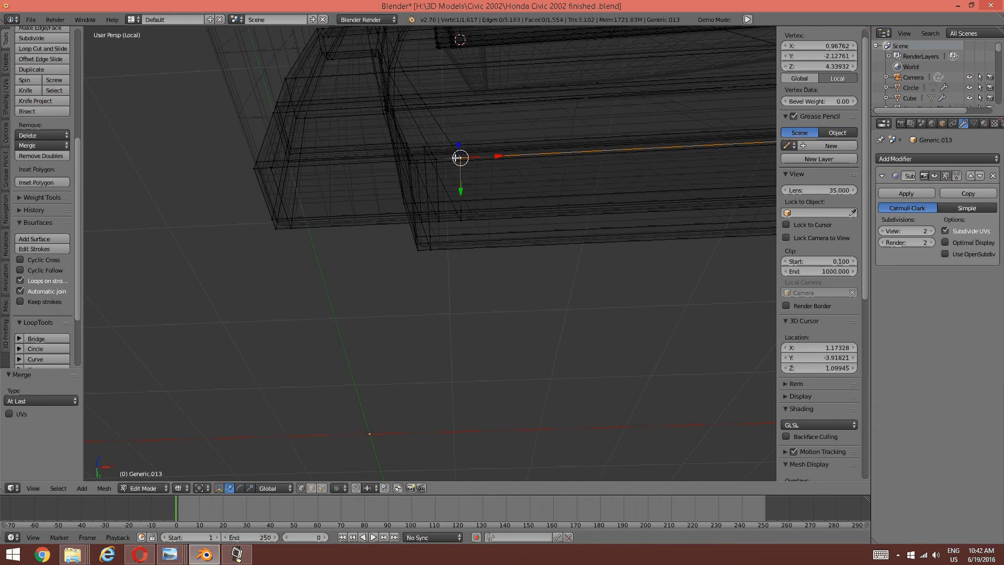
key("a")
- In solid display, merge at last the lower edge's overlapping seam vertices of the middle close-set loop near the front border
key("z")
left_click(450, 213)
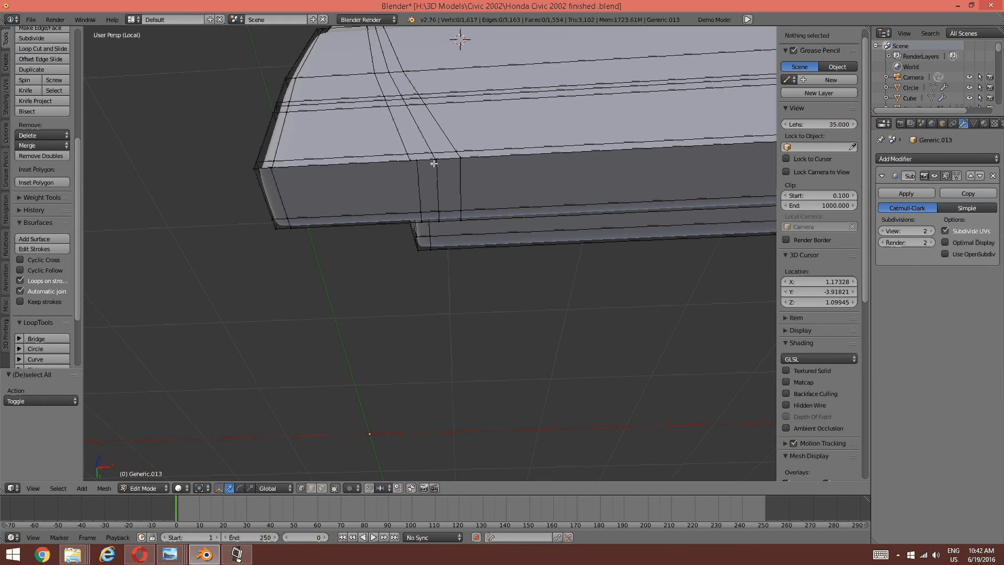
right_click(433, 160)
right_click(437, 158, "shift")
key("alt+m")
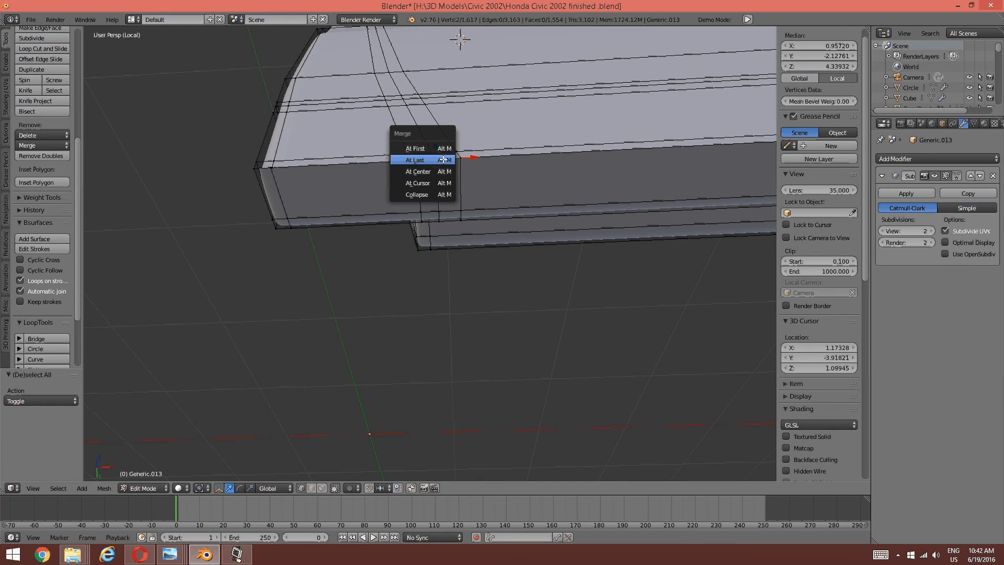
left_click(443, 160)
key("a")
- Merge at last the lower edge's overlapping seam vertices of the foremost close-set loop near the front border
right_click(410, 161)
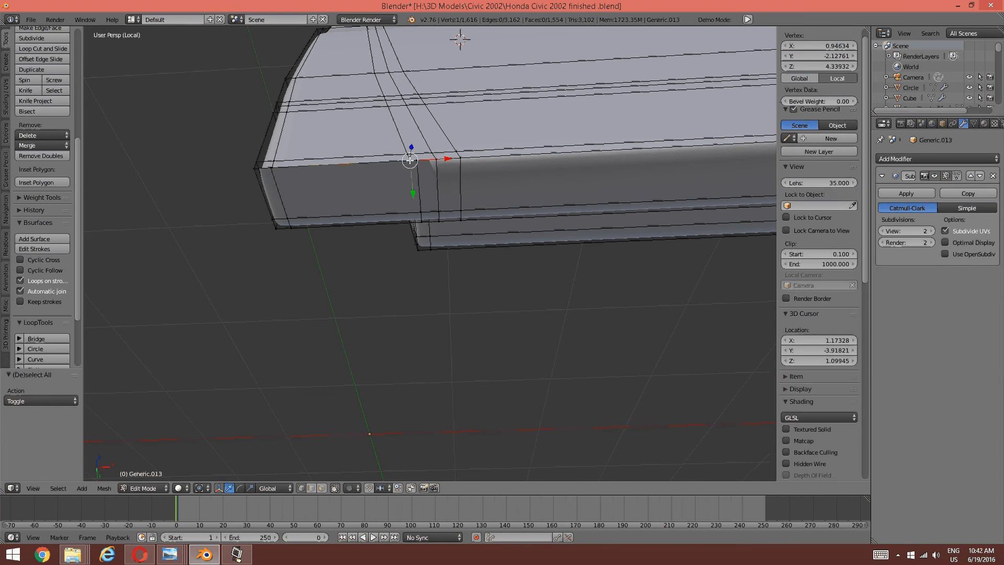
right_click(419, 160, "shift")
key("alt+m")
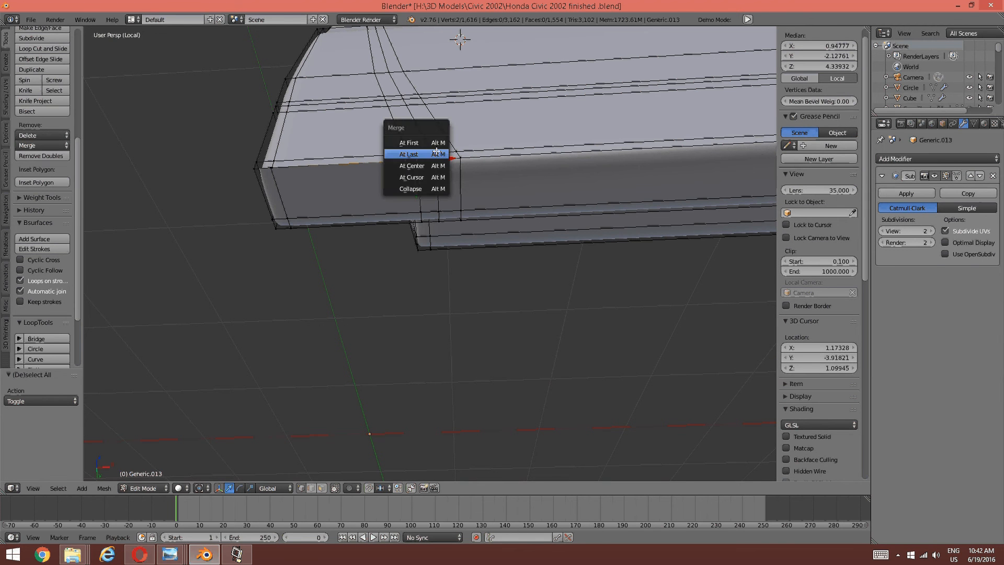
left_click(437, 155)
key("a")
- Merge the overlapping seam vertices of the supporting loop beside the front corner of the door's lower edge
right_click(276, 171)
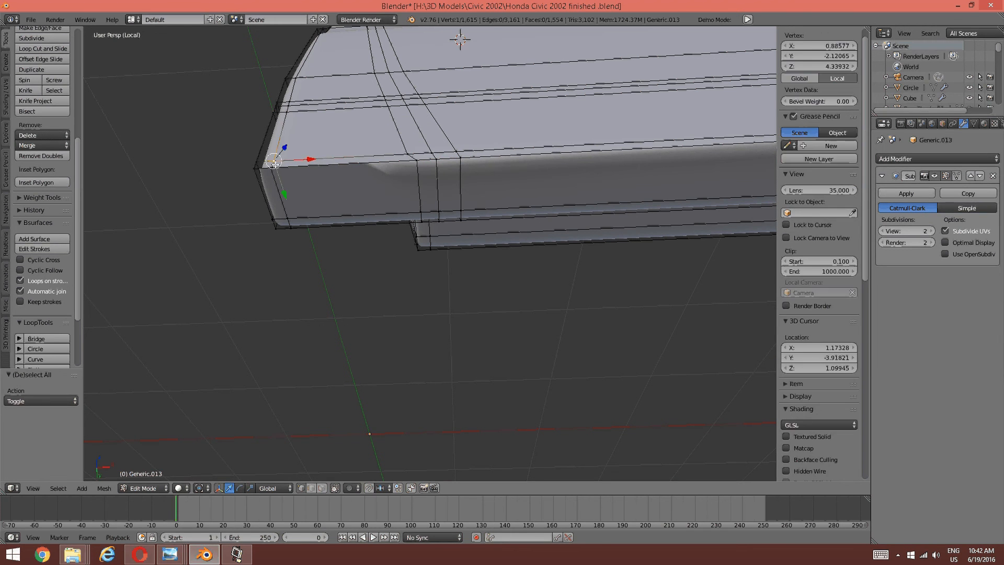
right_click(271, 169, "shift")
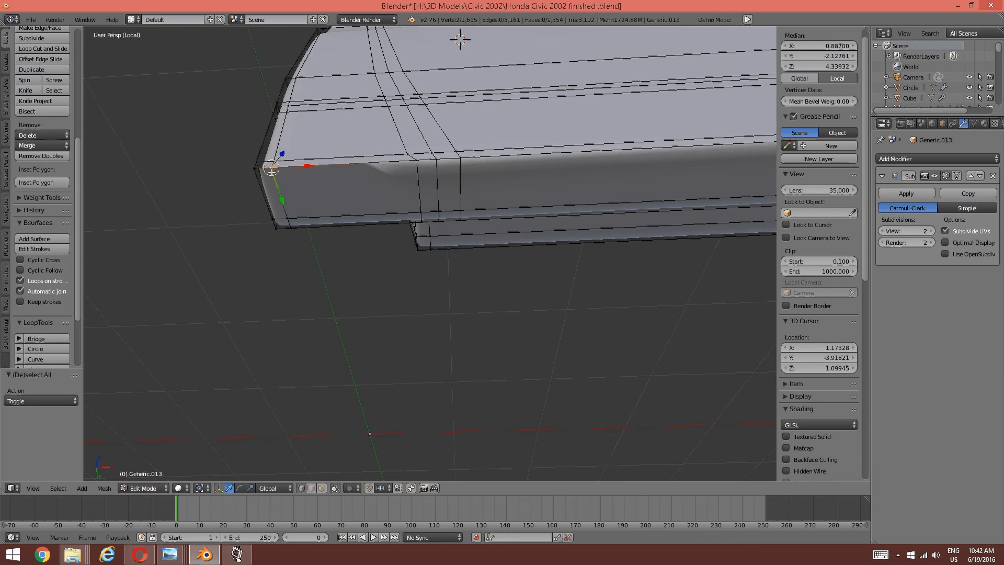
key("alt+m")
left_click(267, 160)
key("a")
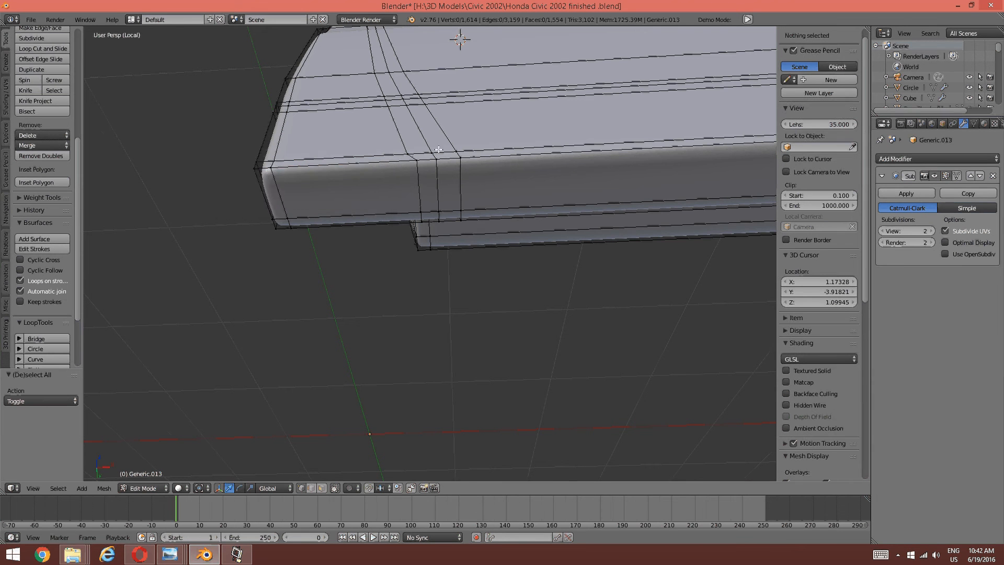
- Merge at center the overlapping seam vertices of the supporting loop beside the rear corner of the door's lower edge
scroll(407, 152, "up", 2)
mouse_move(407, 152)
middle_mouse_down()
mouse_move(340, 153)
mouse_move(501, 132)
mouse_move(309, 187)
mouse_move(289, 204)
middle_mouse_up()
scroll(502, 131, "down", 5)
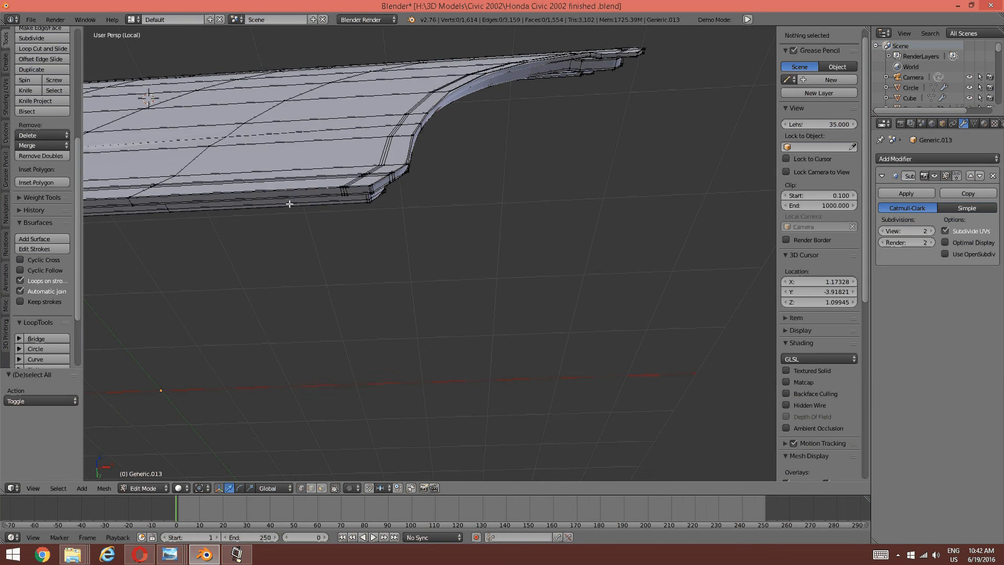
scroll(301, 177, "up", 4)
middle_click_drag(301, 139, 330, 169, "shift")
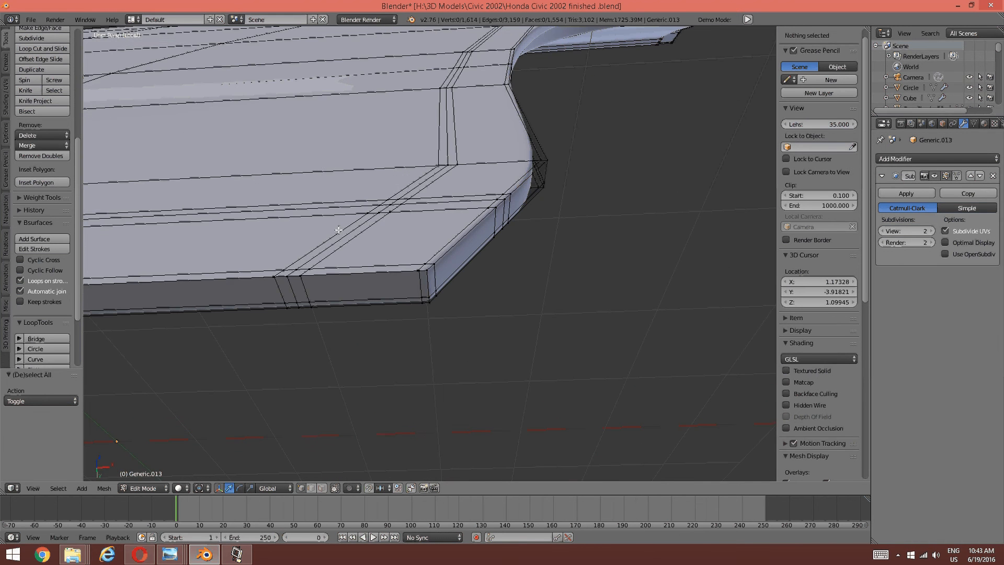
scroll(334, 225, "up", 1)
middle_click_drag(332, 224, 335, 251)
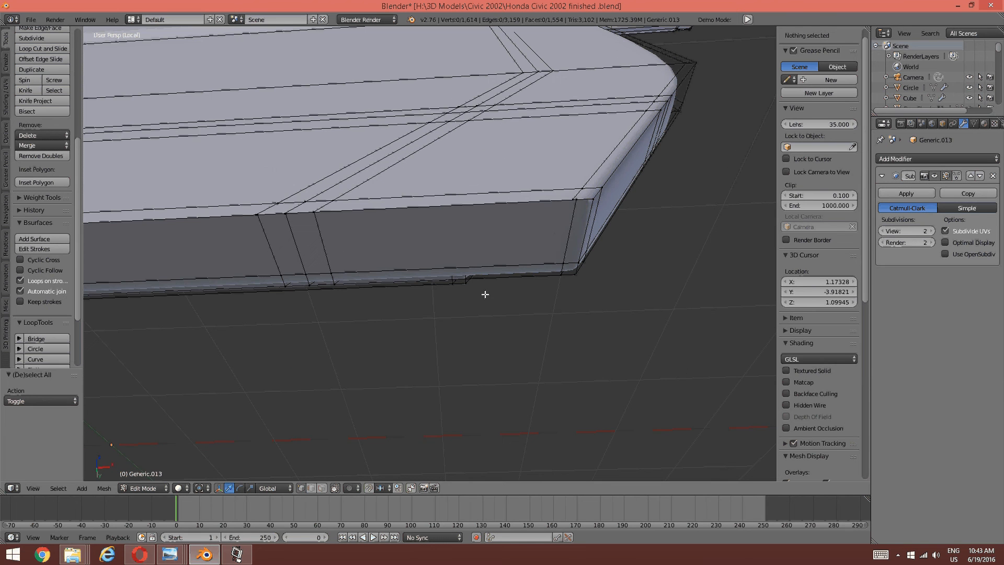
right_click(571, 207)
key("a")
right_click(571, 200)
right_click(574, 199, "shift")
key("ctrl+m")
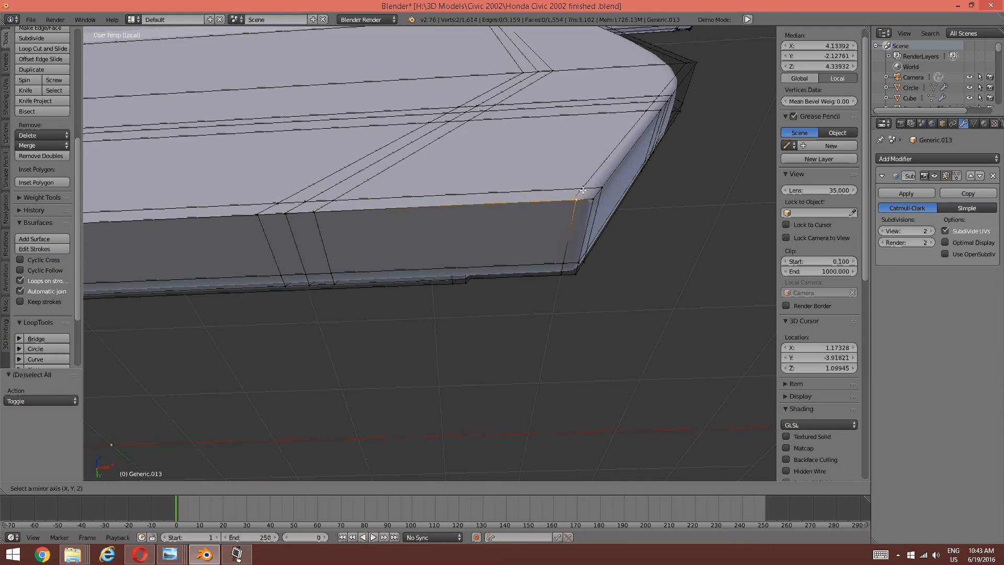
key("Escape")
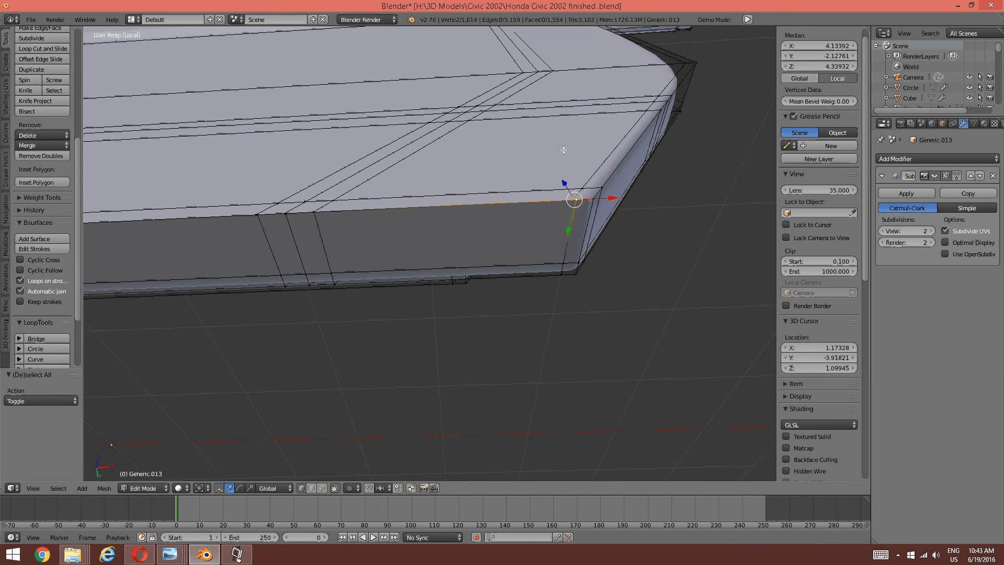
key("alt+m")
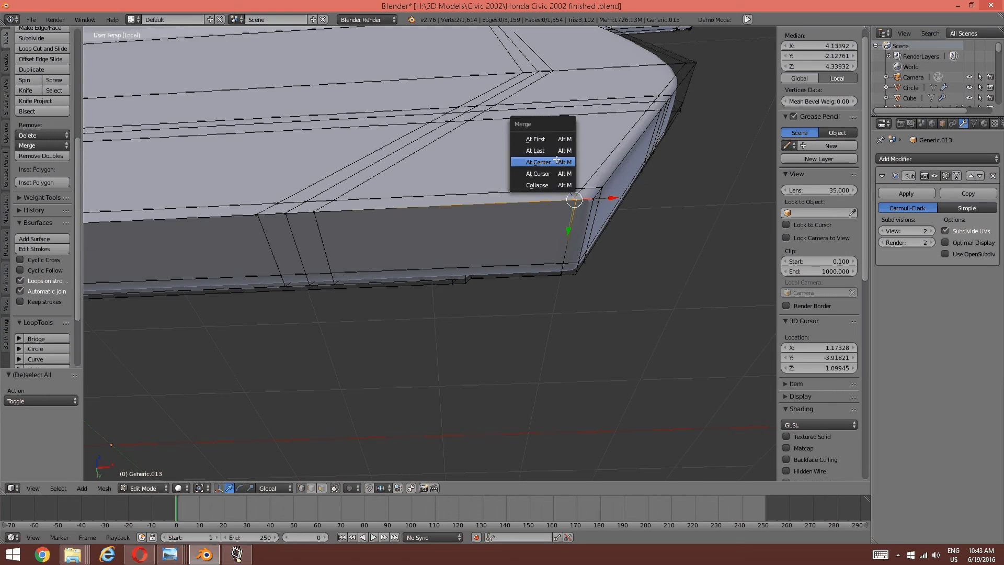
left_click(557, 159)
key("a")
- Merge at center the lower edge's overlapping seam vertices of the rearmost close-set loop near the rear corner
middle_click_drag(557, 159, 539, 183)
right_click(539, 184)
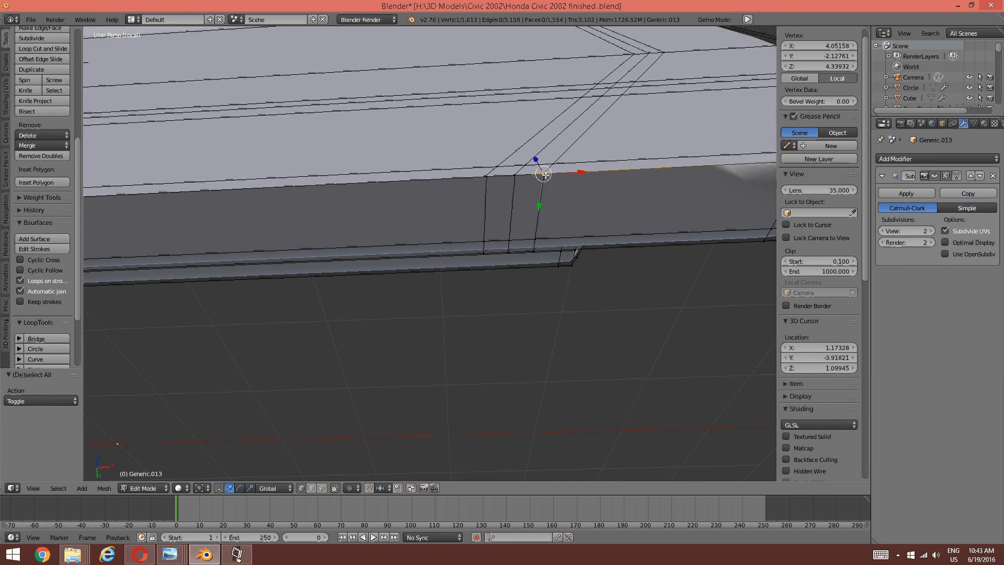
key("alt+m")
left_click(537, 203)
key("a")
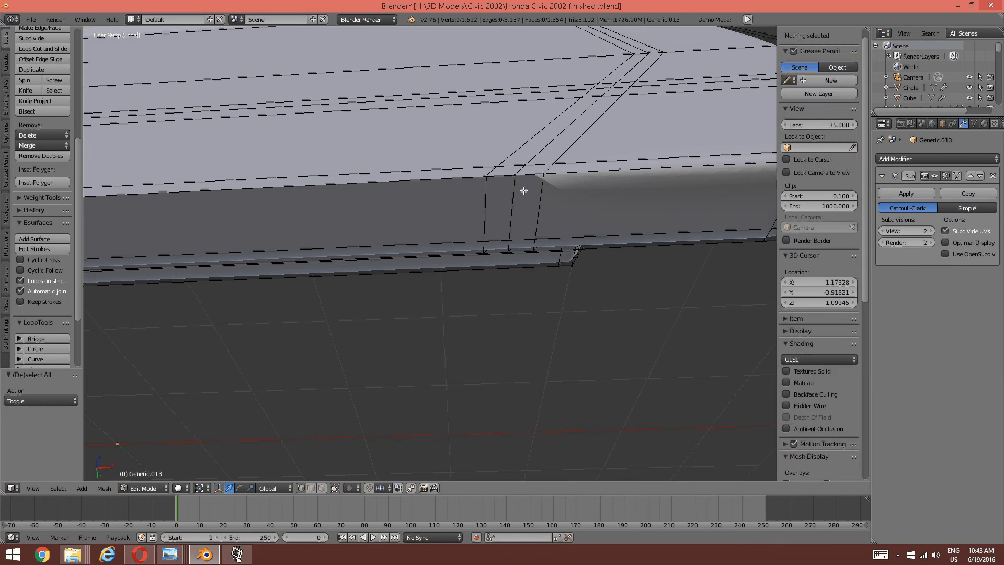
- Merge at center the lower edge's overlapping seam vertices of the middle close-set loop near the rear corner
right_click(516, 179)
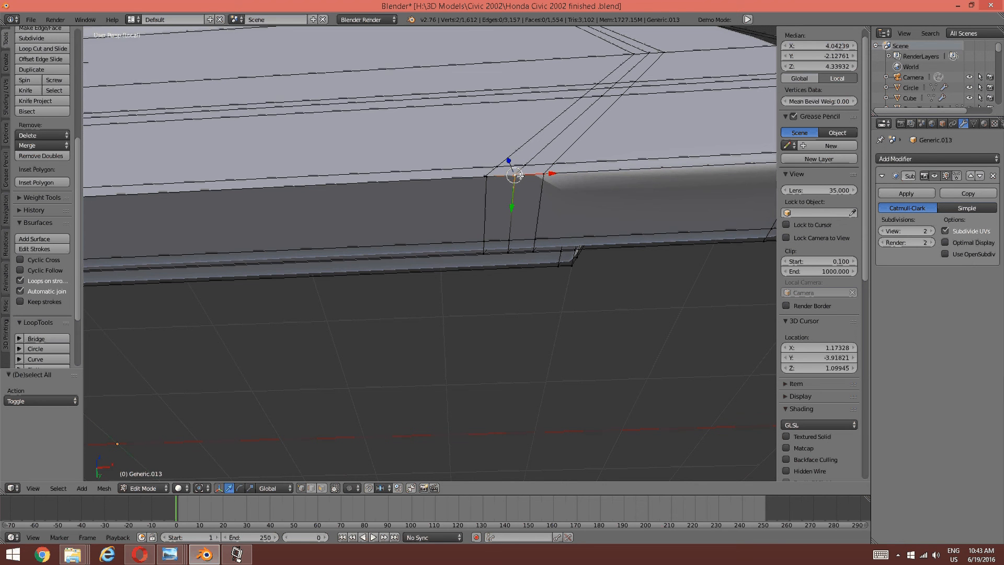
key("alt+m")
left_click(519, 176)
key("a")
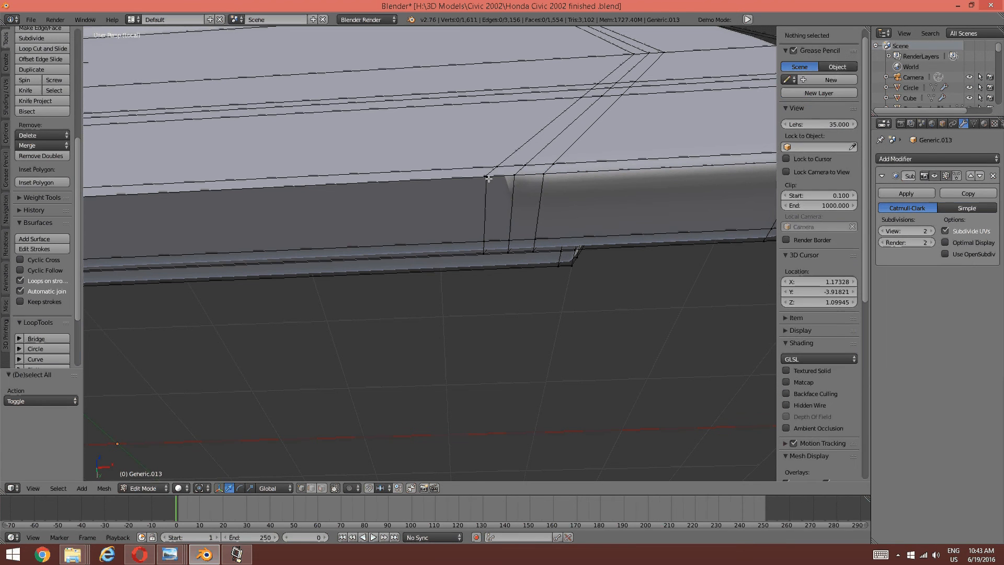
- Merge at center the lower edge's overlapping seam vertices of the foremost close-set loop near the rear corner
right_click(480, 177)
key("alt+m")
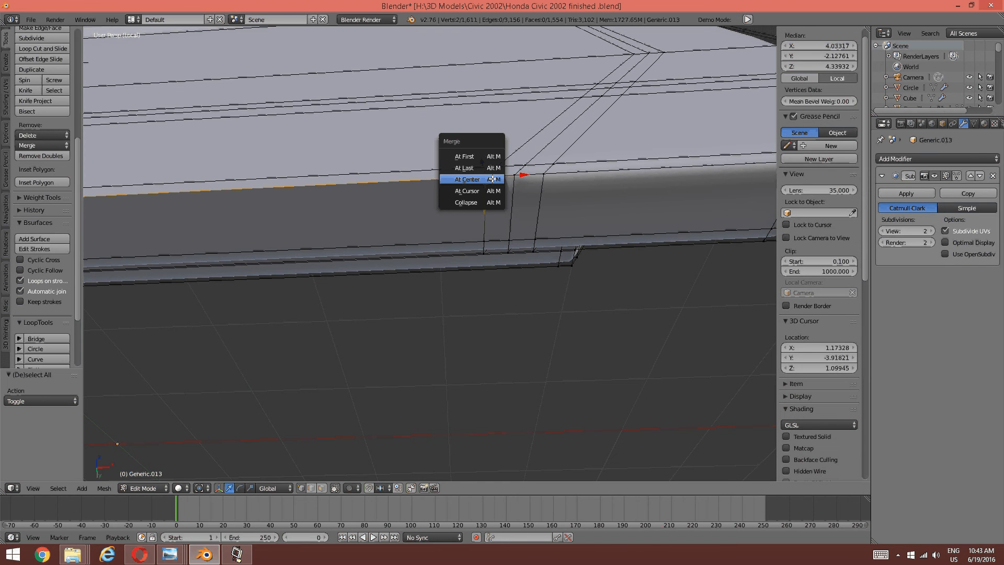
left_click(491, 179)
key("a")
- Merge at center the lower edge's seam vertices of the single loop next forward of the rear close-set loops
scroll(415, 184, "up", 4)
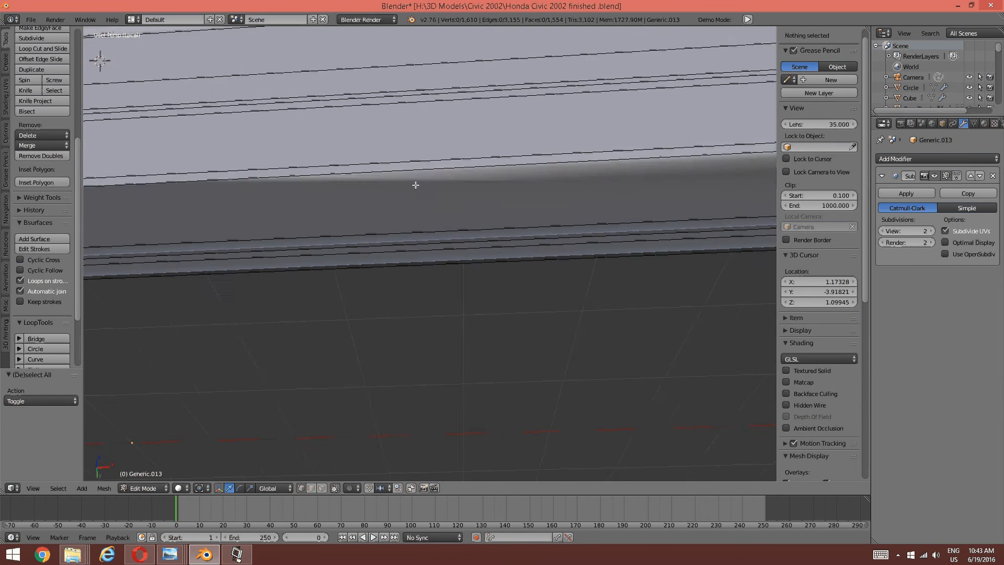
scroll(432, 184, "down", 3)
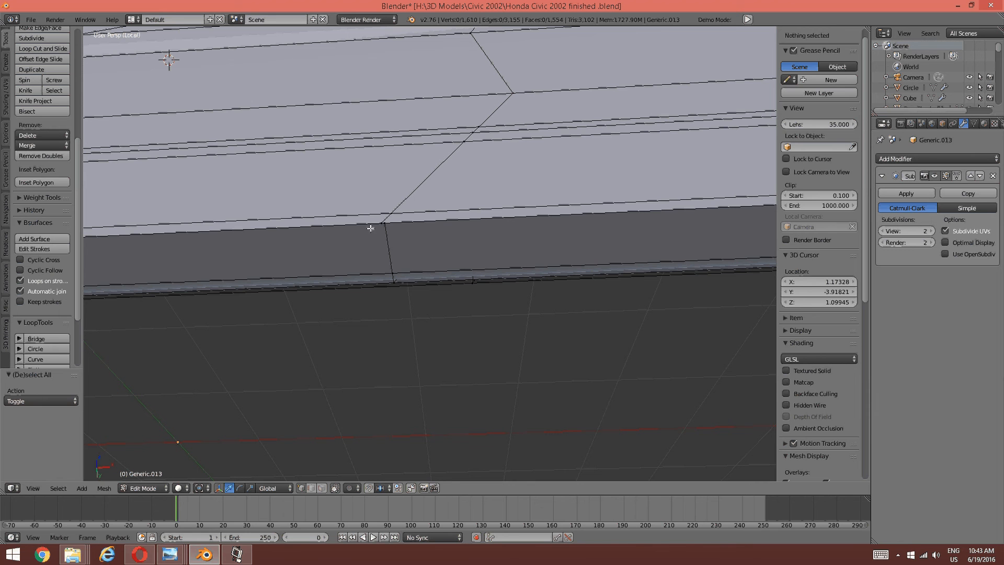
right_click(381, 224)
right_click(398, 225, "shift")
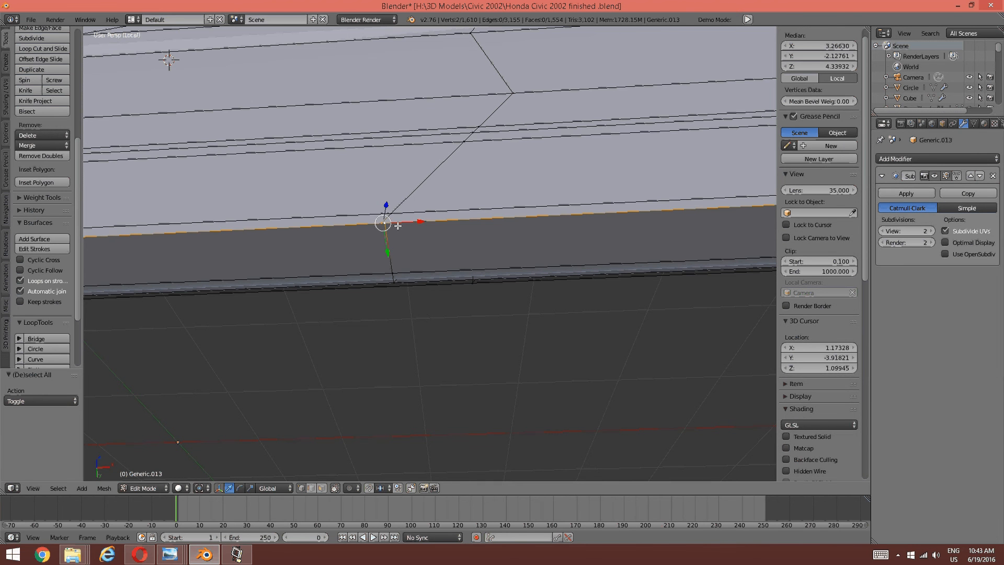
key("alt+m")
left_click(400, 224)
key("a")
- Merge at center the overlapping seam vertices of the middle single loop along the door's lower edge
scroll(402, 226, "up", 3)
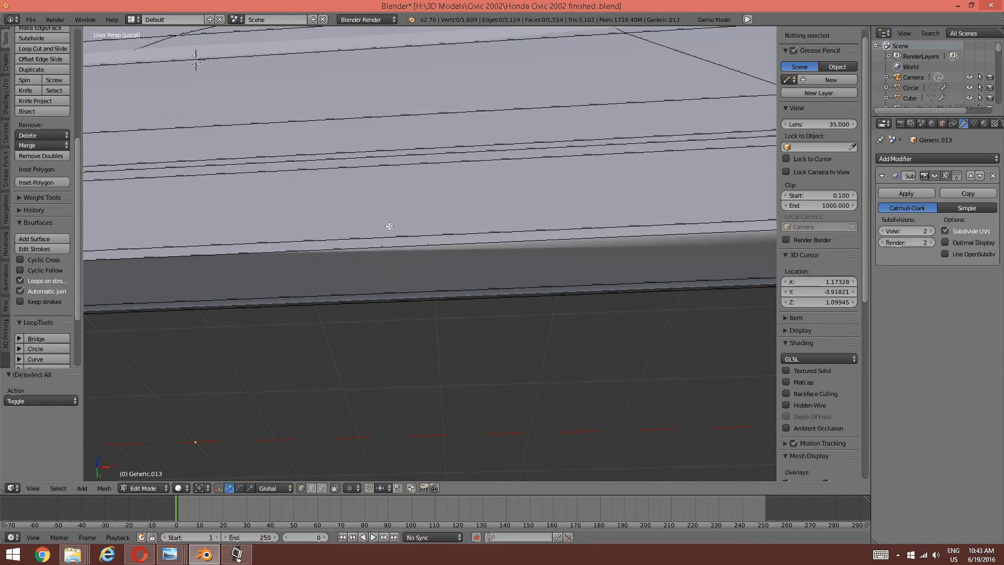
scroll(405, 226, "down", 2)
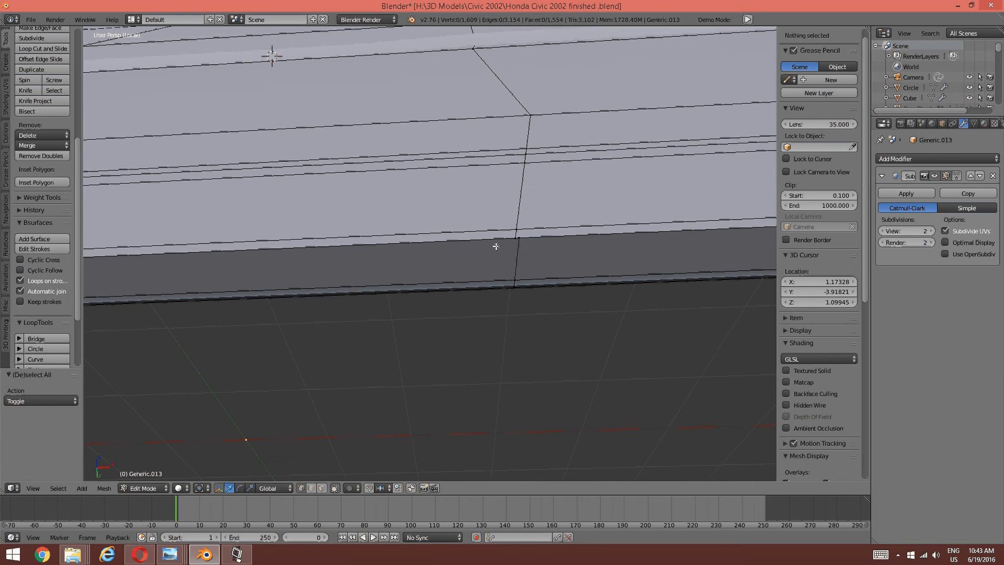
right_click(522, 242)
right_click(523, 242, "shift")
key("alt+m")
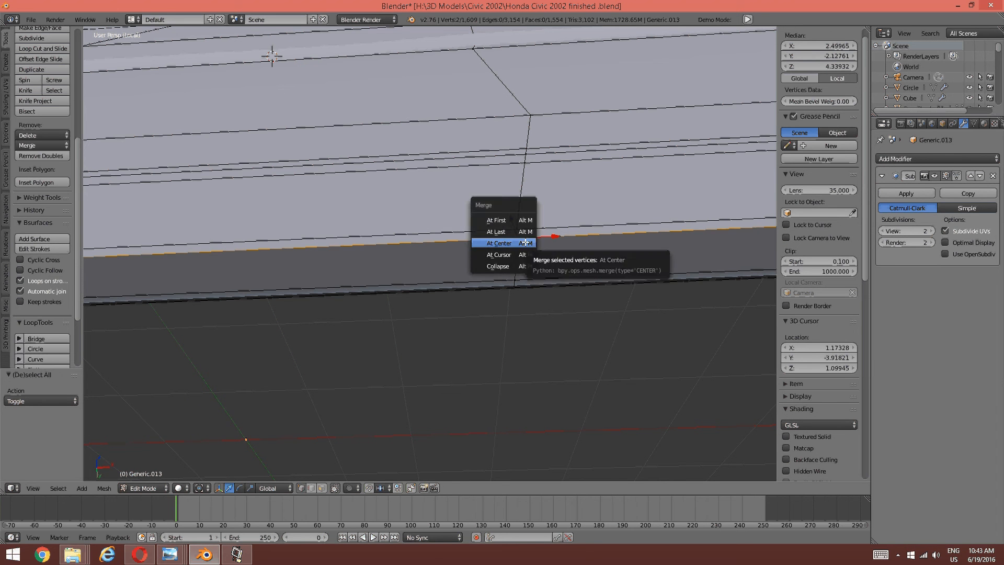
left_click(522, 242)
key("a")
- Merge at center the overlapping seam vertices of the foremost single loop along the door's lower edge
middle_click_drag(246, 227, 285, 211, "shift")
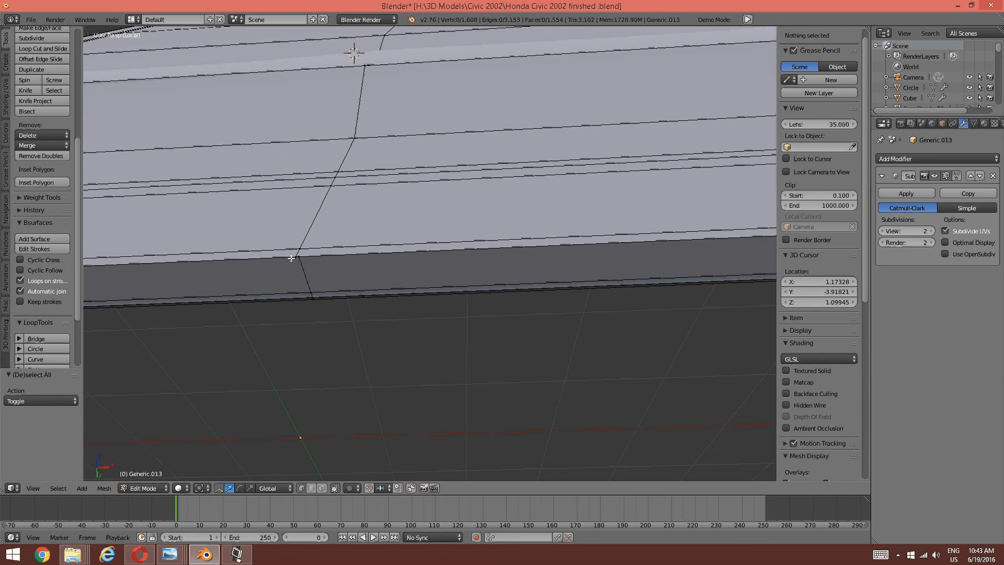
right_click(291, 257)
right_click(298, 254, "shift")
key("alt+m")
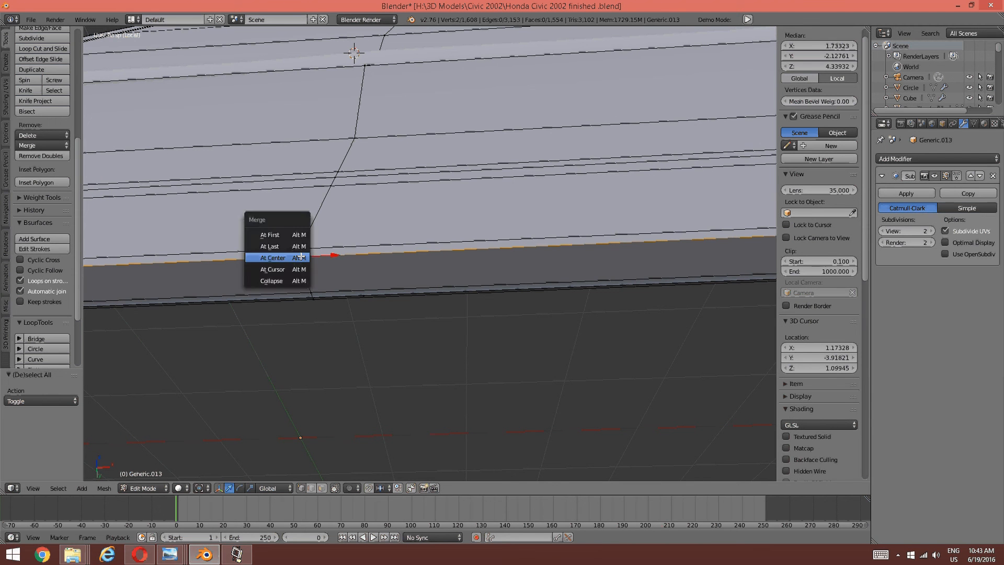
left_click(301, 256)
key("a")
- Examine the merged seams and surface shading of the door panel from the outside, edge and inside
middle_click_drag(293, 255, 413, 410)
scroll(342, 254, "down", 7)
scroll(413, 410, "up", 4)
scroll(330, 366, "down", 5)
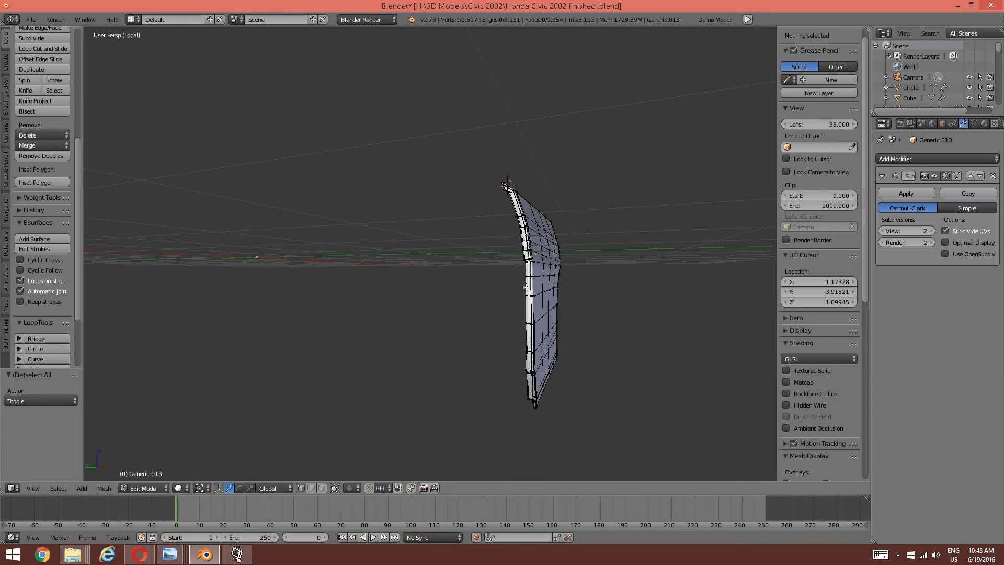
middle_click_drag(331, 366, 462, 204)
scroll(387, 313, "up", 5)
scroll(387, 314, "down", 5)
scroll(406, 249, "up", 3)
scroll(462, 204, "up", 3)
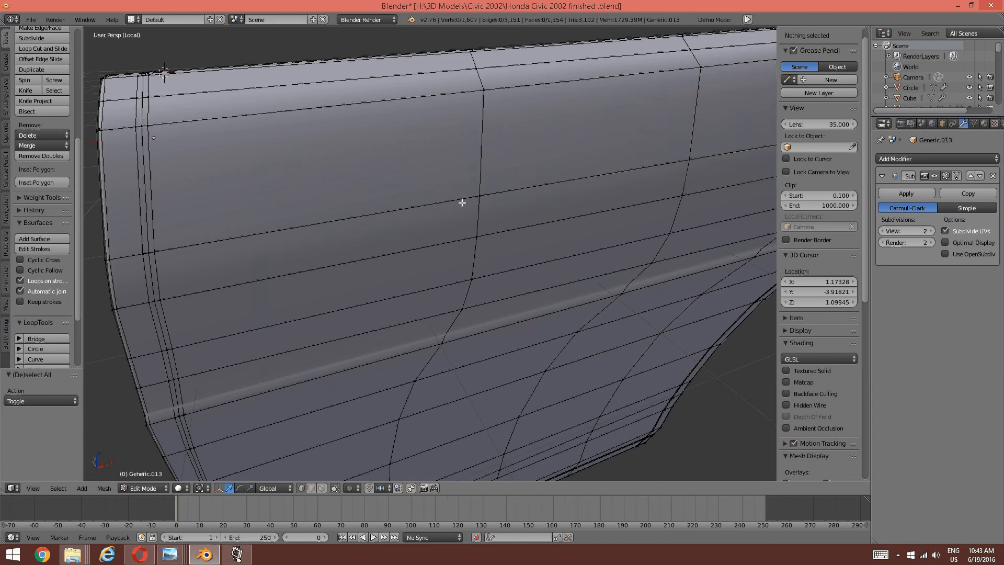
scroll(493, 155, "down", 5)
middle_click_drag(493, 155, 483, 200)
scroll(460, 208, "up", 3)
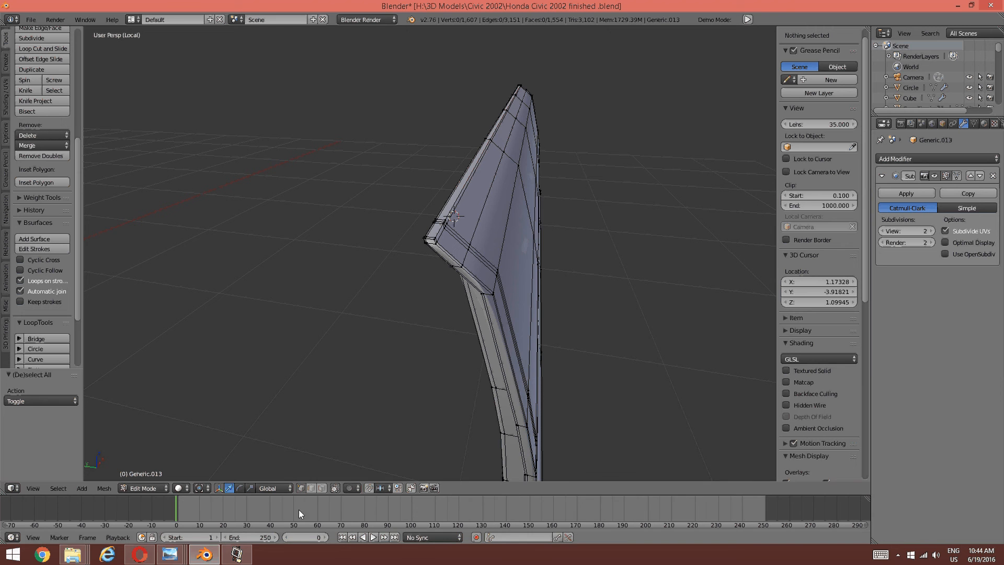
left_click(241, 558)
left_click(240, 558)
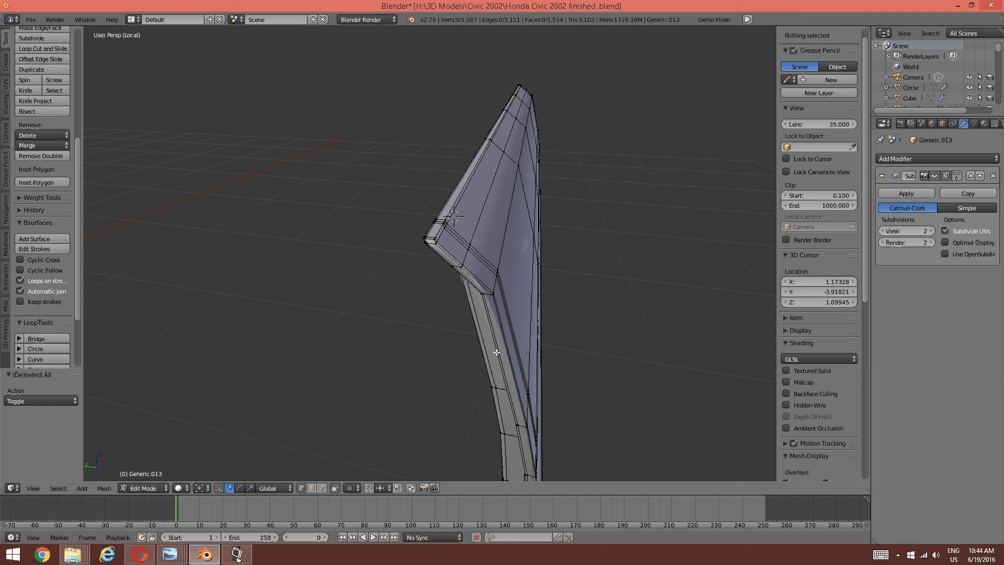
middle_click_drag(497, 352, 417, 325)
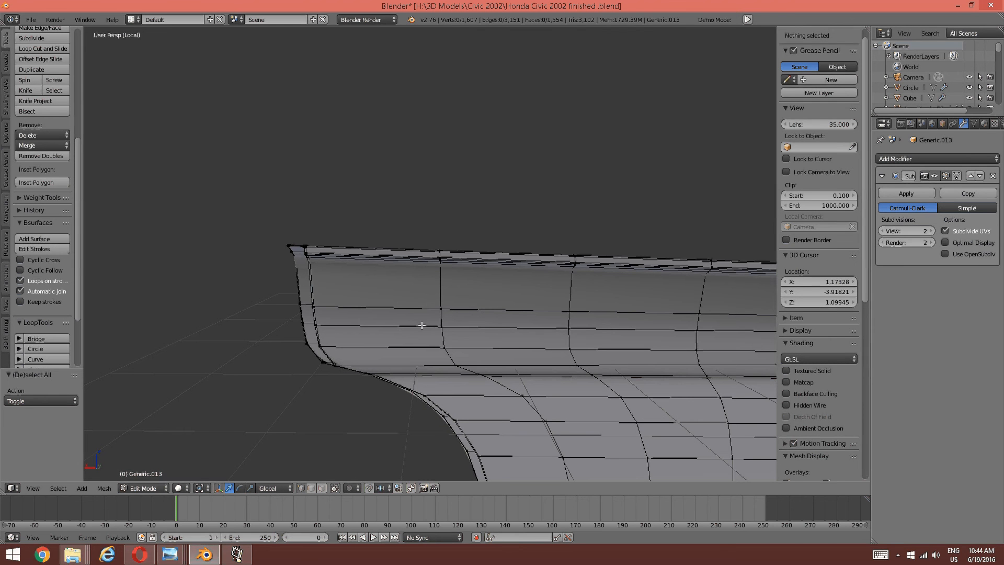
- Reveal the hidden window section above the door panel and deselect everything
key("alt+h")
key("a")
scroll(460, 279, "down", 2)
middle_click_drag(481, 248, 428, 296)
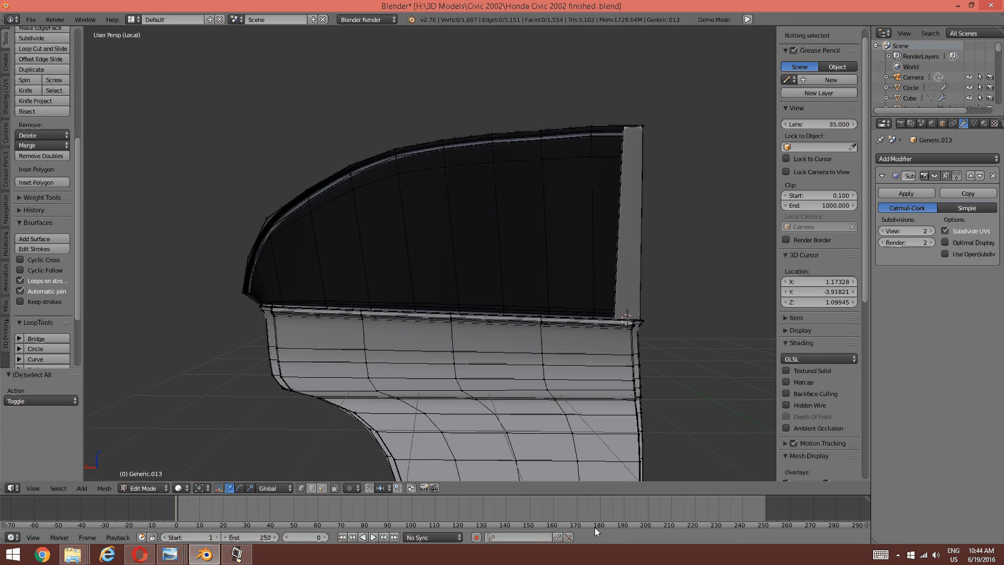
- Try to add a loop cut near the door's front border, and undo it
scroll(466, 199, "up", 2)
middle_click_drag(618, 317, 480, 231, "shift")
scroll(452, 202, "up", 3)
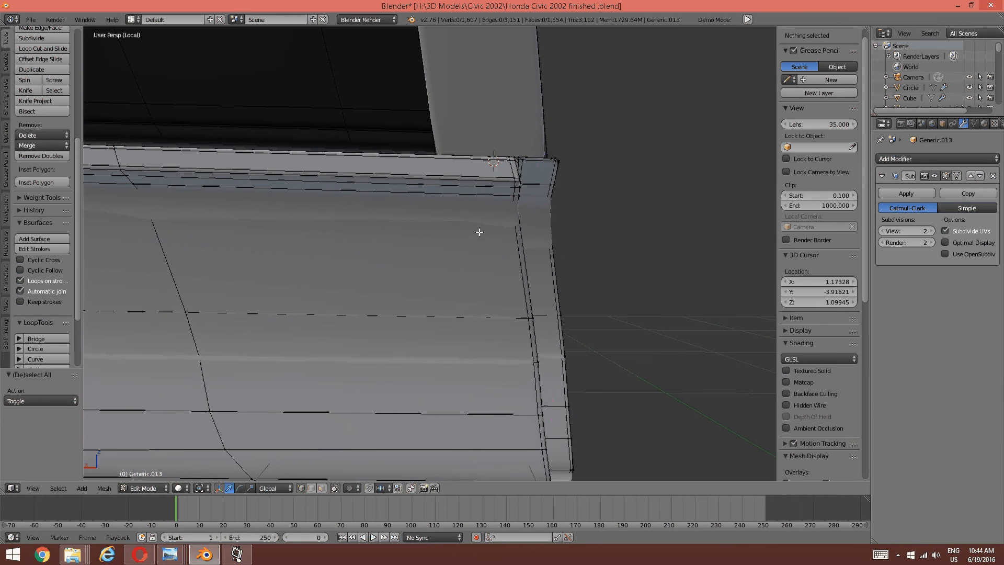
key("ctrl+r")
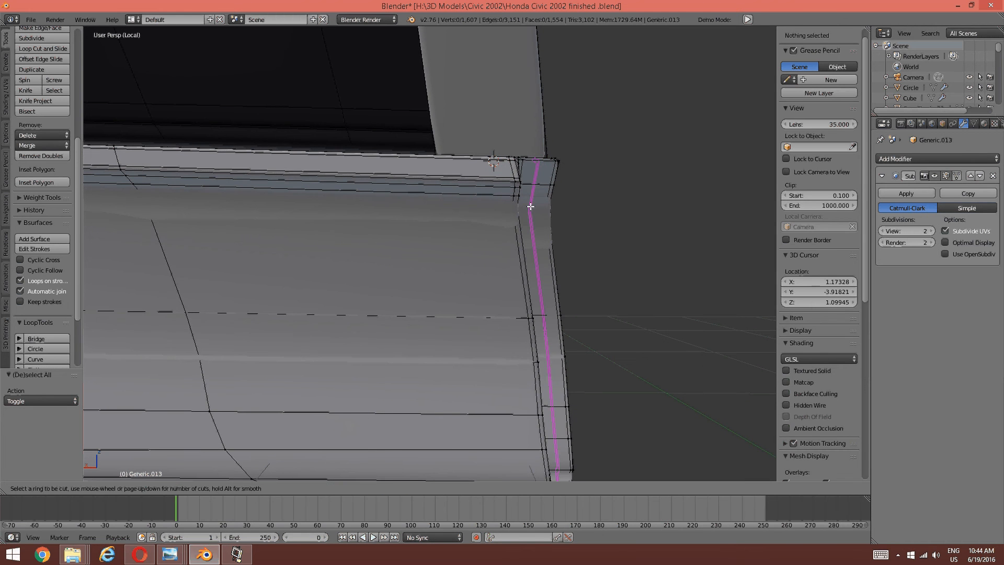
left_click(461, 185)
right_click(565, 183)
key("ctrl+z")
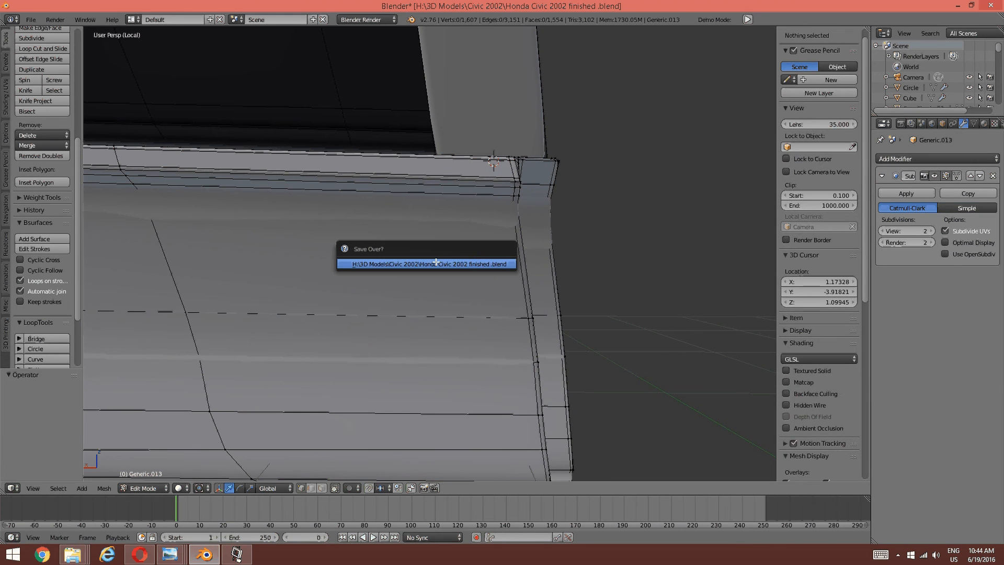
- Add a vertical loop cut behind the door's front close-set loops, sliding it about 0.68 toward the front border
key("ctrl+r")
left_click(226, 157)
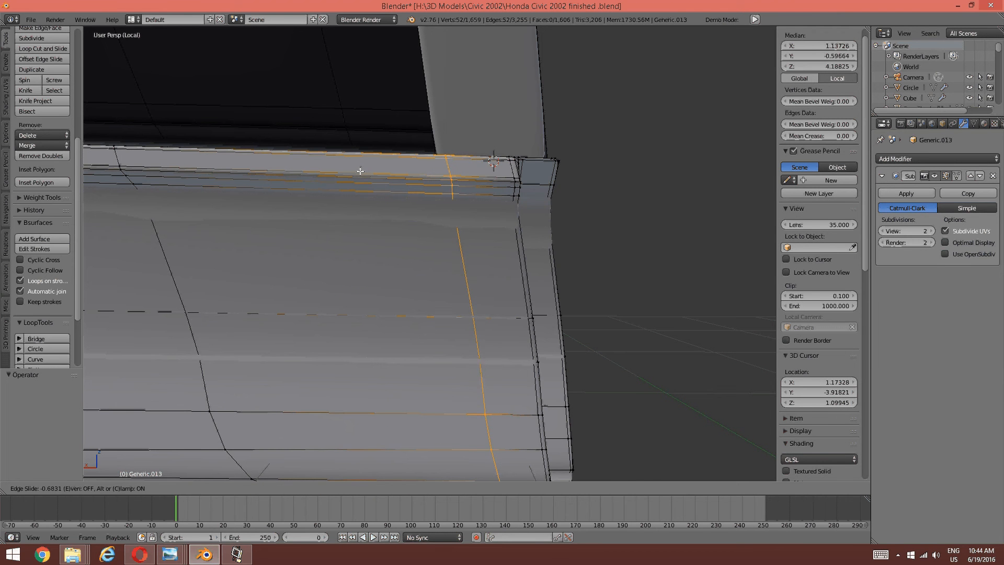
double_click(360, 171)
key("a")
- Examine the inner panel's beltline, rear border loops and window section around the door
mouse_move(373, 218)
middle_mouse_down("shift")
mouse_move(441, 233)
mouse_move(525, 217)
mouse_move(596, 222)
middle_mouse_up("shift")
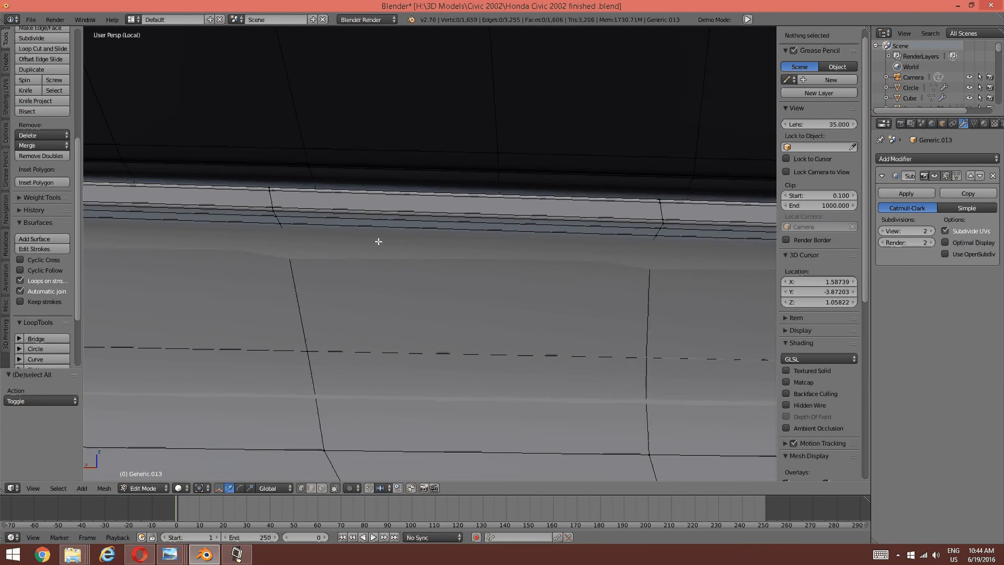
mouse_move(377, 239)
middle_mouse_down("shift")
mouse_move(523, 283)
mouse_move(331, 298)
mouse_move(436, 327)
middle_mouse_up("shift")
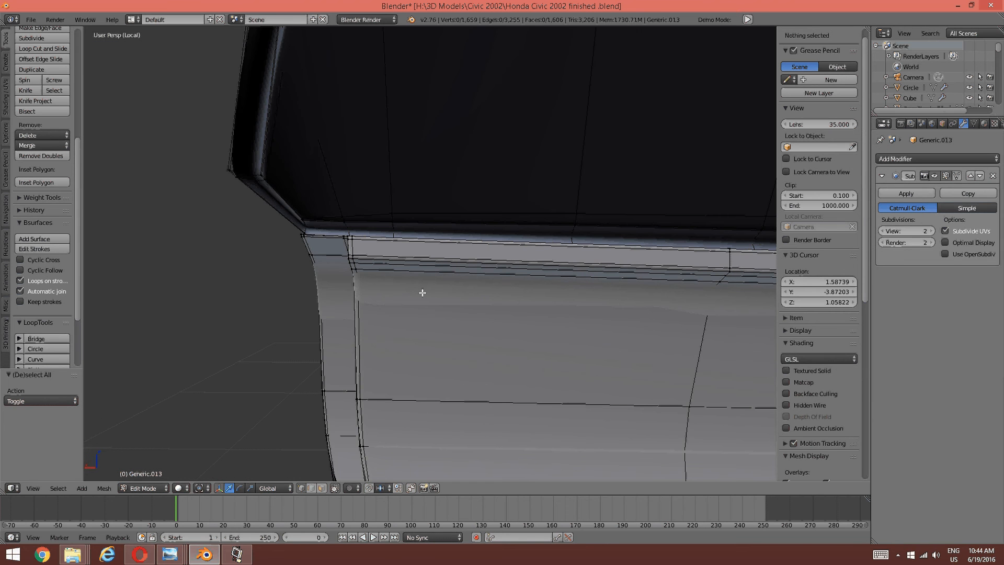
middle_click_drag(369, 281, 497, 202)
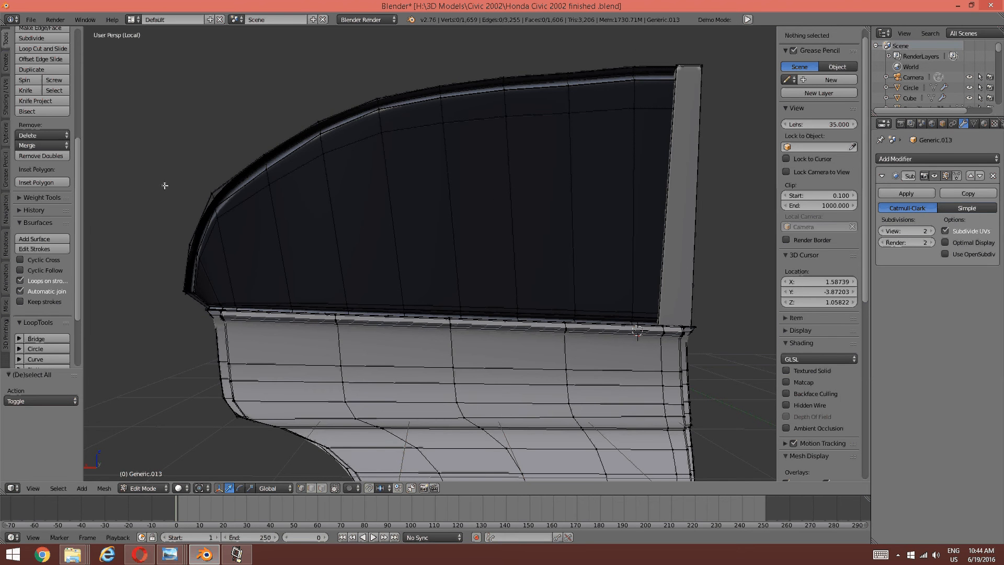
scroll(207, 359, "up", 4)
middle_click_drag(218, 316, 412, 315)
scroll(588, 226, "down", 4)
scroll(408, 275, "up", 3)
scroll(370, 318, "up", 4)
- Switch the door to Object Mode and view its smoothed inner surface
key("Tab")
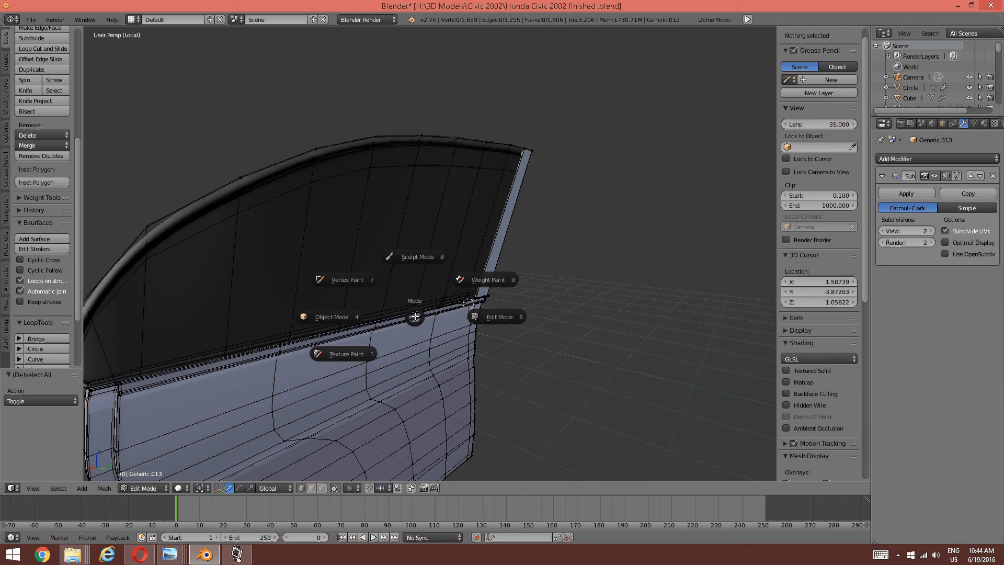
left_click(353, 315)
middle_click_drag(352, 315, 388, 296)
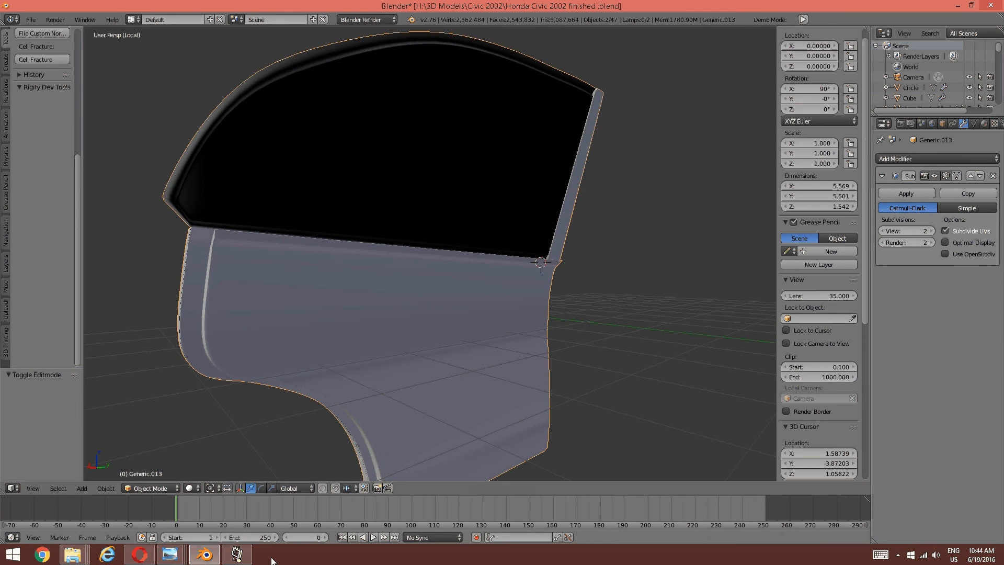
left_click(240, 557)
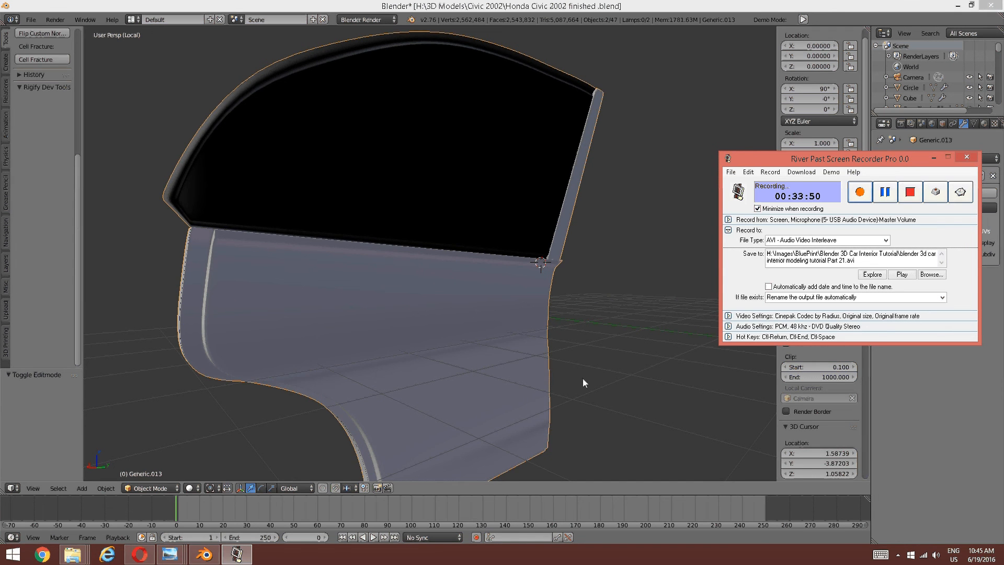
middle_click_drag(177, 354, 429, 359)
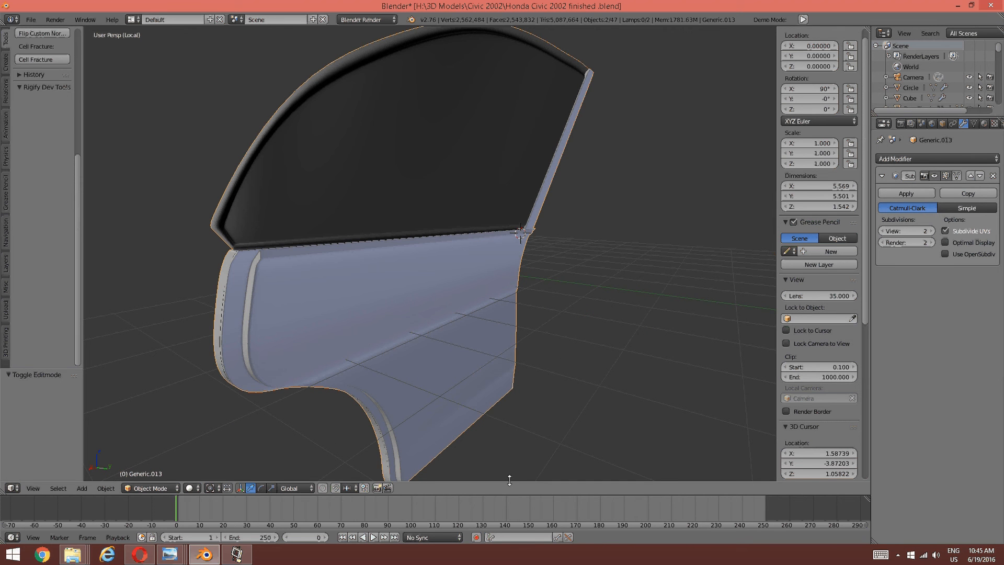
left_click(237, 554)
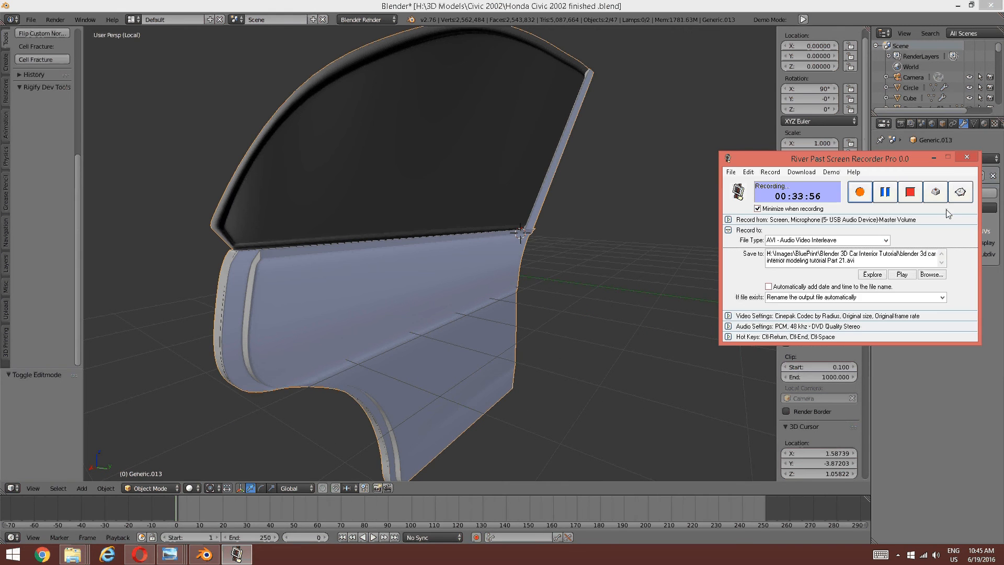